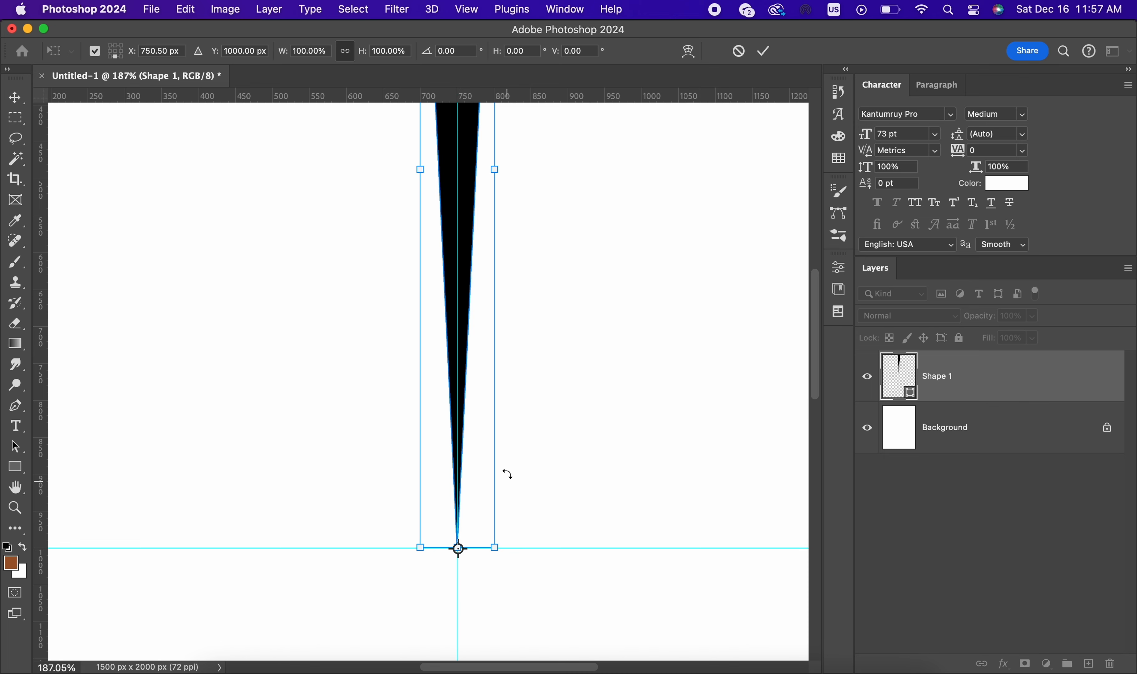
Step: Rotate the black wedge 15° about the intersection of the guides and apply the transformation
{"action": "scroll", "coordinate": [462, 371], "scroll_direction": "down", "scroll_amount": 3}
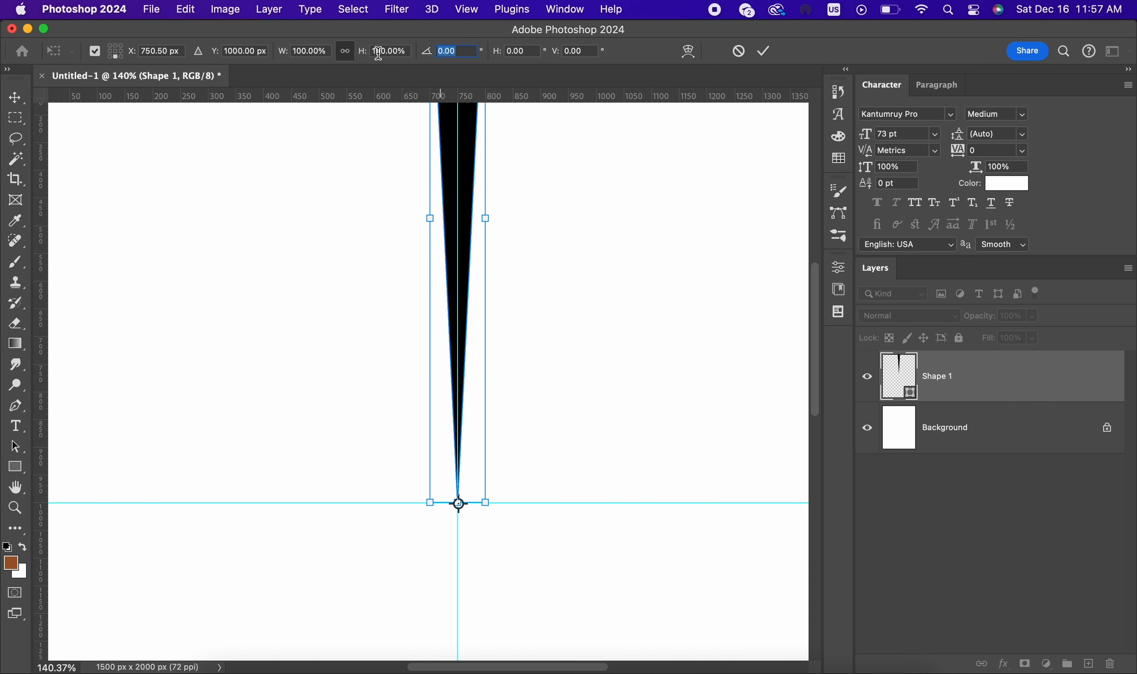
{"action": "type", "text": "15"}
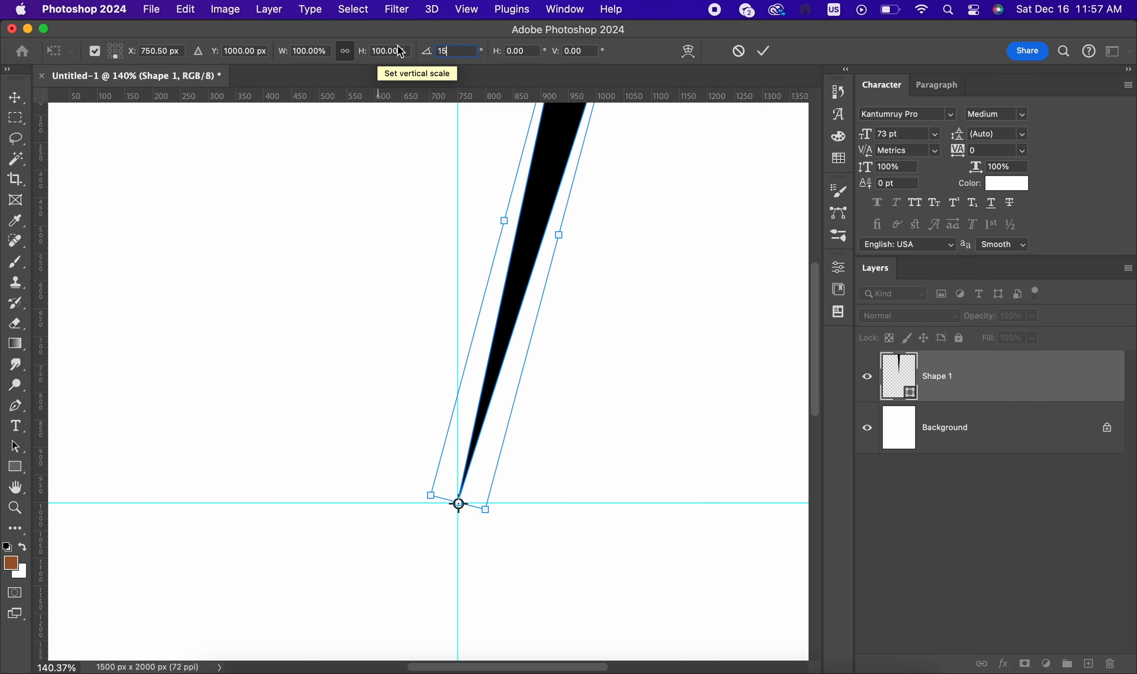
{"action": "left_click", "coordinate": [763, 51]}
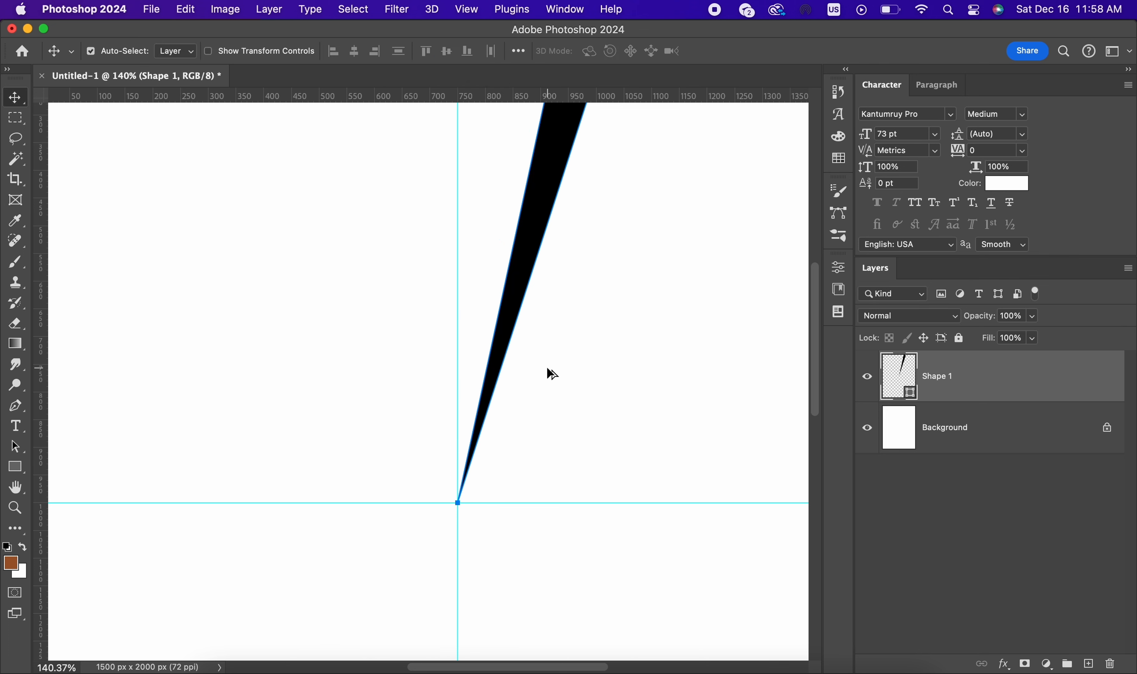
Step: Repeat the 15° rotation with a duplicate wedge each time until the rays form a full circle
{"action": "key", "text": "super+alt+shift+t"}
{"action": "key", "text": "super+alt+shift+t"}
{"action": "key", "text": "super+alt+shift+t"}
{"action": "key", "text": "super+alt+shift+t"}
{"action": "key", "text": "super+alt+shift+t"}
{"action": "key", "text": "super+alt+shift+t"}
{"action": "key", "text": "super+alt+shift+t"}
{"action": "key", "text": "super+alt+shift+t"}
{"action": "key", "text": "super+alt+shift+t"}
{"action": "key", "text": "super+alt+shift+t"}
{"action": "key", "text": "super+alt+shift+t"}
{"action": "key", "text": "super+alt+shift+t"}
{"action": "key", "text": "super+alt+shift+t"}
{"action": "key", "text": "super+alt+shift+t"}
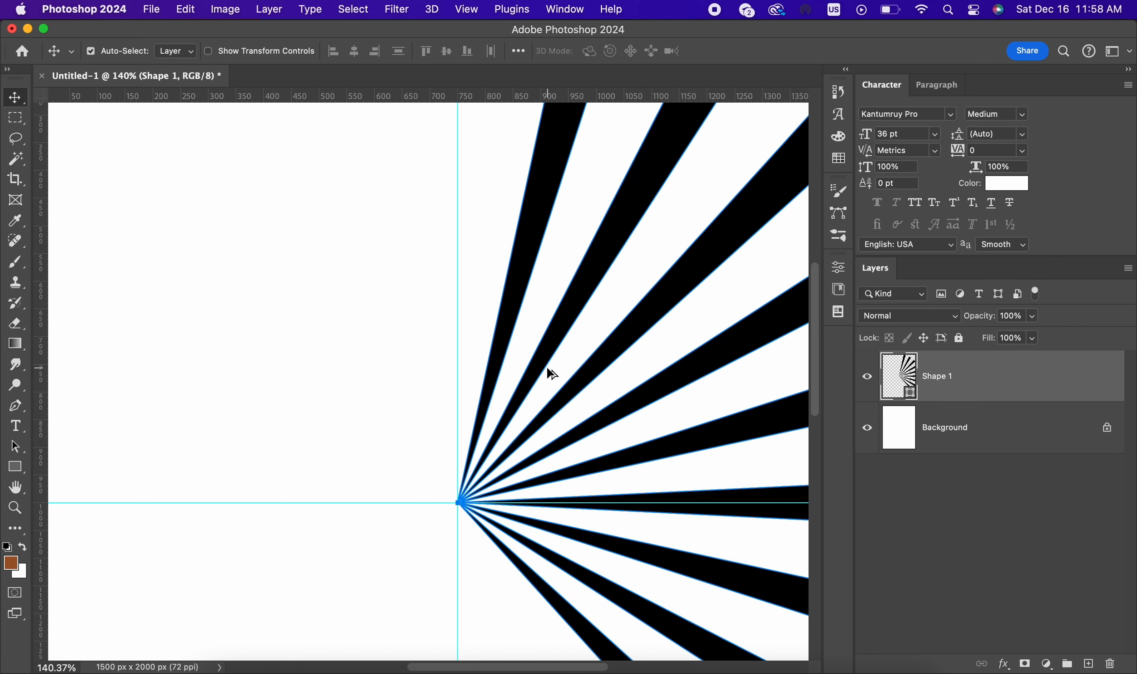
{"action": "key", "text": "super+alt+shift+t"}
{"action": "key", "text": "super+alt+shift+t"}
{"action": "key", "text": "super+alt+shift+t"}
{"action": "key", "text": "super+alt+shift+t"}
{"action": "key", "text": "super+alt+shift+t"}
{"action": "key", "text": "super+alt+shift+t"}
{"action": "key", "text": "super+alt+shift+t"}
{"action": "key", "text": "super+alt+shift+t"}
{"action": "key", "text": "super+alt+shift+t"}
{"action": "key", "text": "super+alt+shift+t"}
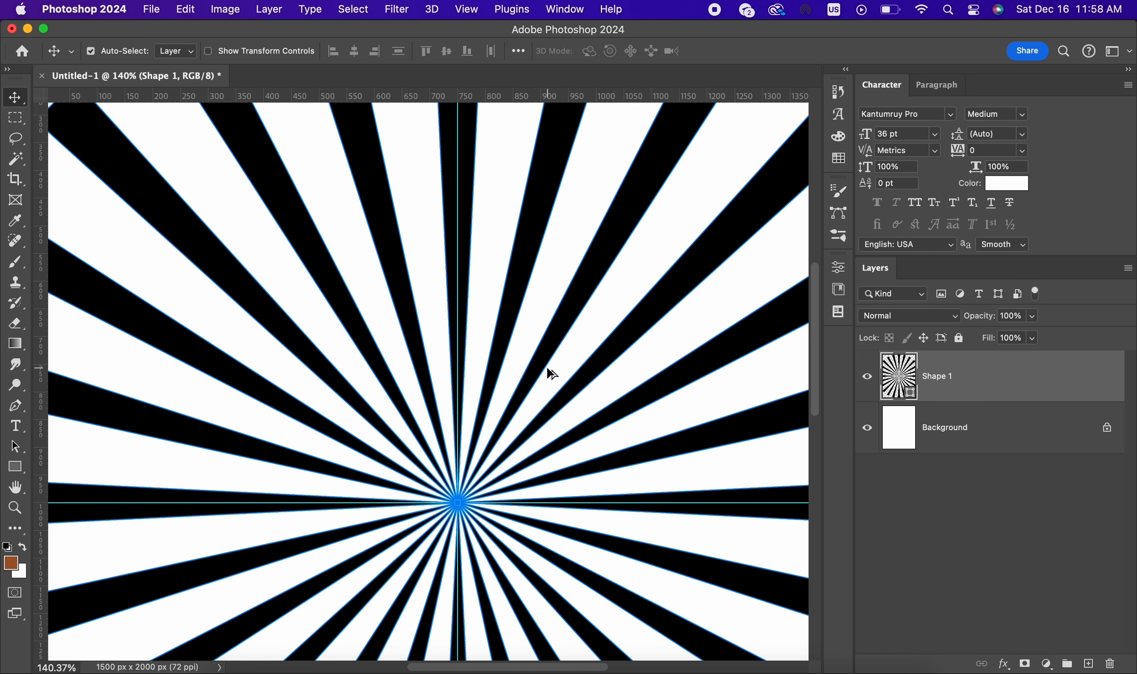
Step: Stretch the sunburst vertically about its centre to about 164% height, so the rays extend past the canvas's upper and lower edges
{"action": "scroll", "coordinate": [546, 366], "scroll_direction": "down", "scroll_amount": 5}
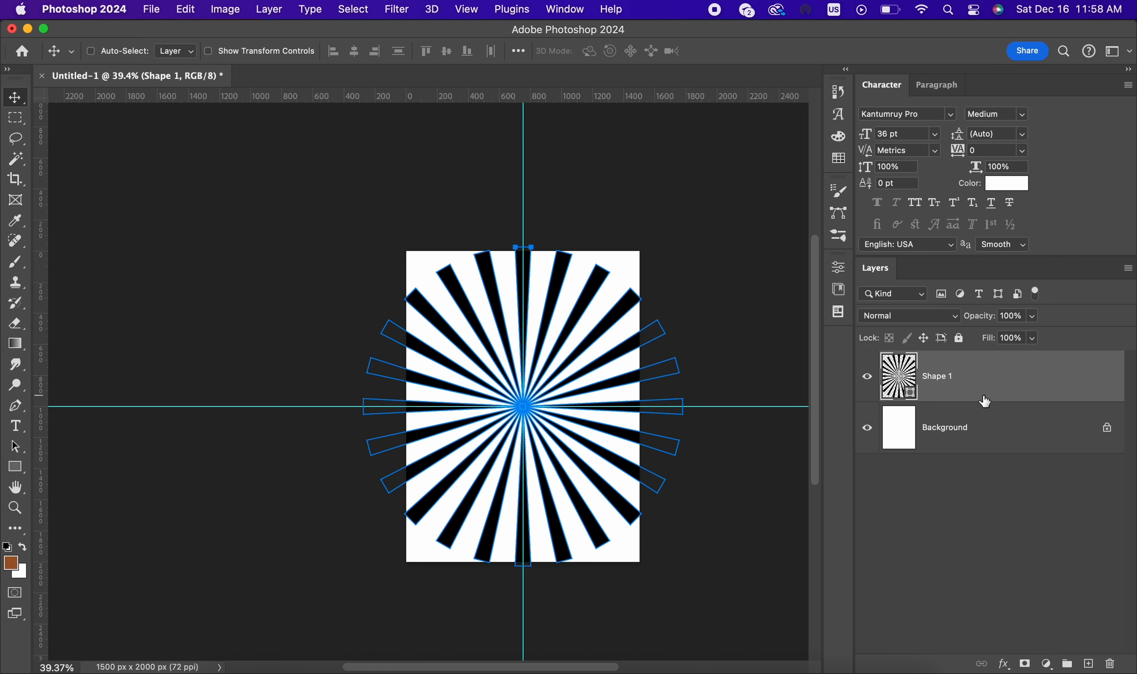
{"action": "left_click", "coordinate": [983, 445]}
{"action": "left_click", "coordinate": [981, 396]}
{"action": "key", "text": "super+0"}
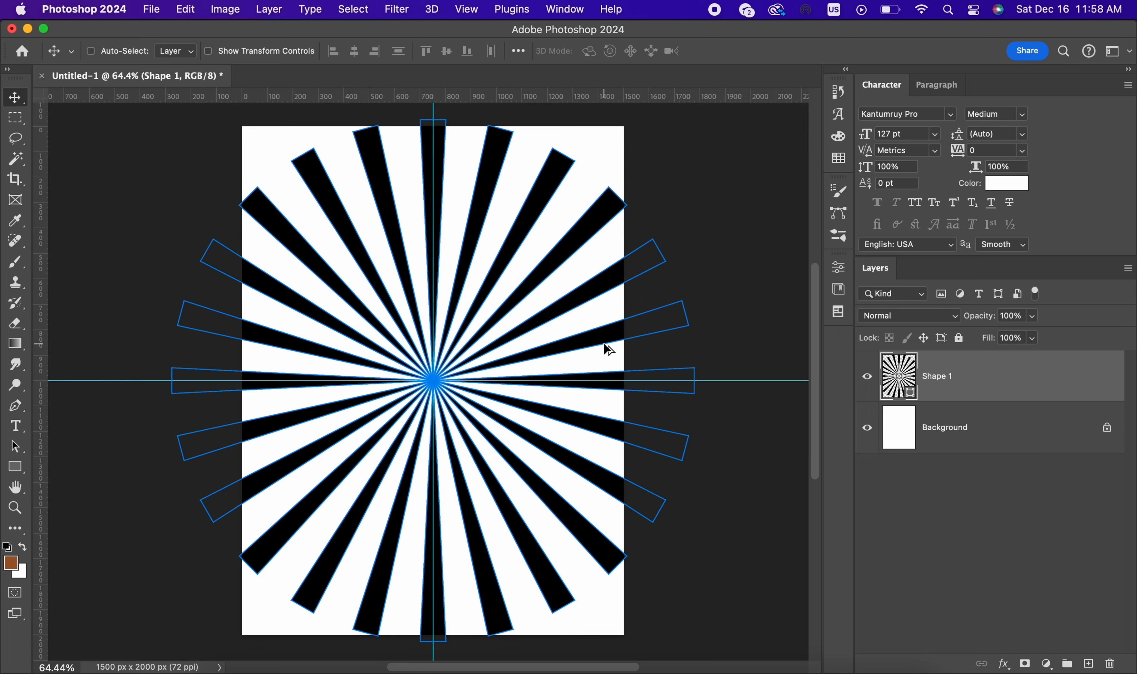
{"action": "scroll", "coordinate": [608, 350], "scroll_direction": "down", "scroll_amount": 3}
{"action": "key", "text": "super+t"}
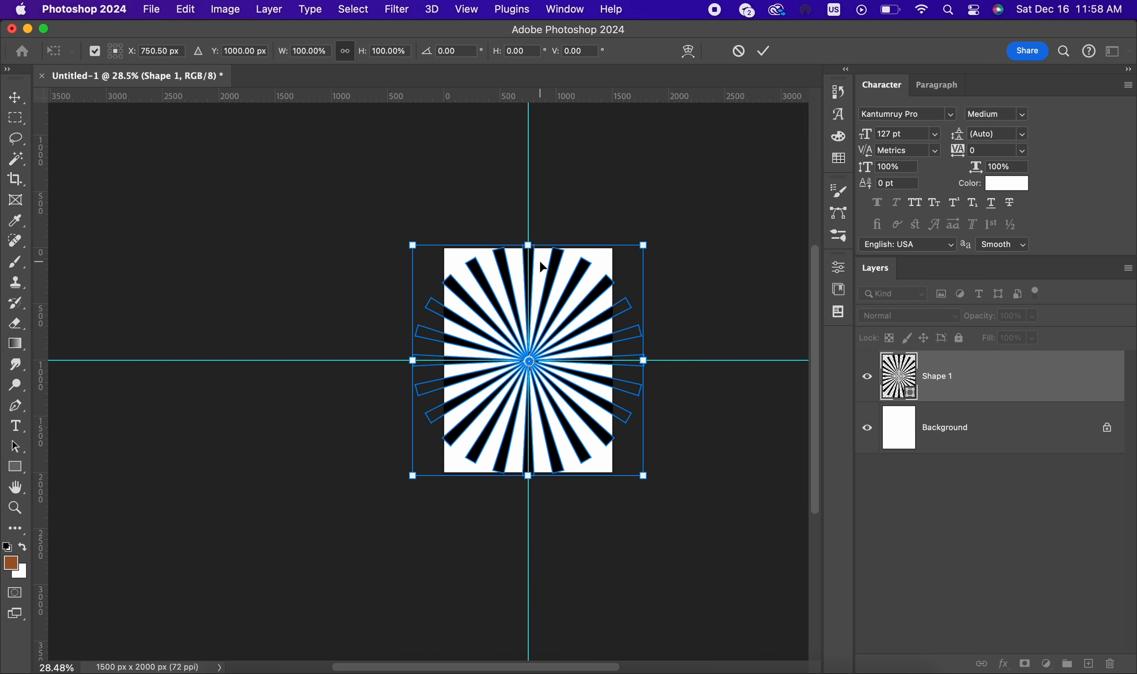
{"action": "left_click_drag", "start_coordinate": [530, 247], "coordinate": [530, 172]}
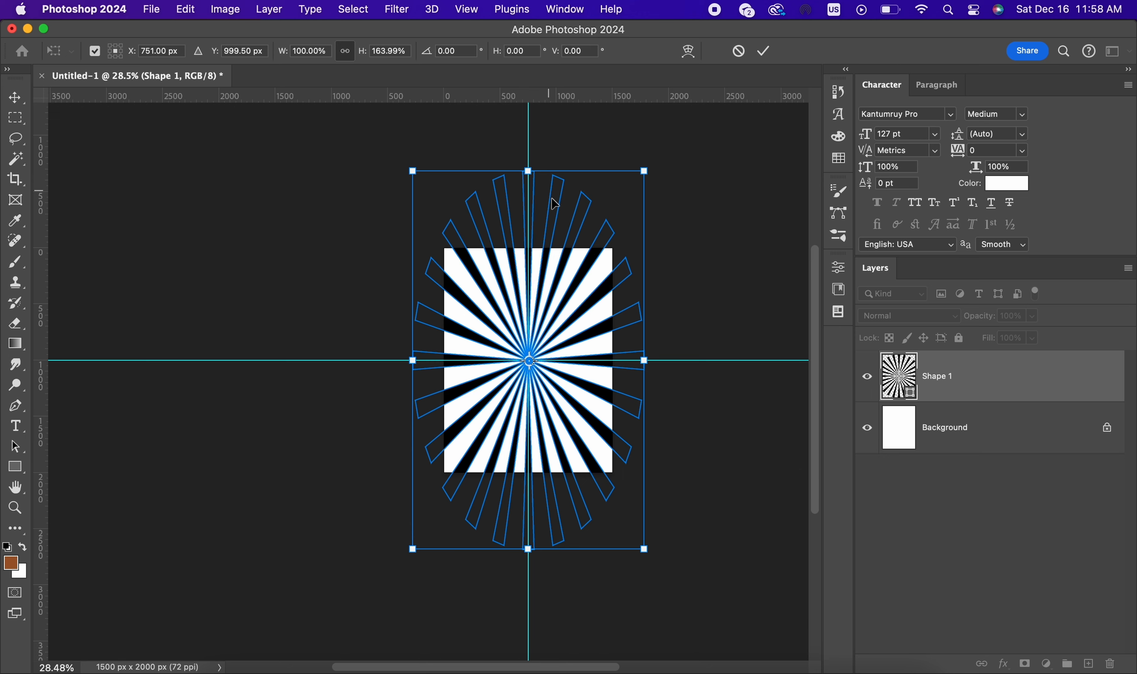
{"action": "scroll", "coordinate": [612, 302], "scroll_direction": "up", "scroll_amount": 1}
{"action": "left_click", "coordinate": [764, 51]}
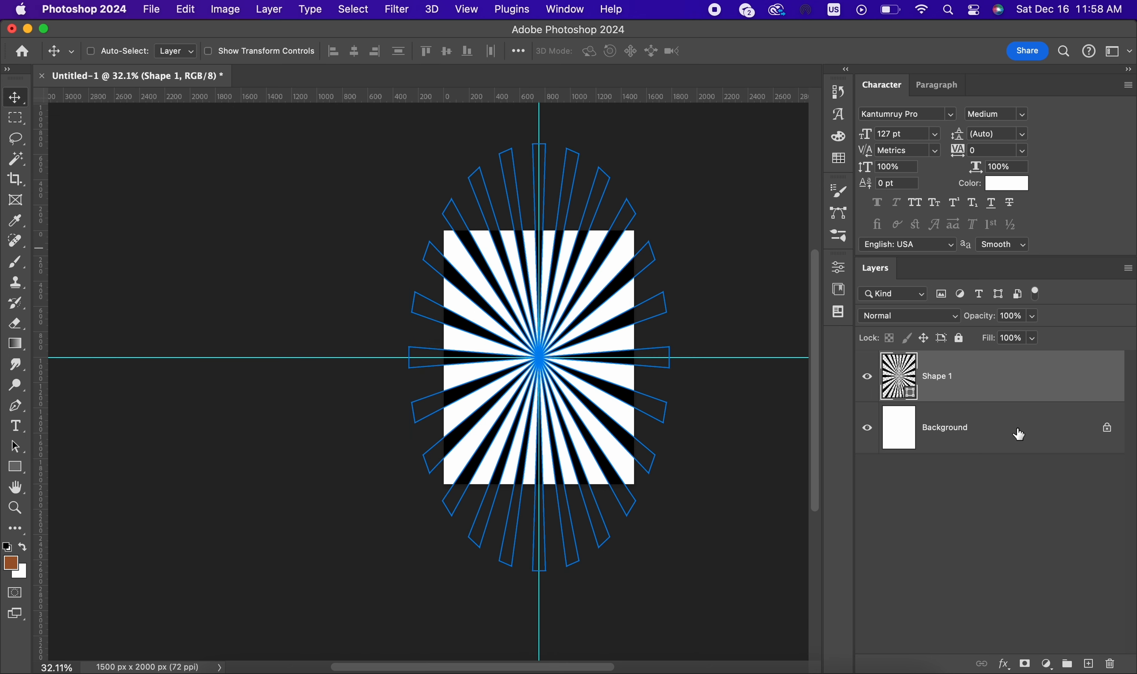
Step: Remove the horizontal and vertical guides from the canvas
{"action": "left_click", "coordinate": [1016, 427]}
{"action": "scroll", "coordinate": [633, 344], "scroll_direction": "up", "scroll_amount": 5}
{"action": "scroll", "coordinate": [507, 325], "scroll_direction": "down", "scroll_amount": 2}
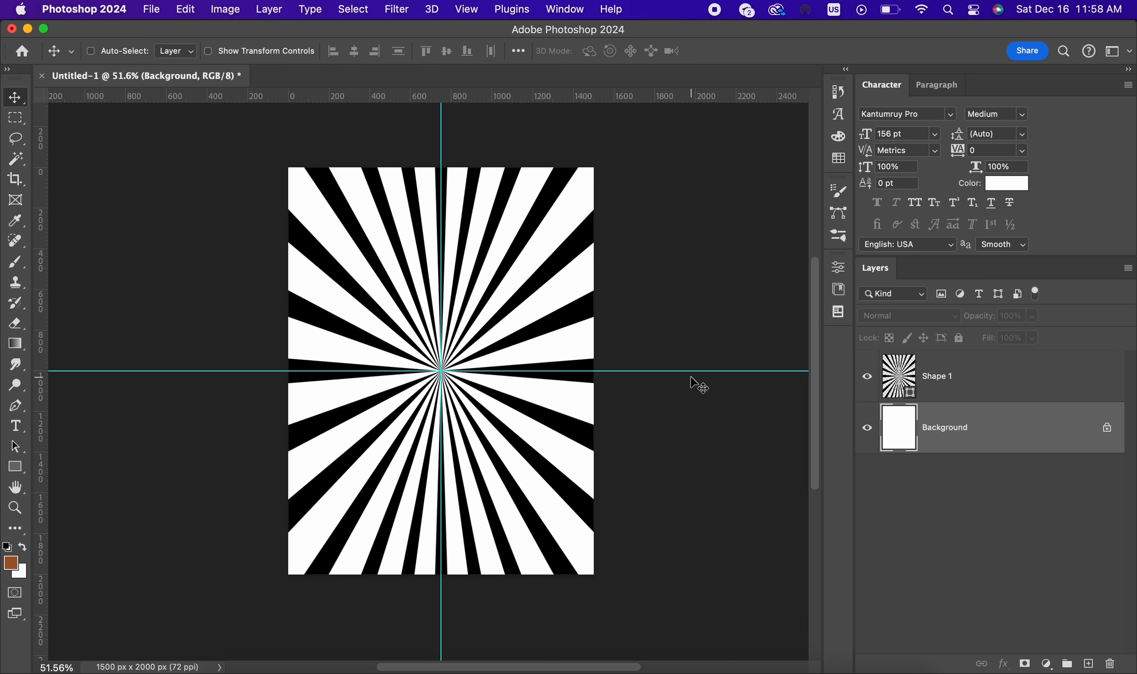
{"action": "left_click_drag", "start_coordinate": [697, 373], "coordinate": [632, 50]}
{"action": "left_click_drag", "start_coordinate": [441, 132], "coordinate": [3, 130]}
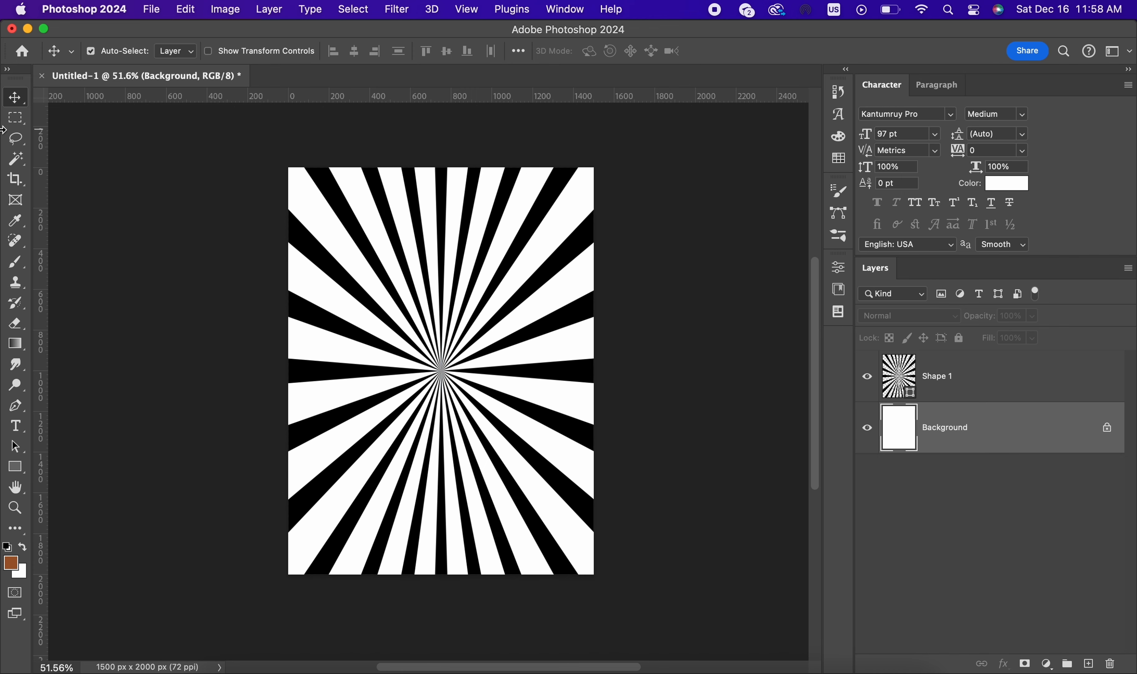
{"action": "key", "text": "super+0"}
Step: Switch to Finder and place the Milk-bottle-on-transparent-background PNG from the Graphic Design folder above the Shape 1 layer
{"action": "left_click", "coordinate": [982, 391]}
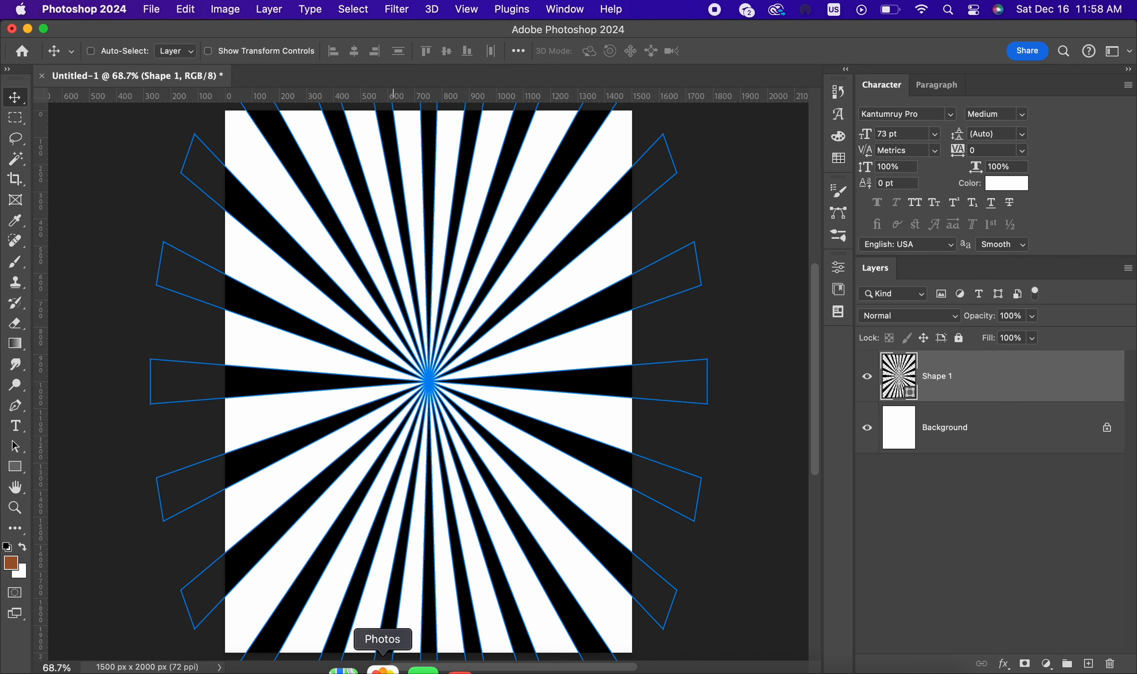
{"action": "left_click", "coordinate": [217, 669]}
{"action": "left_click", "coordinate": [270, 143]}
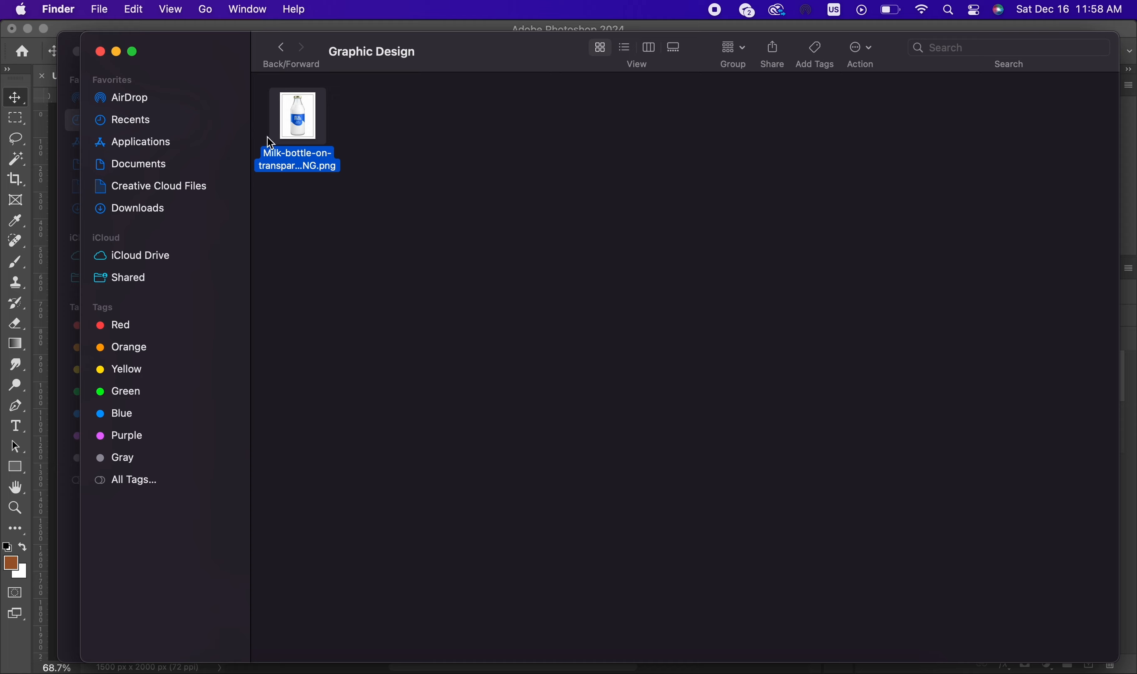
{"action": "left_click_drag", "start_coordinate": [309, 126], "coordinate": [487, 373]}
{"action": "key", "text": "super+Tab"}
Step: Scale the placed milk bottle to about 74%, centre it over the sunburst and apply the transformation
{"action": "scroll", "coordinate": [509, 324], "scroll_direction": "down", "scroll_amount": 2}
{"action": "left_click_drag", "start_coordinate": [437, 134], "coordinate": [437, 342]}
{"action": "left_click_drag", "start_coordinate": [458, 420], "coordinate": [458, 260]}
{"action": "left_click_drag", "start_coordinate": [438, 467], "coordinate": [438, 528]}
{"action": "left_click_drag", "start_coordinate": [438, 193], "coordinate": [442, 172]}
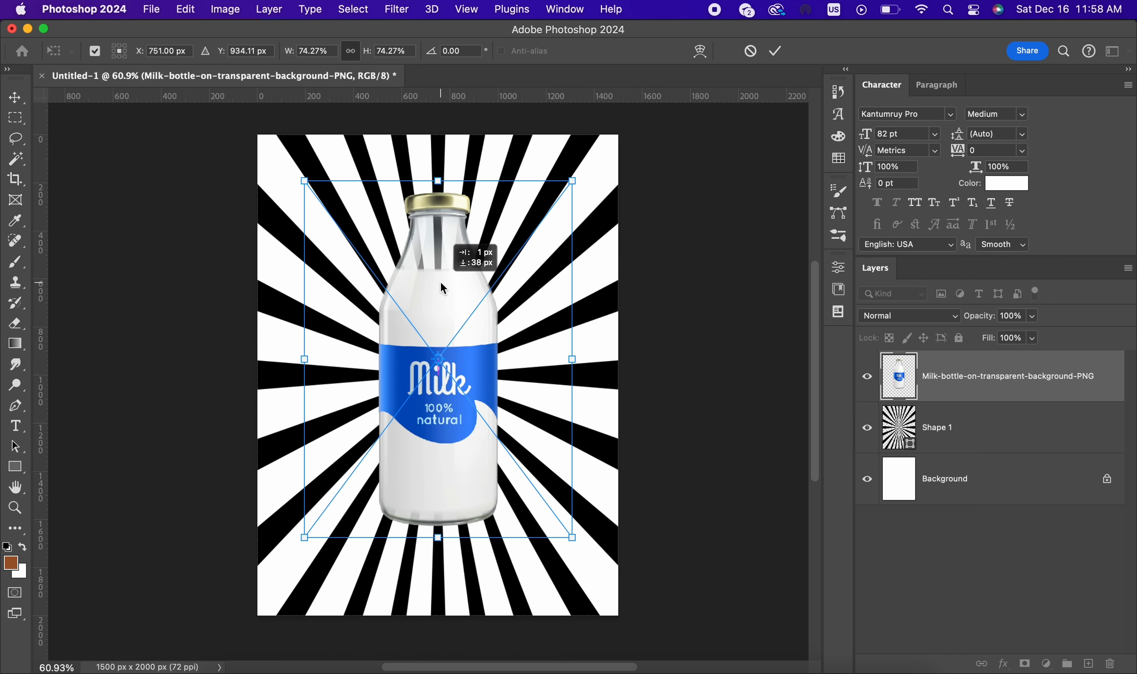
{"action": "left_click", "coordinate": [780, 52]}
{"action": "left_click_drag", "start_coordinate": [632, 234], "coordinate": [632, 250]}
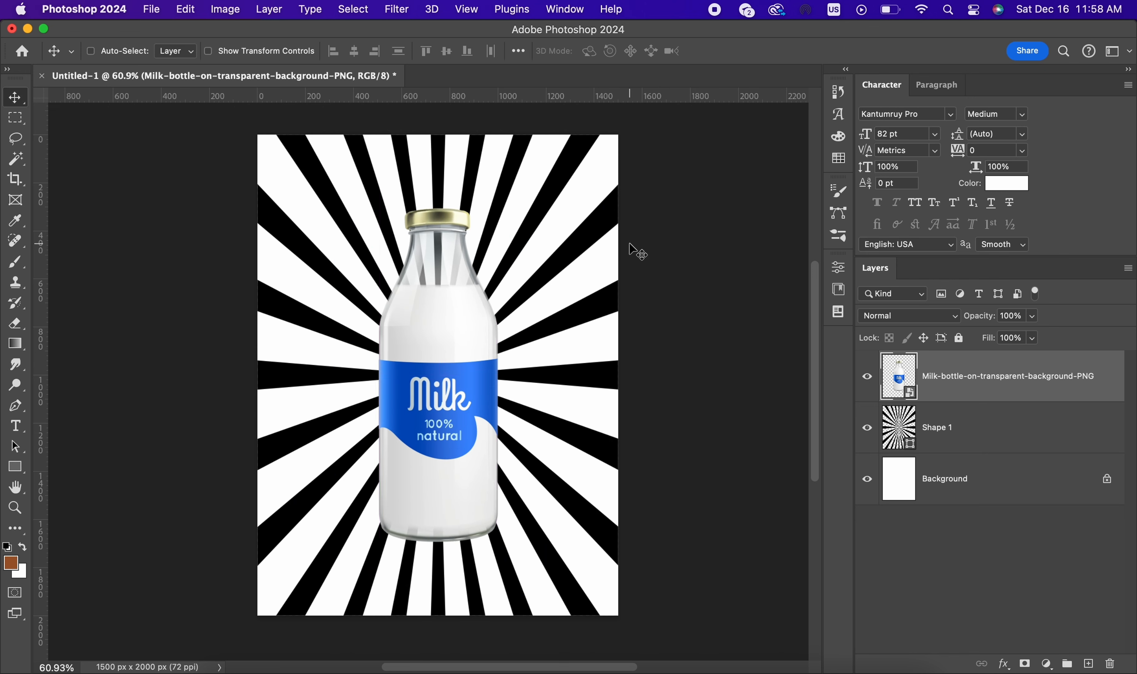
{"action": "scroll", "coordinate": [629, 242], "scroll_direction": "up", "scroll_amount": 2}
Step: Add a Solid Color fill layer above the Background in light blue b6d4ff, starting from the bottle label's blue
{"action": "left_click", "coordinate": [980, 431]}
{"action": "left_click", "coordinate": [957, 486]}
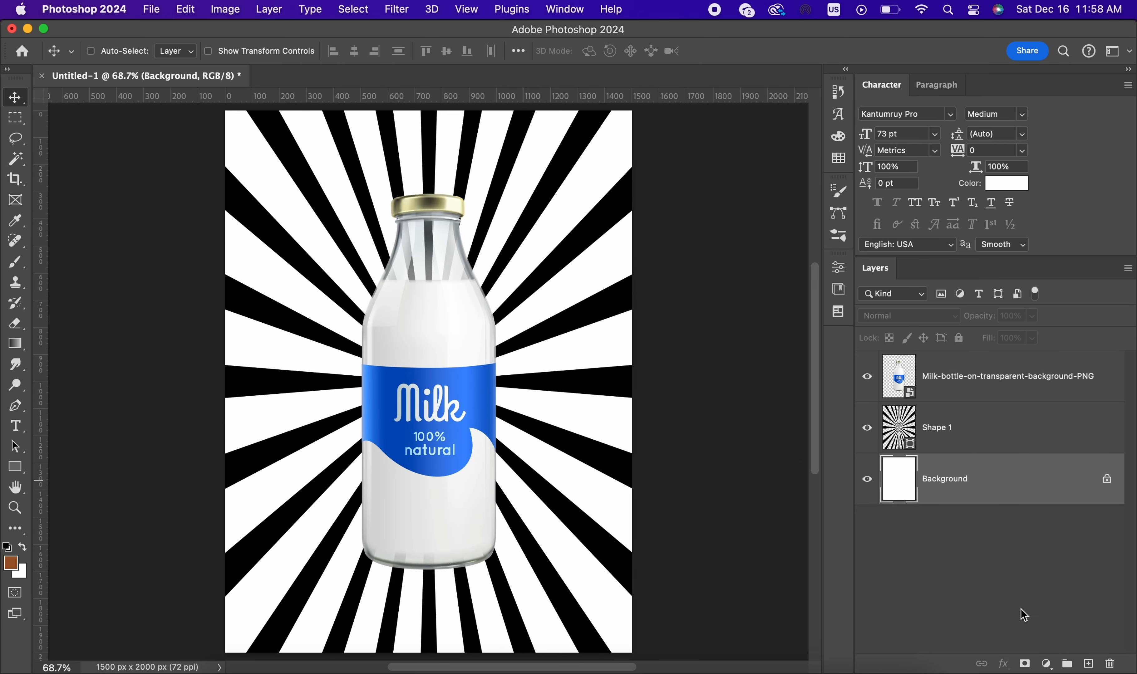
{"action": "left_click", "coordinate": [1045, 663]}
{"action": "left_click", "coordinate": [1046, 430]}
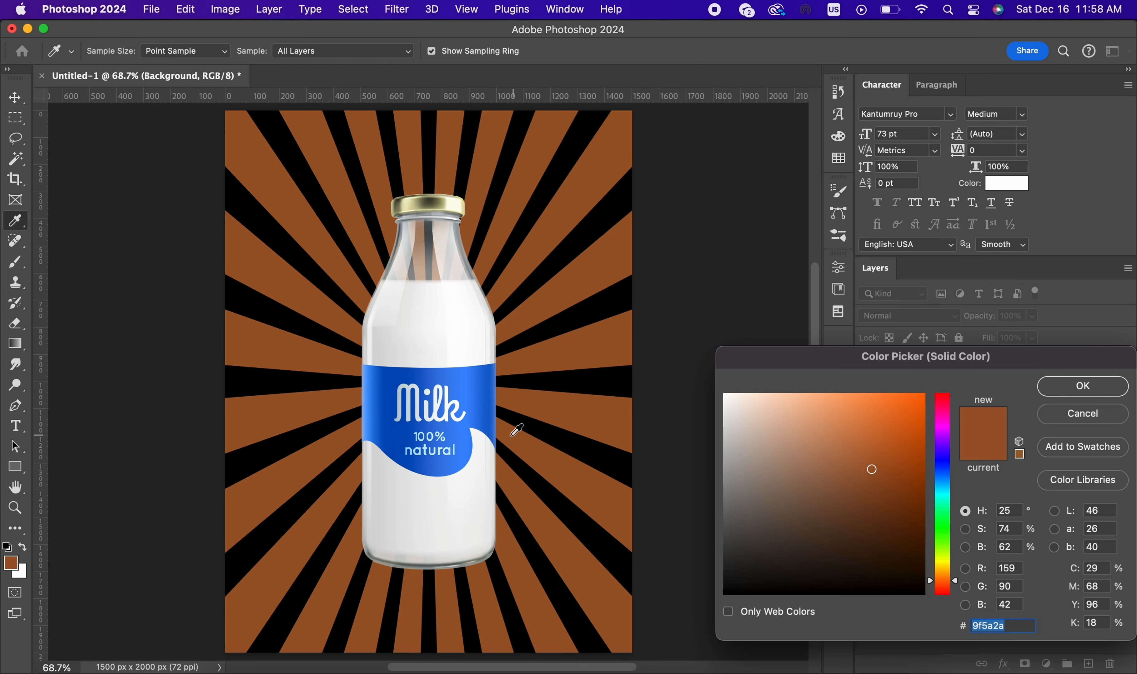
{"action": "left_click", "coordinate": [475, 367]}
{"action": "mouse_move", "coordinate": [866, 439]}
{"action": "left_mouse_down"}
{"action": "mouse_move", "coordinate": [767, 375]}
{"action": "mouse_move", "coordinate": [804, 386]}
{"action": "mouse_move", "coordinate": [781, 385]}
{"action": "left_mouse_up"}
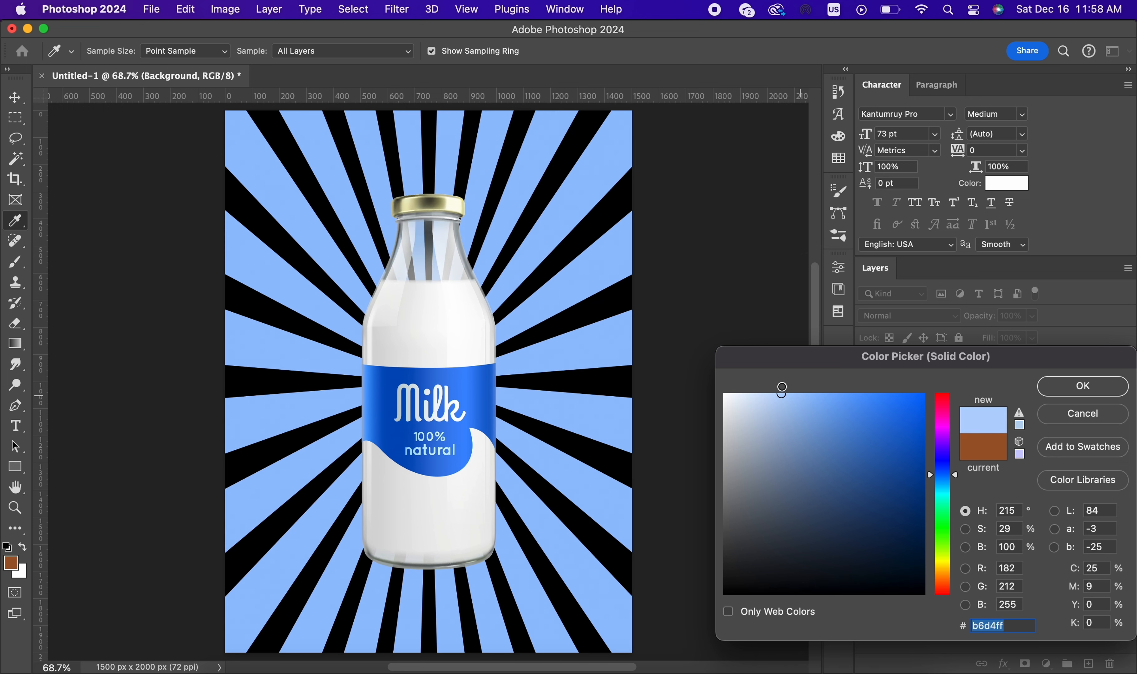
{"action": "left_click", "coordinate": [1069, 390]}
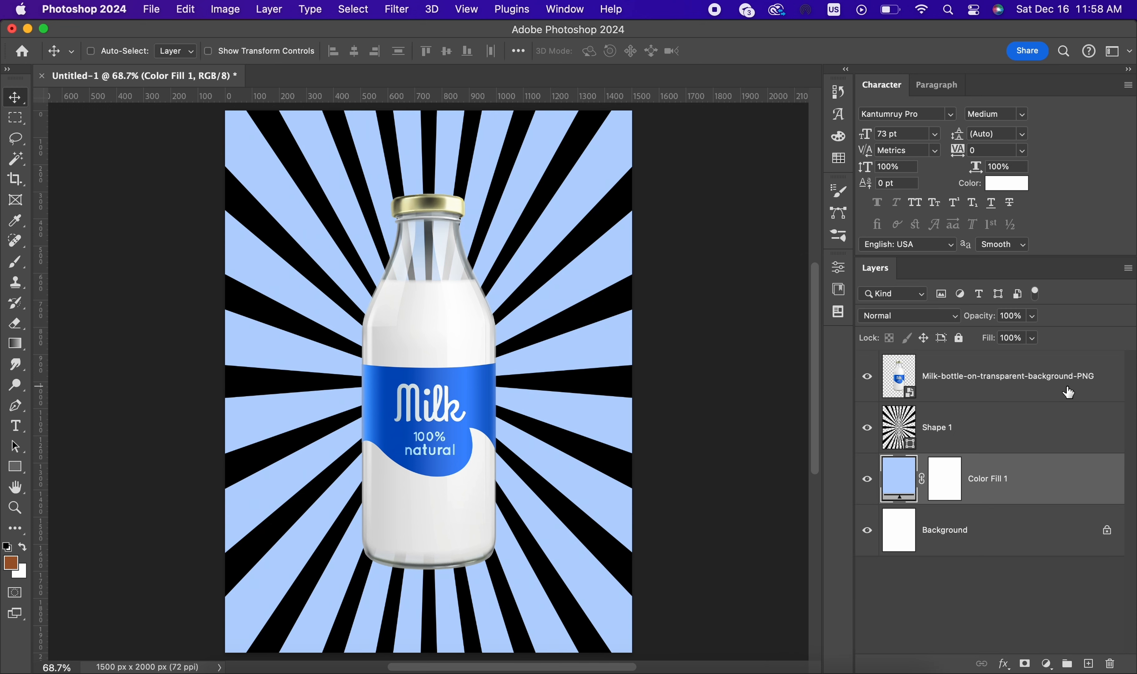
Step: Recolour the Shape 1 rays with a blue sampled from the bottle label, darkened to a deeper blue
{"action": "left_click", "coordinate": [1088, 663]}
{"action": "key", "text": "super+z"}
{"action": "left_click", "coordinate": [894, 445]}
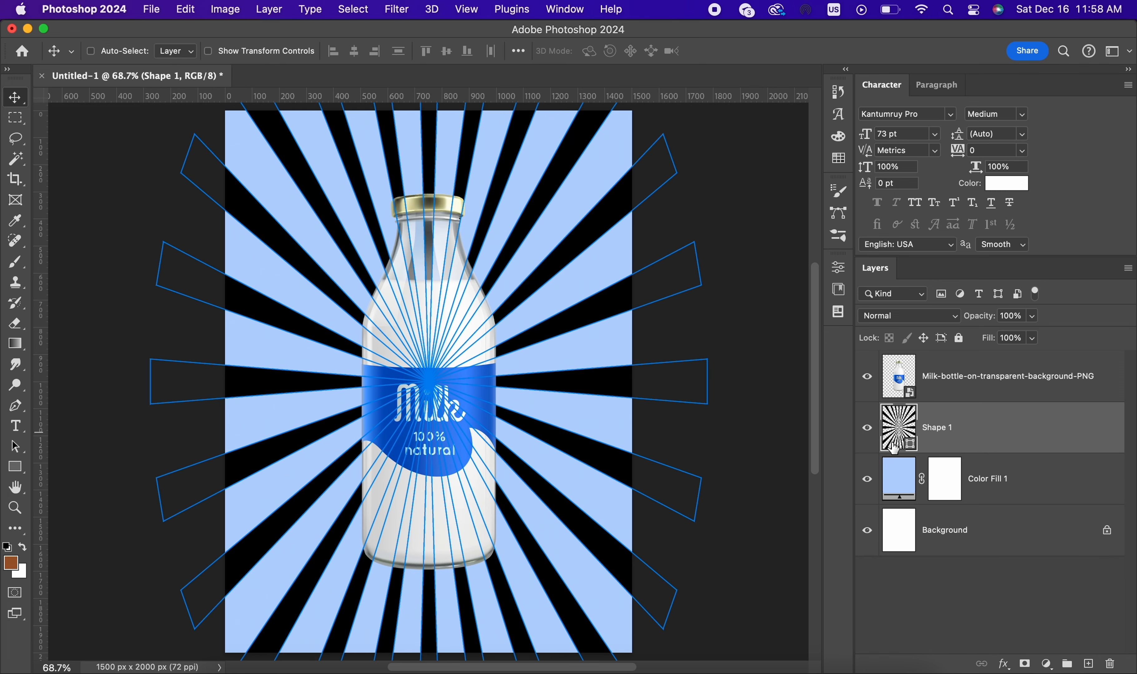
{"action": "double_click", "coordinate": [910, 446]}
{"action": "left_click", "coordinate": [467, 376]}
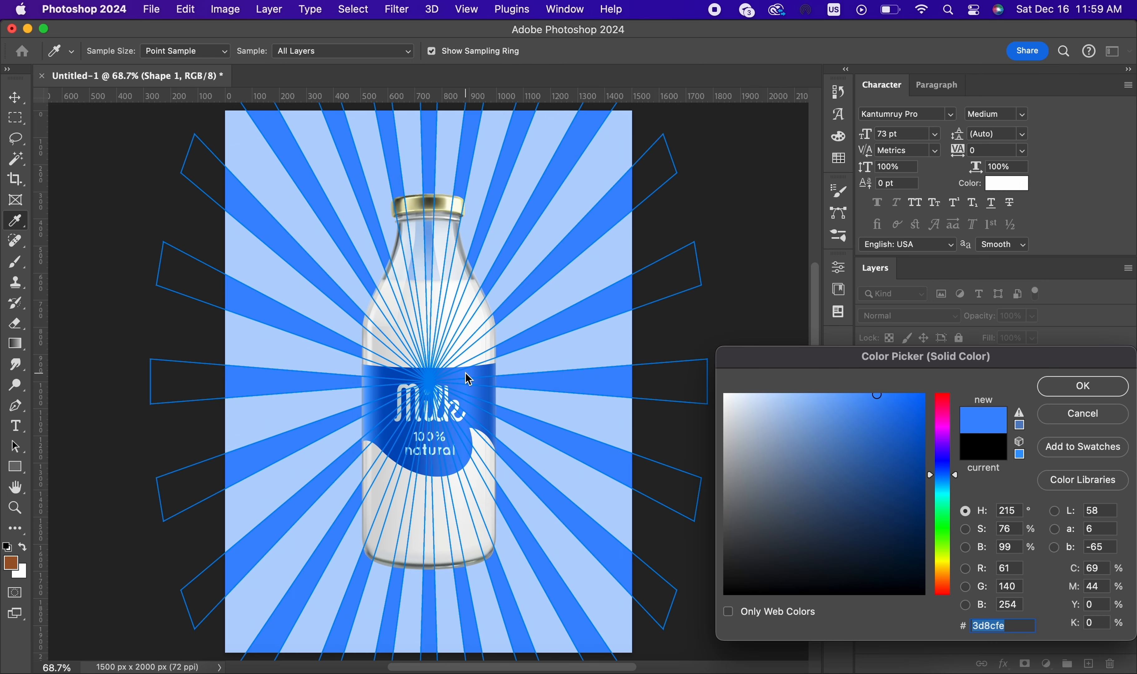
{"action": "left_click_drag", "start_coordinate": [867, 445], "coordinate": [901, 440]}
{"action": "left_click", "coordinate": [1083, 387]}
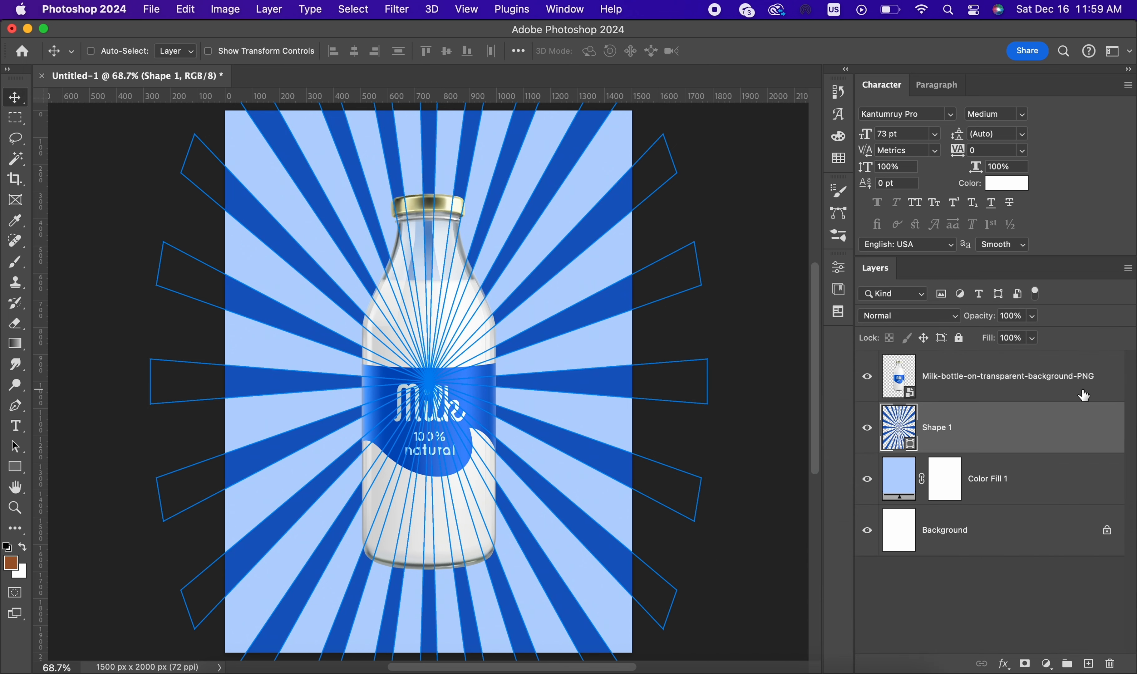
Step: Add a new empty layer directly above the Color Fill 1 layer
{"action": "left_click", "coordinate": [1029, 495]}
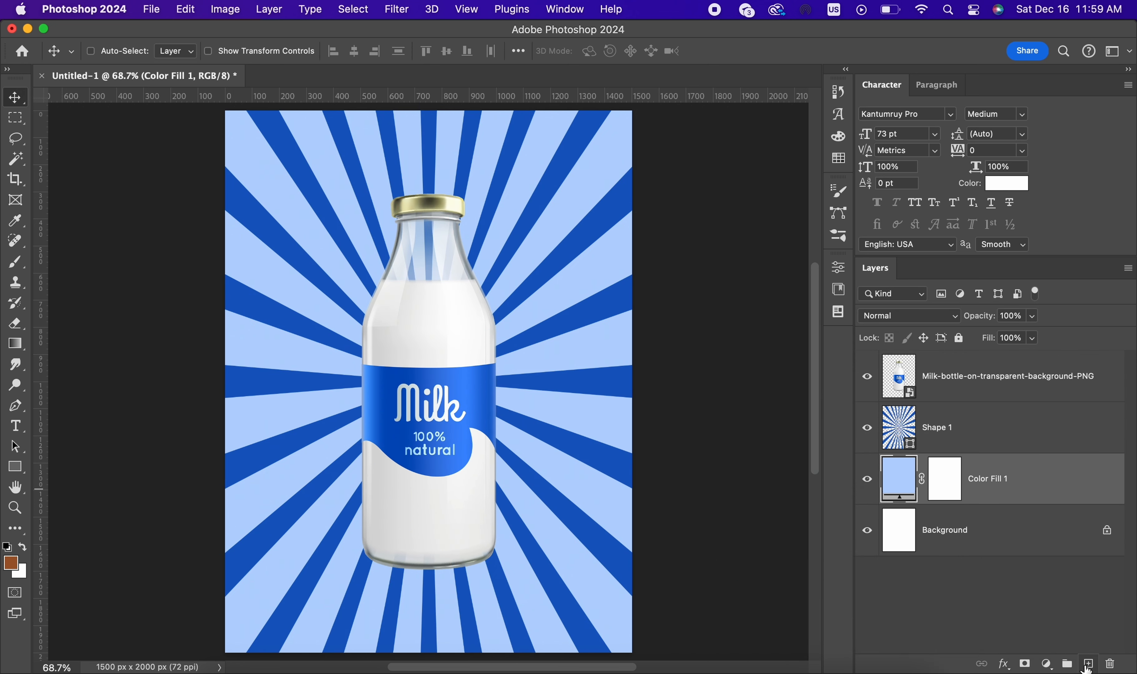
{"action": "left_click", "coordinate": [1088, 666]}
{"action": "key", "text": "super+z"}
{"action": "left_click", "coordinate": [937, 487]}
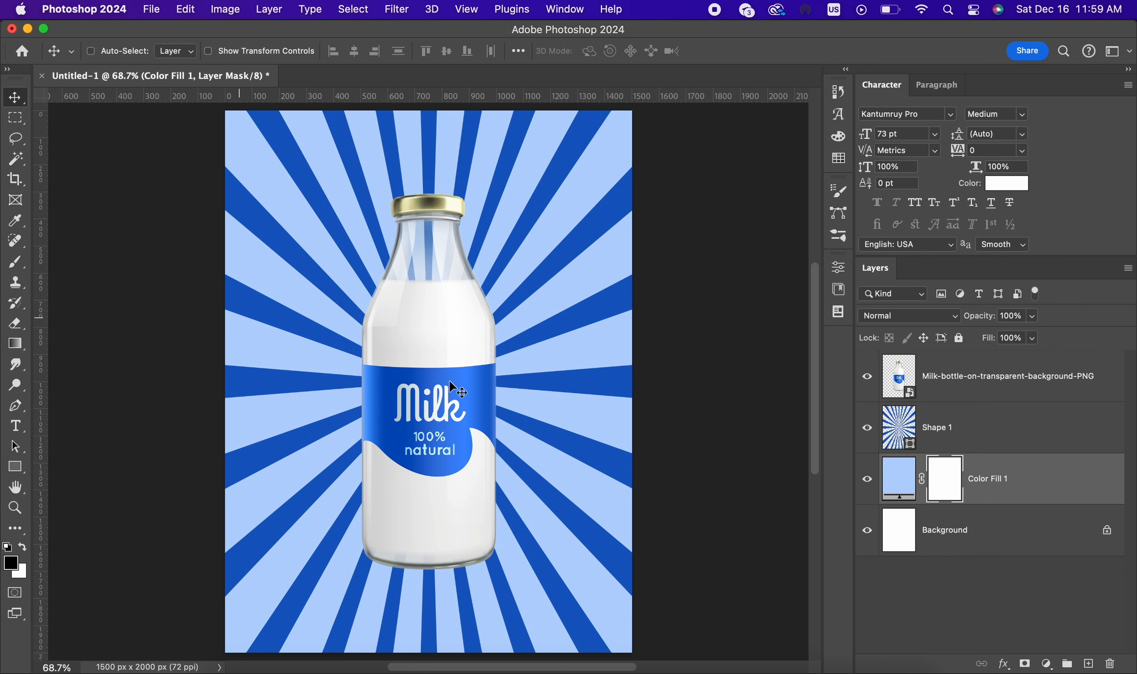
{"action": "left_click", "coordinate": [1088, 664]}
Step: Paint a soft white glow behind the bottle on Layer 1 with two dabs of the 1900 px brush
{"action": "left_click", "coordinate": [15, 262]}
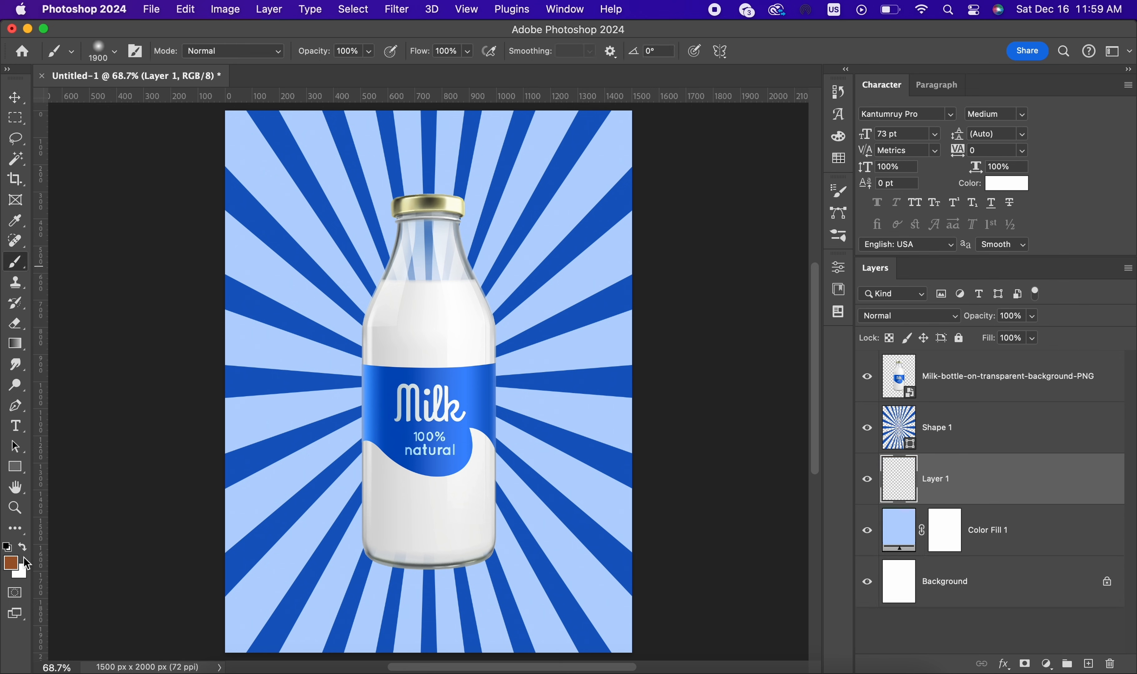
{"action": "left_click", "coordinate": [22, 549]}
{"action": "left_click", "coordinate": [444, 381]}
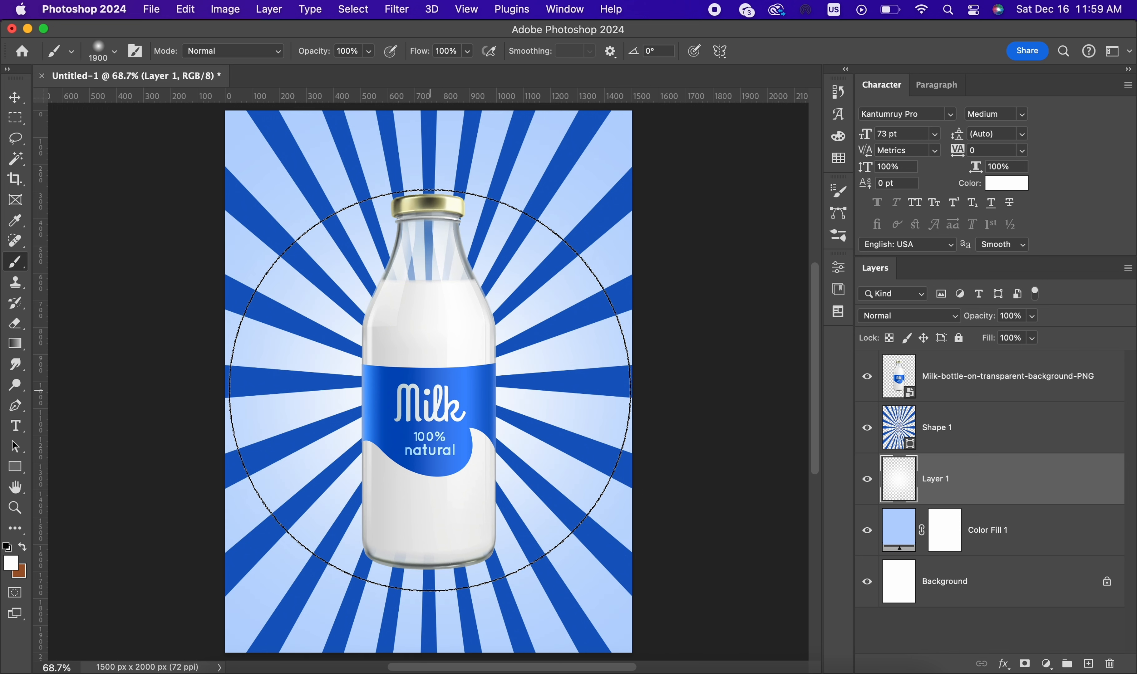
{"action": "left_click", "coordinate": [430, 391]}
{"action": "left_click", "coordinate": [999, 431]}
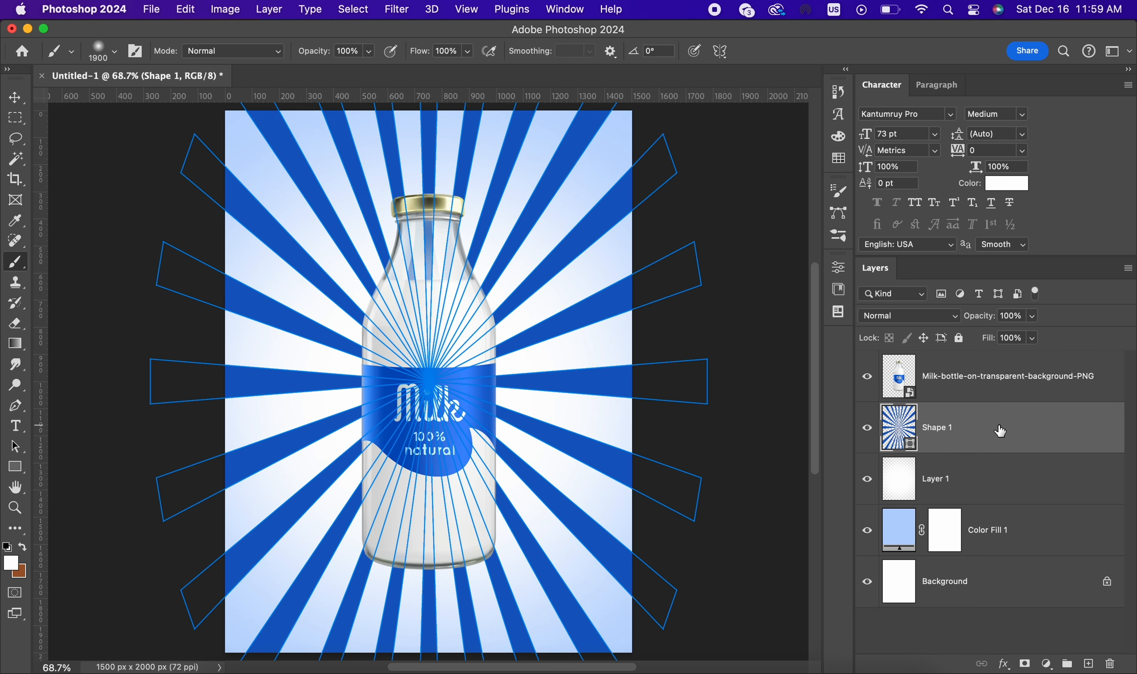
{"action": "double_click", "coordinate": [1062, 442]}
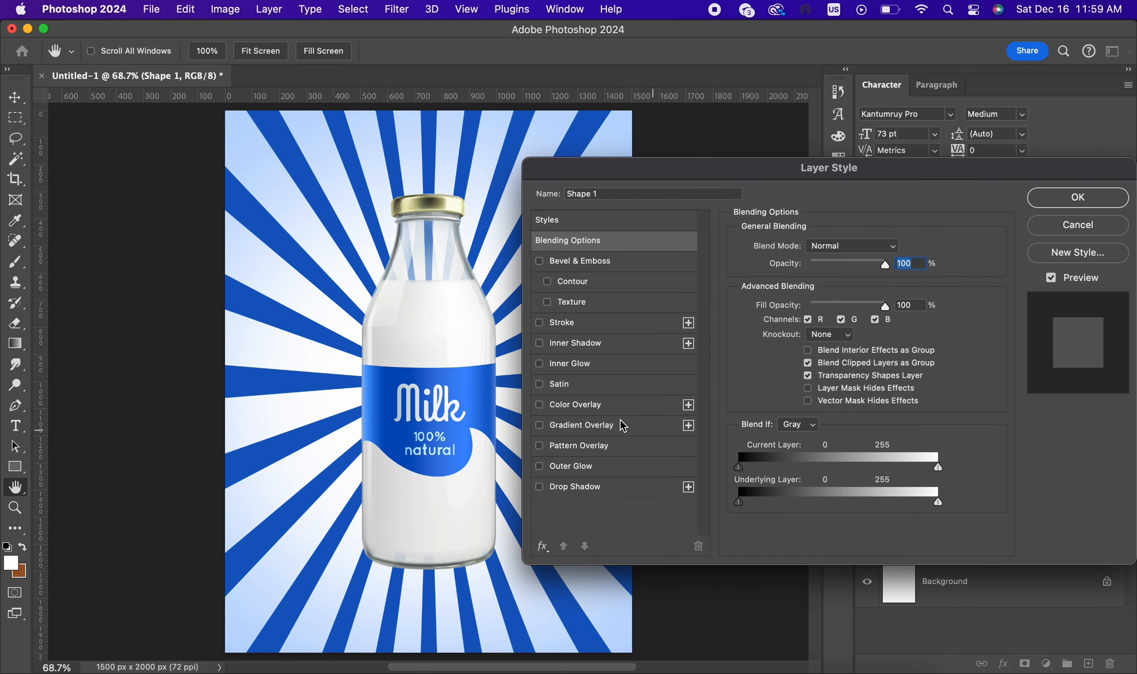
{"action": "left_click", "coordinate": [576, 429]}
{"action": "left_click_drag", "start_coordinate": [752, 180], "coordinate": [809, 116]}
{"action": "left_click", "coordinate": [932, 219]}
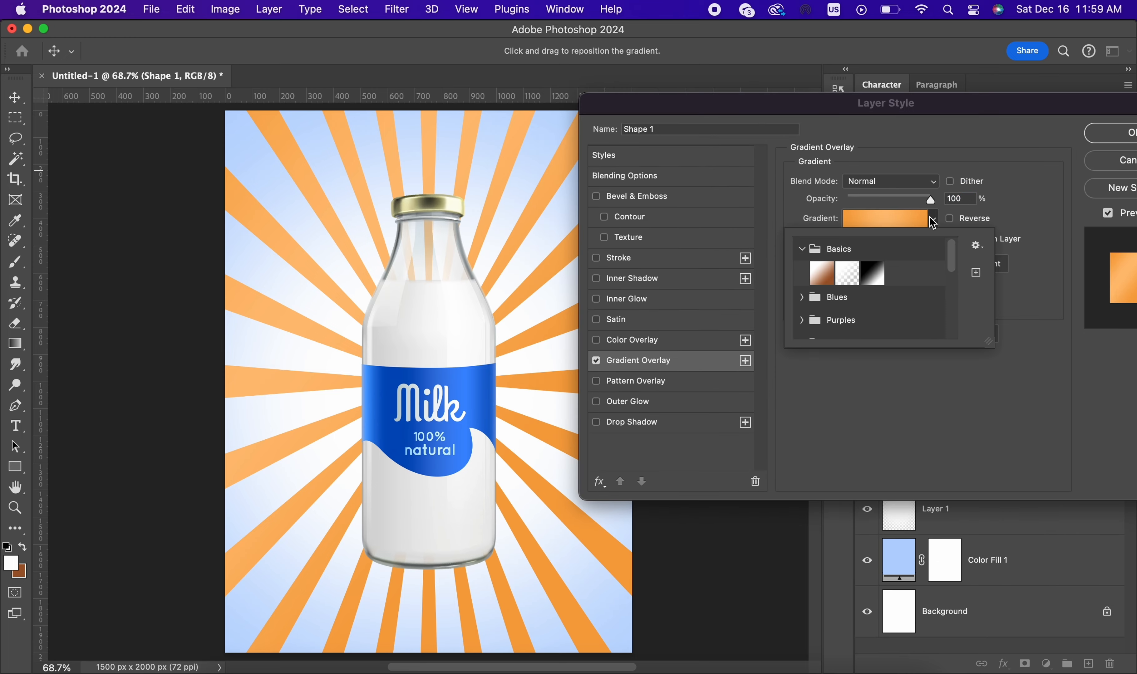
{"action": "left_click", "coordinate": [847, 272]}
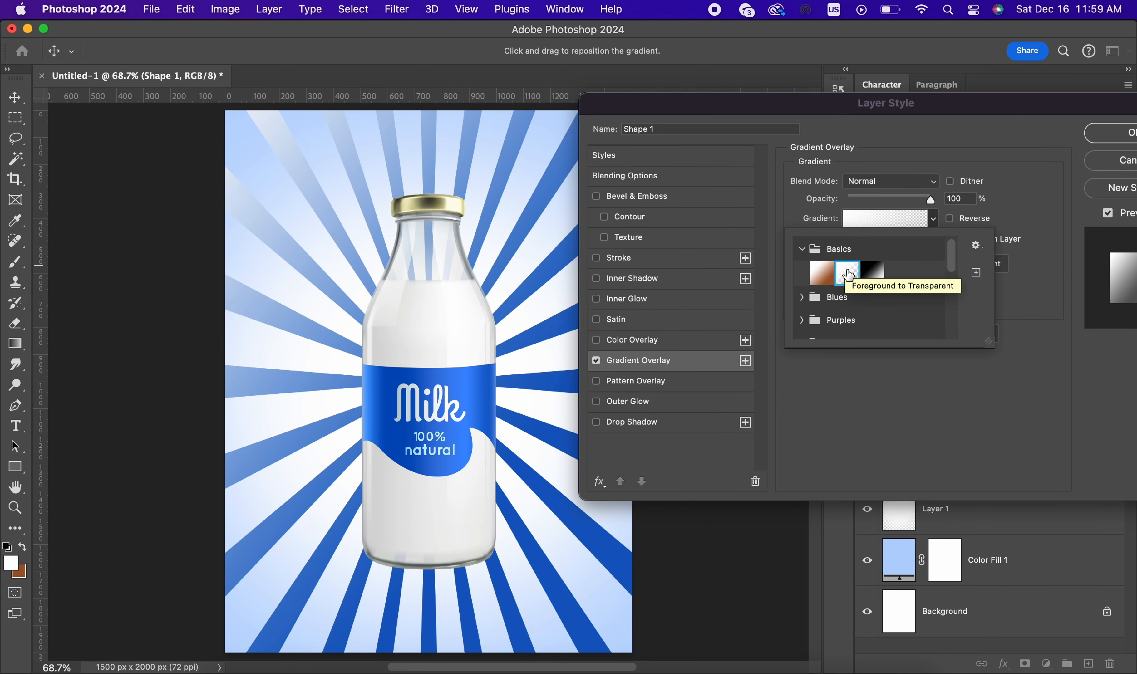
{"action": "left_click", "coordinate": [766, 331]}
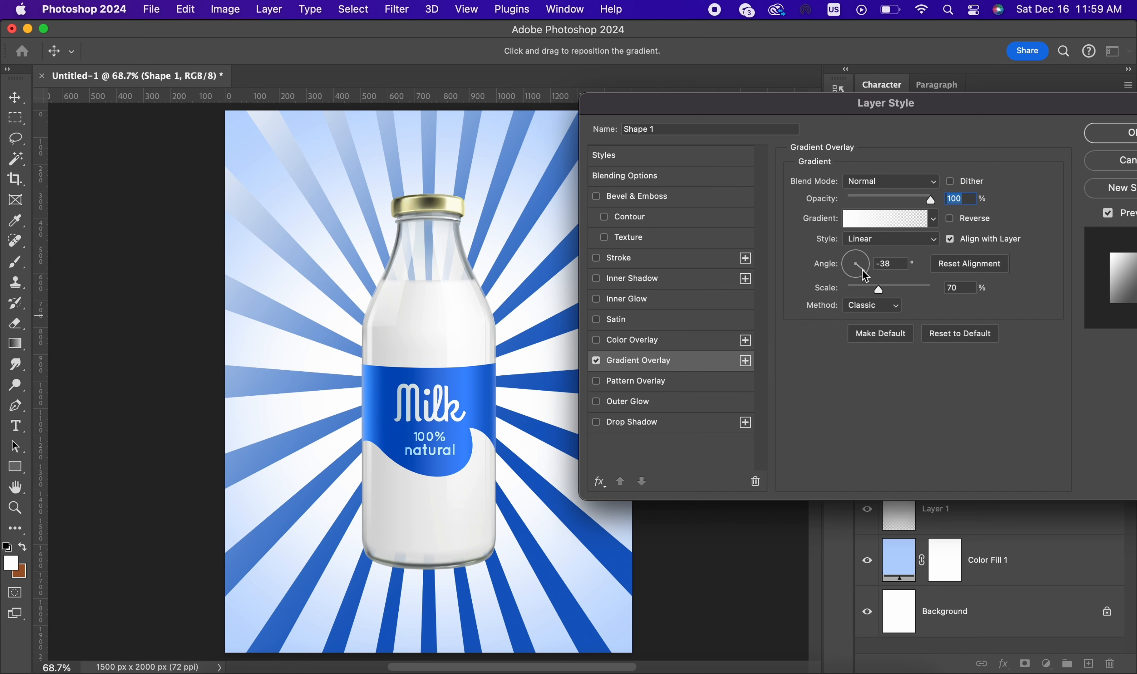
{"action": "left_click", "coordinate": [871, 243]}
{"action": "left_click", "coordinate": [871, 257]}
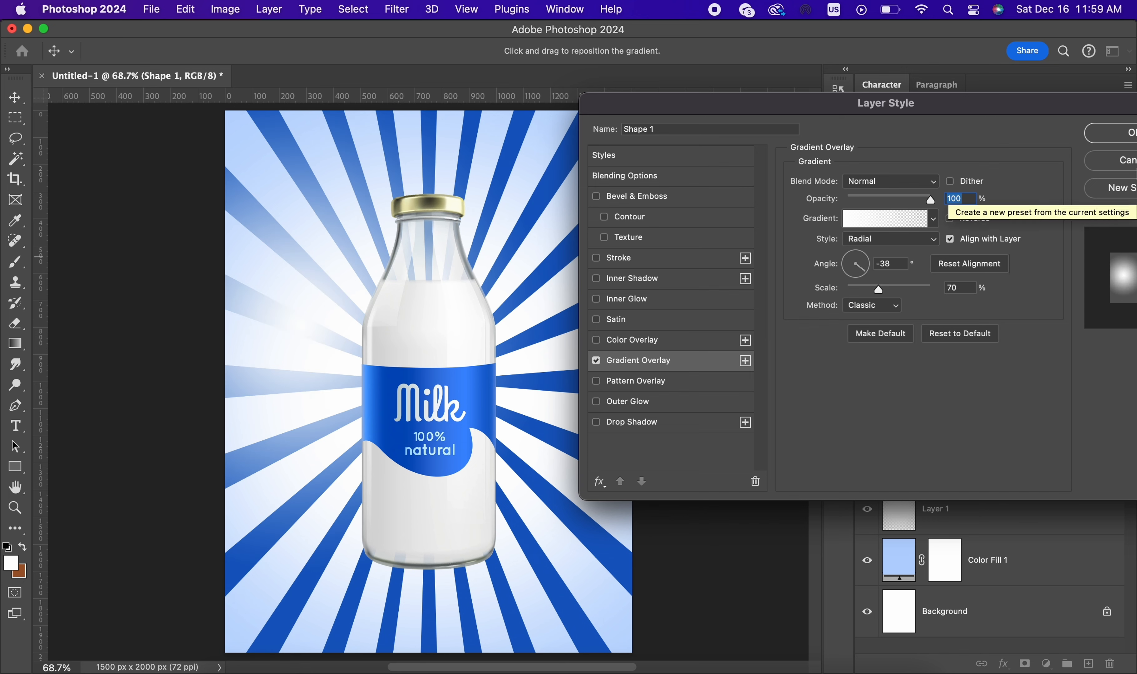
{"action": "left_click_drag", "start_coordinate": [1097, 107], "coordinate": [731, 121]}
{"action": "left_click", "coordinate": [802, 181]}
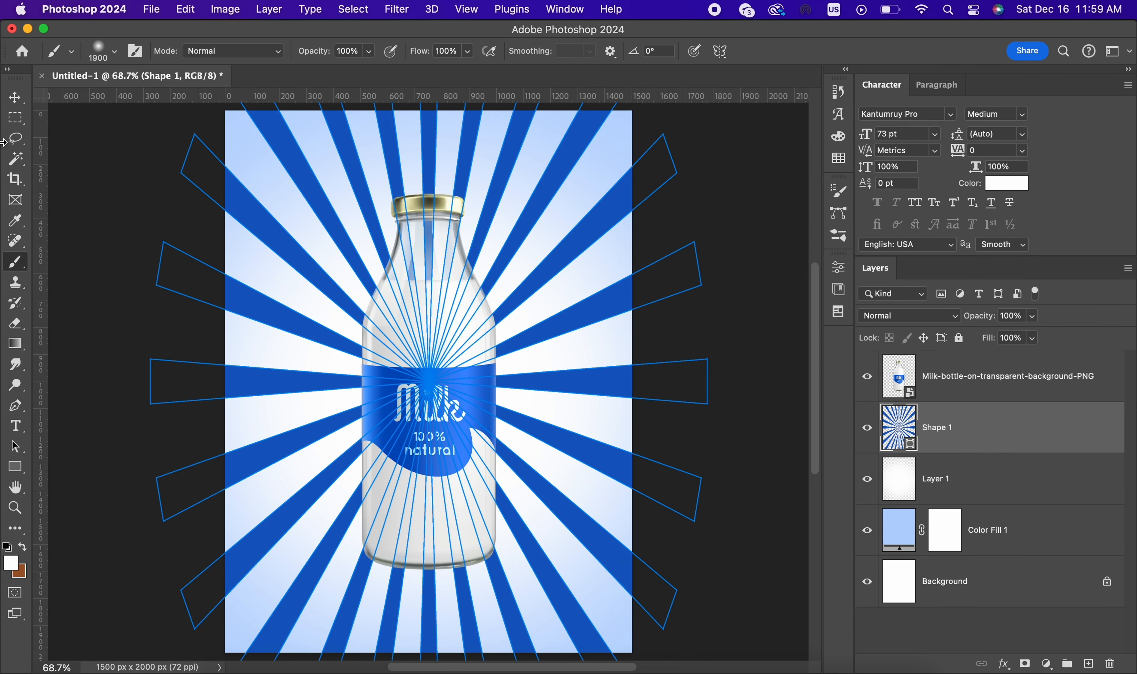
Step: Switch to the Move tool and add a layer mask to the Shape 1 layer
{"action": "left_click", "coordinate": [15, 97]}
{"action": "left_click", "coordinate": [1024, 664]}
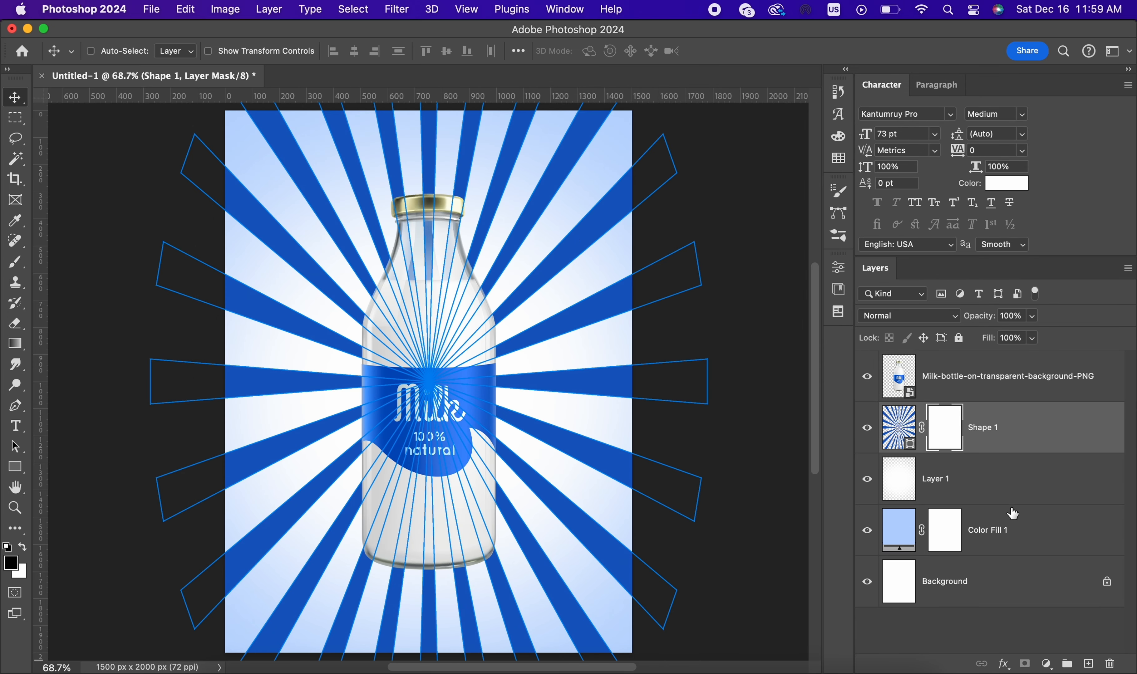
Step: Fade the rays behind the bottle by dabbing black on the Shape 1 mask with the 1900 px soft brush
{"action": "left_click", "coordinate": [15, 263]}
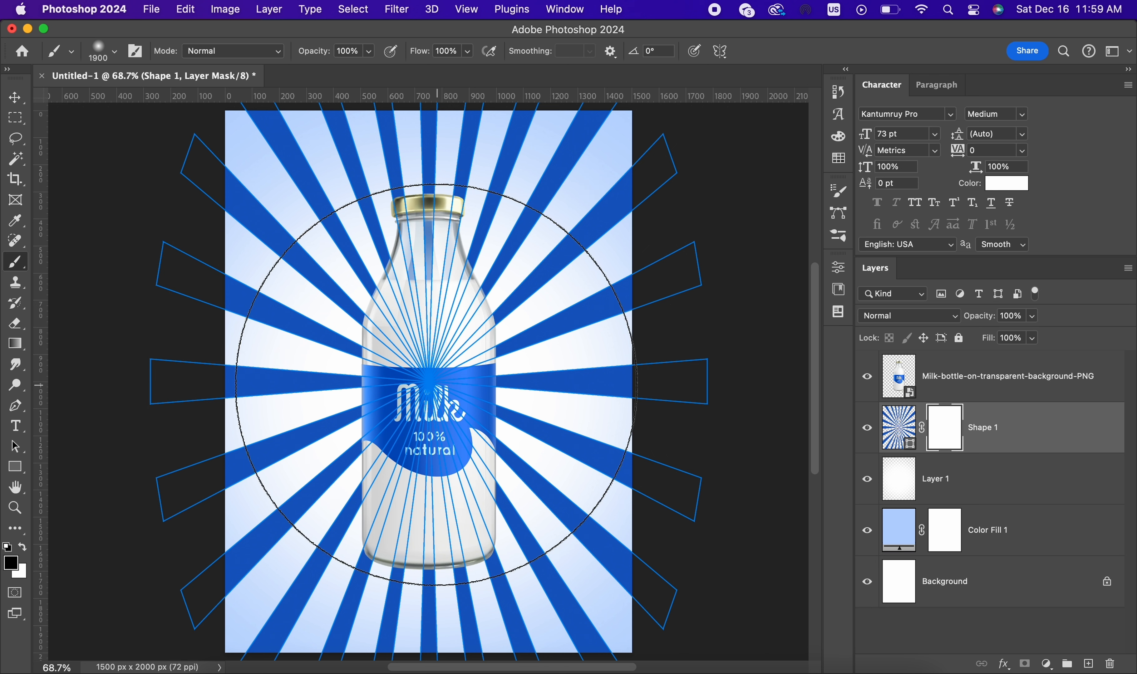
{"action": "left_click", "coordinate": [429, 384]}
{"action": "left_click", "coordinate": [430, 384]}
{"action": "key", "text": "super+minus"}
{"action": "left_click", "coordinate": [15, 98]}
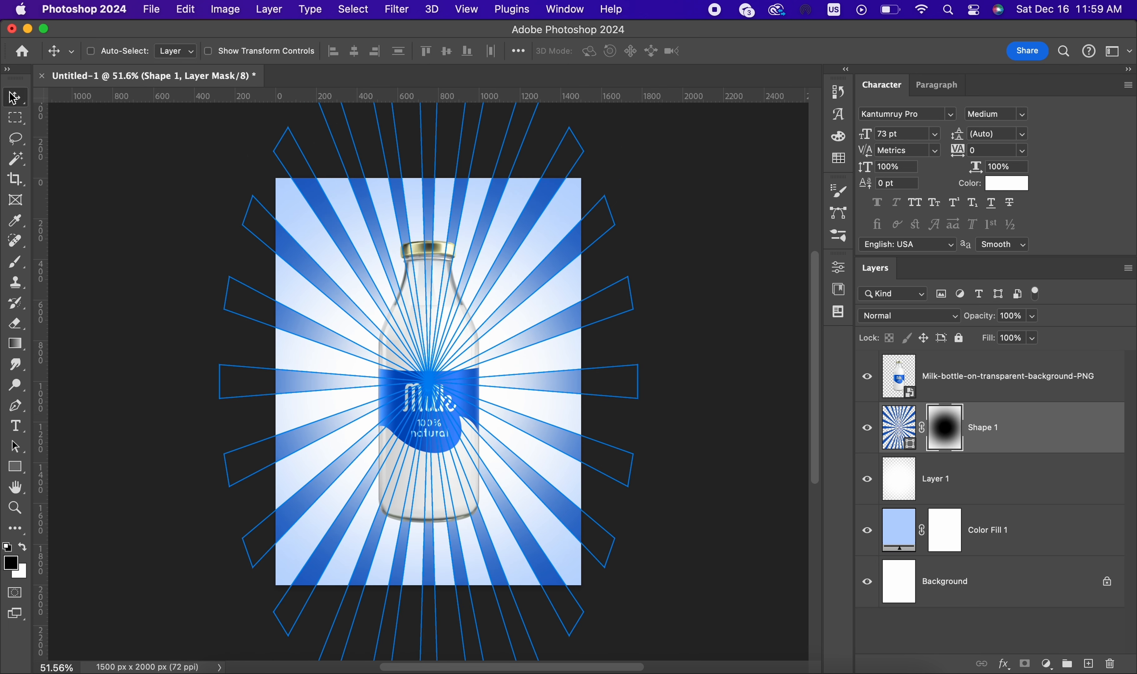
{"action": "left_click", "coordinate": [1042, 394]}
{"action": "key", "text": "super+plus"}
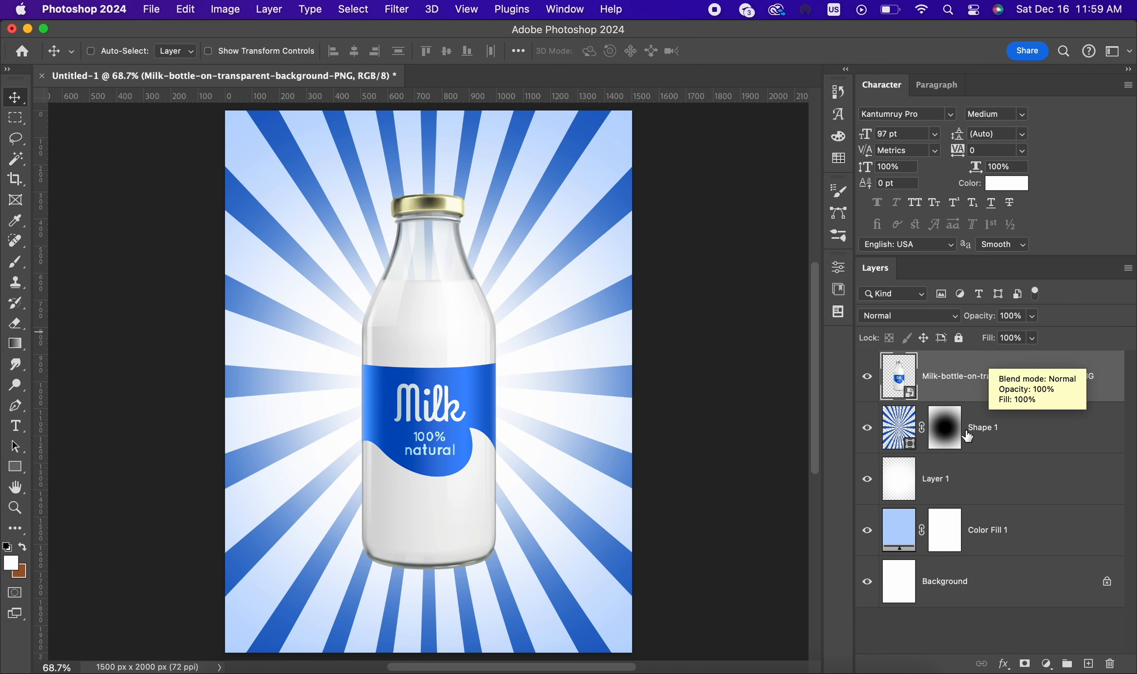
Step: Convert the masked Shape 1 layer to a smart object
{"action": "left_click", "coordinate": [1098, 436]}
{"action": "right_click", "coordinate": [1098, 436]}
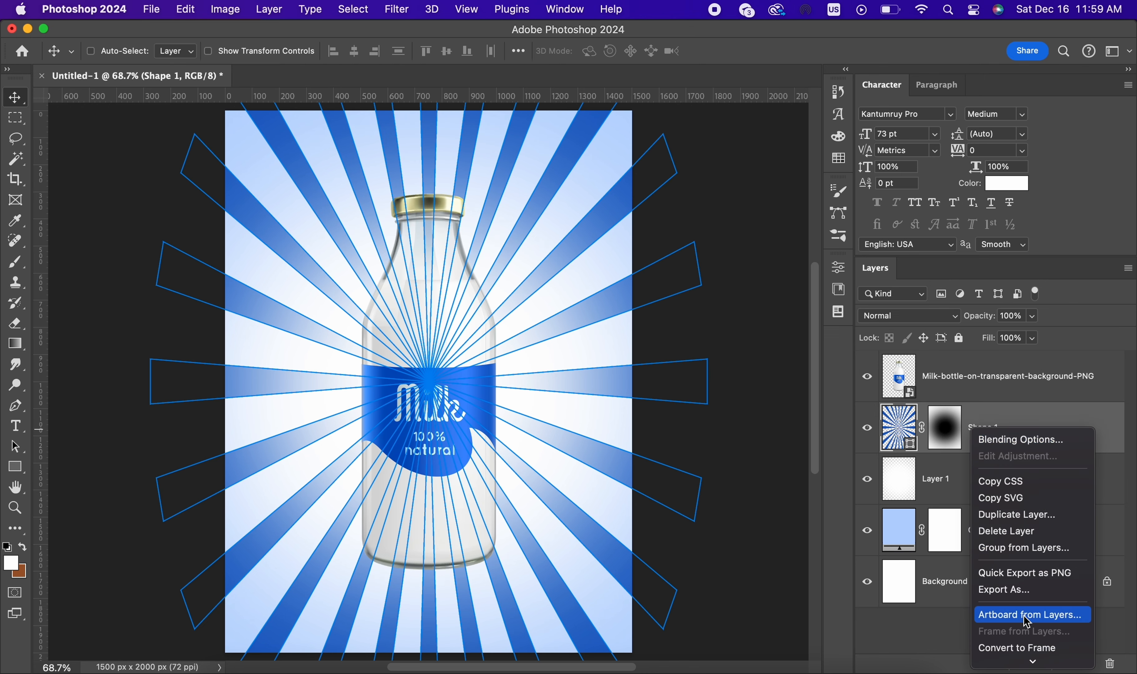
{"action": "scroll", "coordinate": [1035, 608], "scroll_direction": "down", "scroll_amount": 3}
{"action": "left_click", "coordinate": [1040, 567]}
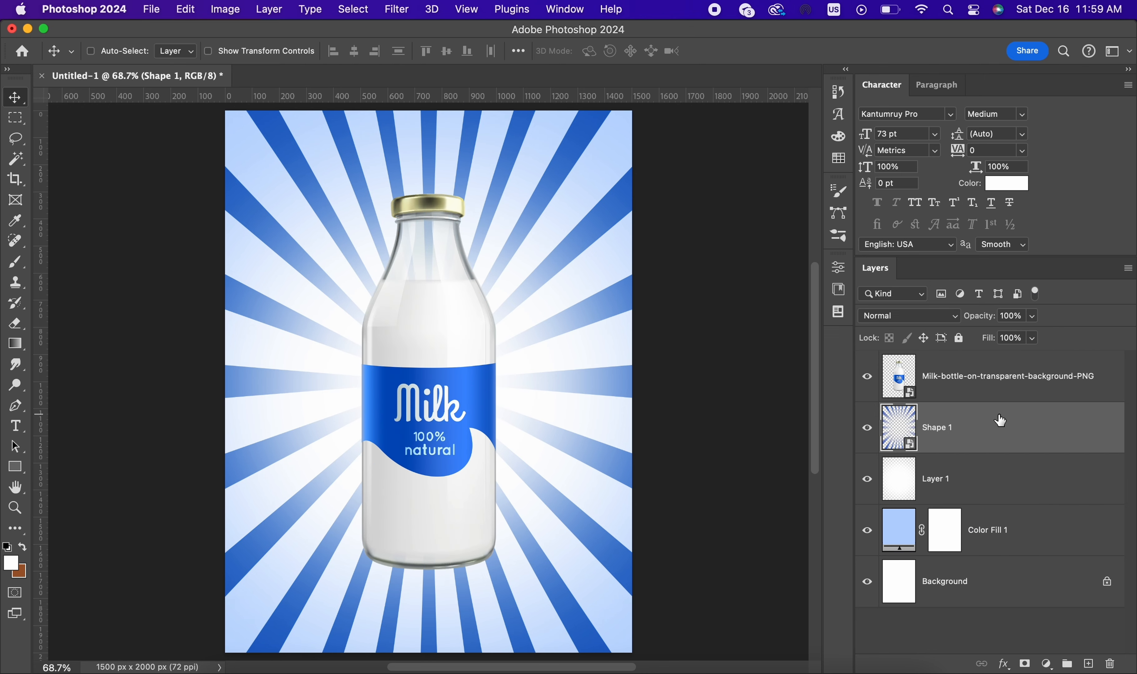
Step: Add a Color Overlay to the Shape 1 layer using a blue sampled from the milk bottle's label
{"action": "double_click", "coordinate": [1003, 439]}
{"action": "left_click_drag", "start_coordinate": [491, 138], "coordinate": [768, 142]}
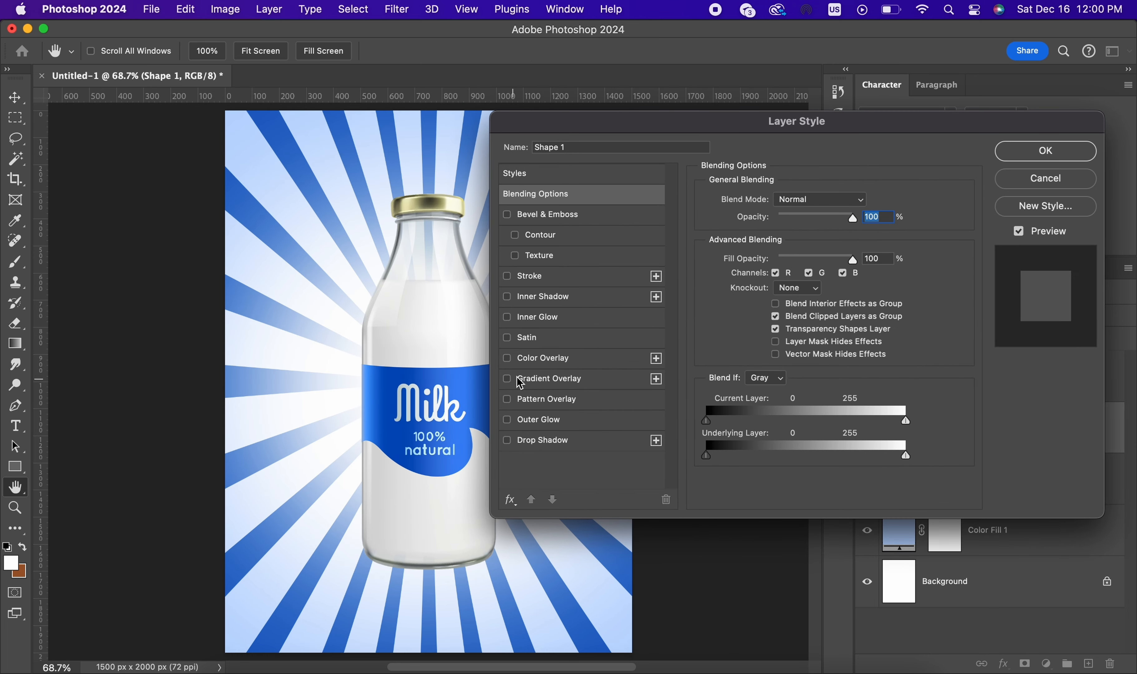
{"action": "left_click", "coordinate": [530, 360]}
{"action": "left_click", "coordinate": [859, 202]}
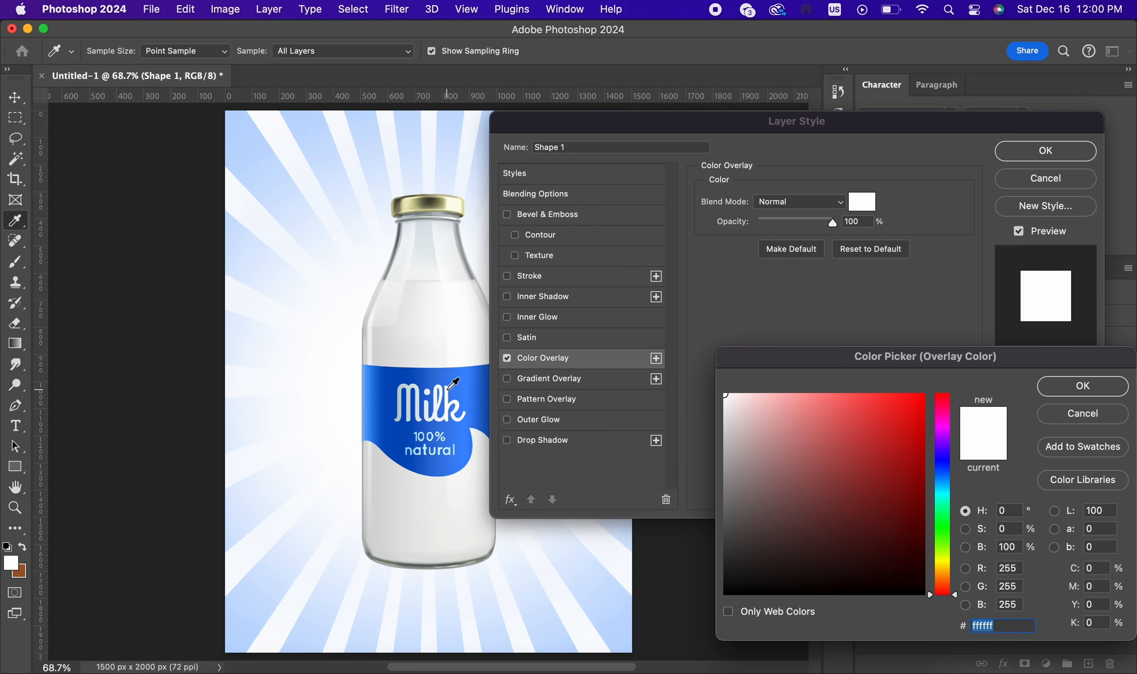
{"action": "left_click", "coordinate": [465, 382]}
{"action": "left_click", "coordinate": [381, 385]}
{"action": "left_click", "coordinate": [377, 396]}
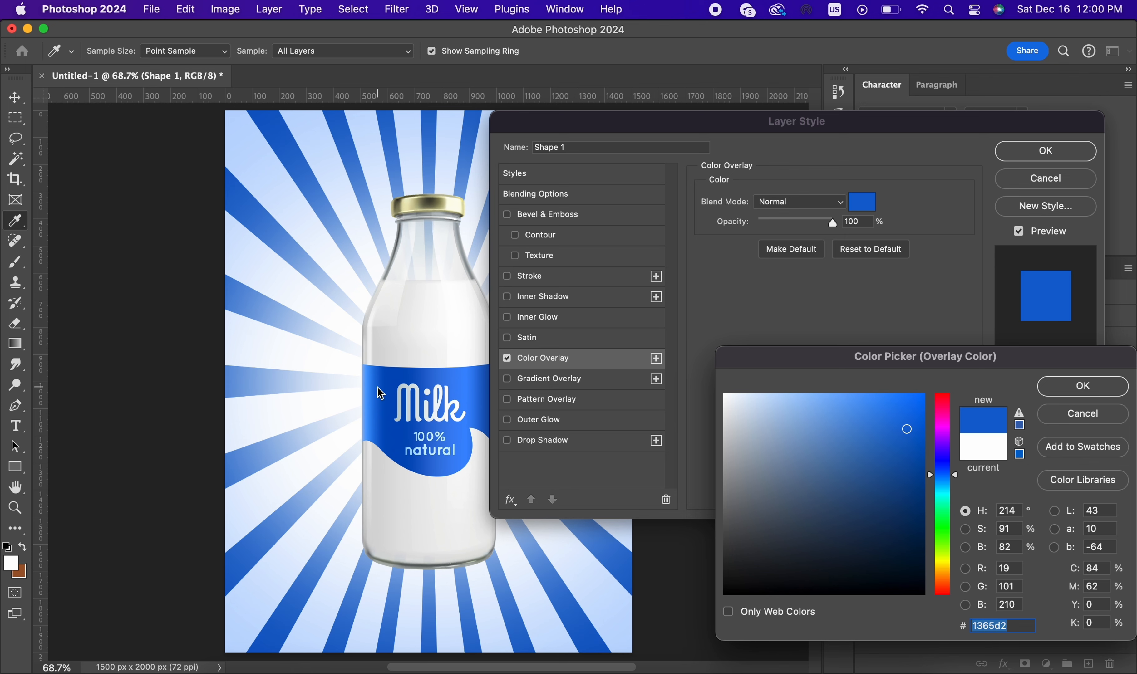
Step: Change the rays' overlay colour to a lighter, brighter blue and apply the layer style
{"action": "left_click", "coordinate": [456, 382]}
{"action": "left_click", "coordinate": [465, 392]}
{"action": "mouse_move", "coordinate": [824, 394]}
{"action": "left_mouse_down"}
{"action": "mouse_move", "coordinate": [852, 383]}
{"action": "mouse_move", "coordinate": [849, 371]}
{"action": "left_mouse_up"}
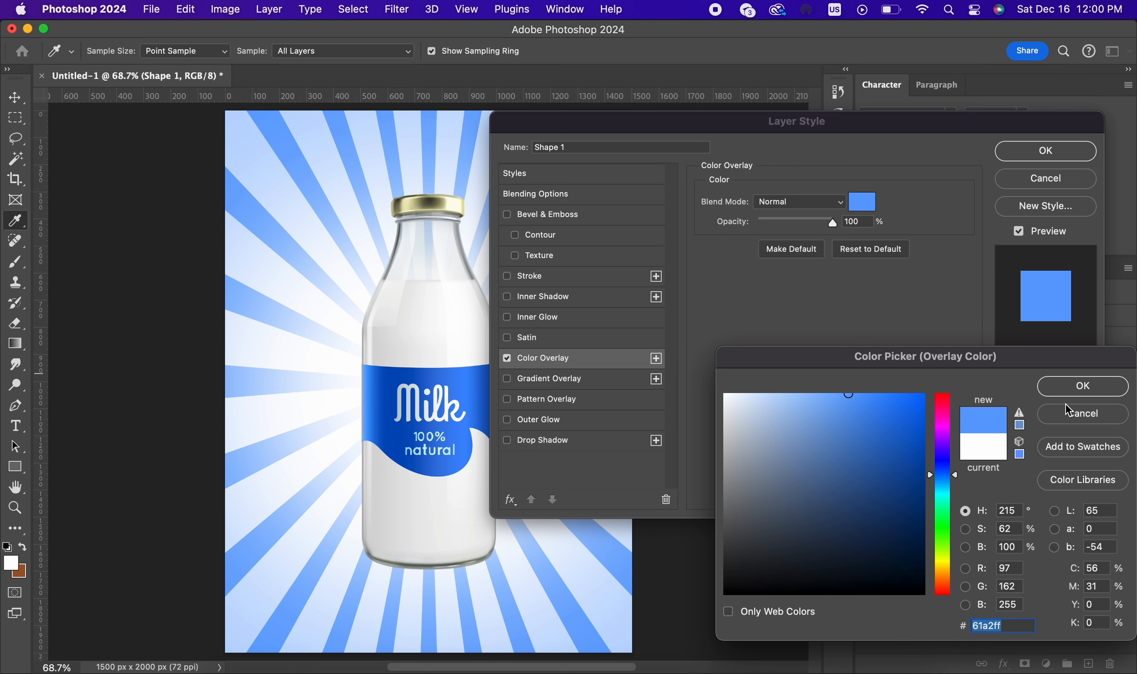
{"action": "left_click", "coordinate": [858, 417]}
{"action": "left_click", "coordinate": [1083, 387]}
{"action": "left_click", "coordinate": [1081, 152]}
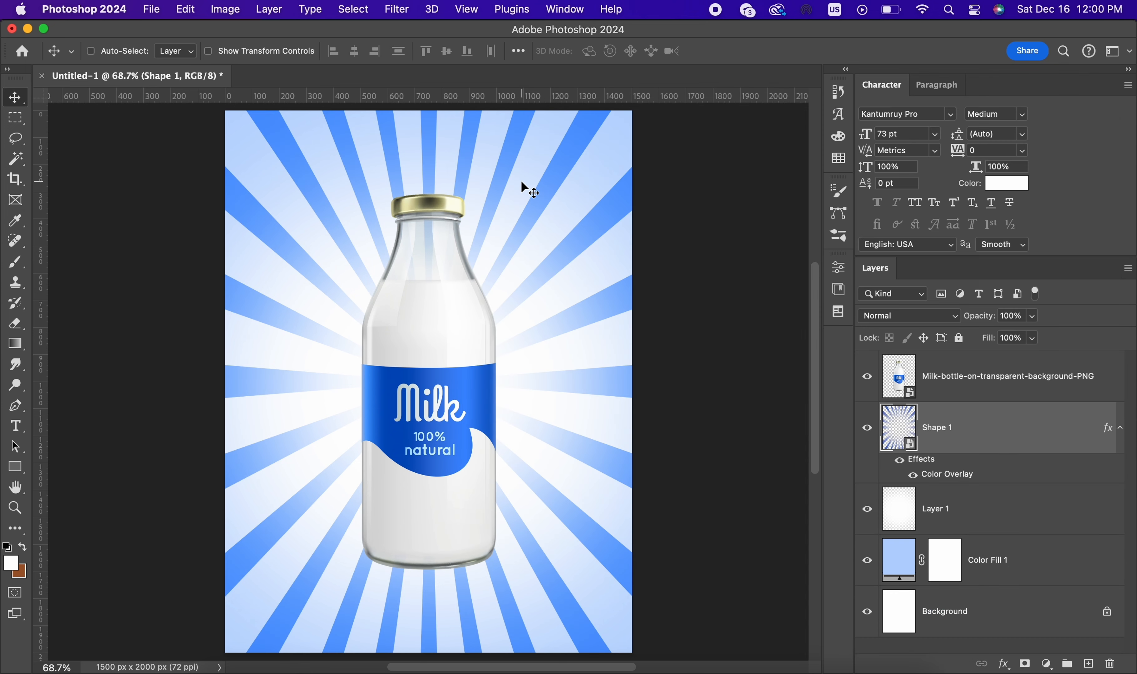
Step: Apply a Gaussian Blur with a 3.0 px radius to the Shape 1 rays
{"action": "left_click", "coordinate": [396, 9]}
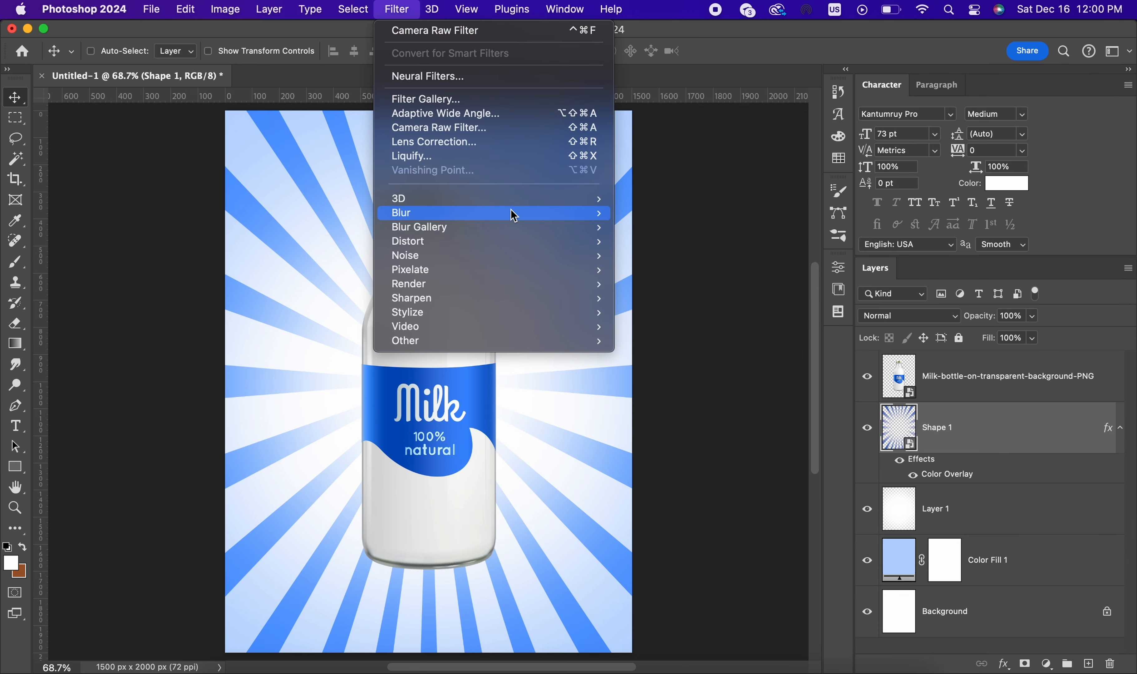
{"action": "mouse_move", "coordinate": [514, 214]}
{"action": "left_click", "coordinate": [701, 271]}
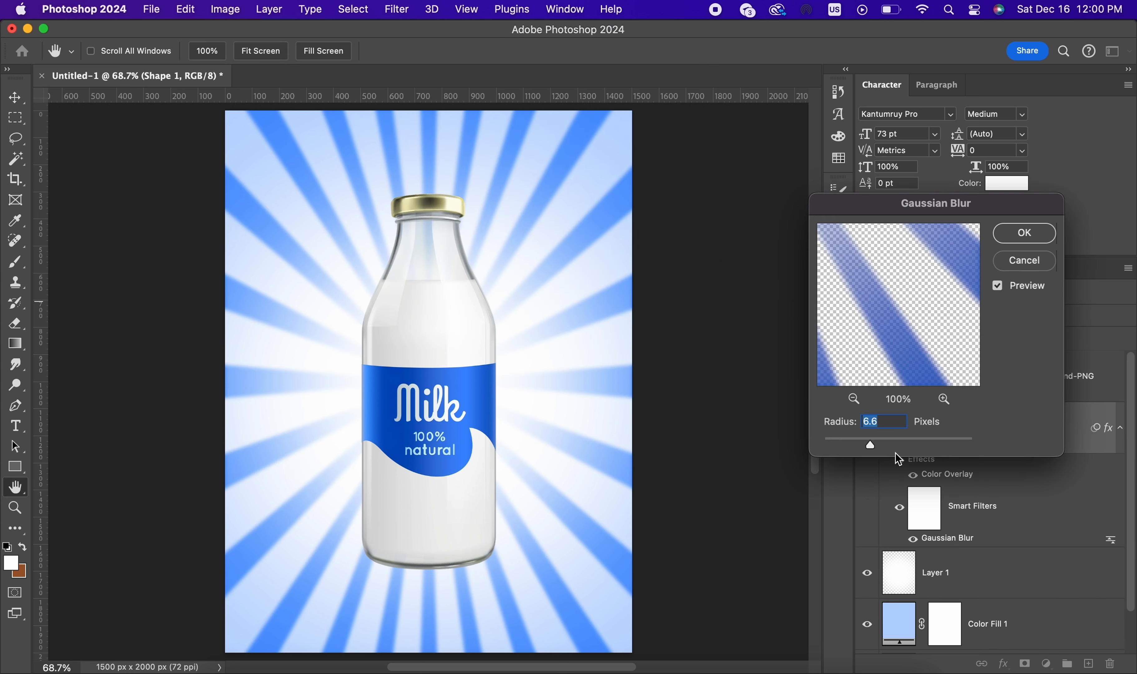
{"action": "left_click_drag", "start_coordinate": [867, 448], "coordinate": [815, 443]}
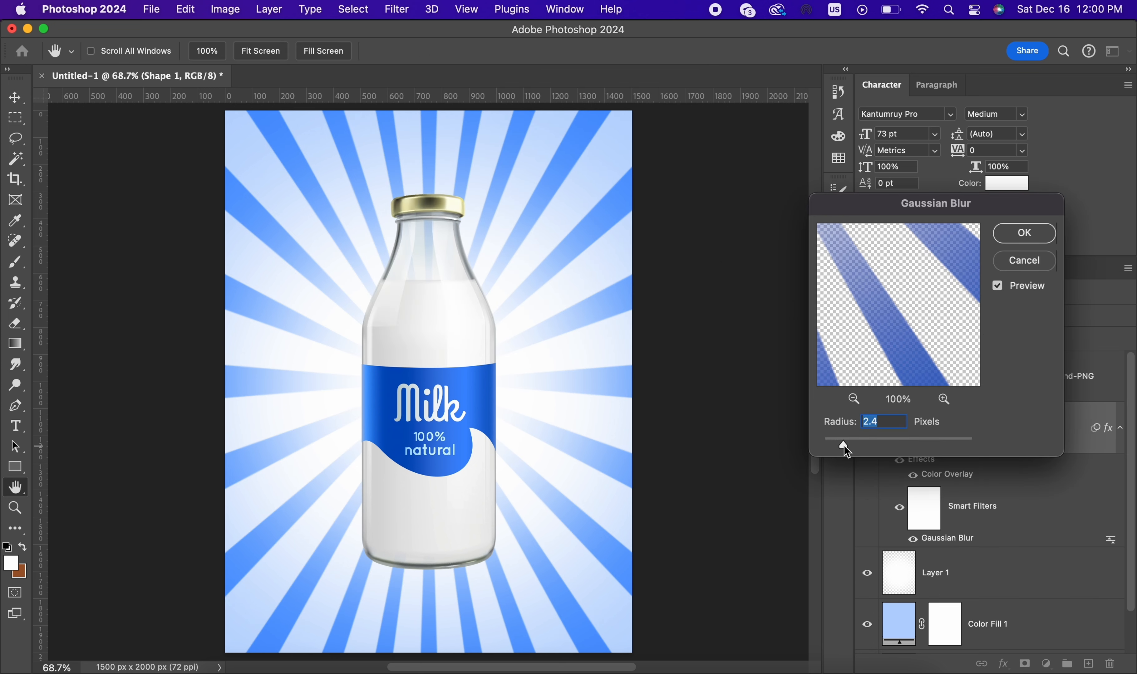
{"action": "left_click", "coordinate": [1023, 233]}
Step: Increase the contrast of the main milk bottle layer with a Brightness/Contrast adjustment, keeping brightness at 0
{"action": "left_click", "coordinate": [964, 389]}
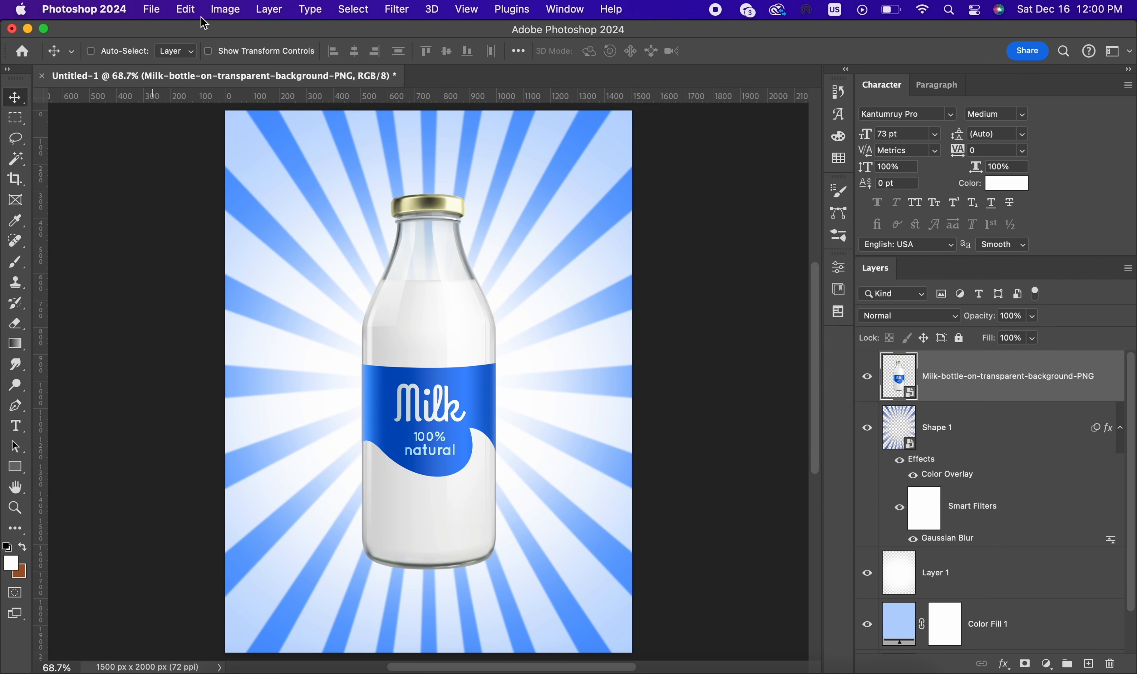
{"action": "left_click", "coordinate": [218, 11]}
{"action": "mouse_move", "coordinate": [378, 55]}
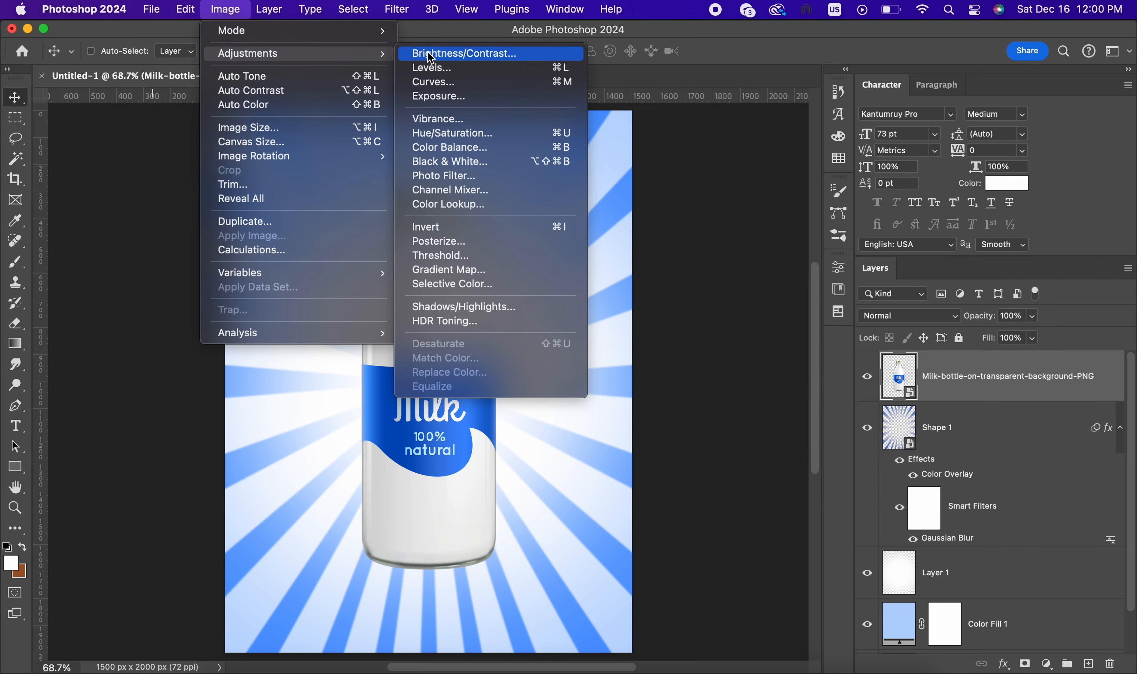
{"action": "left_click", "coordinate": [463, 53]}
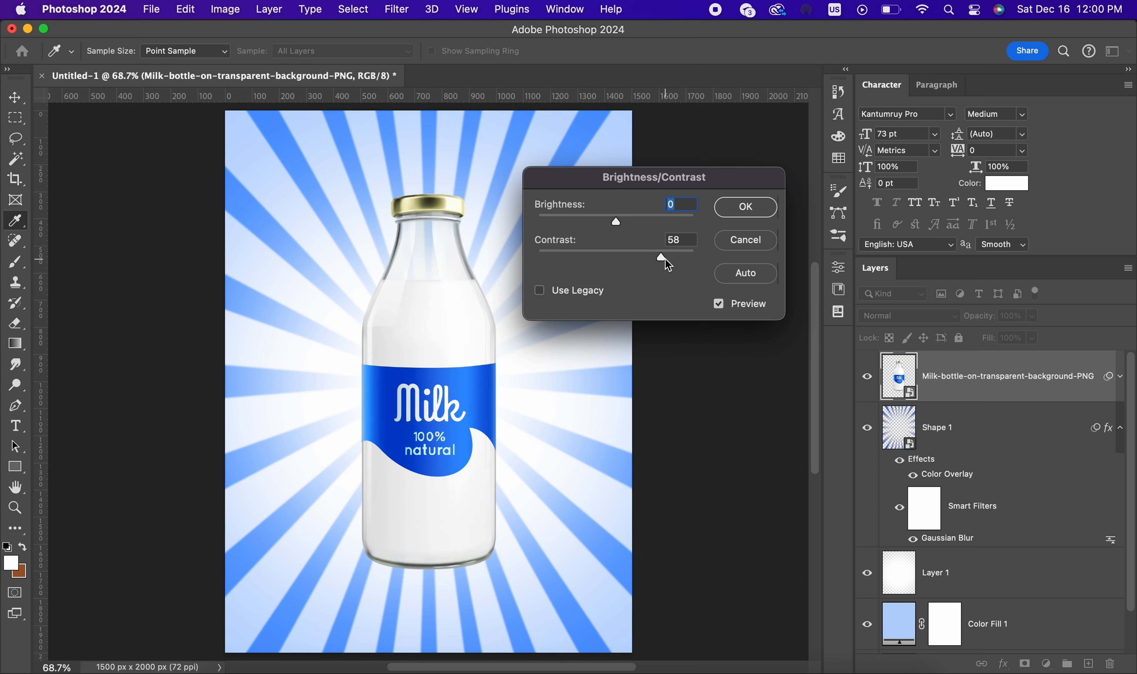
{"action": "left_click_drag", "start_coordinate": [652, 263], "coordinate": [657, 262]}
{"action": "mouse_move", "coordinate": [616, 222]}
{"action": "left_mouse_down"}
{"action": "mouse_move", "coordinate": [593, 223]}
{"action": "mouse_move", "coordinate": [618, 228]}
{"action": "mouse_move", "coordinate": [614, 237]}
{"action": "left_mouse_up"}
{"action": "left_click", "coordinate": [737, 201]}
{"action": "scroll", "coordinate": [518, 304], "scroll_direction": "down", "scroll_amount": 2}
{"action": "scroll", "coordinate": [518, 304], "scroll_direction": "up", "scroll_amount": 2}
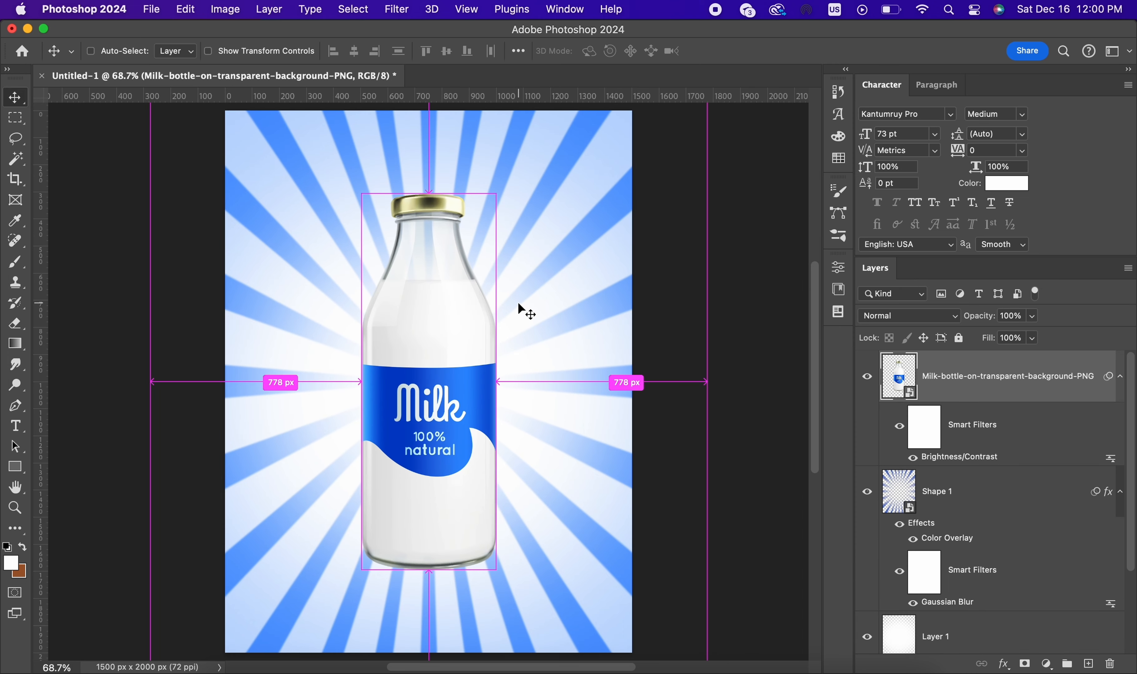
{"action": "scroll", "coordinate": [1013, 540], "scroll_direction": "down", "scroll_amount": 3}
{"action": "left_click", "coordinate": [955, 536]}
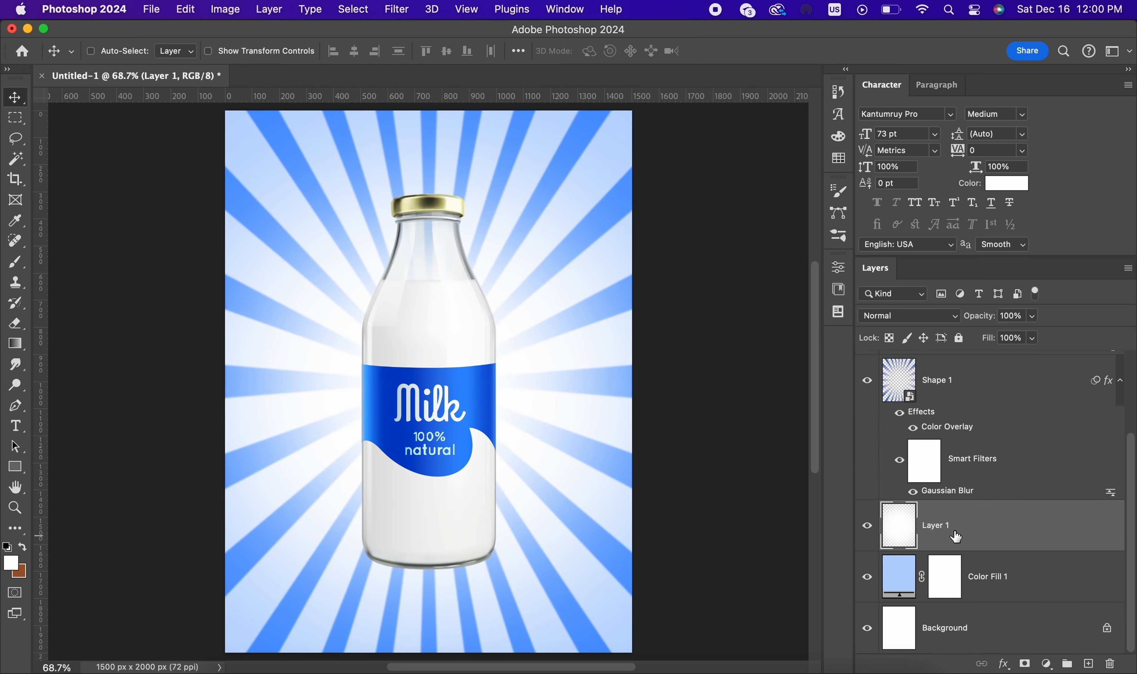
{"action": "left_click", "coordinate": [948, 392]}
{"action": "scroll", "coordinate": [998, 420], "scroll_direction": "up", "scroll_amount": 4}
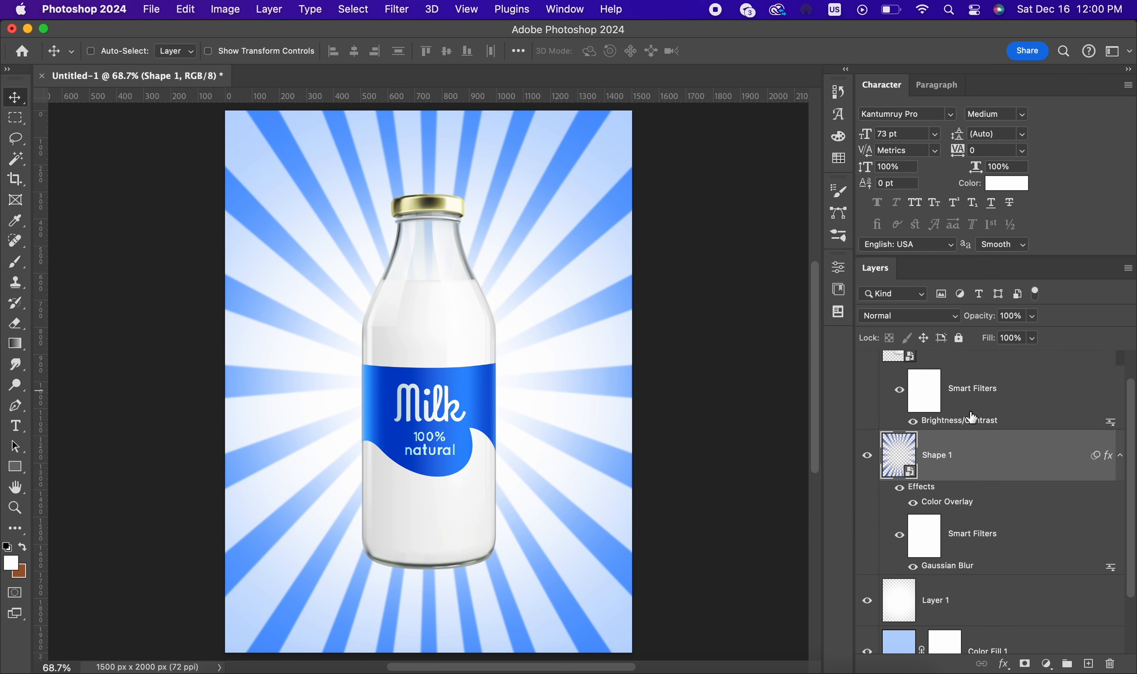
Step: Duplicate the milk bottle layer within the same document, keeping the suggested name
{"action": "right_click", "coordinate": [947, 389]}
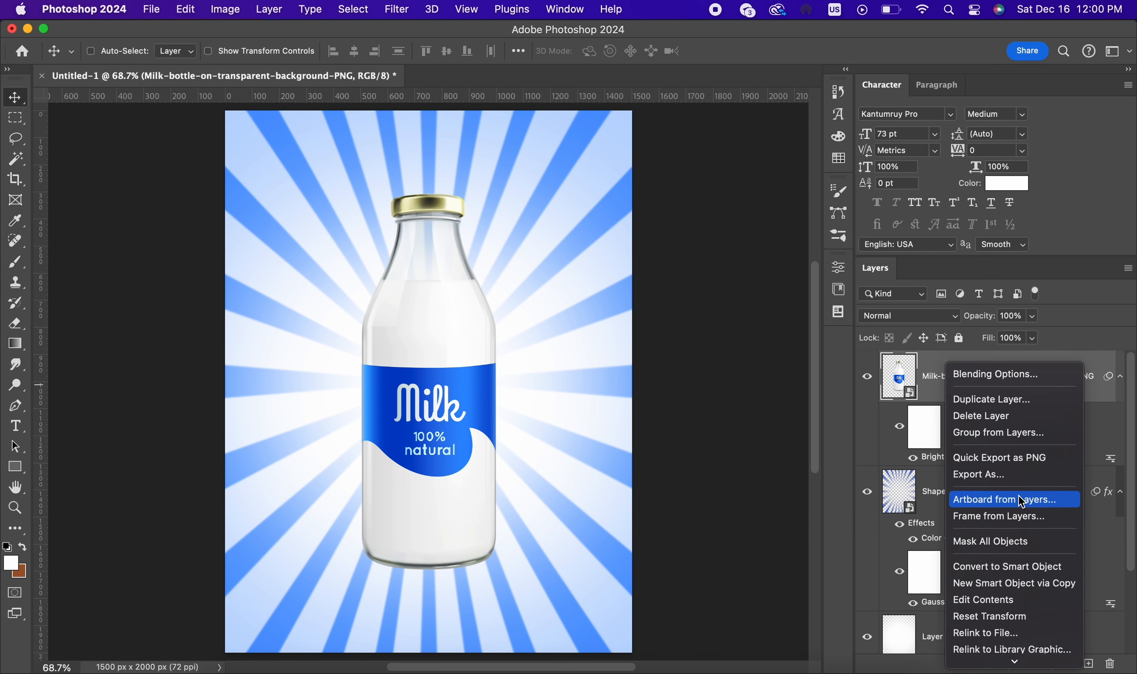
{"action": "left_click", "coordinate": [978, 399]}
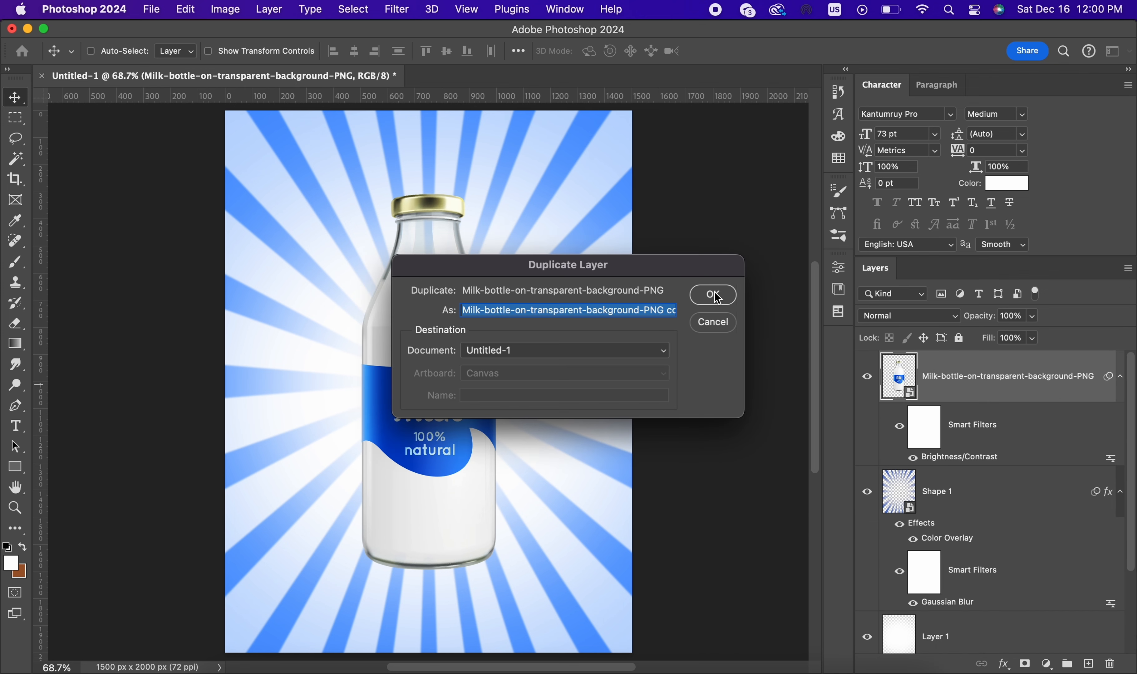
{"action": "left_click", "coordinate": [716, 297]}
Step: Scale the bottle copy to about 29%, rotate it about 45°, and place it partly off the poster's upper-left edge
{"action": "key", "text": "ctrl+t"}
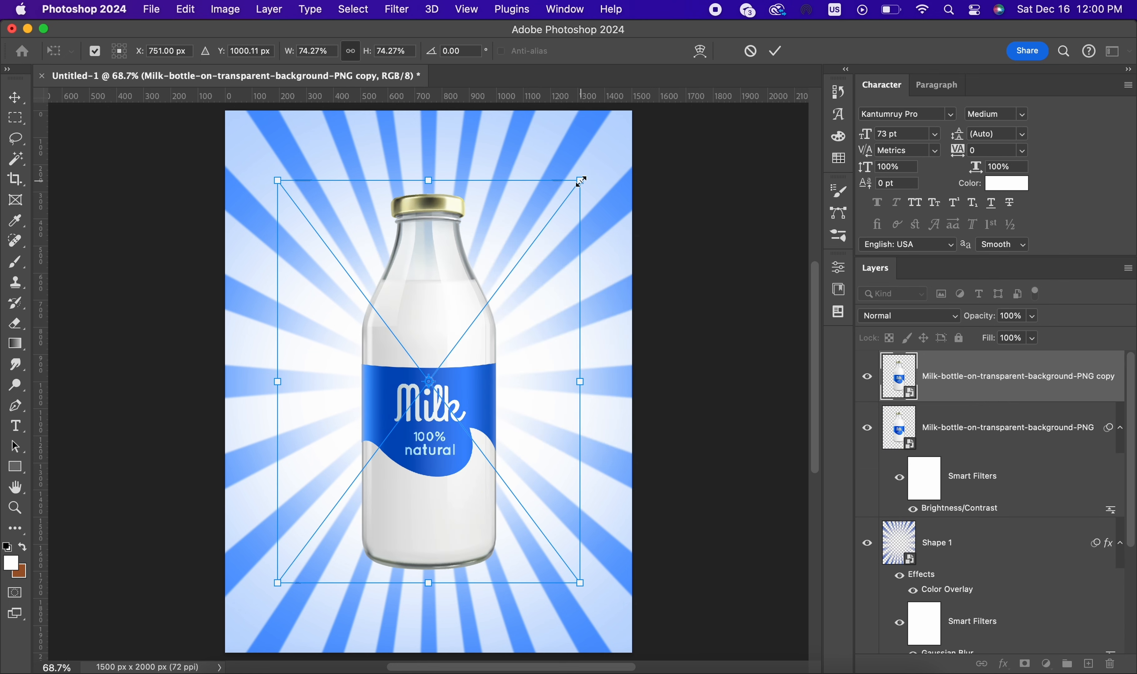
{"action": "left_click_drag", "start_coordinate": [580, 182], "coordinate": [408, 407]}
{"action": "left_click_drag", "start_coordinate": [352, 482], "coordinate": [300, 213]}
{"action": "left_click_drag", "start_coordinate": [376, 134], "coordinate": [417, 219]}
{"action": "left_click_drag", "start_coordinate": [330, 212], "coordinate": [298, 173]}
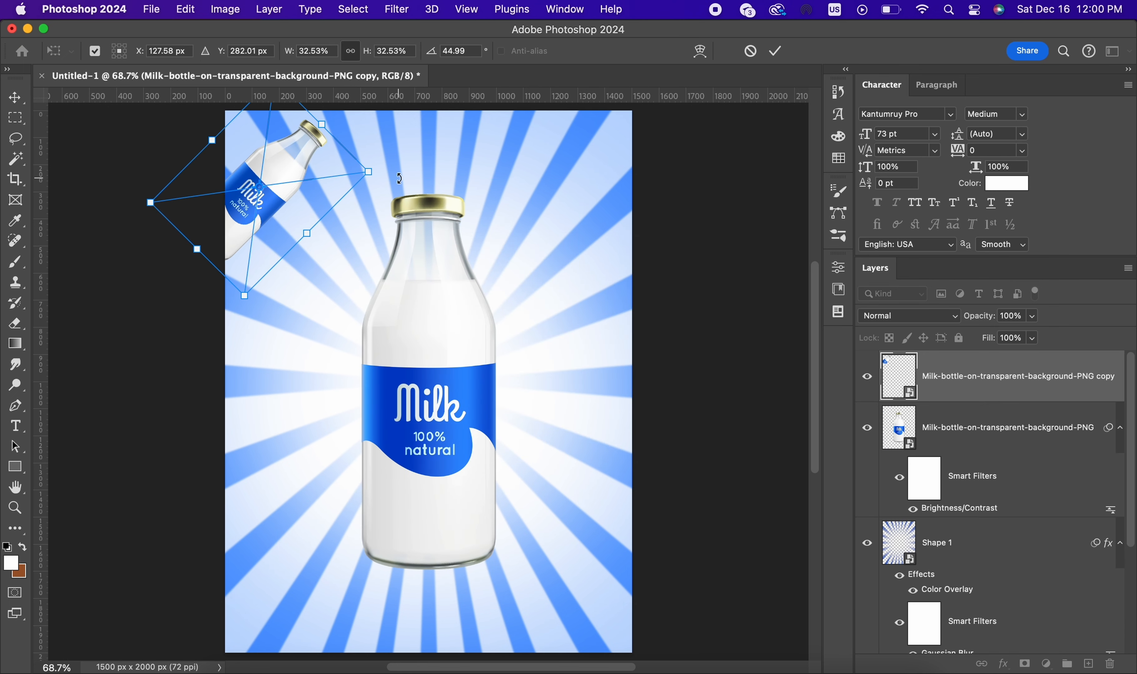
{"action": "left_click_drag", "start_coordinate": [367, 171], "coordinate": [343, 176]}
{"action": "left_click_drag", "start_coordinate": [259, 162], "coordinate": [265, 167]}
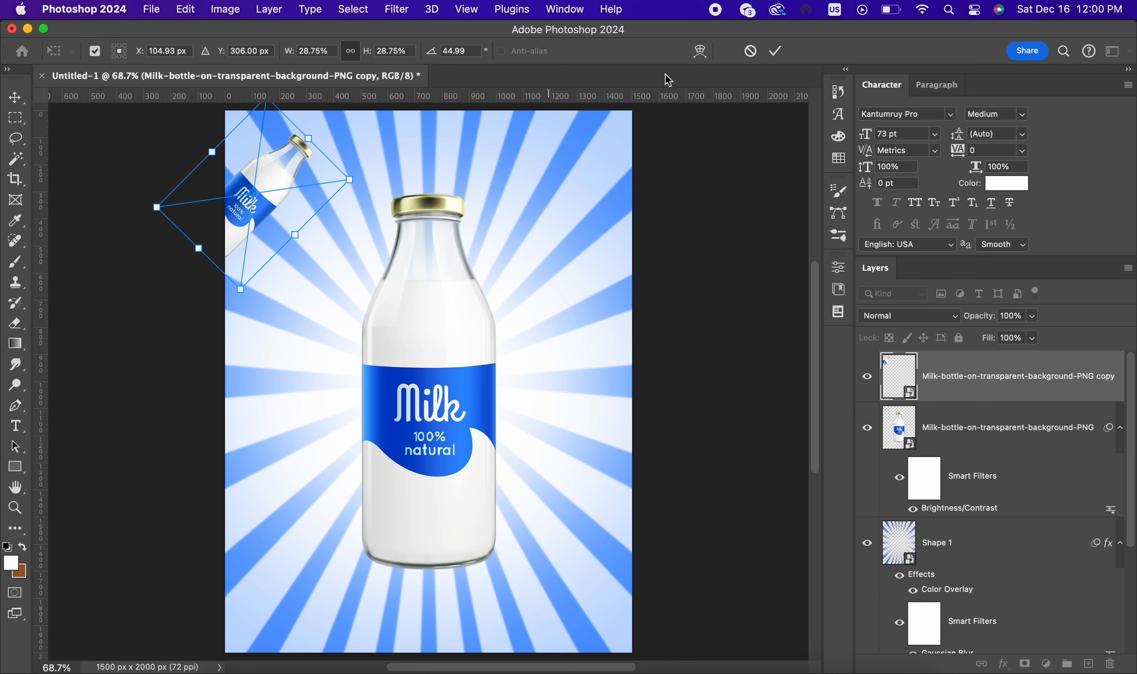
{"action": "left_click", "coordinate": [775, 51]}
Step: Soften the small tilted bottle copy with a Gaussian Blur
{"action": "left_click", "coordinate": [387, 10]}
{"action": "mouse_move", "coordinate": [455, 213]}
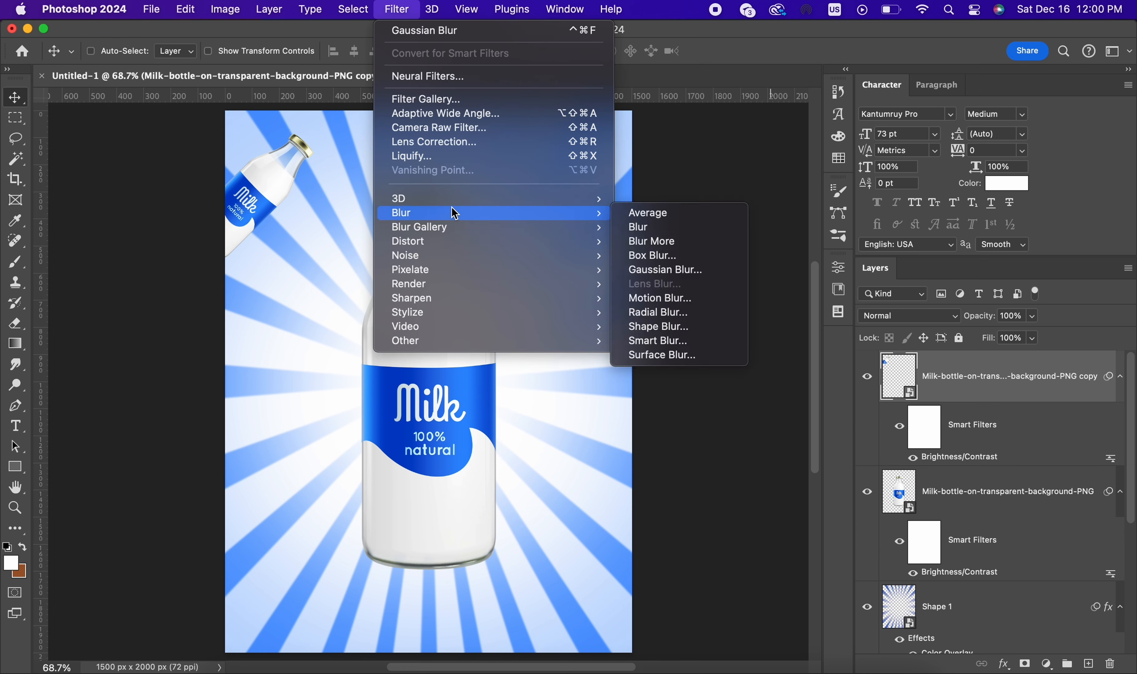
{"action": "left_click", "coordinate": [671, 271]}
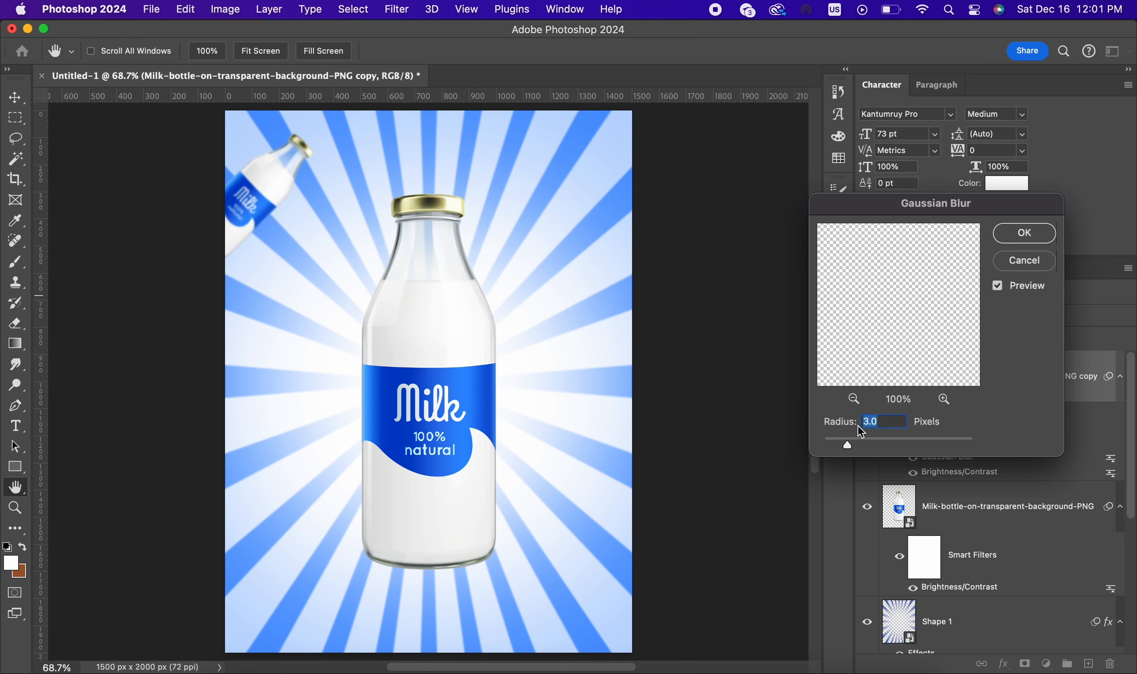
{"action": "left_click_drag", "start_coordinate": [848, 448], "coordinate": [861, 448]}
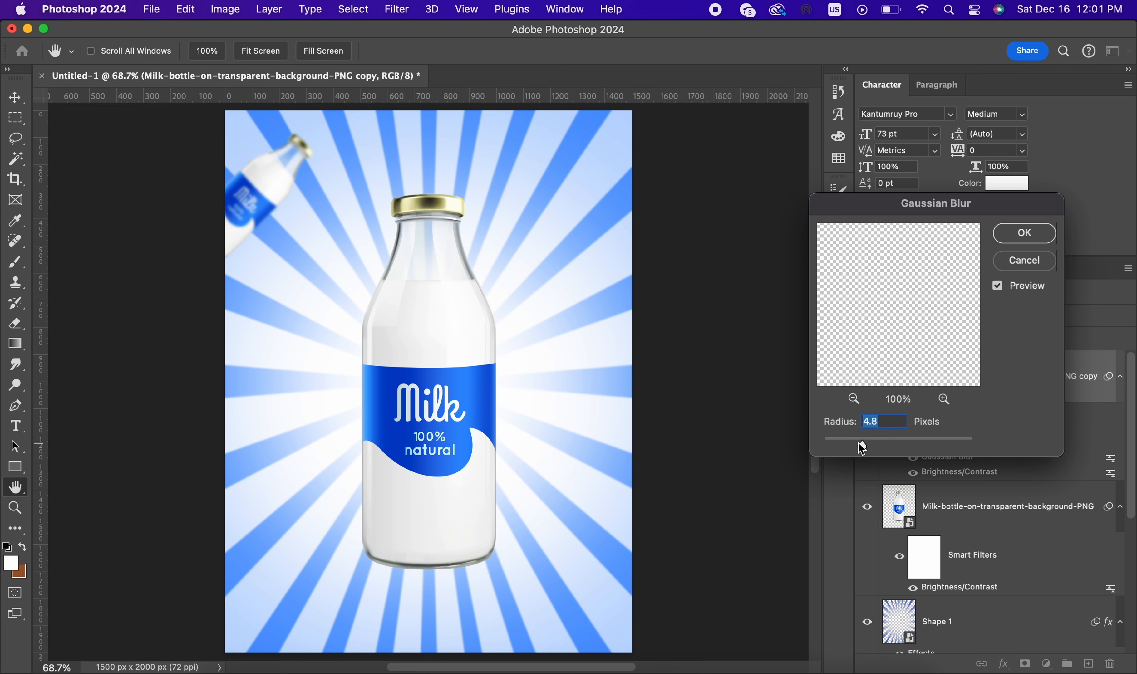
{"action": "left_click", "coordinate": [1047, 234]}
Step: Duplicate the blurred bottle, scale it to about 40%, rotate it about -32°, and place it partly off the poster's right edge
{"action": "key", "text": "super+j"}
{"action": "key", "text": "super+t"}
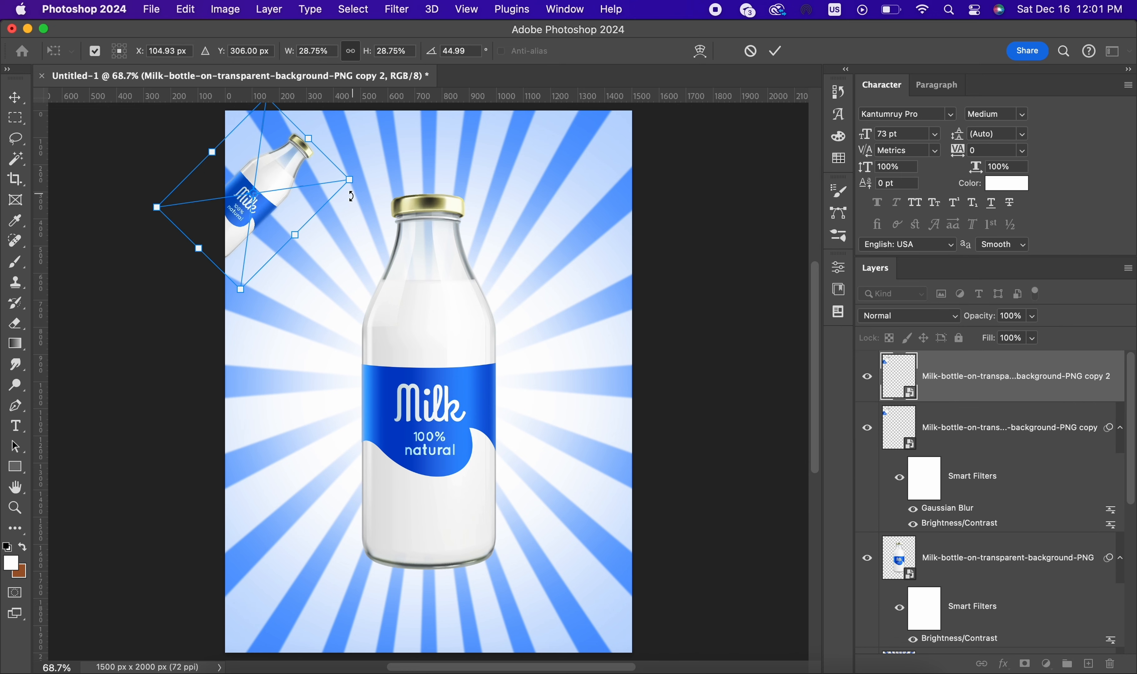
{"action": "left_click_drag", "start_coordinate": [233, 166], "coordinate": [593, 328]}
{"action": "left_click_drag", "start_coordinate": [666, 328], "coordinate": [660, 353]}
{"action": "left_click", "coordinate": [775, 51]}
Step: Duplicate the right-hand bottle, scale it to about 56%, rotate it to about 18°, and place it at the poster's lower-left corner
{"action": "scroll", "coordinate": [649, 144], "scroll_direction": "down", "scroll_amount": 2}
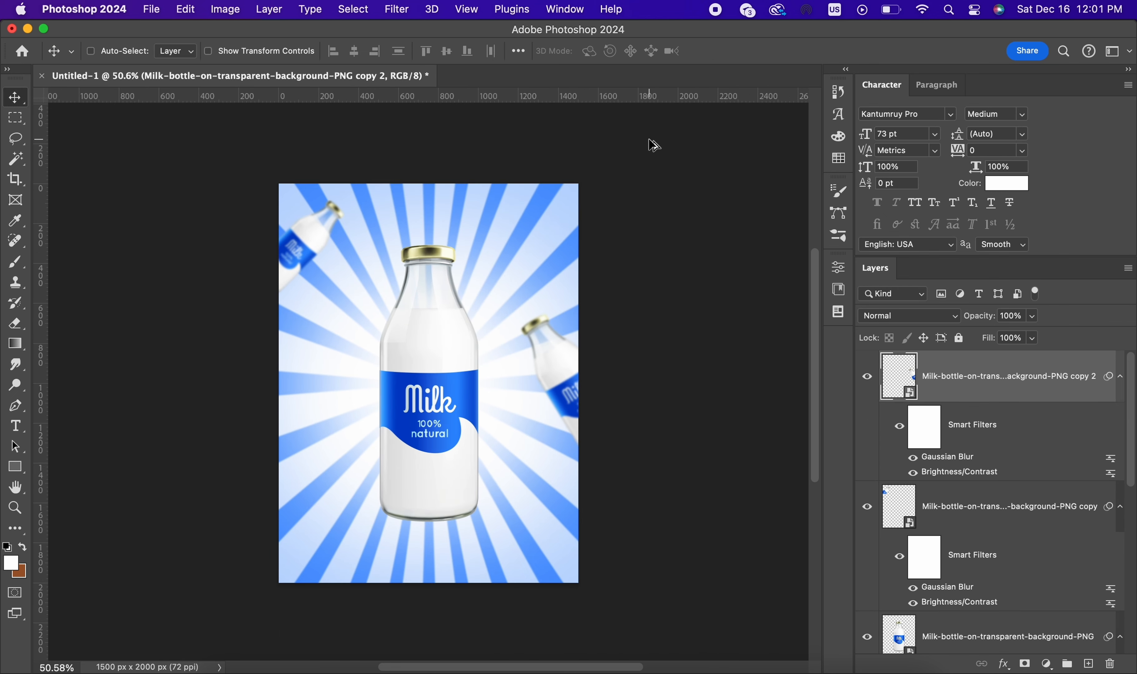
{"action": "scroll", "coordinate": [678, 258], "scroll_direction": "left", "scroll_amount": 3}
{"action": "key", "text": "super+j"}
{"action": "key", "text": "super+t"}
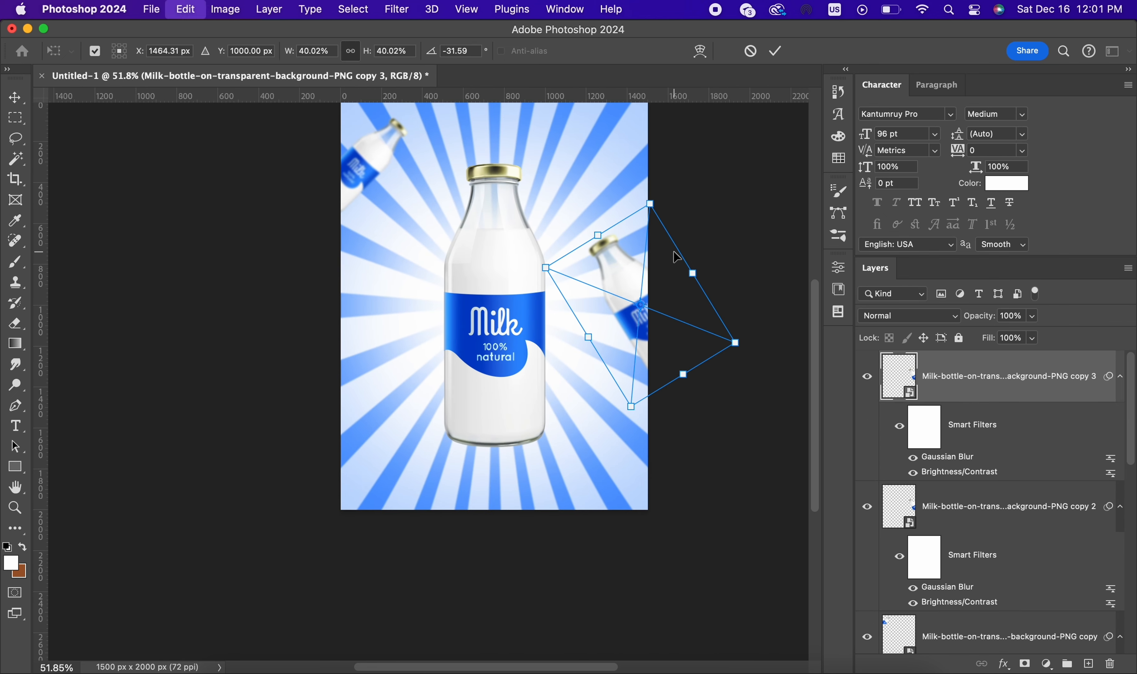
{"action": "left_click_drag", "start_coordinate": [683, 230], "coordinate": [739, 285]}
{"action": "left_click_drag", "start_coordinate": [606, 304], "coordinate": [309, 425]}
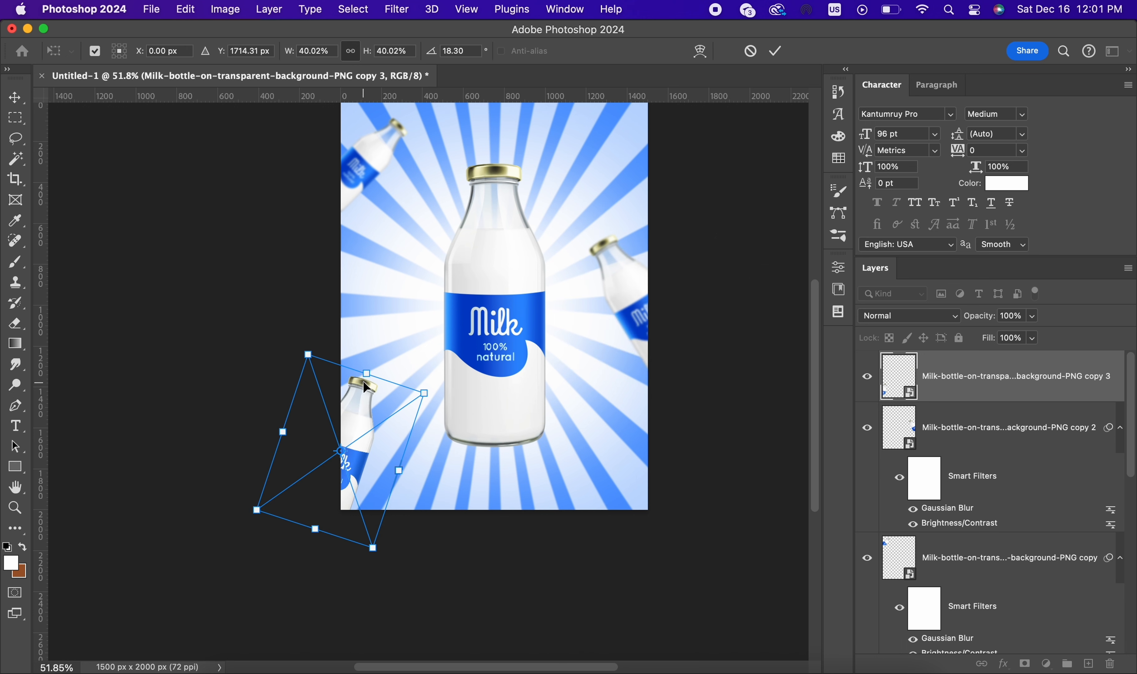
{"action": "mouse_move", "coordinate": [365, 373]}
{"action": "left_mouse_down"}
{"action": "mouse_move", "coordinate": [374, 311]}
{"action": "mouse_move", "coordinate": [370, 368]}
{"action": "mouse_move", "coordinate": [384, 377]}
{"action": "left_mouse_up"}
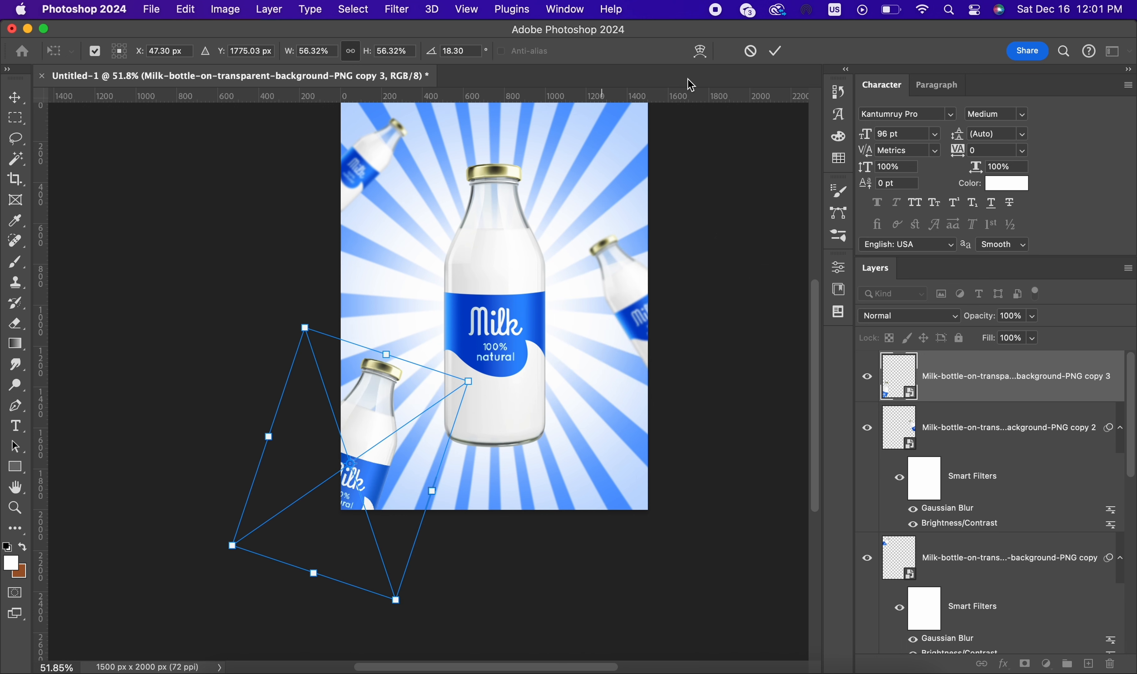
{"action": "left_click", "coordinate": [775, 50]}
Step: Add a Hue/Saturation adjustment layer directly above the Shape 1 layer
{"action": "scroll", "coordinate": [515, 296], "scroll_direction": "down", "scroll_amount": 1}
{"action": "scroll", "coordinate": [709, 340], "scroll_direction": "up", "scroll_amount": 3}
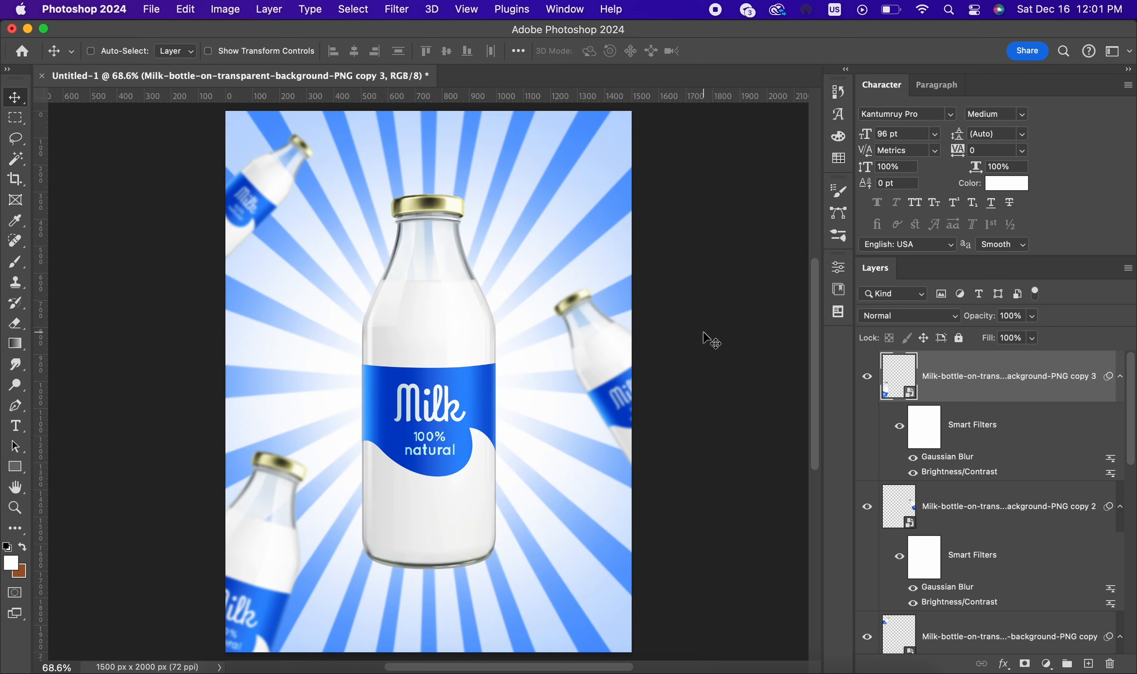
{"action": "scroll", "coordinate": [970, 530], "scroll_direction": "down", "scroll_amount": 10}
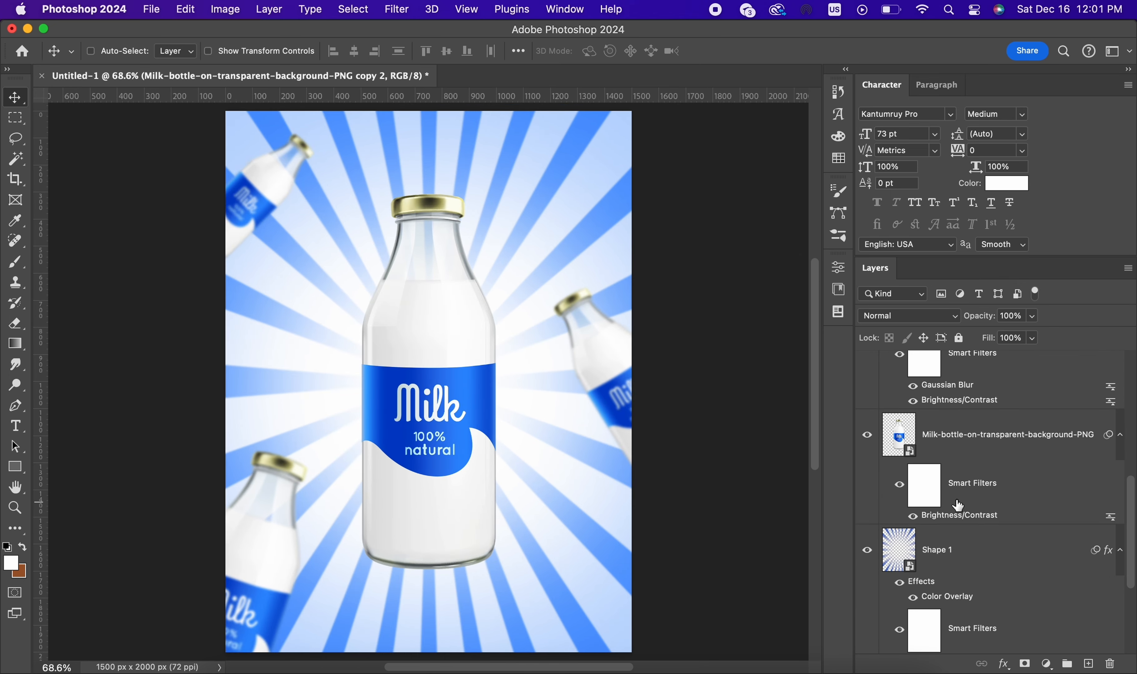
{"action": "left_click", "coordinate": [960, 549]}
{"action": "scroll", "coordinate": [959, 550], "scroll_direction": "down", "scroll_amount": 1}
{"action": "left_click", "coordinate": [1046, 664]}
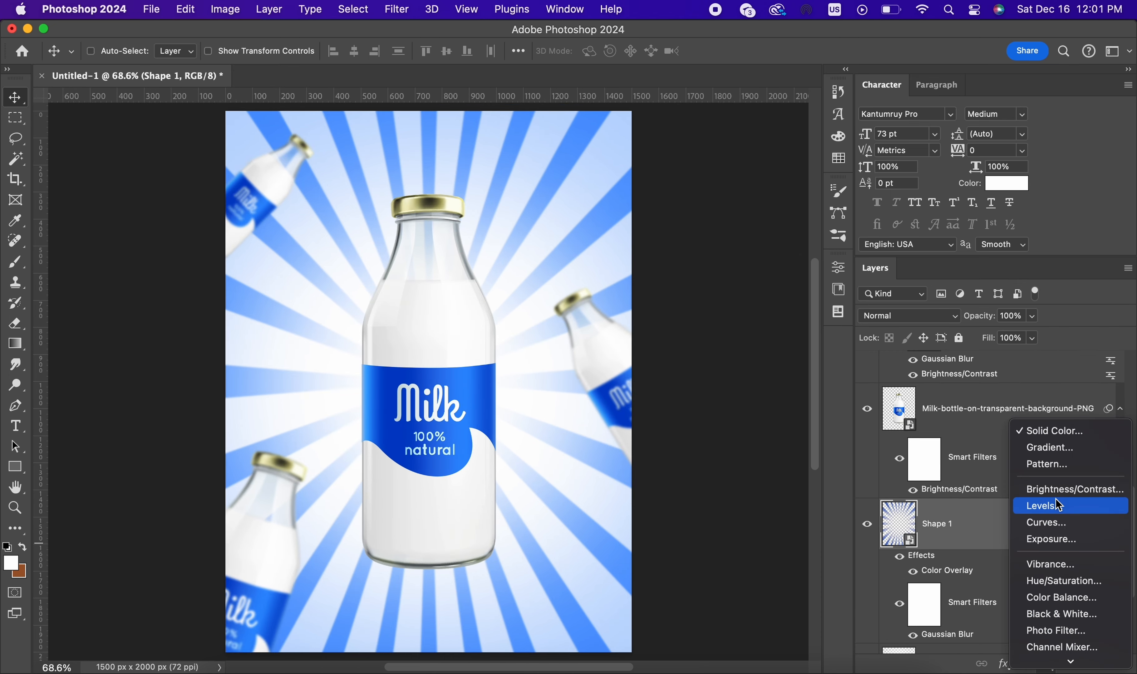
{"action": "left_click", "coordinate": [1052, 582]}
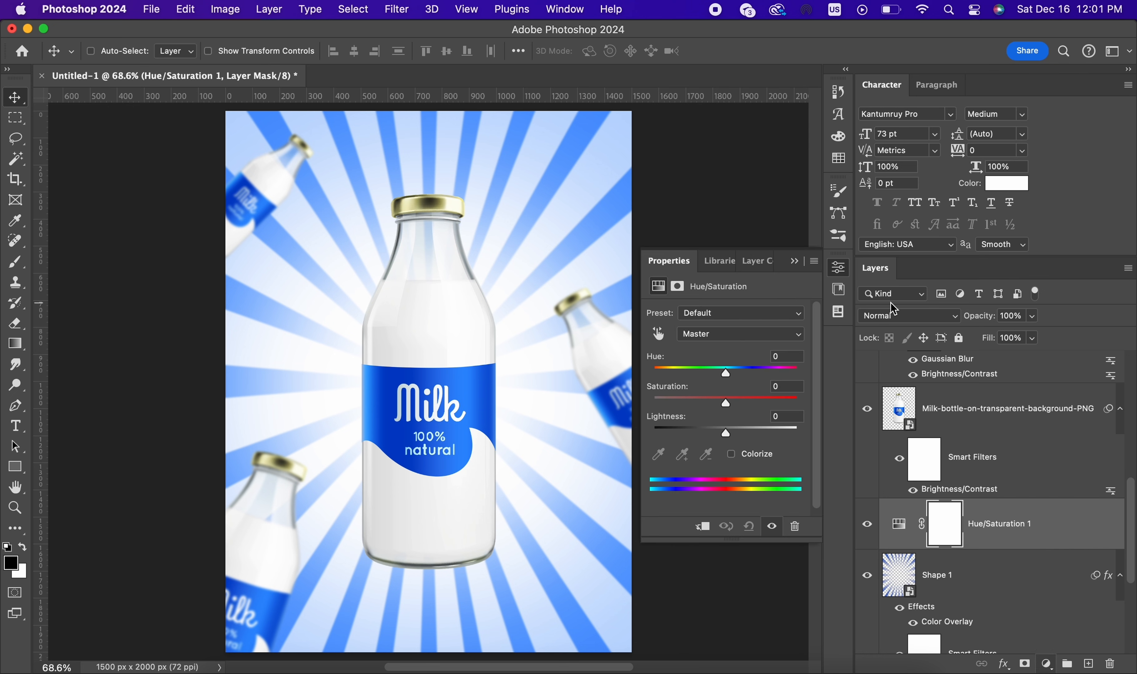
Step: Shift the hue of the Hue/Saturation adjustment so the sunburst background becomes a sky blue
{"action": "left_click_drag", "start_coordinate": [726, 368], "coordinate": [722, 436]}
{"action": "left_click", "coordinate": [792, 261]}
{"action": "scroll", "coordinate": [694, 263], "scroll_direction": "down", "scroll_amount": 2}
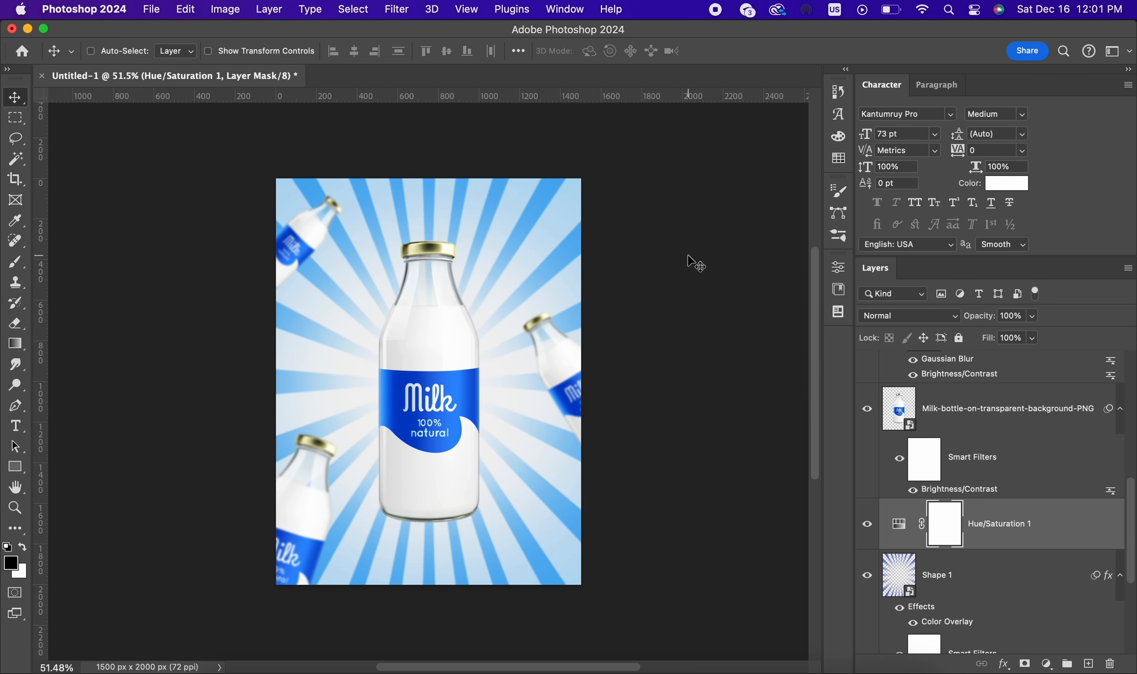
{"action": "scroll", "coordinate": [694, 262], "scroll_direction": "up", "scroll_amount": 2}
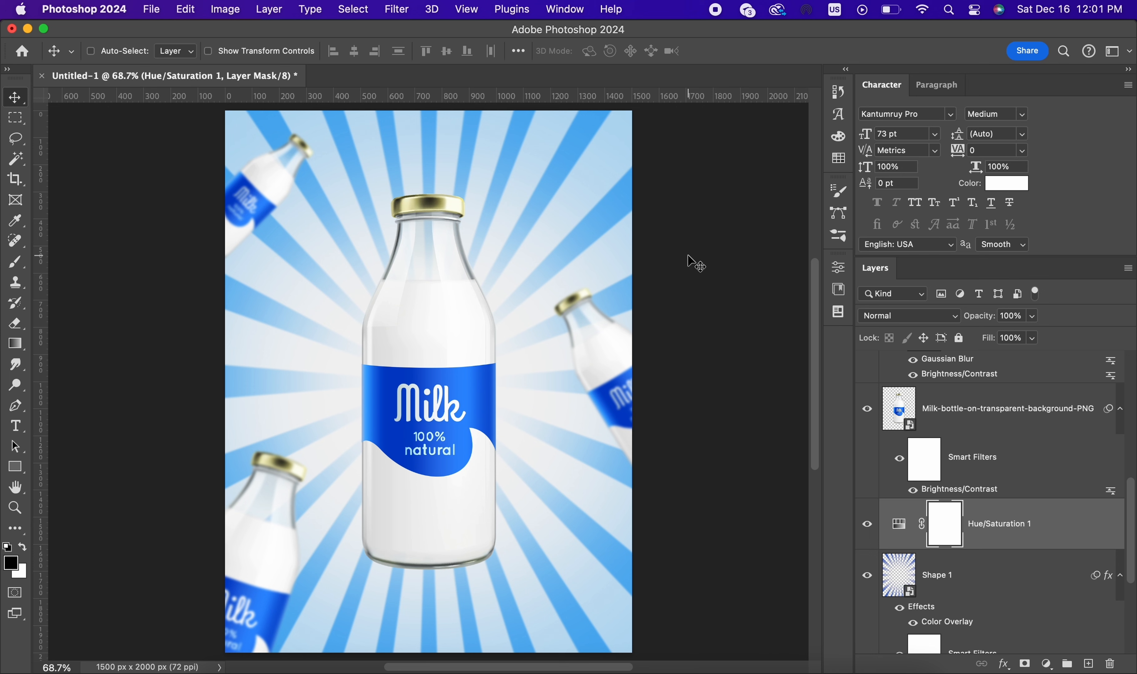
Step: Add the white text NATURAL on a new layer above the Hue/Saturation adjustment, placed beside the main bottle's left shoulder
{"action": "scroll", "coordinate": [908, 488], "scroll_direction": "down", "scroll_amount": 1}
{"action": "left_click", "coordinate": [1088, 664]}
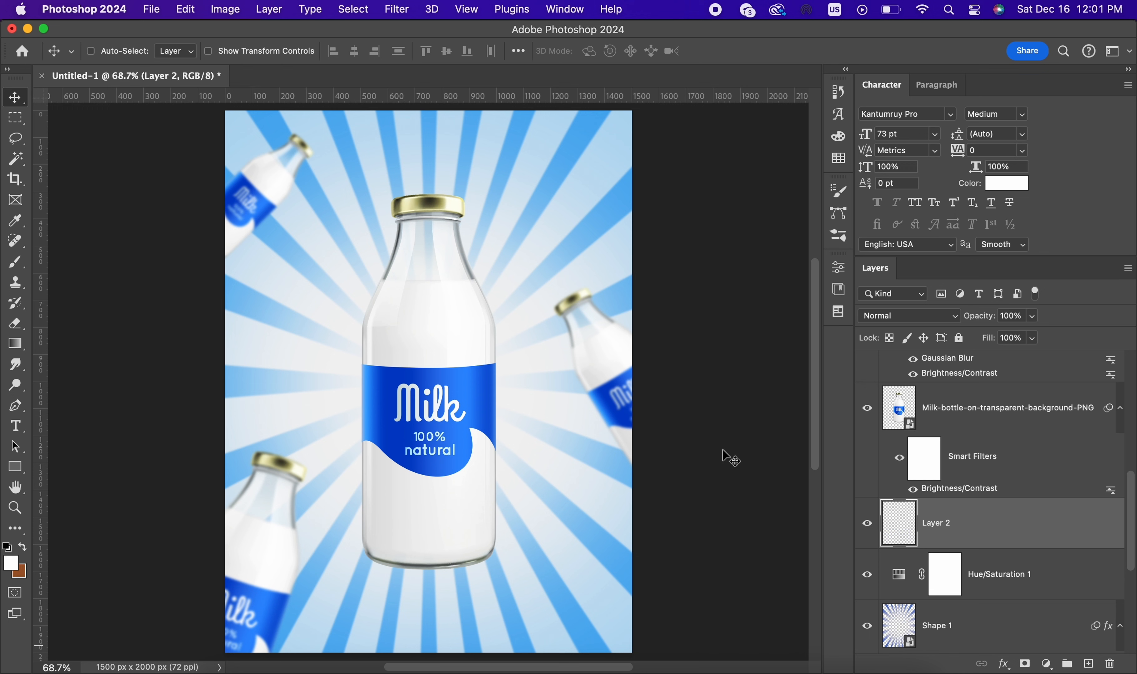
{"action": "left_click", "coordinate": [16, 426]}
{"action": "left_click", "coordinate": [282, 327]}
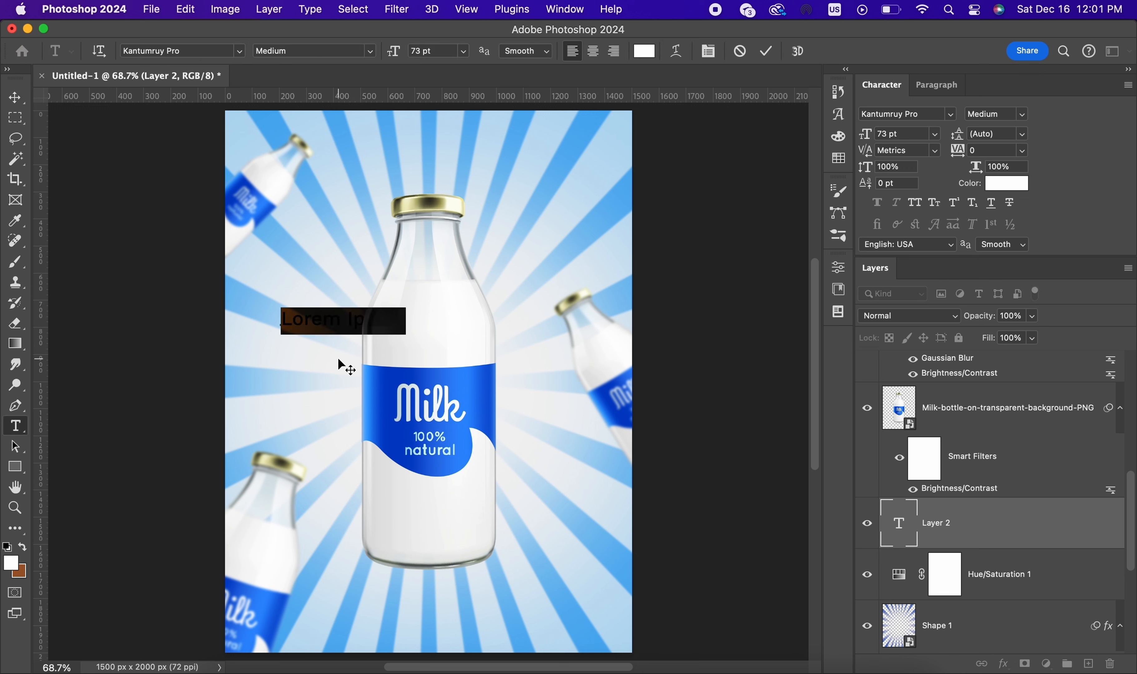
{"action": "type", "text": "N"}
{"action": "key", "text": "BackSpace"}
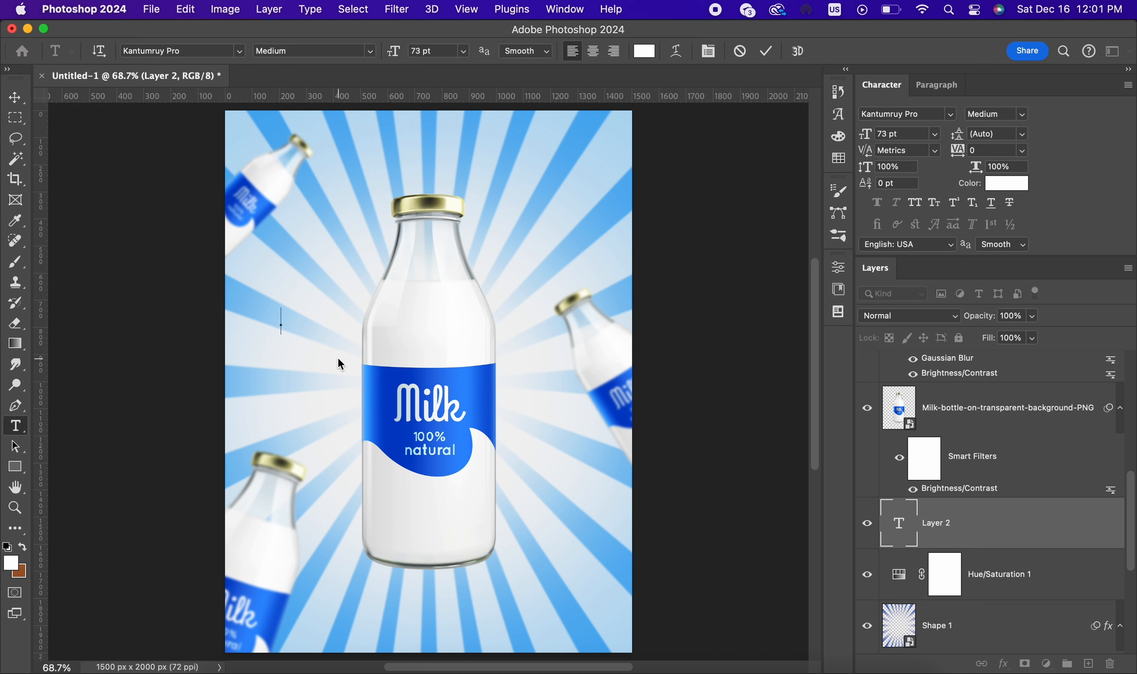
{"action": "type", "text": "NATURAL"}
{"action": "left_click", "coordinate": [766, 51]}
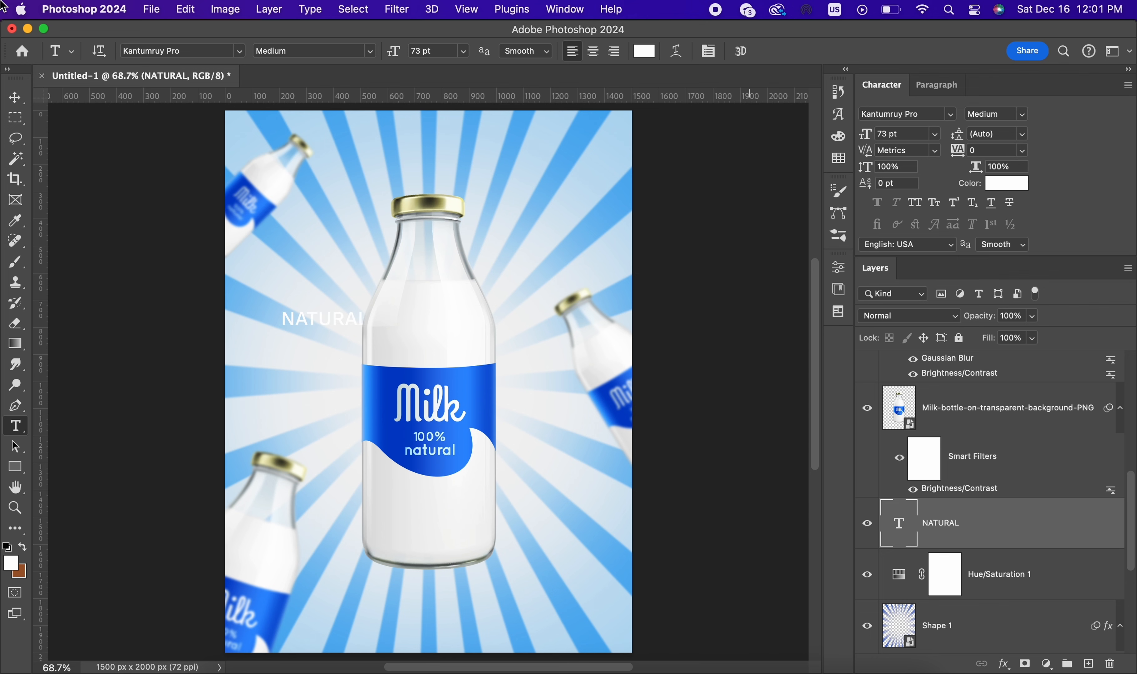
Step: Set the font of the NATURAL text to Anton Regular
{"action": "left_click", "coordinate": [952, 115]}
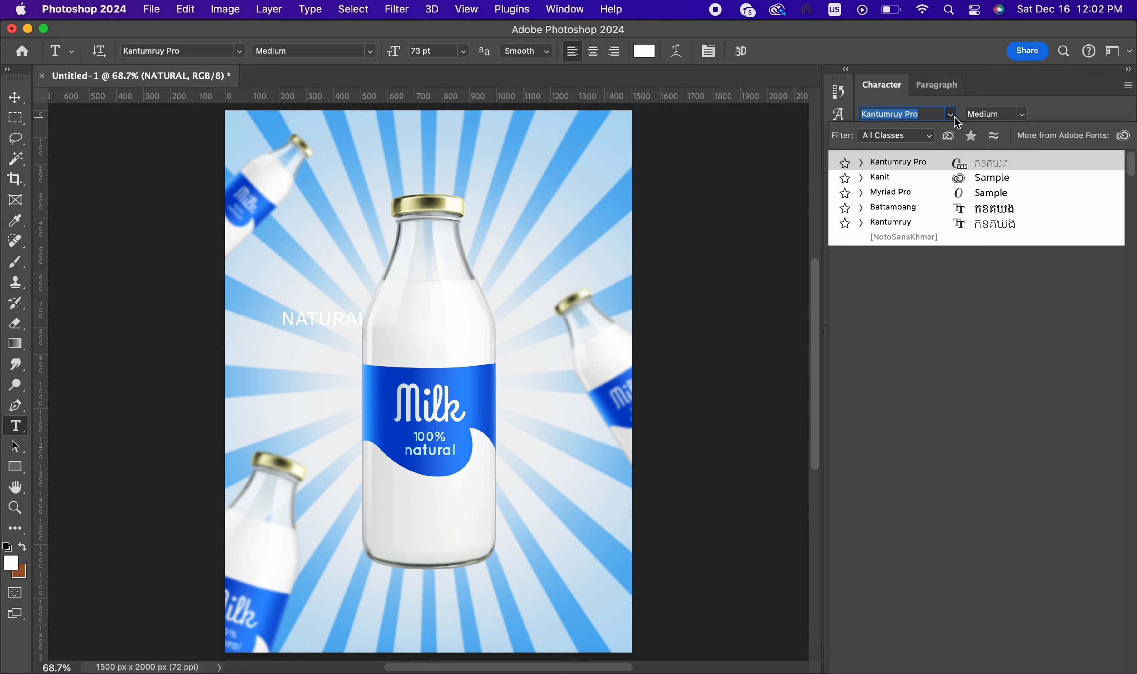
{"action": "scroll", "coordinate": [936, 231], "scroll_direction": "down", "scroll_amount": 5}
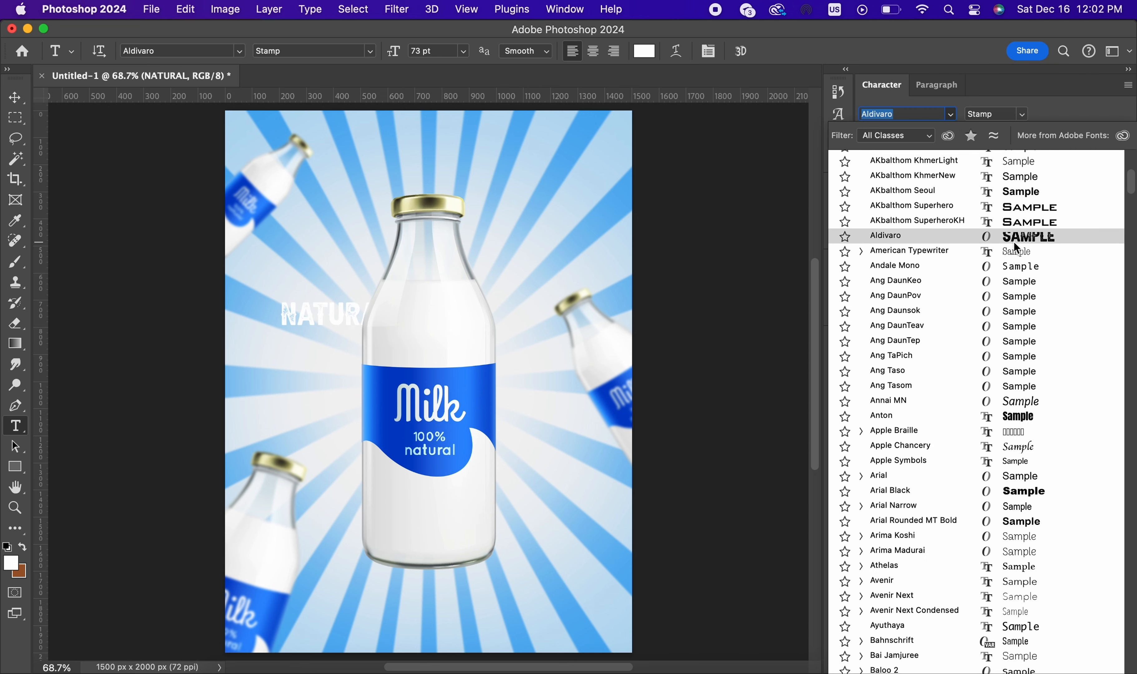
{"action": "left_click", "coordinate": [1033, 418]}
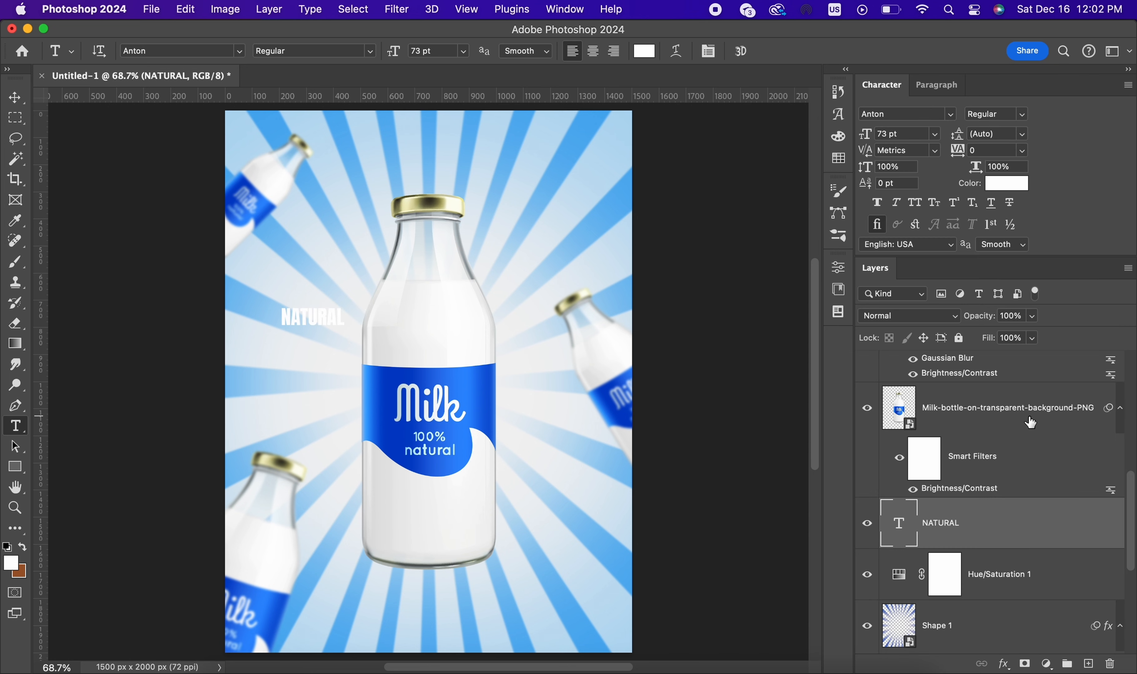
Step: Scale the NATURAL text to about 379%, rotate it -90°, and place it vertically behind the main bottle's upper-left side
{"action": "left_click", "coordinate": [13, 96]}
{"action": "key", "text": "ctrl+t"}
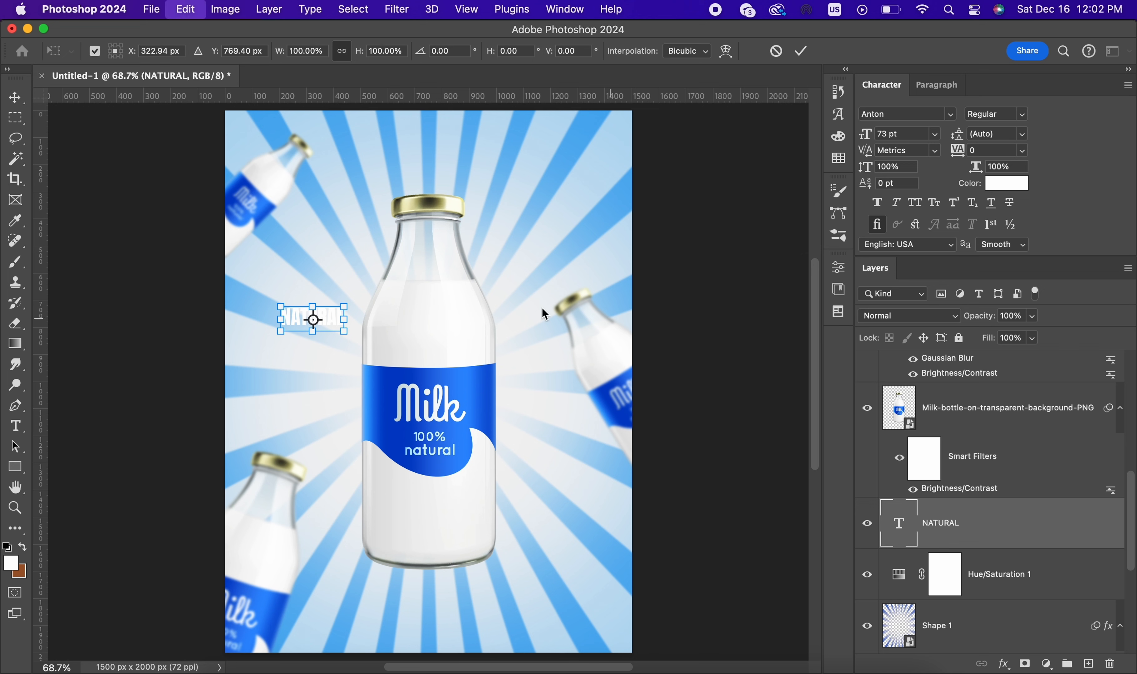
{"action": "left_click_drag", "start_coordinate": [387, 302], "coordinate": [290, 211]}
{"action": "left_click_drag", "start_coordinate": [325, 319], "coordinate": [393, 319]}
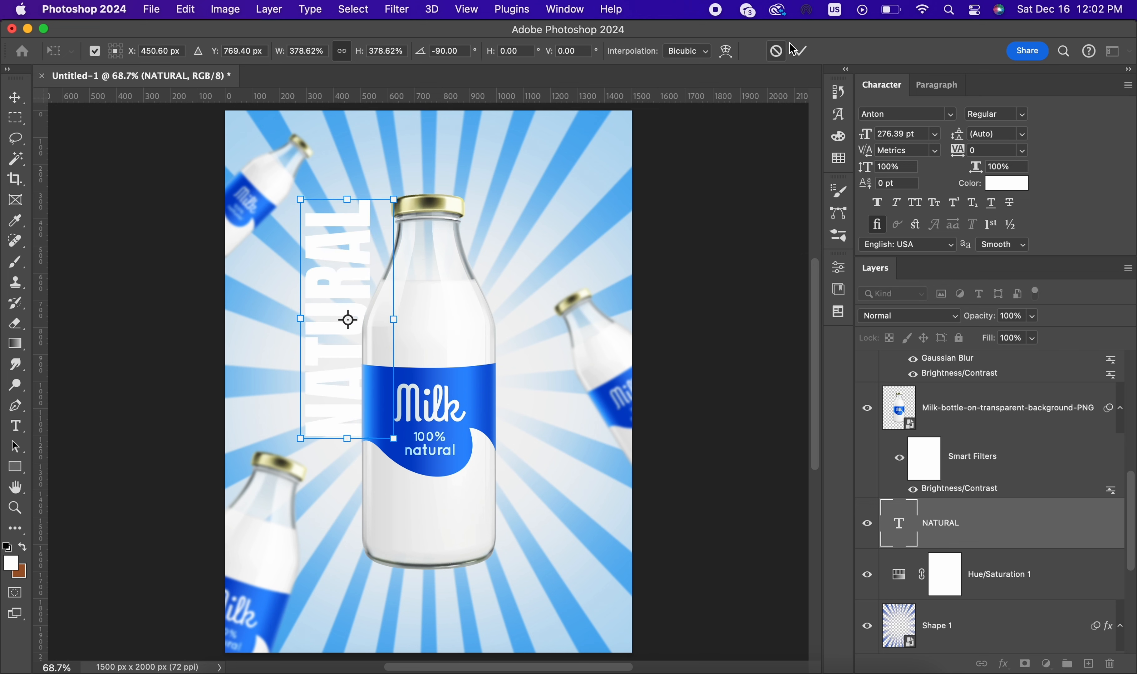
{"action": "left_click", "coordinate": [798, 51]}
{"action": "mouse_move", "coordinate": [553, 369]}
{"action": "left_mouse_down"}
{"action": "mouse_move", "coordinate": [574, 364]}
{"action": "mouse_move", "coordinate": [570, 412]}
{"action": "mouse_move", "coordinate": [572, 368]}
{"action": "left_mouse_up"}
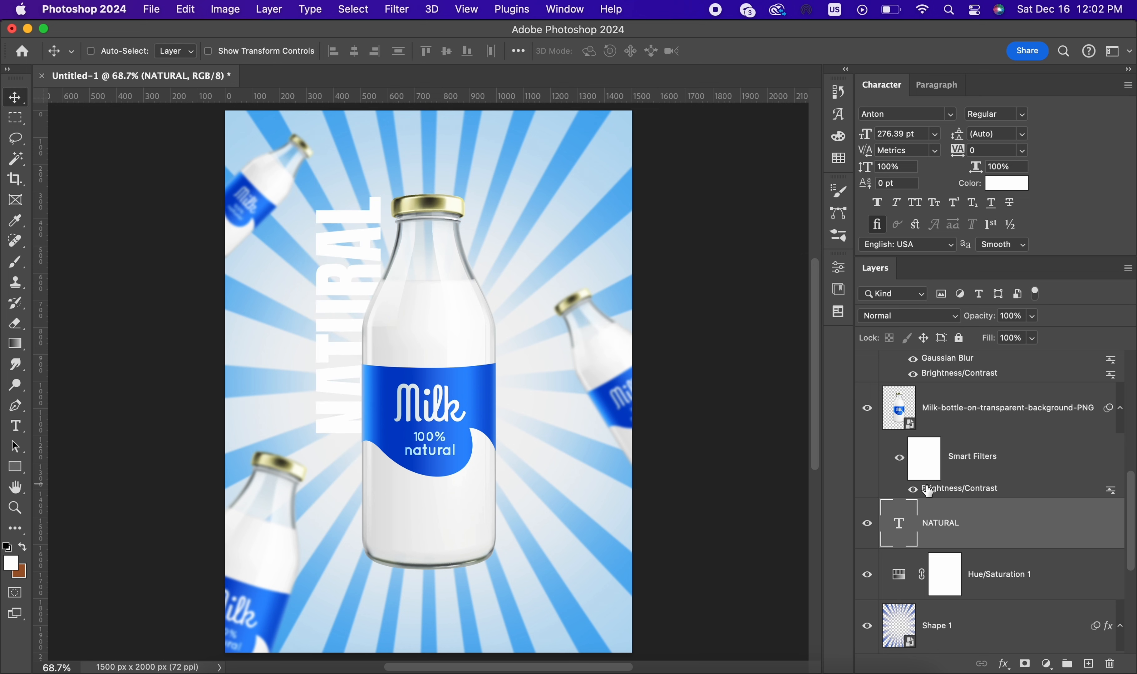
Step: Recolor the NATURAL text with a blue sampled from the main bottle's label
{"action": "left_click", "coordinate": [989, 185]}
{"action": "left_click", "coordinate": [478, 377]}
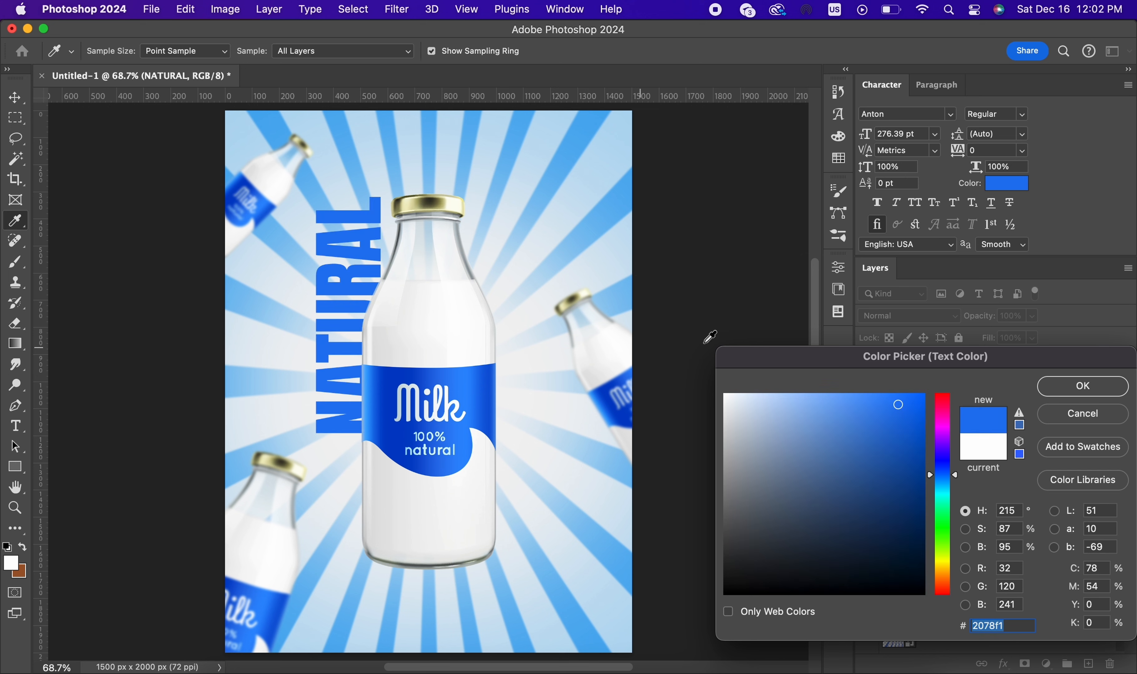
{"action": "left_click", "coordinate": [613, 407]}
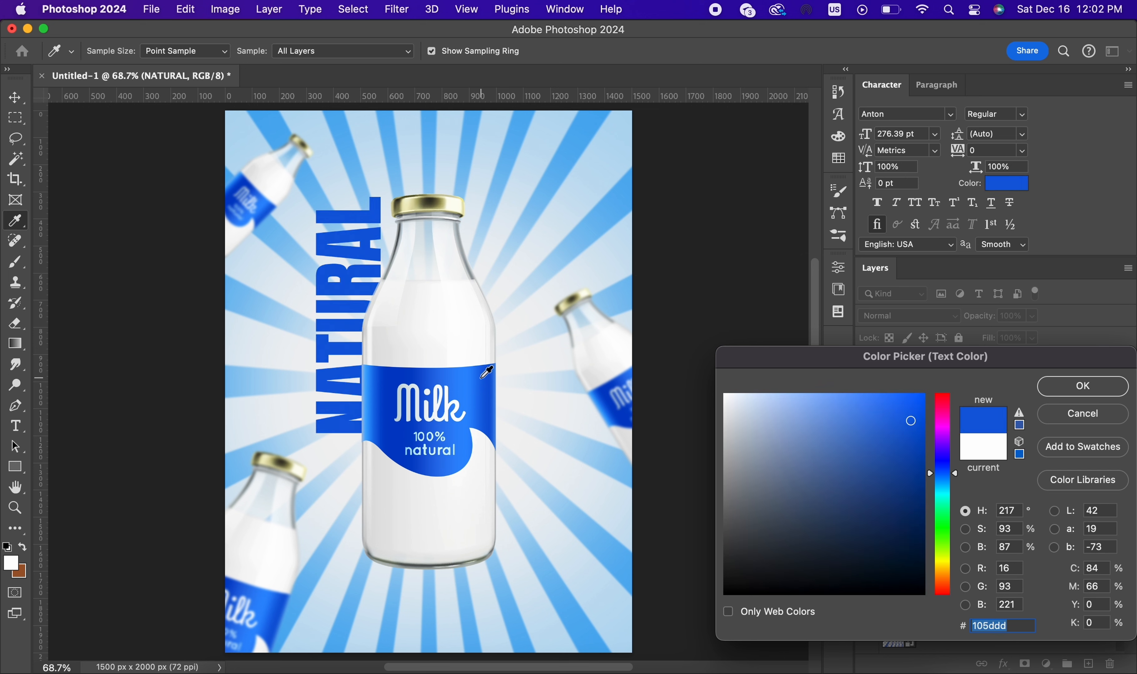
{"action": "left_click", "coordinate": [482, 376]}
{"action": "left_click", "coordinate": [1081, 387]}
Step: Enlarge the vertical NATURAL text to about 106% and shift it slightly down along the main bottle's left side
{"action": "key", "text": "v"}
{"action": "left_click_drag", "start_coordinate": [482, 276], "coordinate": [473, 302]}
{"action": "key", "text": "super+t"}
{"action": "mouse_move", "coordinate": [347, 208]}
{"action": "left_mouse_down"}
{"action": "mouse_move", "coordinate": [347, 174]}
{"action": "mouse_move", "coordinate": [346, 193]}
{"action": "left_mouse_up"}
{"action": "left_click_drag", "start_coordinate": [347, 249], "coordinate": [348, 257]}
{"action": "left_click", "coordinate": [800, 51]}
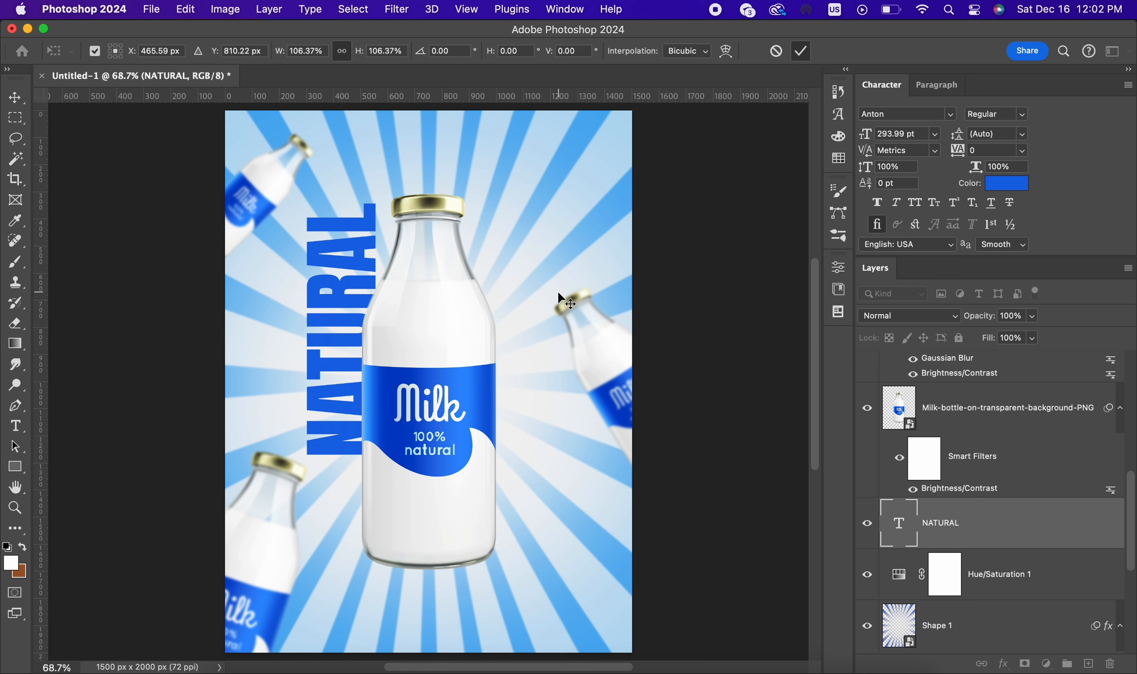
{"action": "left_click_drag", "start_coordinate": [577, 259], "coordinate": [575, 267]}
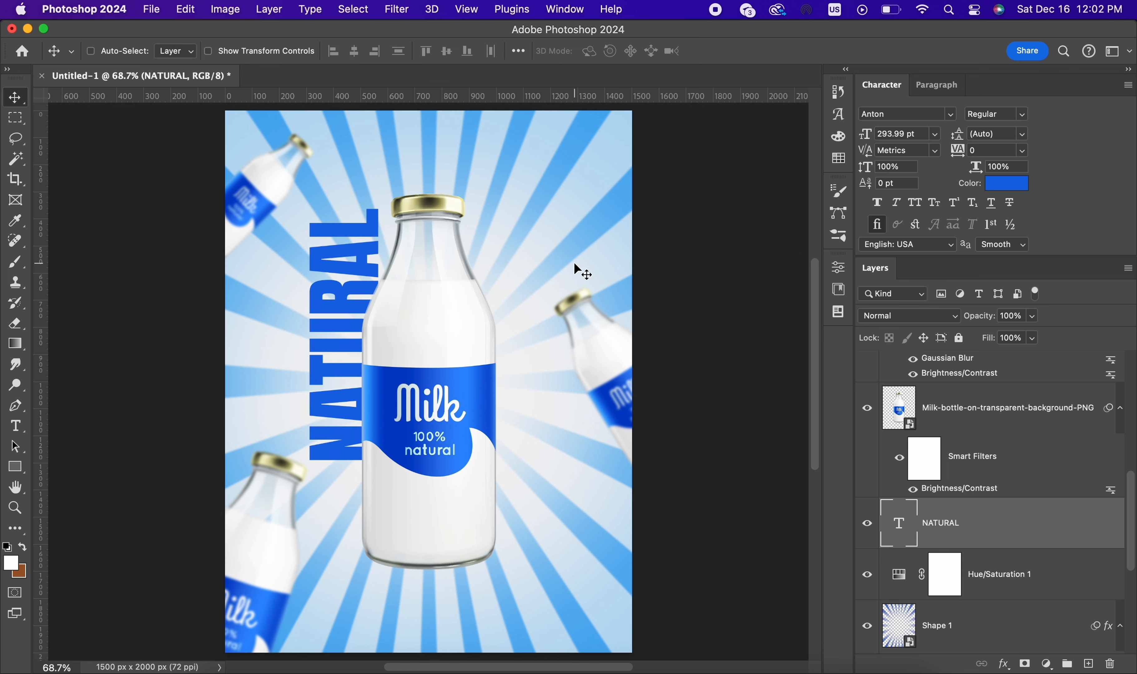
{"action": "key", "text": "super"}
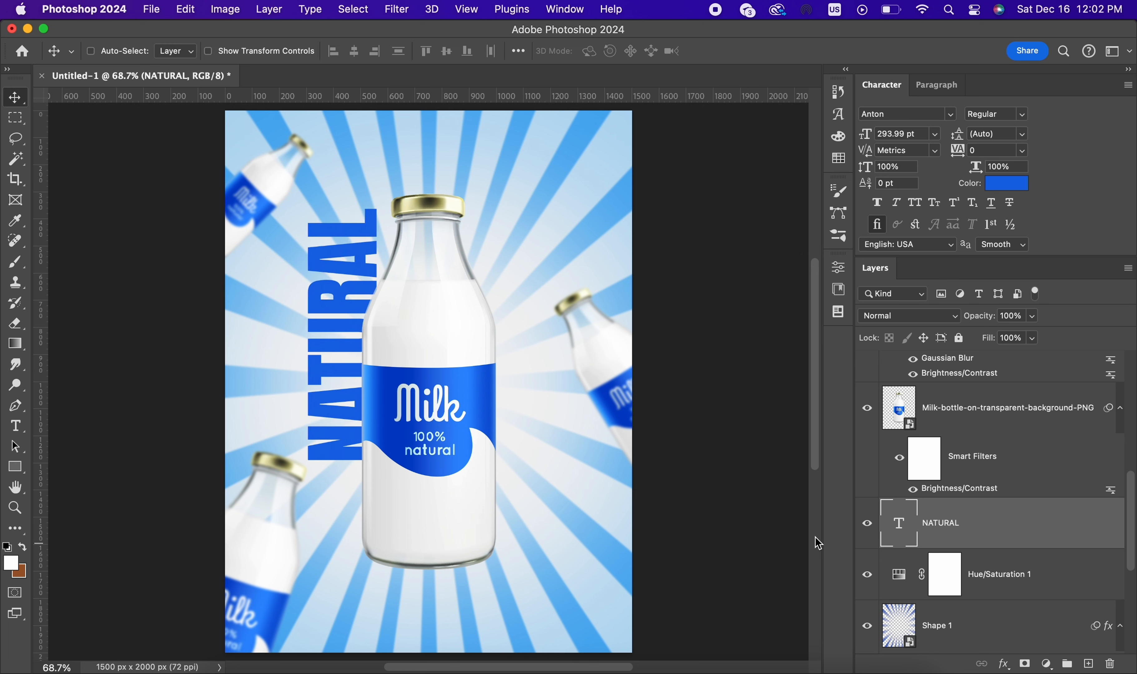
Step: Duplicate the NATURAL text, change the copy to MILK, and place it vertically behind the main bottle's lower-right side
{"action": "key", "text": "super+j"}
{"action": "left_click_drag", "start_coordinate": [396, 327], "coordinate": [568, 470]}
{"action": "double_click", "coordinate": [901, 529]}
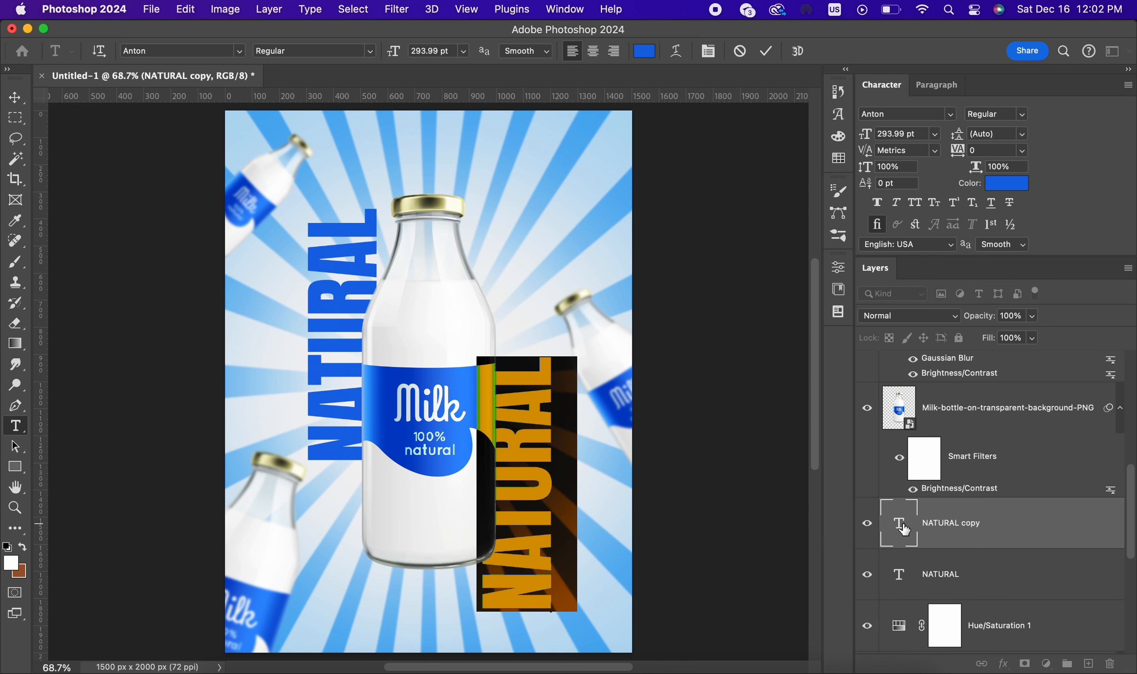
{"action": "type", "text": "MILK"}
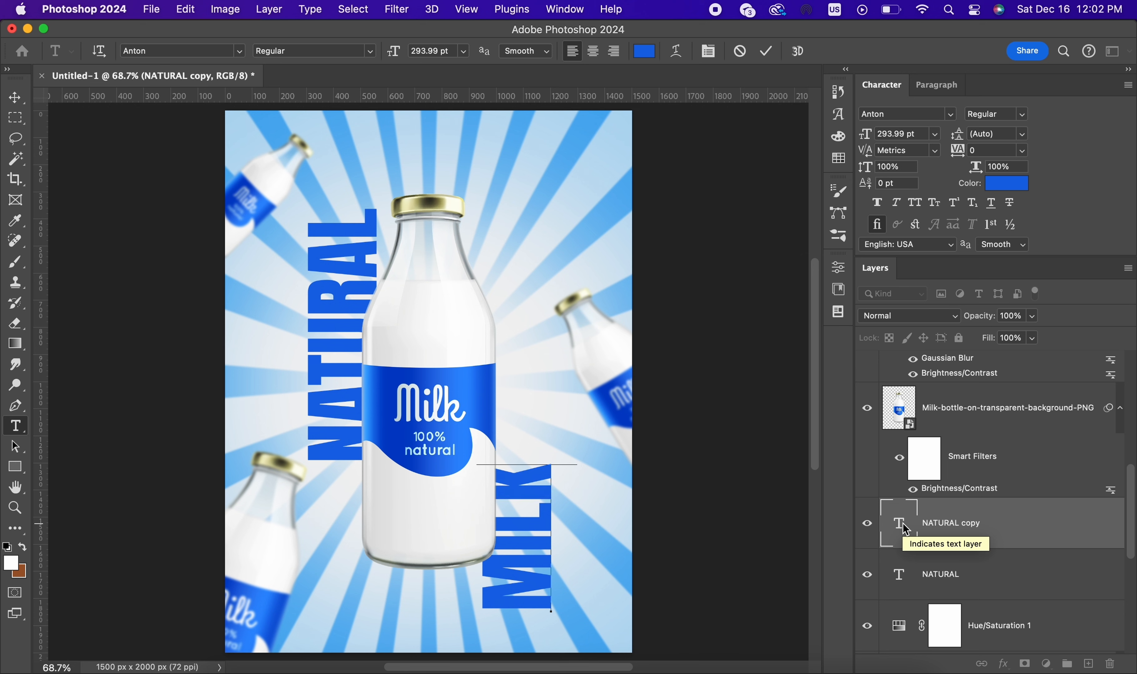
{"action": "left_click", "coordinate": [766, 52]}
{"action": "mouse_move", "coordinate": [603, 456]}
{"action": "left_mouse_down"}
{"action": "mouse_move", "coordinate": [597, 340]}
{"action": "mouse_move", "coordinate": [592, 436]}
{"action": "left_mouse_up"}
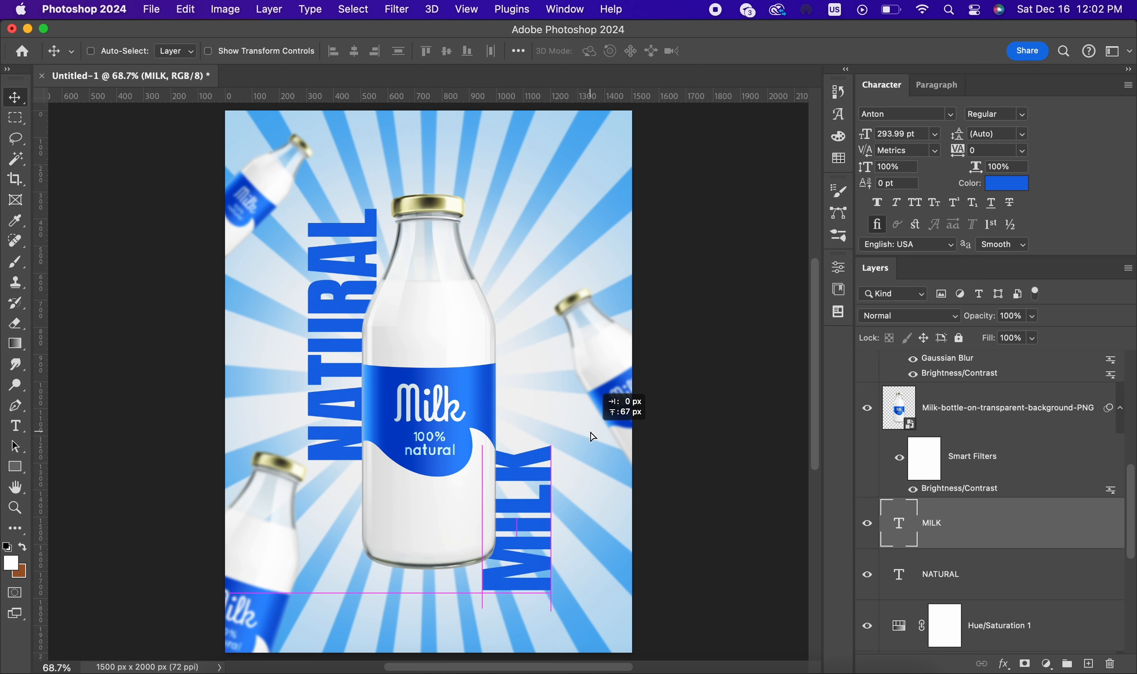
{"action": "key", "text": "super+j"}
{"action": "key", "text": "super+t"}
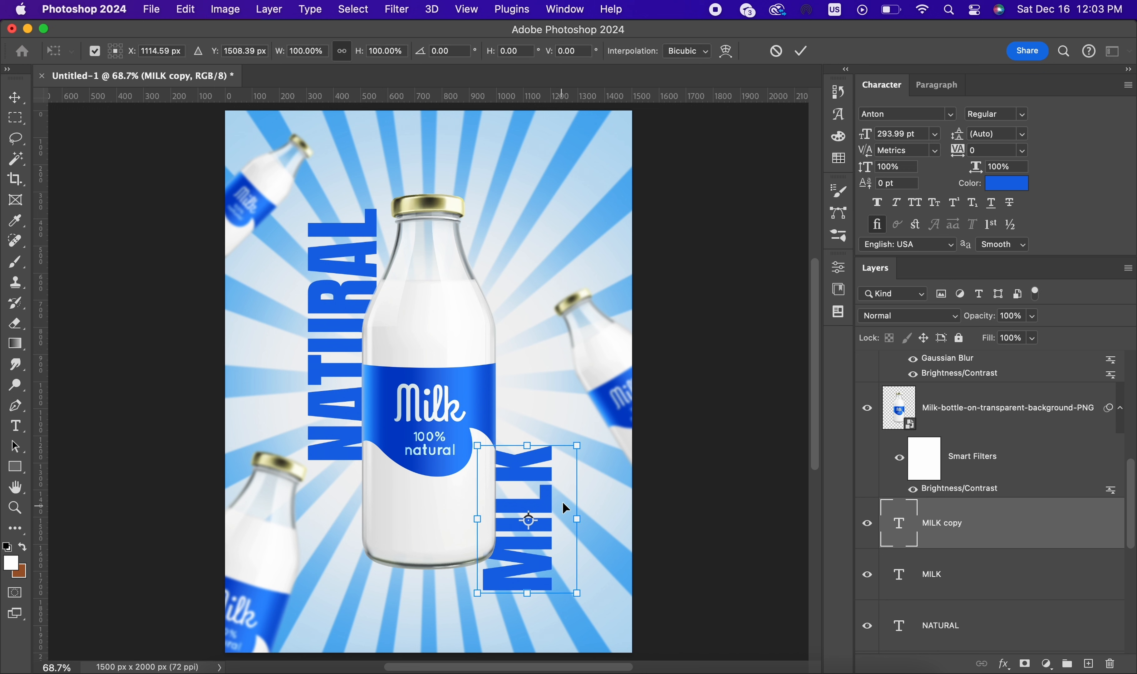
{"action": "left_click_drag", "start_coordinate": [578, 446], "coordinate": [533, 512]}
{"action": "left_click_drag", "start_coordinate": [514, 526], "coordinate": [536, 351]}
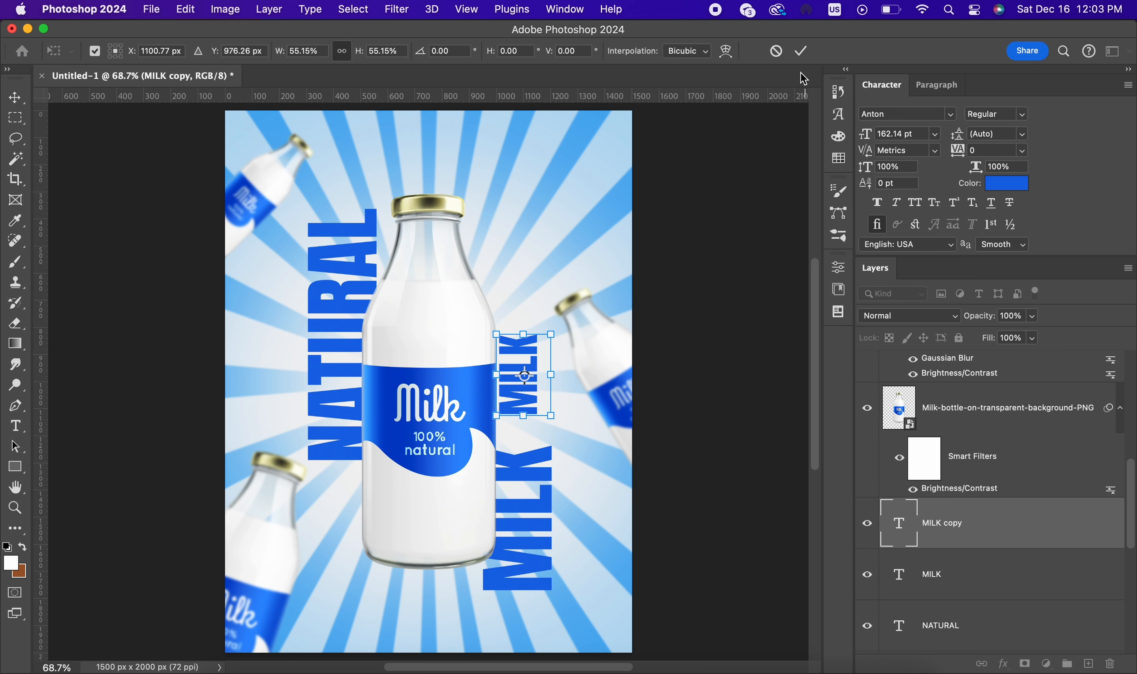
{"action": "left_click", "coordinate": [800, 50]}
{"action": "key", "text": "BackSpace"}
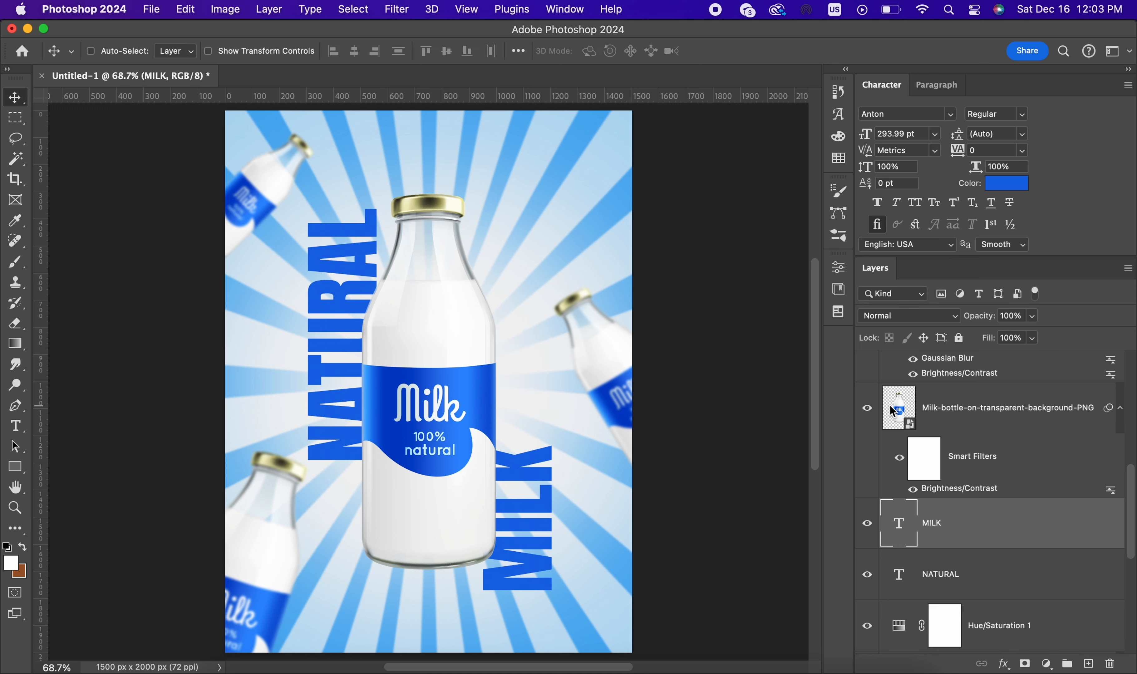
Step: Set the MILK text color to the blue #1463e2, matching the NATURAL text
{"action": "left_click", "coordinate": [999, 189]}
{"action": "mouse_move", "coordinate": [794, 424]}
{"action": "left_mouse_down"}
{"action": "mouse_move", "coordinate": [854, 490]}
{"action": "mouse_move", "coordinate": [859, 459]}
{"action": "mouse_move", "coordinate": [787, 534]}
{"action": "mouse_move", "coordinate": [830, 538]}
{"action": "left_mouse_up"}
{"action": "left_click", "coordinate": [483, 397]}
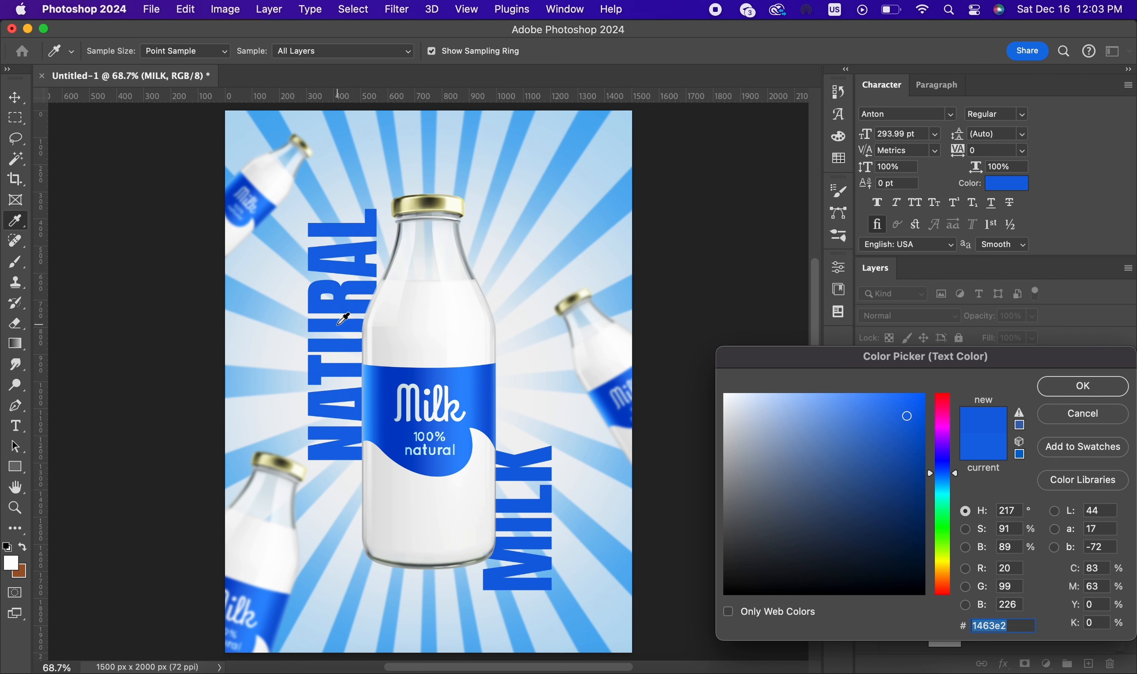
{"action": "left_click", "coordinate": [1080, 395]}
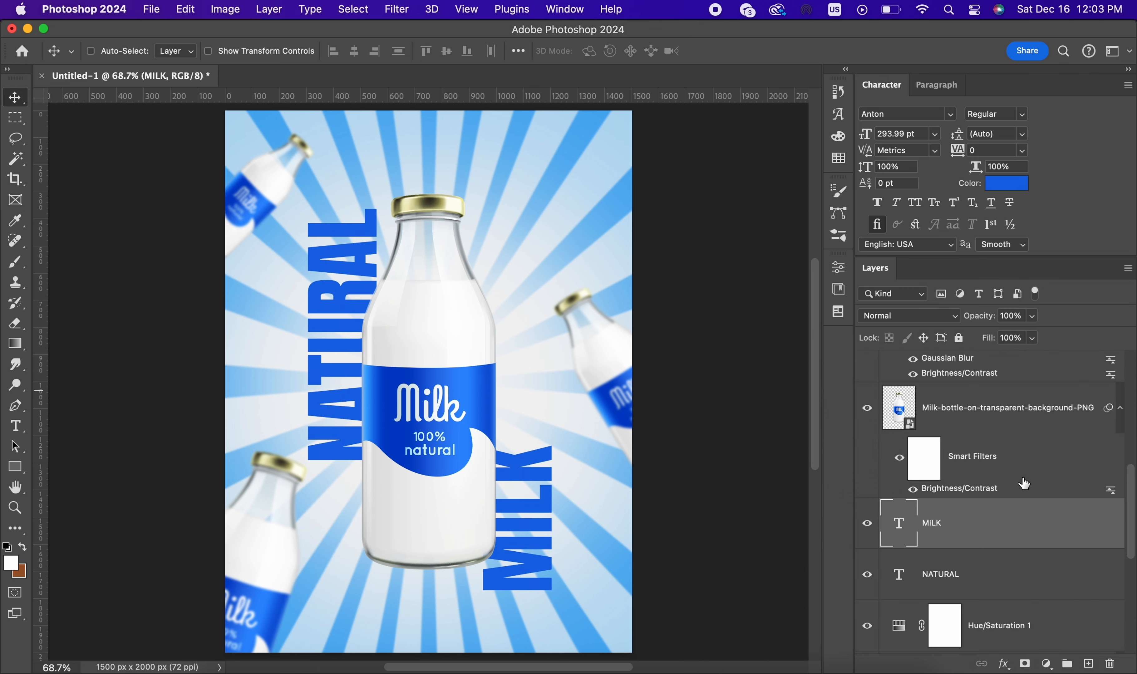
Step: Add a new empty layer above the NATURAL text and clip it to that text
{"action": "left_click", "coordinate": [988, 577]}
{"action": "left_click", "coordinate": [1087, 664]}
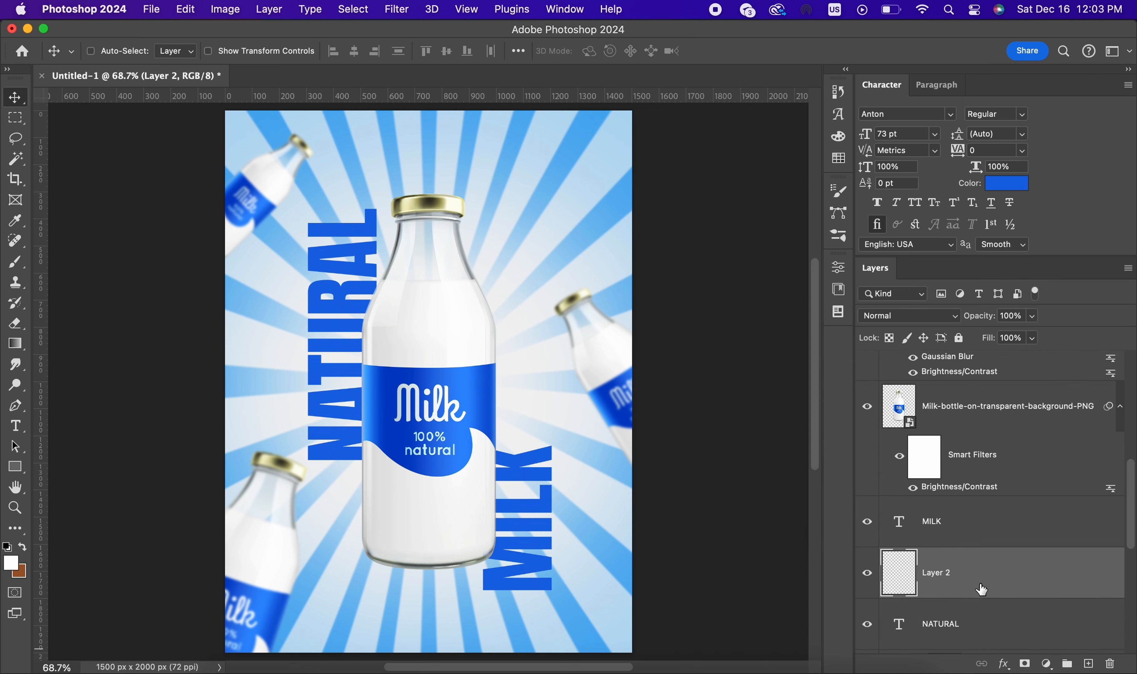
{"action": "scroll", "coordinate": [973, 567], "scroll_direction": "down", "scroll_amount": 2}
{"action": "left_click", "coordinate": [963, 539], "text": "alt"}
Step: Paint a soft black shadow with a 600 px brush on the NATURAL text where it meets the bottle
{"action": "left_click", "coordinate": [16, 262]}
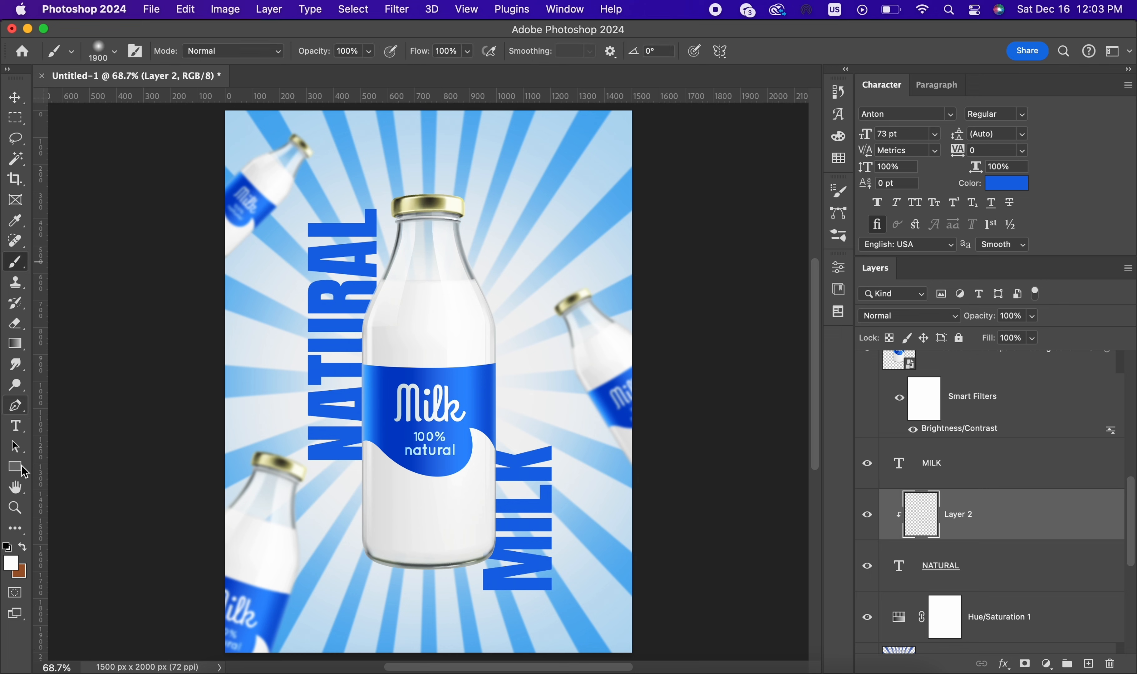
{"action": "left_click", "coordinate": [9, 549]}
{"action": "key", "text": "bracketleft"}
{"action": "key", "text": "bracketleft"}
{"action": "key", "text": "bracketleft"}
{"action": "key", "text": "bracketleft"}
{"action": "key", "text": "bracketleft"}
{"action": "key", "text": "bracketleft"}
{"action": "key", "text": "bracketleft"}
{"action": "key", "text": "bracketleft"}
{"action": "key", "text": "bracketleft"}
{"action": "key", "text": "bracketleft"}
{"action": "key", "text": "bracketleft"}
{"action": "key", "text": "bracketleft"}
{"action": "key", "text": "bracketleft"}
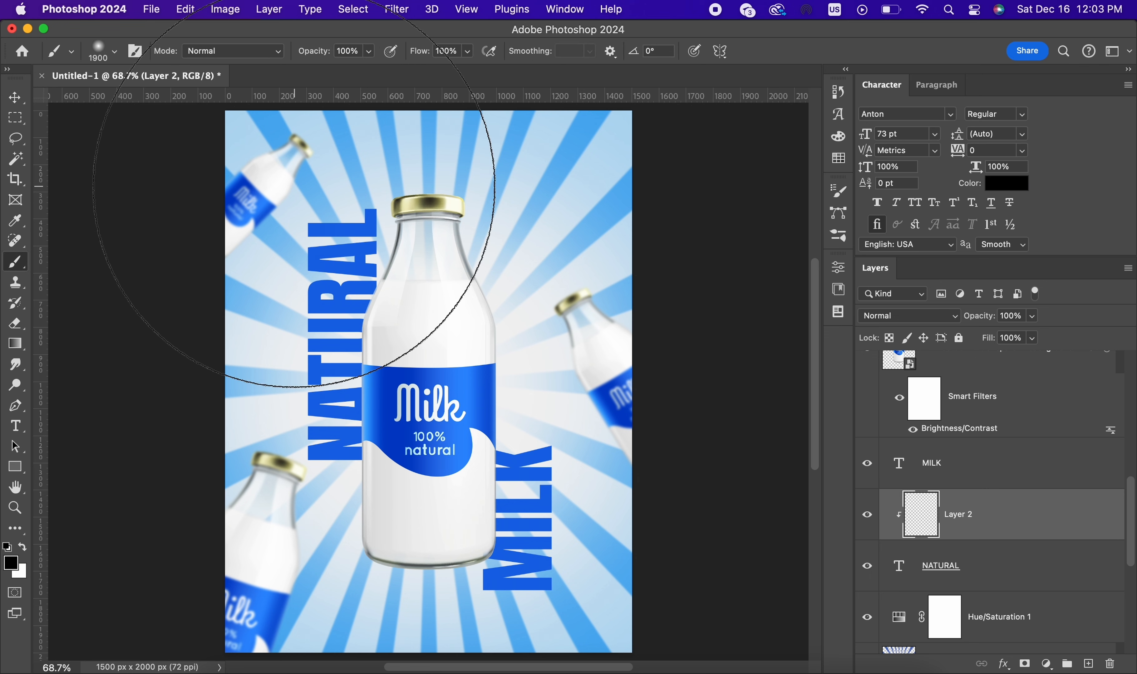
{"action": "mouse_move", "coordinate": [450, 320]}
{"action": "left_mouse_down"}
{"action": "mouse_move", "coordinate": [426, 477]}
{"action": "mouse_move", "coordinate": [453, 306]}
{"action": "left_mouse_up"}
Step: Add a layer clipped to the MILK text and brush a soft black shadow where the text meets the bottle
{"action": "left_click", "coordinate": [980, 485]}
{"action": "left_click", "coordinate": [1088, 663]}
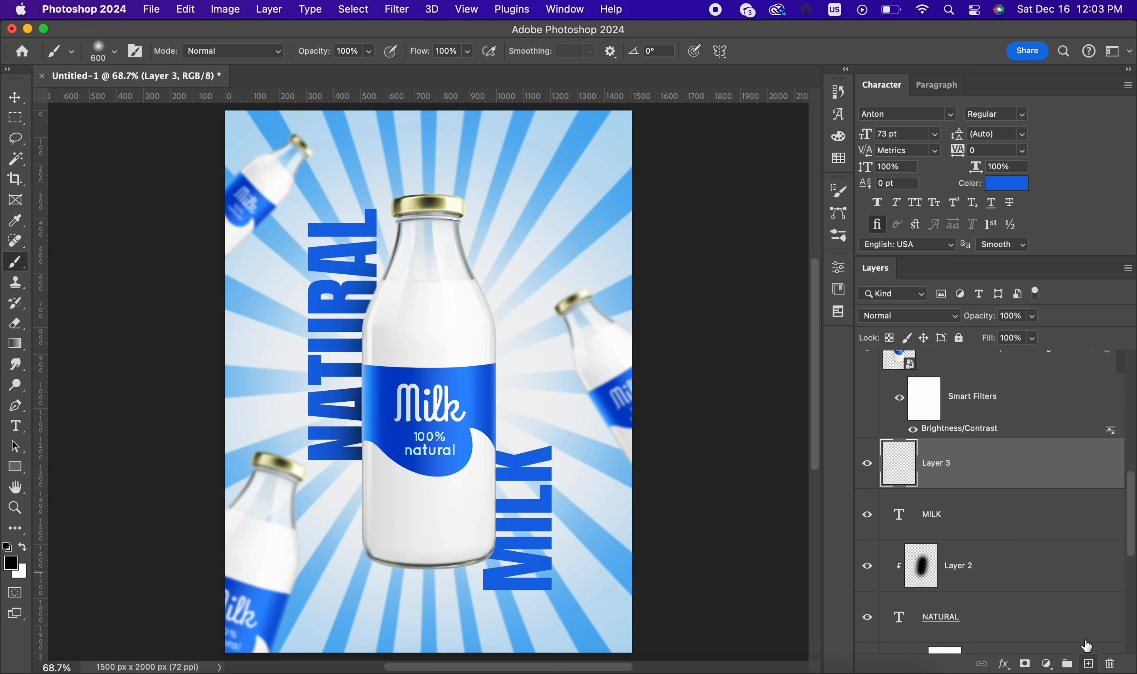
{"action": "key", "text": "super+alt+g"}
{"action": "left_click_drag", "start_coordinate": [426, 474], "coordinate": [433, 508]}
{"action": "scroll", "coordinate": [560, 320], "scroll_direction": "down", "scroll_amount": 2}
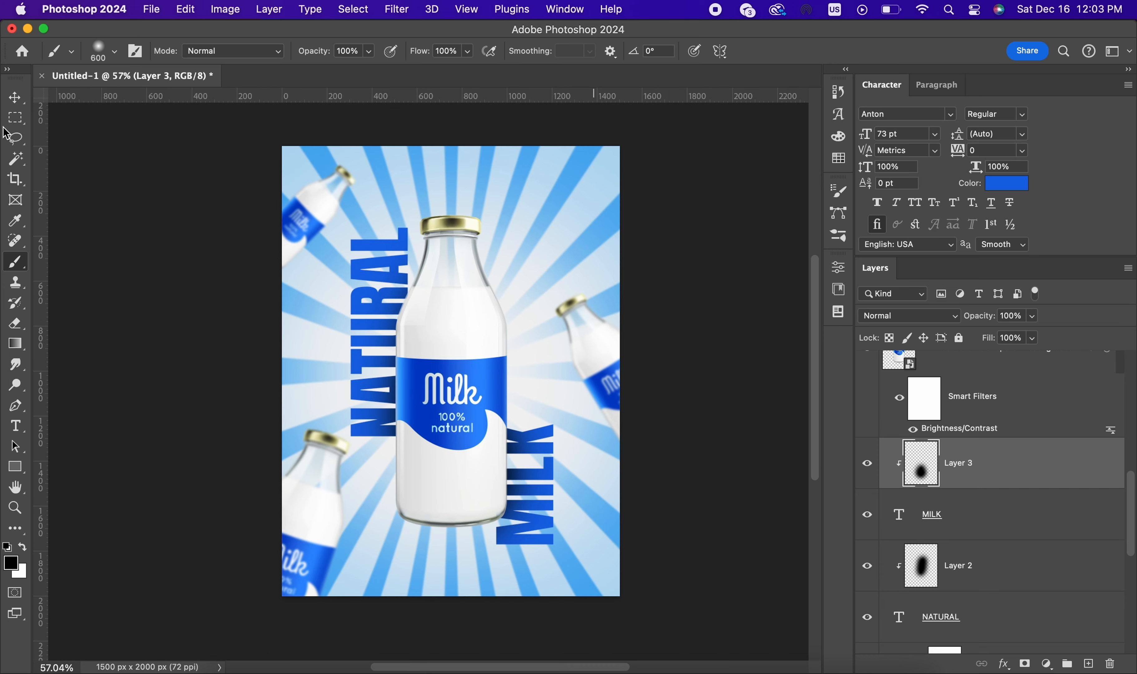
{"action": "key", "text": "v"}
{"action": "scroll", "coordinate": [581, 309], "scroll_direction": "right", "scroll_amount": 1}
{"action": "scroll", "coordinate": [592, 301], "scroll_direction": "up", "scroll_amount": 2}
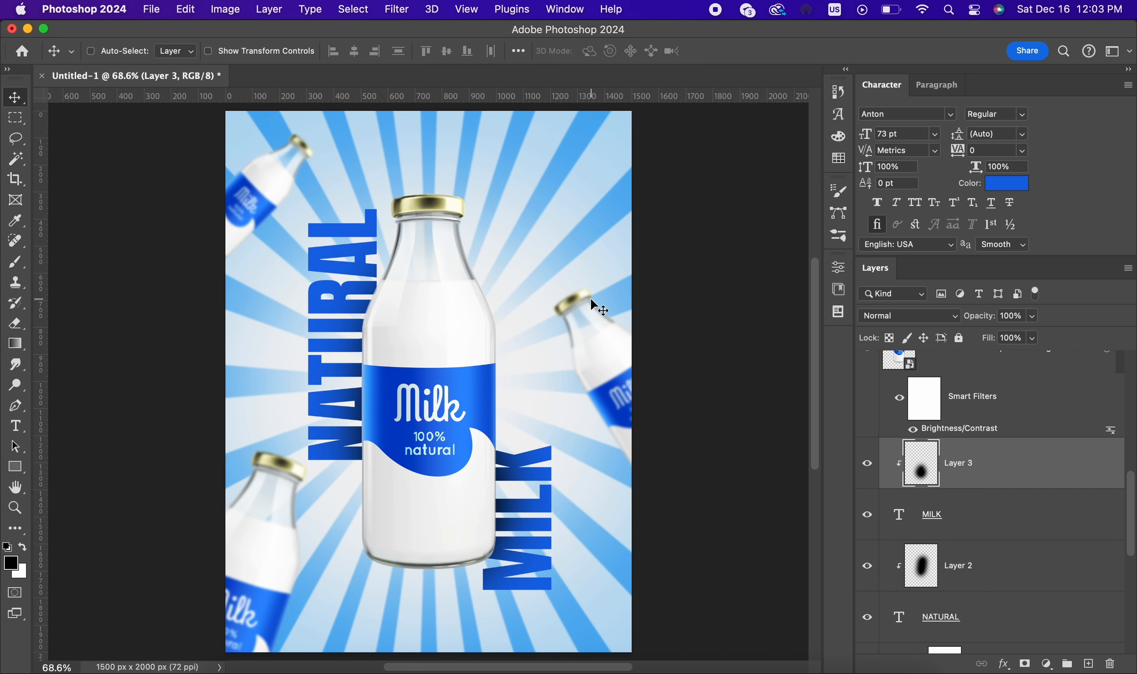
Step: Switch to Chrome and search Google for "milk splash png"
{"action": "left_click", "coordinate": [592, 302], "text": "super"}
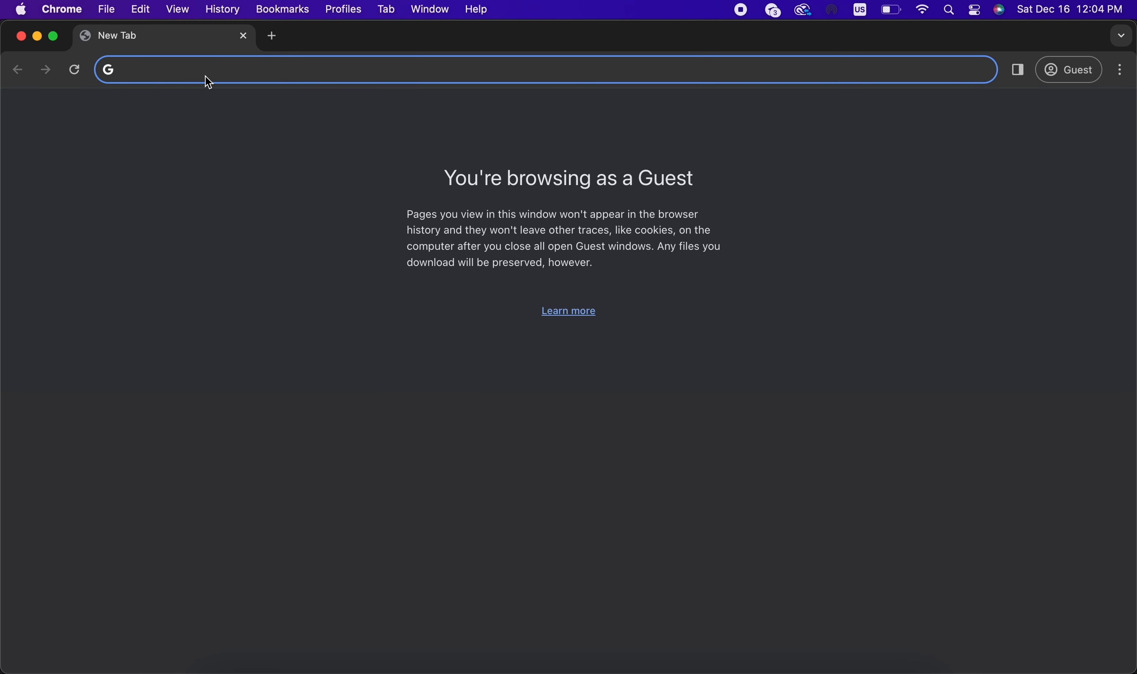
{"action": "type", "text": "milk sl"}
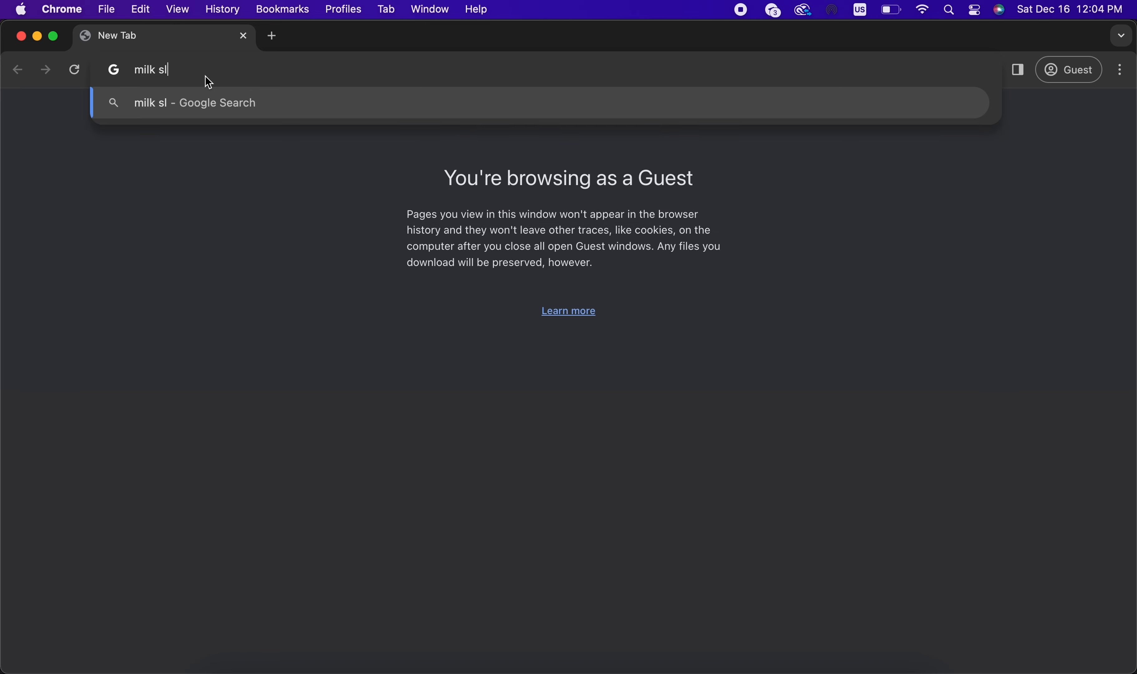
{"action": "key", "text": "BackSpace"}
{"action": "type", "text": "plash o"}
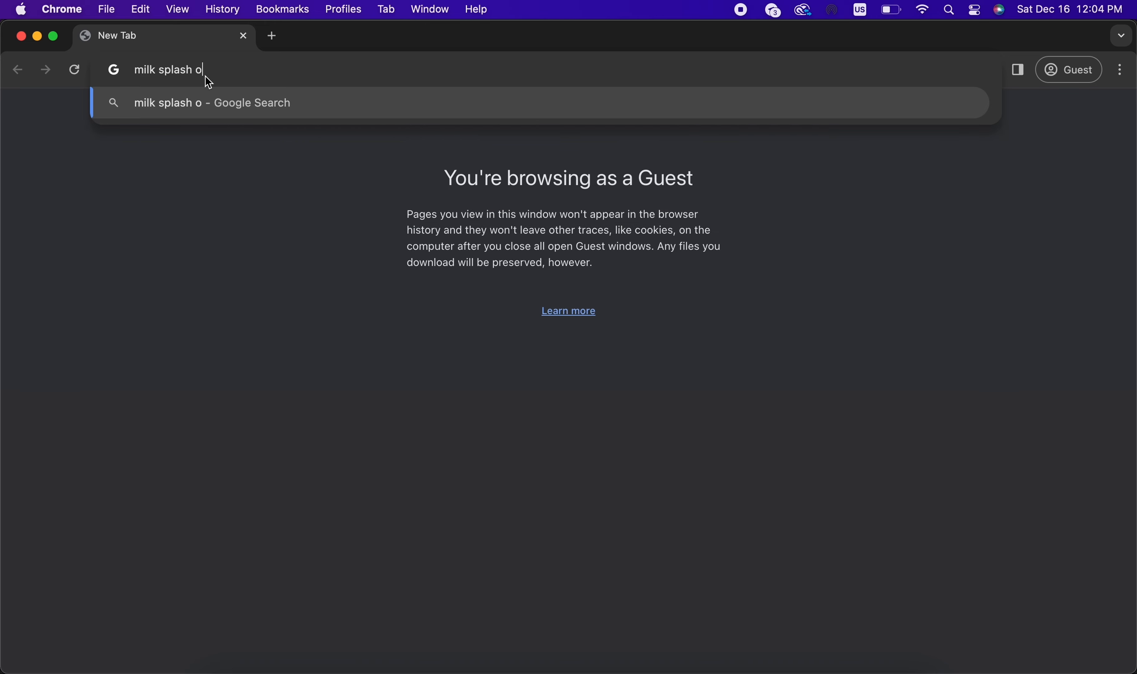
{"action": "key", "text": "BackSpace"}
{"action": "type", "text": "png"}
{"action": "key", "text": "Return"}
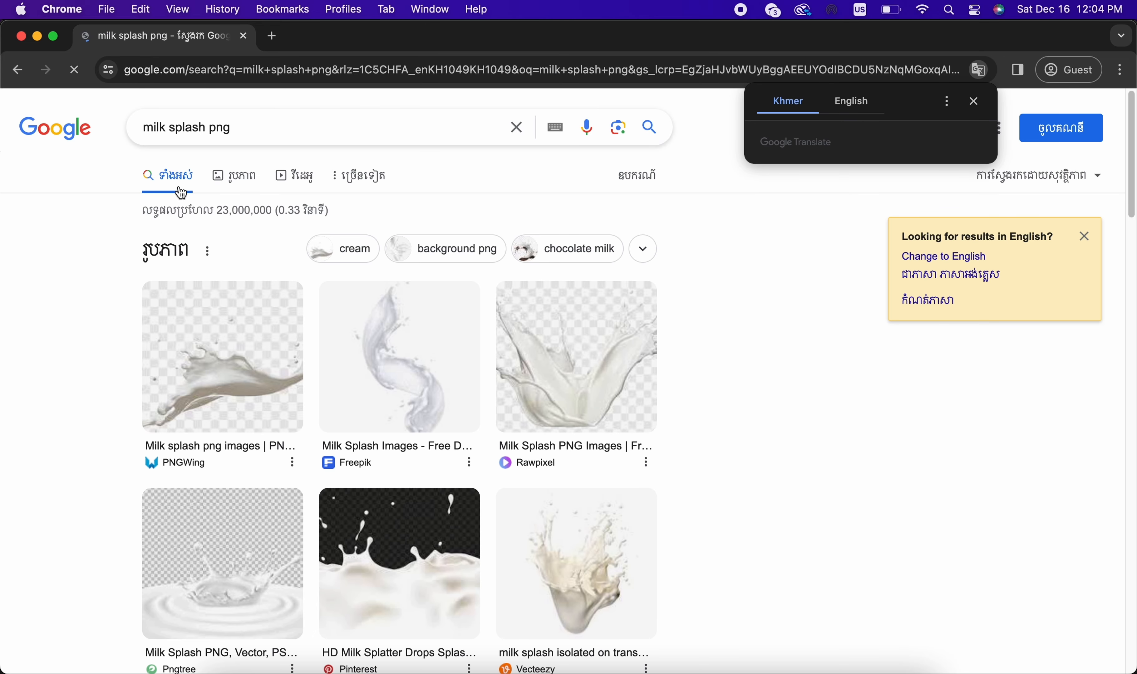
Step: Browse the milk splash image results and open the pngHQ curved splash with a transparent background
{"action": "left_click", "coordinate": [236, 176]}
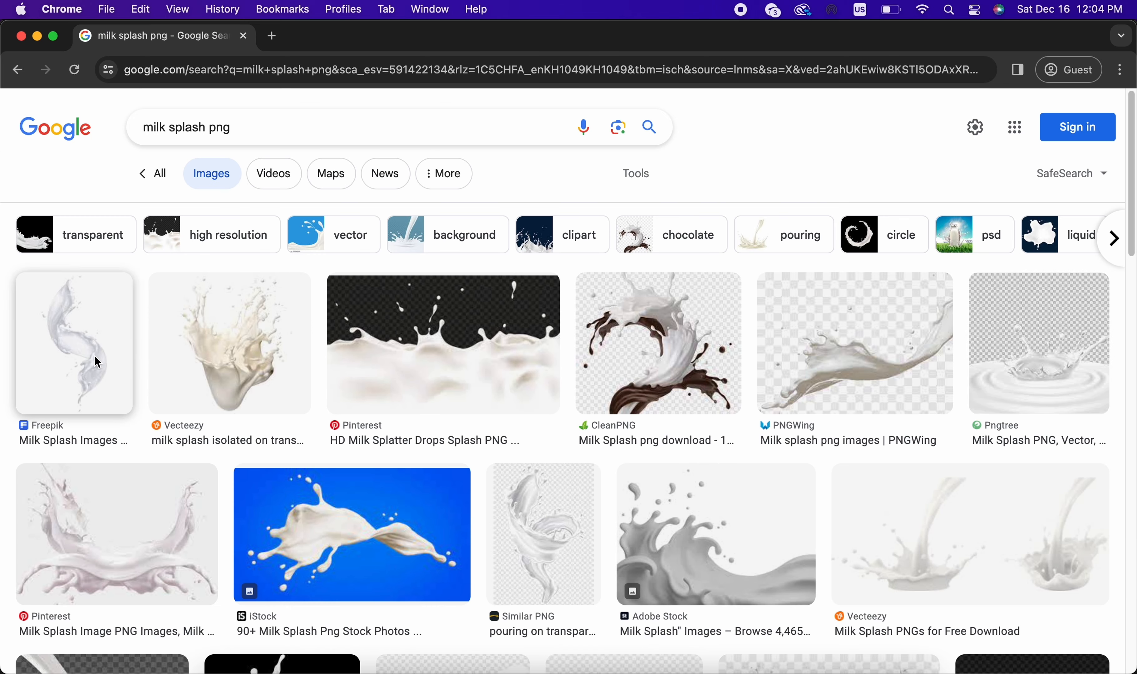
{"action": "left_click", "coordinate": [78, 362]}
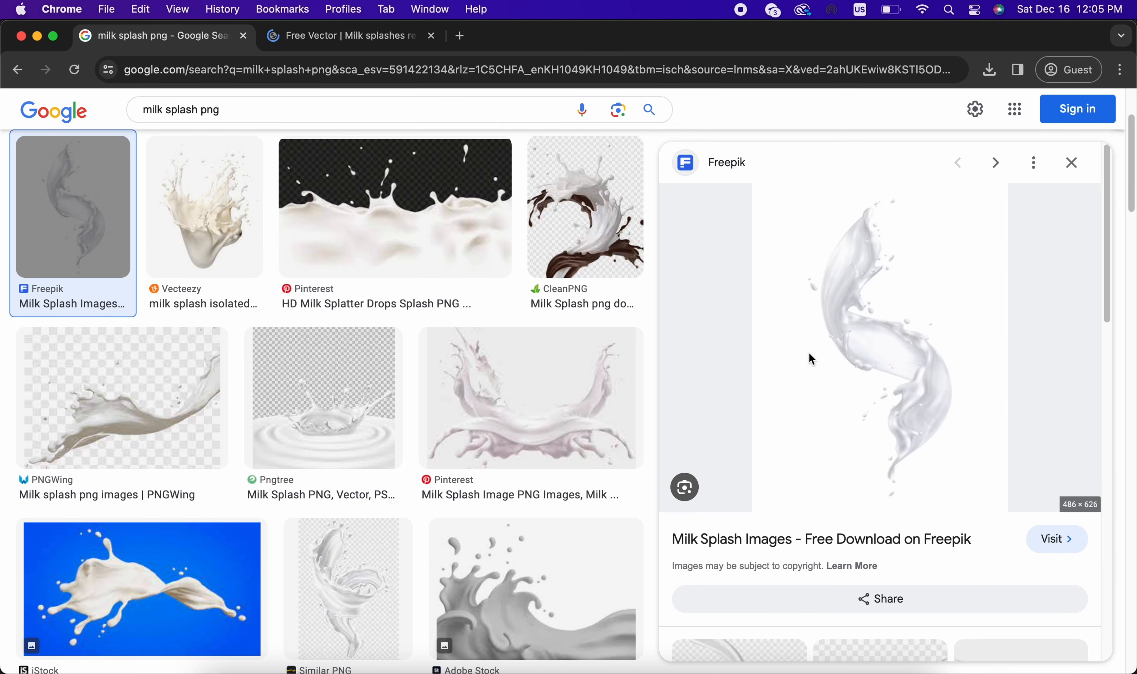
{"action": "scroll", "coordinate": [811, 359], "scroll_direction": "down", "scroll_amount": 10}
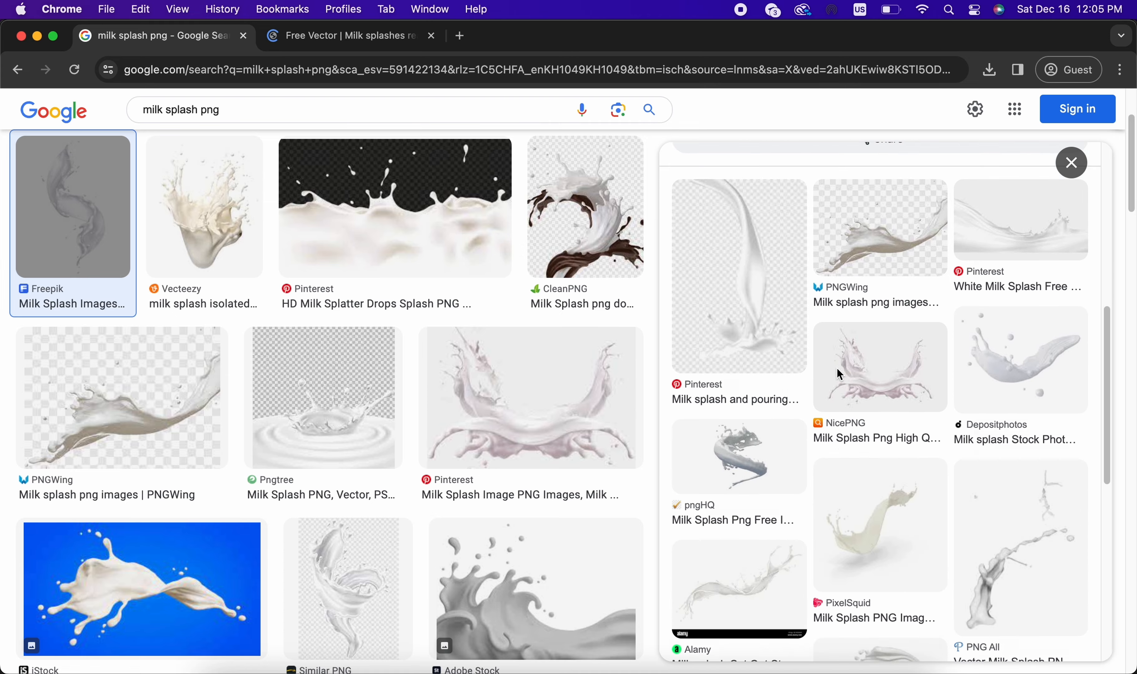
{"action": "scroll", "coordinate": [837, 367], "scroll_direction": "down", "scroll_amount": 5}
{"action": "scroll", "coordinate": [506, 441], "scroll_direction": "down", "scroll_amount": 15}
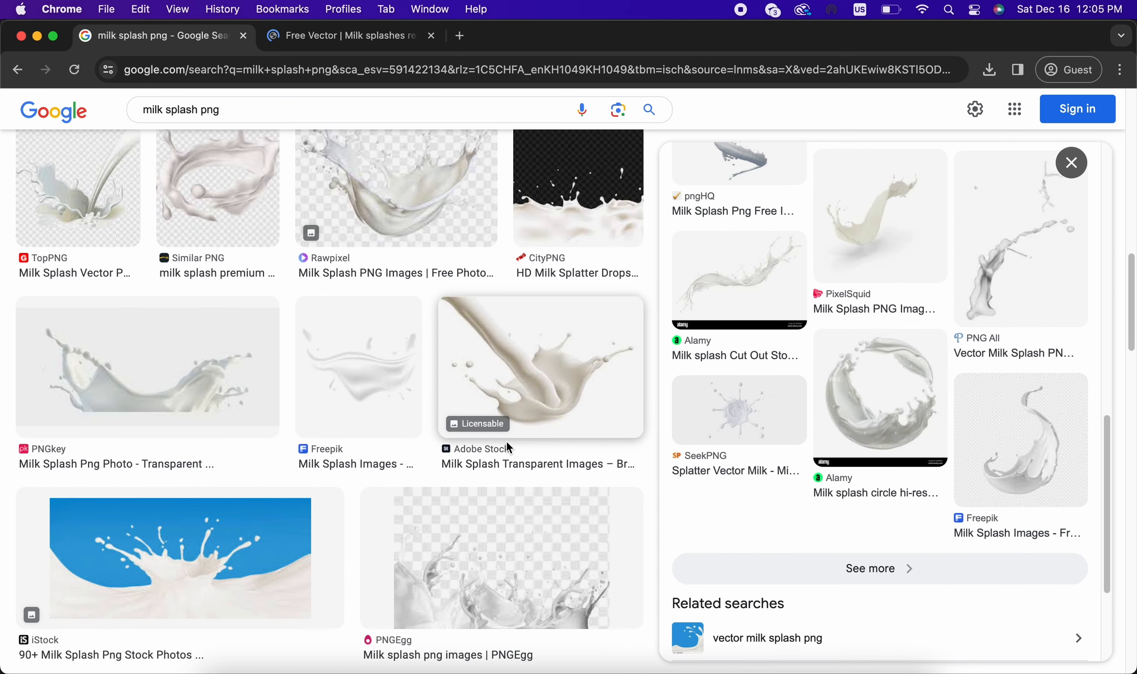
{"action": "scroll", "coordinate": [508, 445], "scroll_direction": "down", "scroll_amount": 20}
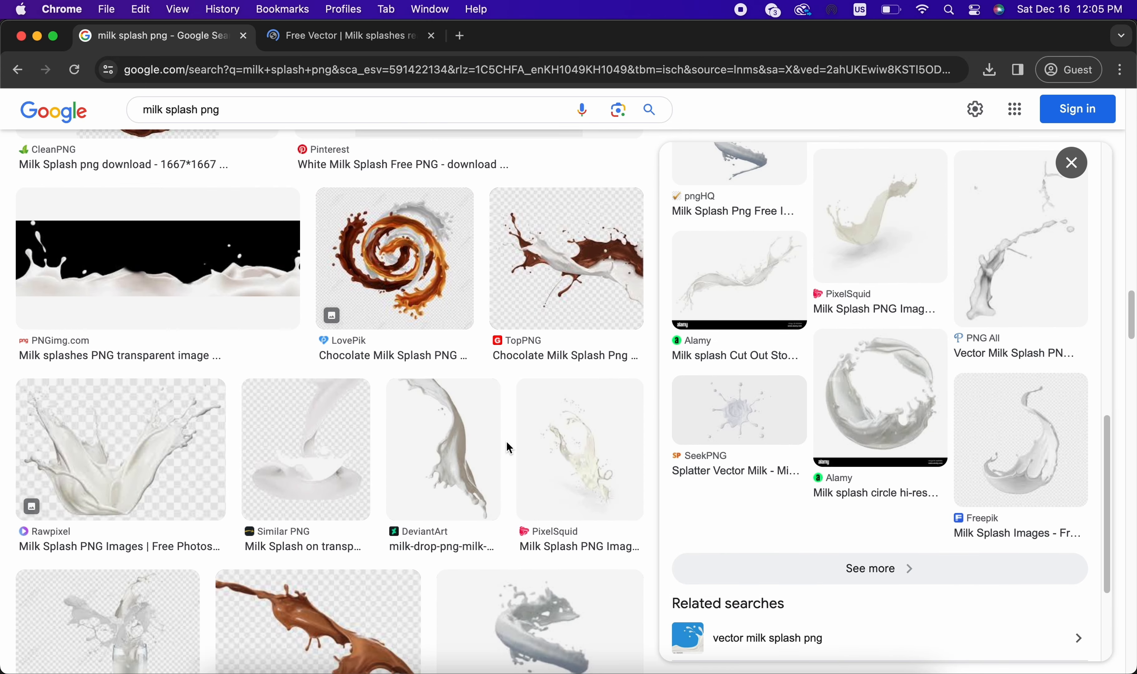
{"action": "left_click", "coordinate": [506, 440]}
{"action": "scroll", "coordinate": [954, 412], "scroll_direction": "down", "scroll_amount": 10}
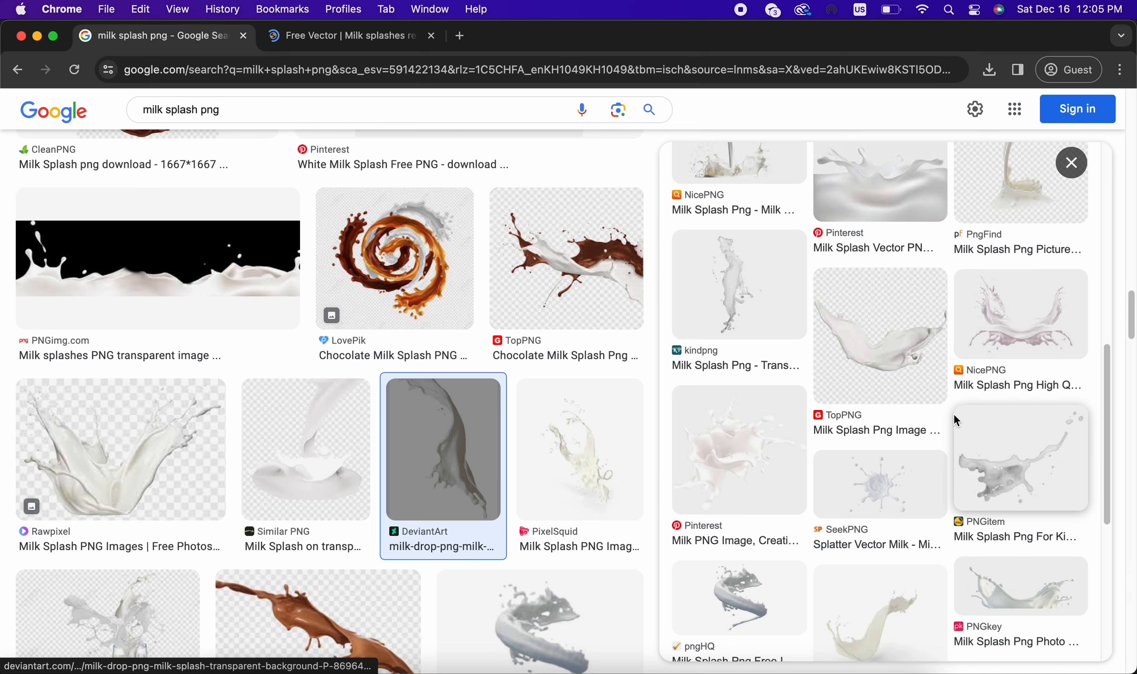
{"action": "scroll", "coordinate": [954, 413], "scroll_direction": "down", "scroll_amount": 4}
{"action": "left_click", "coordinate": [718, 439]}
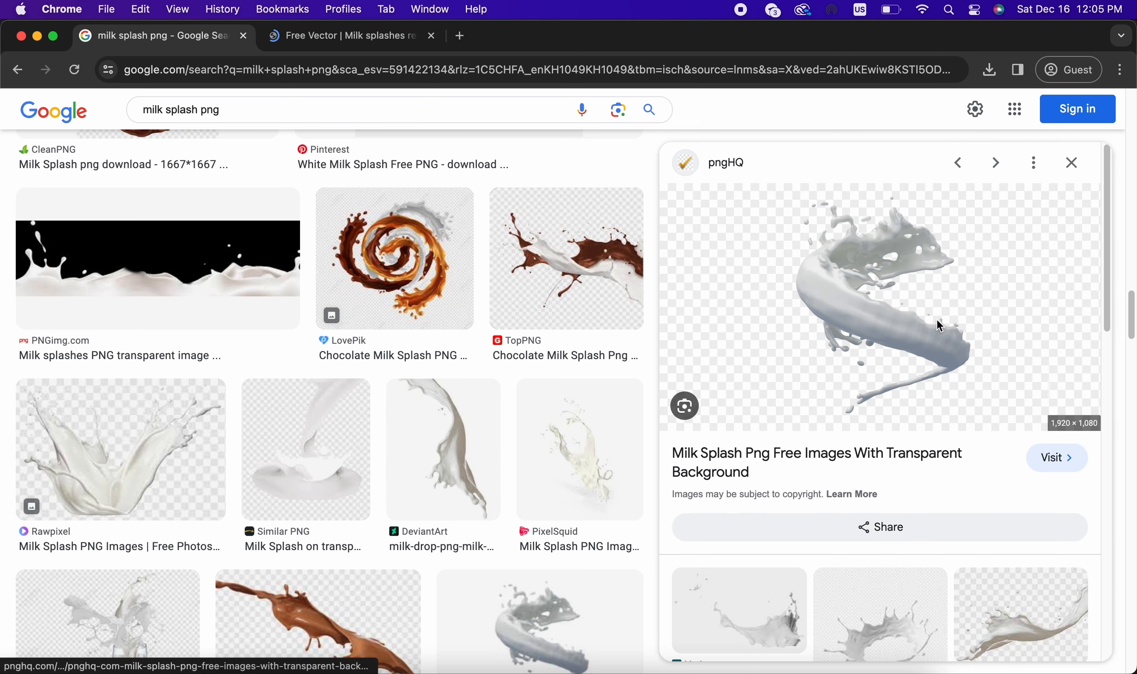
Step: Copy the splash image, paste it into the Photoshop poster as a new layer, and convert that layer to a smart object
{"action": "right_click", "coordinate": [850, 260]}
{"action": "left_click", "coordinate": [918, 428]}
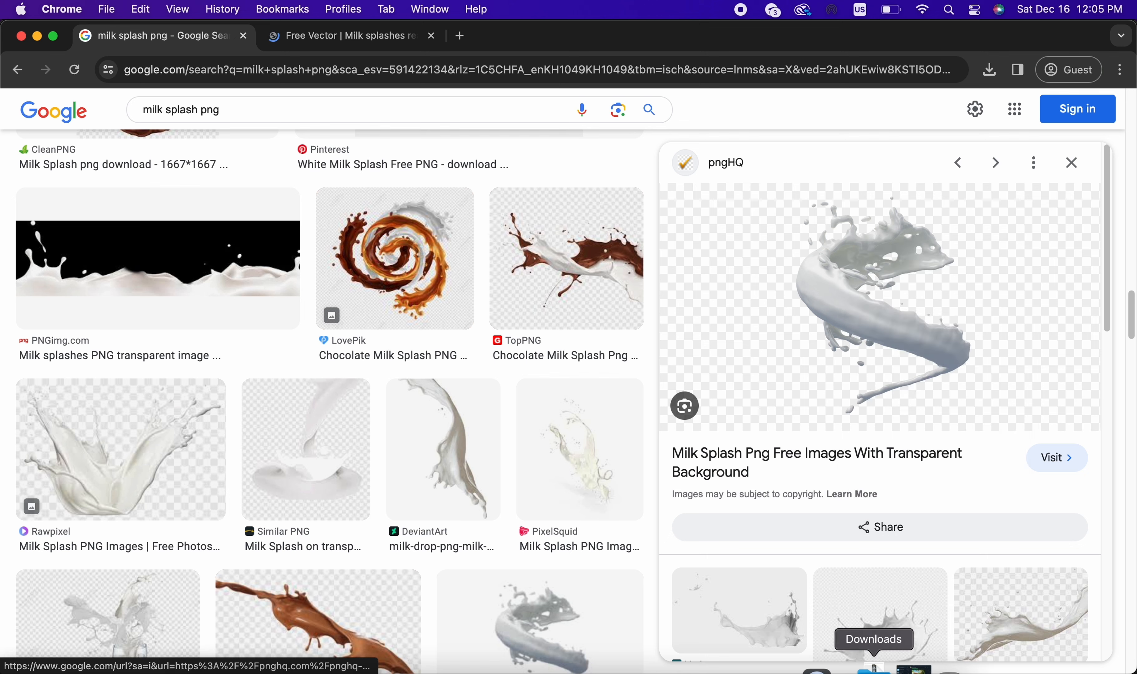
{"action": "left_click", "coordinate": [747, 669]}
{"action": "key", "text": "super+v"}
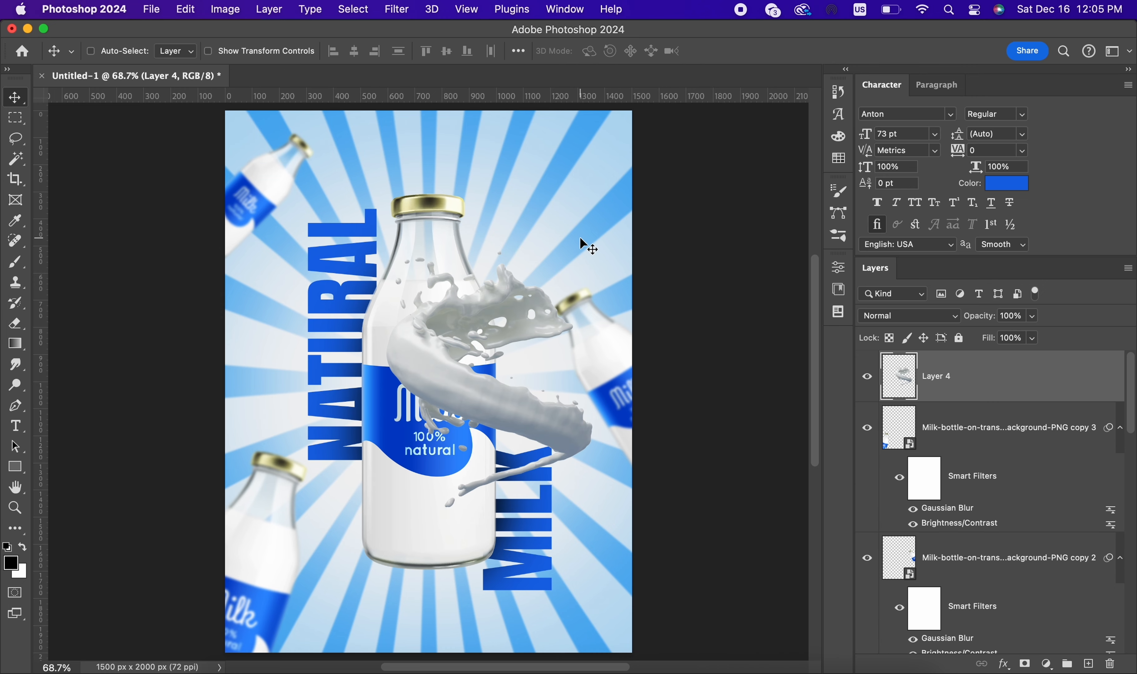
{"action": "right_click", "coordinate": [992, 378]}
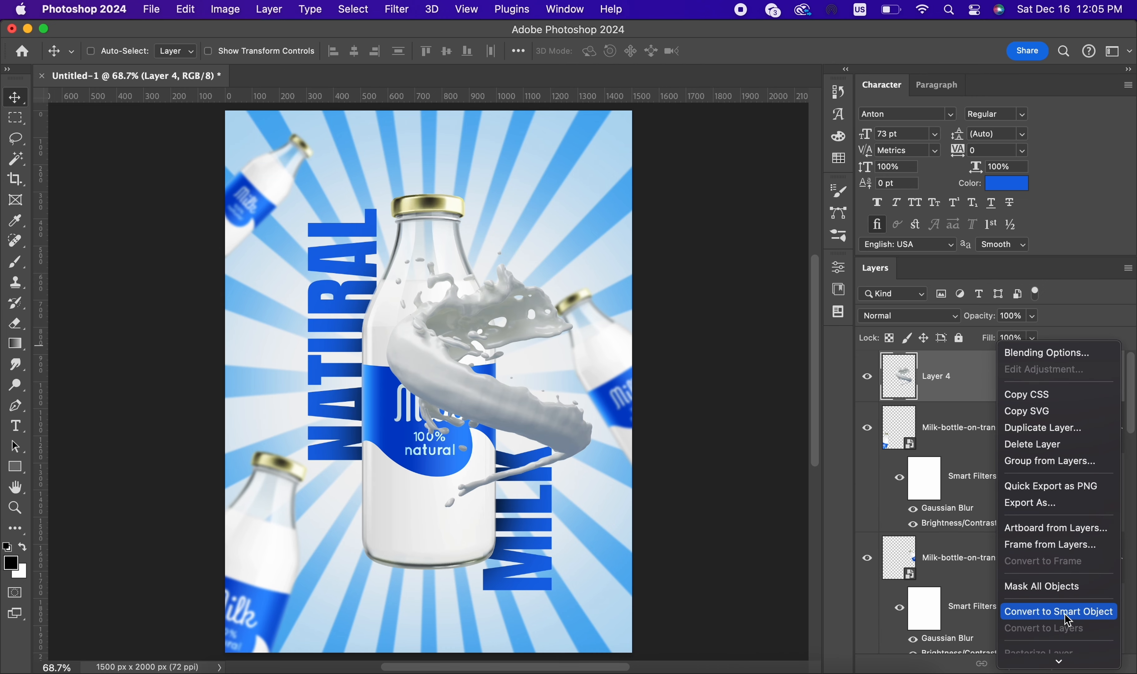
{"action": "left_click", "coordinate": [1066, 617]}
Step: Try the splash rotated to -165° and scaled to about 81% across the lower part of the main bottle
{"action": "key", "text": "super+t"}
{"action": "left_click_drag", "start_coordinate": [603, 243], "coordinate": [372, 477]}
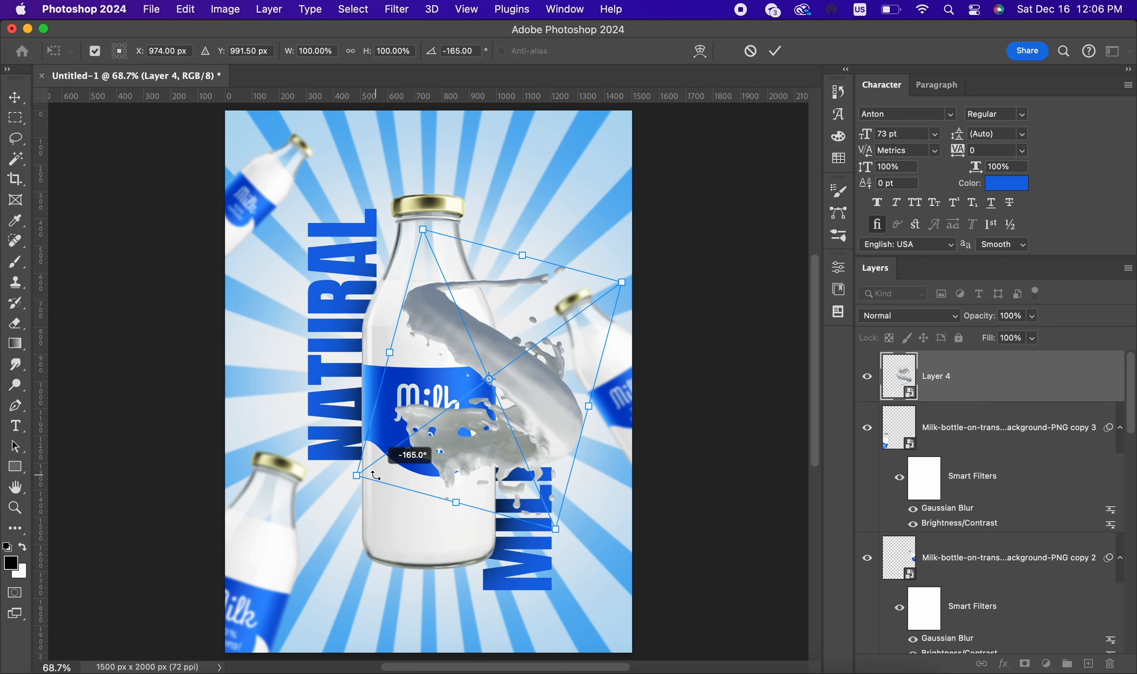
{"action": "left_click_drag", "start_coordinate": [495, 442], "coordinate": [466, 454]}
{"action": "left_click_drag", "start_coordinate": [531, 364], "coordinate": [352, 470]}
{"action": "left_click_drag", "start_coordinate": [452, 369], "coordinate": [445, 247]}
{"action": "key", "text": "super+z"}
{"action": "key", "text": "super+z"}
{"action": "left_click_drag", "start_coordinate": [477, 139], "coordinate": [455, 220]}
{"action": "left_click_drag", "start_coordinate": [460, 295], "coordinate": [454, 517]}
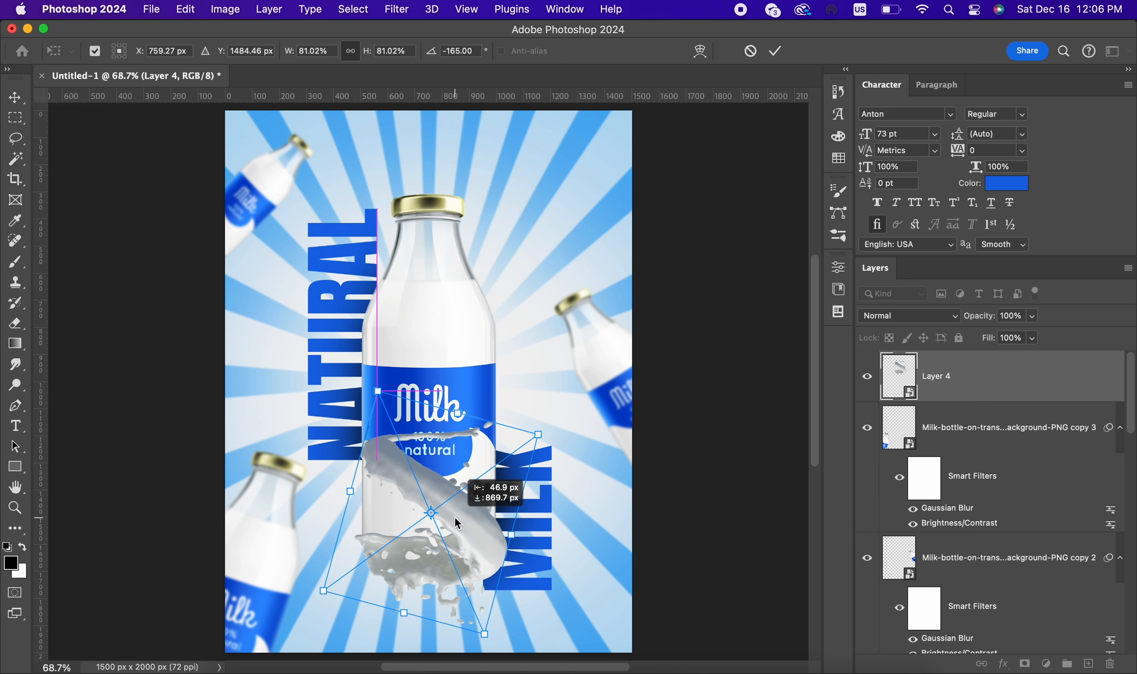
Step: Rotate the splash, scale it to about 90%, and place it in the poster's upper-right corner above the small bottle
{"action": "left_click_drag", "start_coordinate": [545, 408], "coordinate": [437, 595]}
{"action": "left_click_drag", "start_coordinate": [438, 544], "coordinate": [630, 245]}
{"action": "left_click_drag", "start_coordinate": [553, 259], "coordinate": [546, 279]}
{"action": "scroll", "coordinate": [547, 279], "scroll_direction": "down", "scroll_amount": 3}
{"action": "left_click_drag", "start_coordinate": [735, 245], "coordinate": [377, 295]}
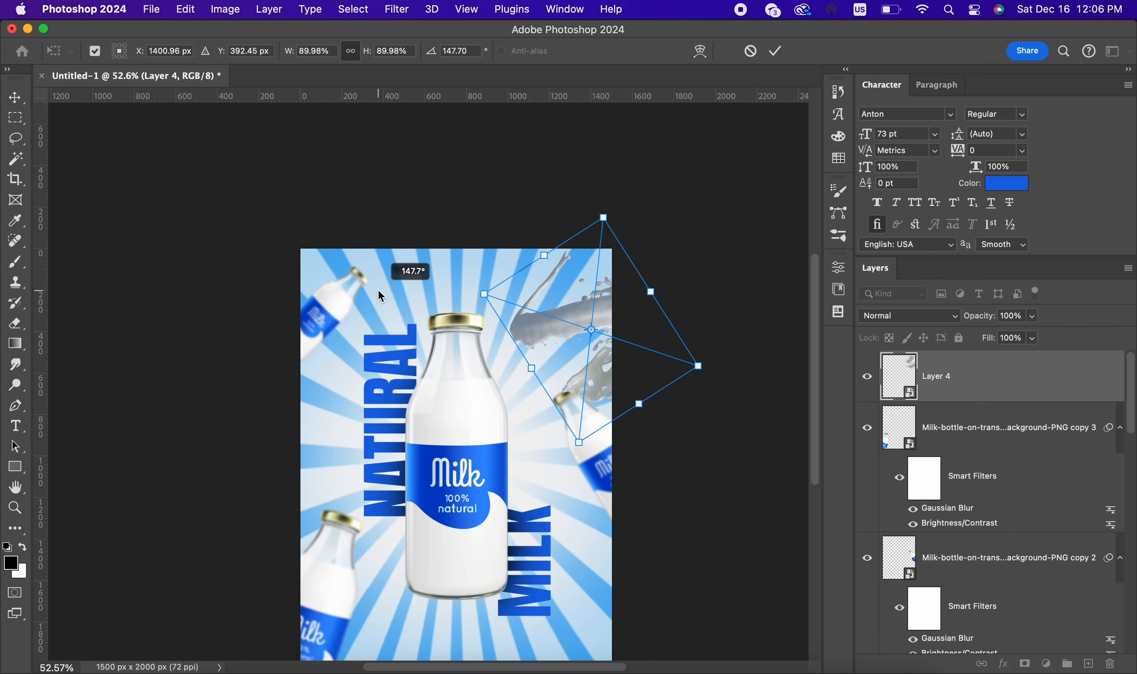
{"action": "key", "text": "super+z"}
{"action": "left_click", "coordinate": [774, 51]}
{"action": "scroll", "coordinate": [627, 203], "scroll_direction": "up", "scroll_amount": 2}
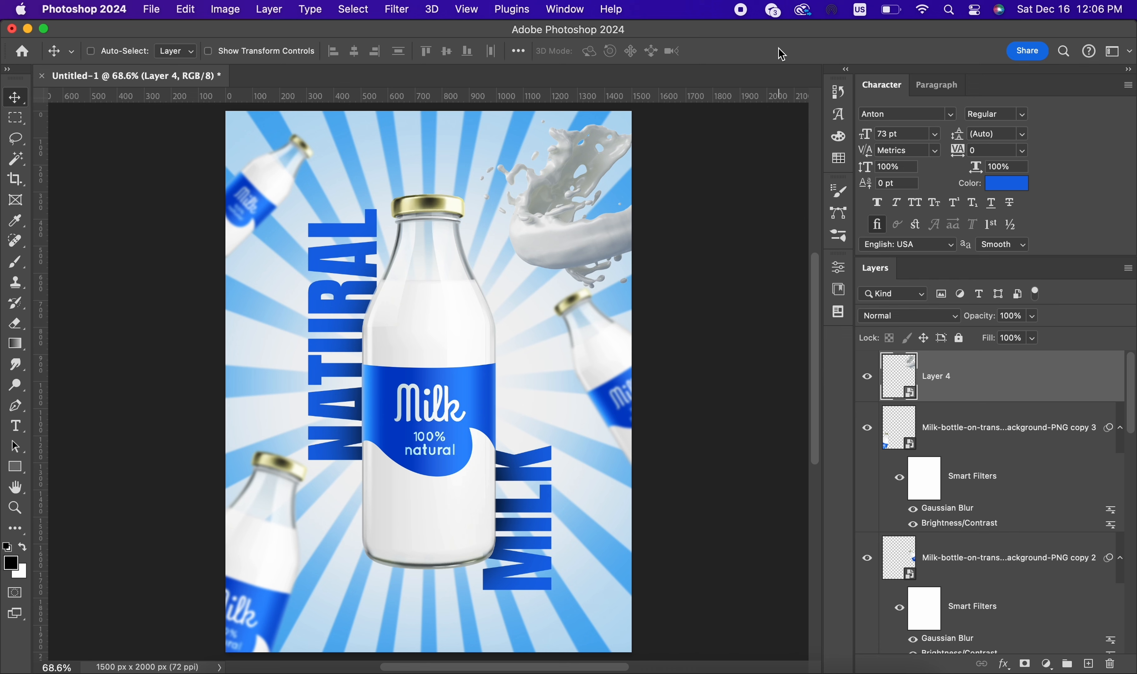
{"action": "left_click_drag", "start_coordinate": [632, 214], "coordinate": [635, 215]}
Step: Apply a Gaussian Blur of about 2 px to the corner splash
{"action": "left_click", "coordinate": [396, 10]}
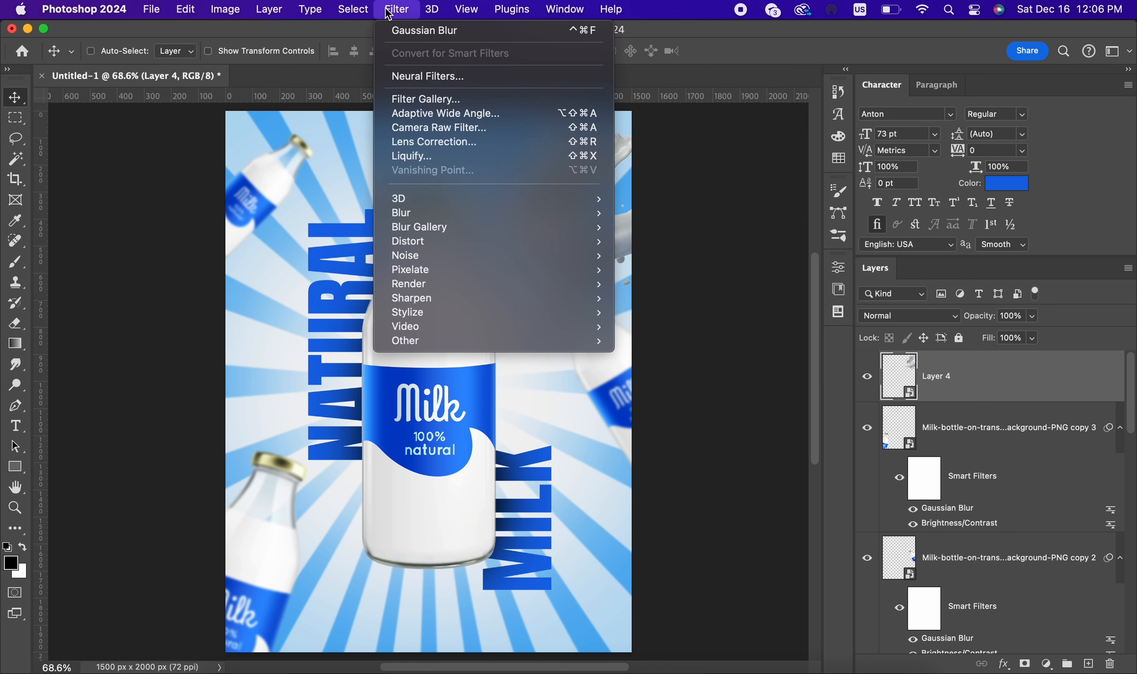
{"action": "left_click", "coordinate": [406, 35]}
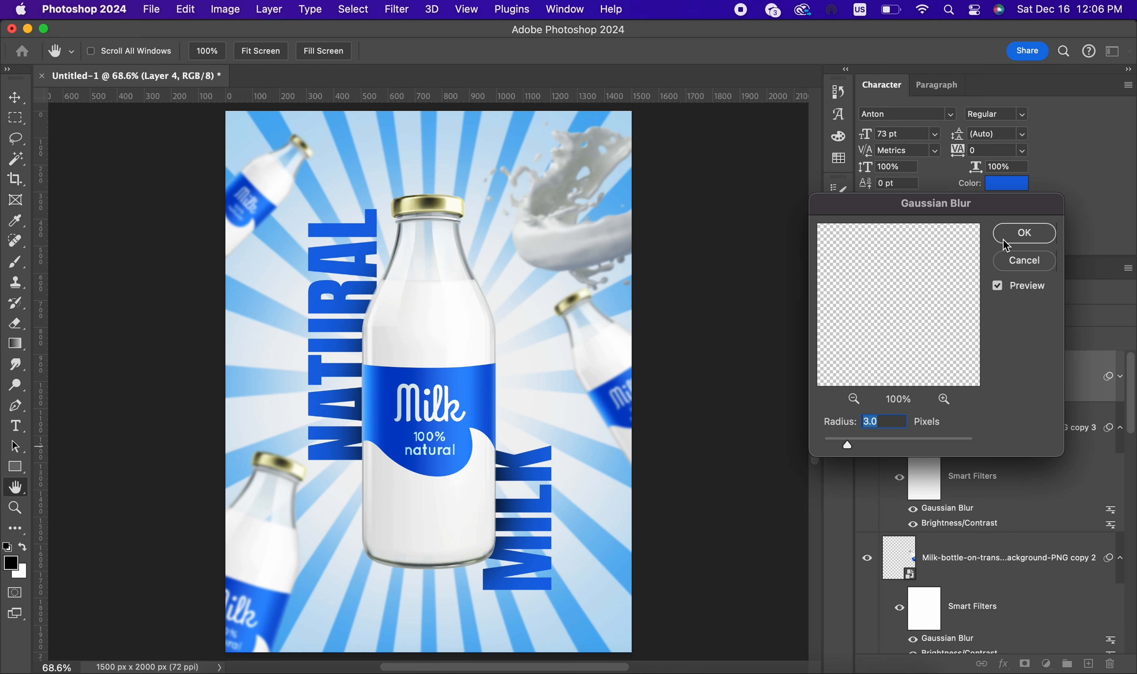
{"action": "left_click_drag", "start_coordinate": [834, 445], "coordinate": [840, 446]}
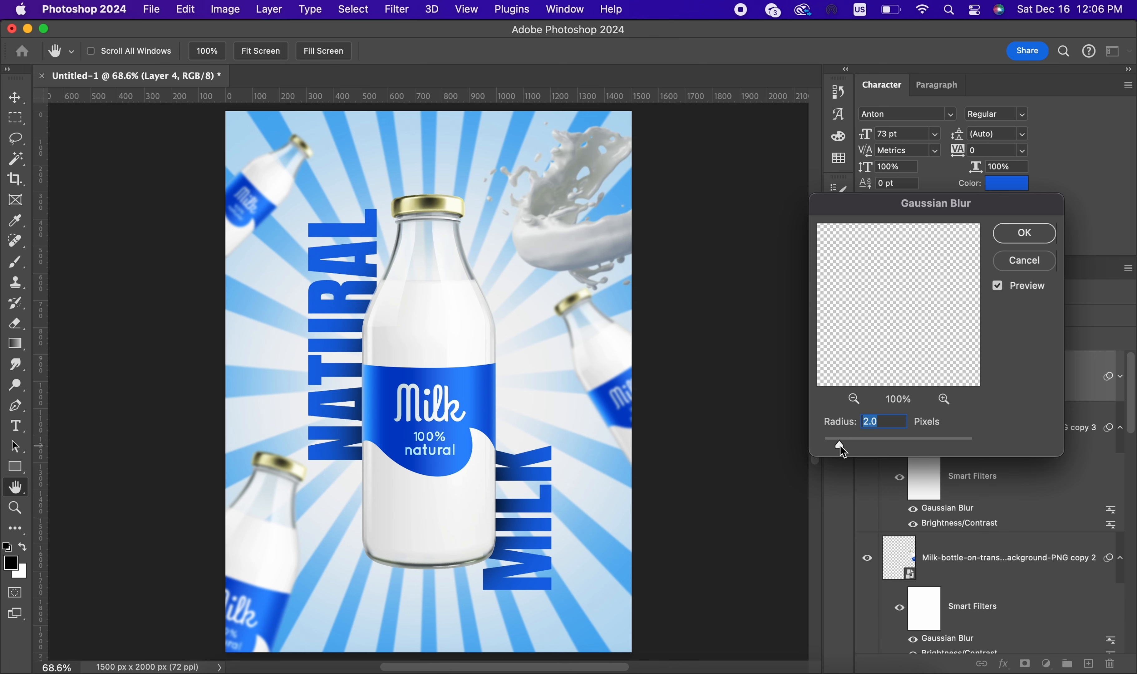
{"action": "left_click", "coordinate": [1032, 233]}
Step: Brighten the corner splash with Curves by pulling in the white point and adding a highlight point and a shadow point
{"action": "key", "text": "super+m"}
{"action": "left_click_drag", "start_coordinate": [657, 112], "coordinate": [676, 370]}
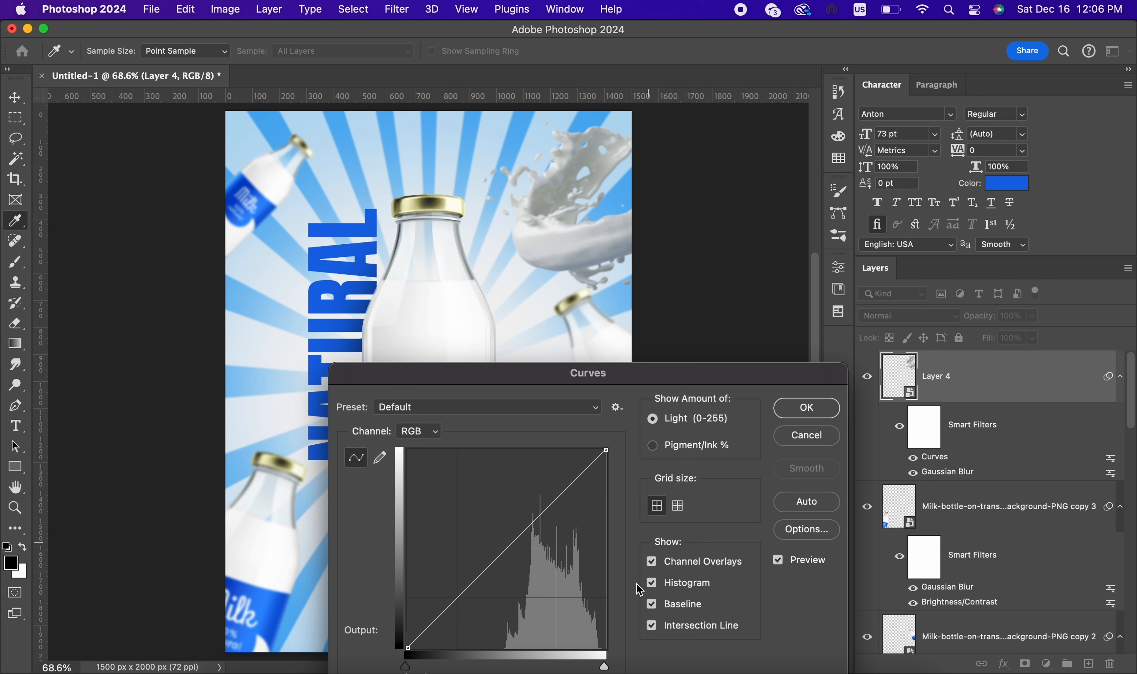
{"action": "left_click_drag", "start_coordinate": [605, 667], "coordinate": [583, 663]}
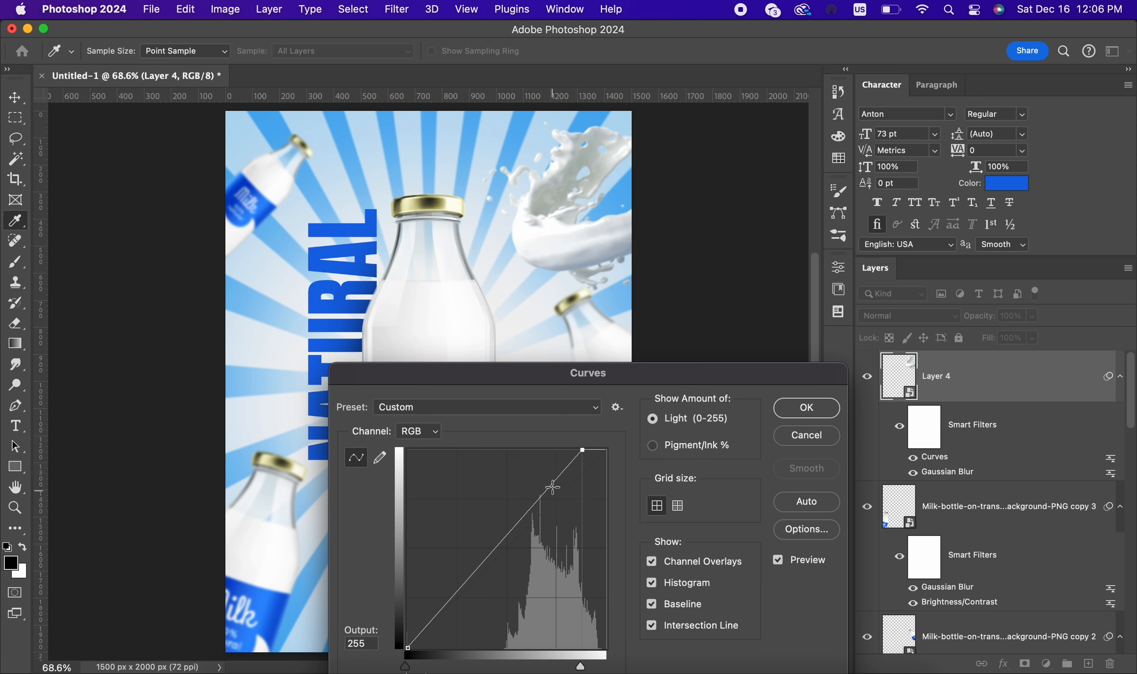
{"action": "left_click_drag", "start_coordinate": [552, 488], "coordinate": [563, 475]}
{"action": "left_click_drag", "start_coordinate": [455, 606], "coordinate": [460, 608]}
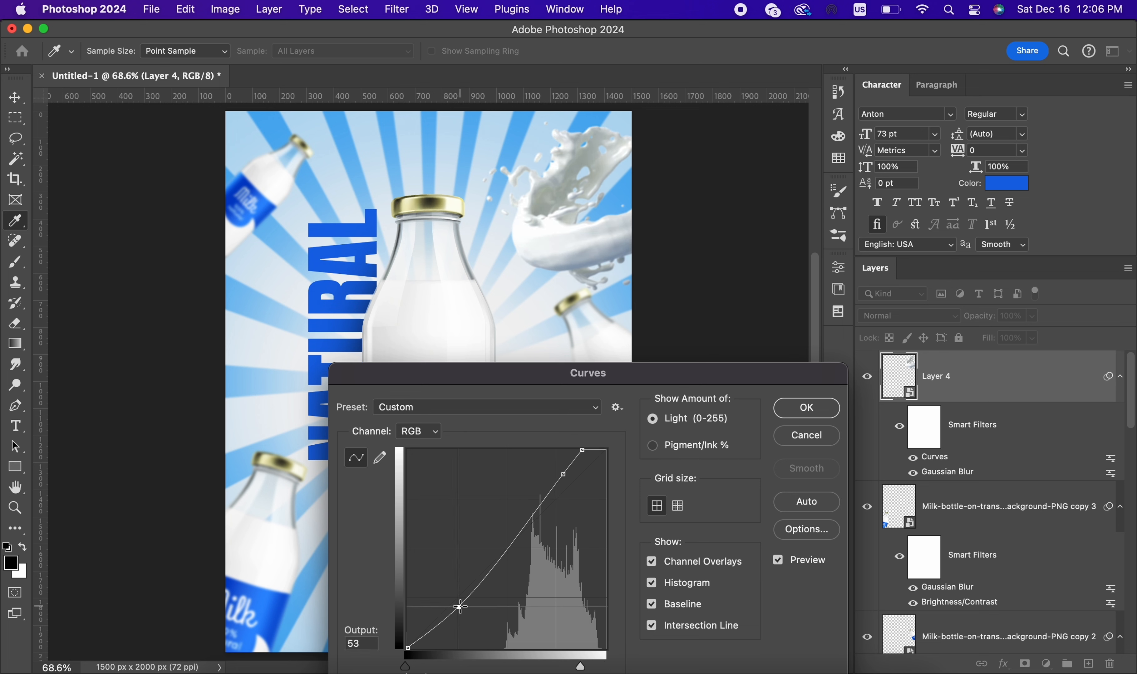
{"action": "left_click", "coordinate": [801, 416]}
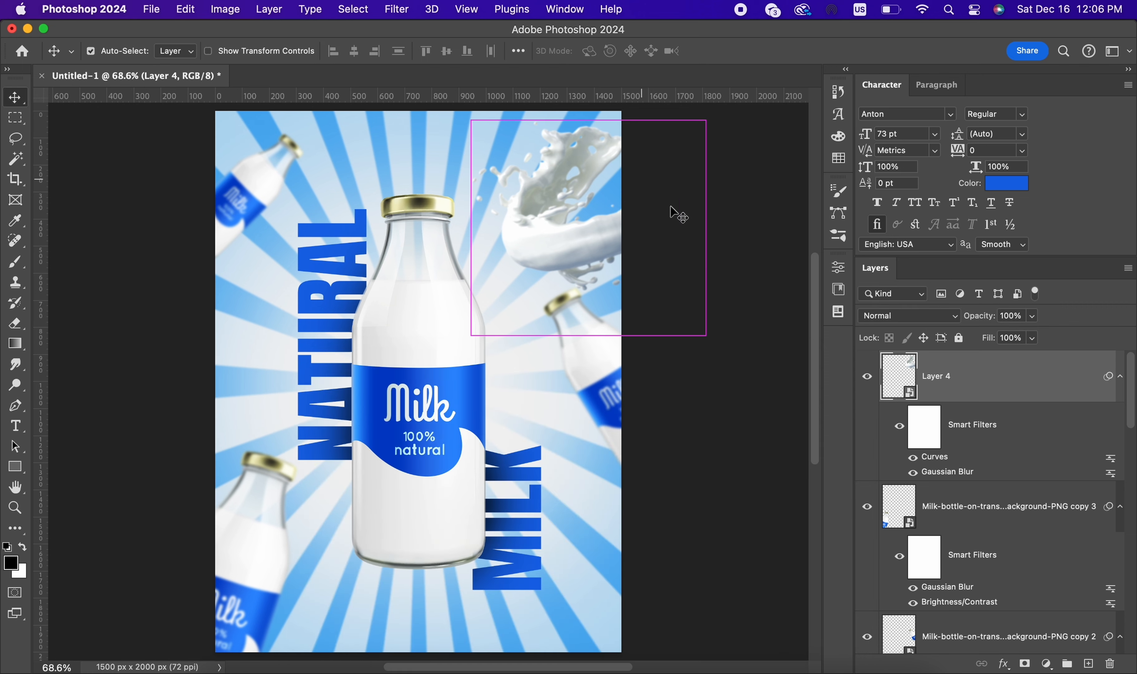
Step: Duplicate the splash layer, then rotate, enlarge and move the copy to the poster's lower-right corner
{"action": "scroll", "coordinate": [701, 239], "scroll_direction": "down", "scroll_amount": 5}
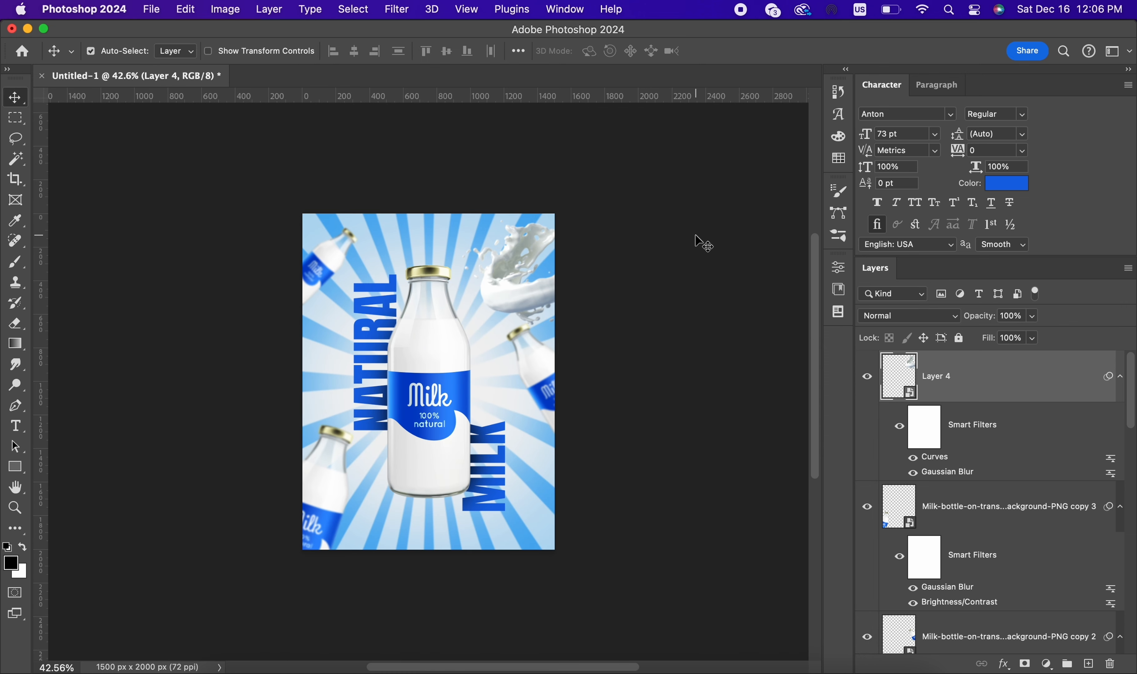
{"action": "key", "text": "ctrl+j"}
{"action": "key", "text": "ctrl+t"}
{"action": "left_click_drag", "start_coordinate": [695, 235], "coordinate": [629, 398]}
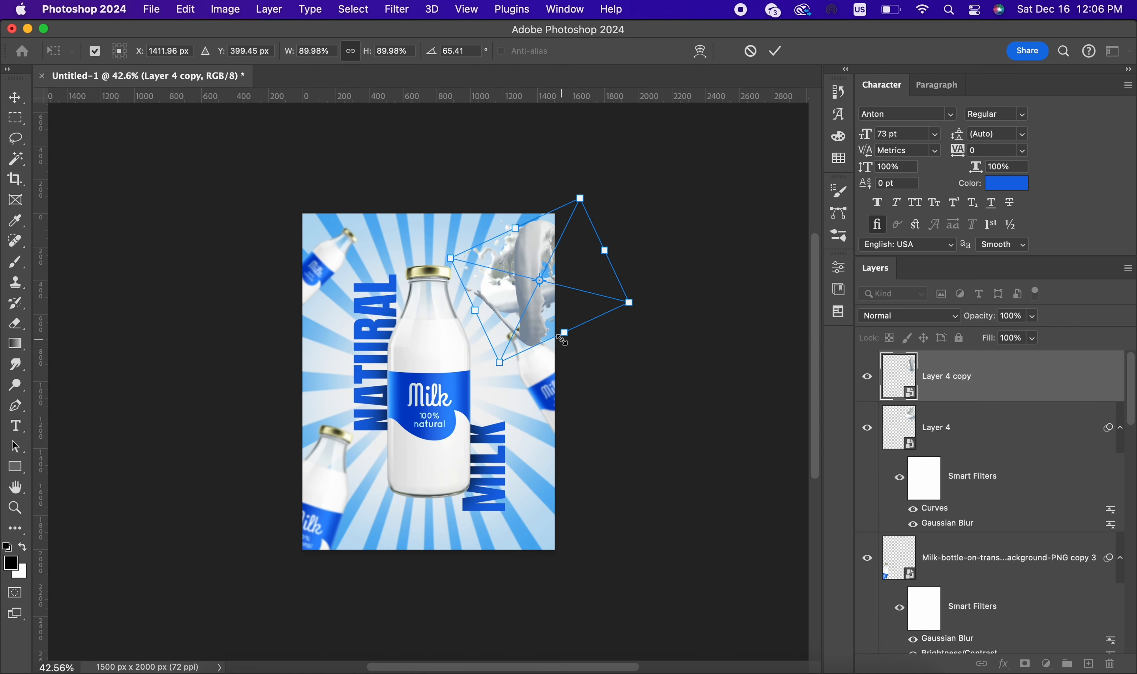
{"action": "left_click_drag", "start_coordinate": [562, 336], "coordinate": [650, 519]}
{"action": "left_click_drag", "start_coordinate": [597, 385], "coordinate": [389, 611]}
{"action": "left_click_drag", "start_coordinate": [626, 523], "coordinate": [475, 357]}
{"action": "left_click_drag", "start_coordinate": [325, 464], "coordinate": [540, 505]}
{"action": "left_click_drag", "start_coordinate": [625, 505], "coordinate": [622, 345]}
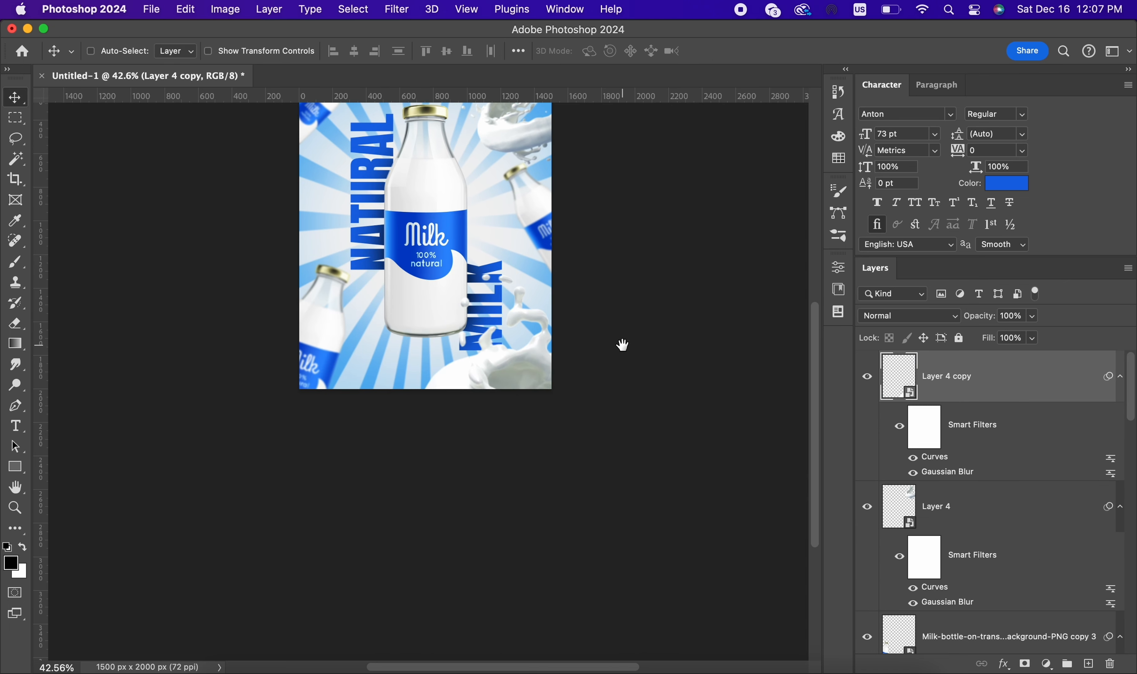
Step: Move the splash copy directly beneath the NATURAL text layer and spread it along the poster's bottom edge behind the bottle
{"action": "scroll", "coordinate": [947, 397], "scroll_direction": "down", "scroll_amount": 10}
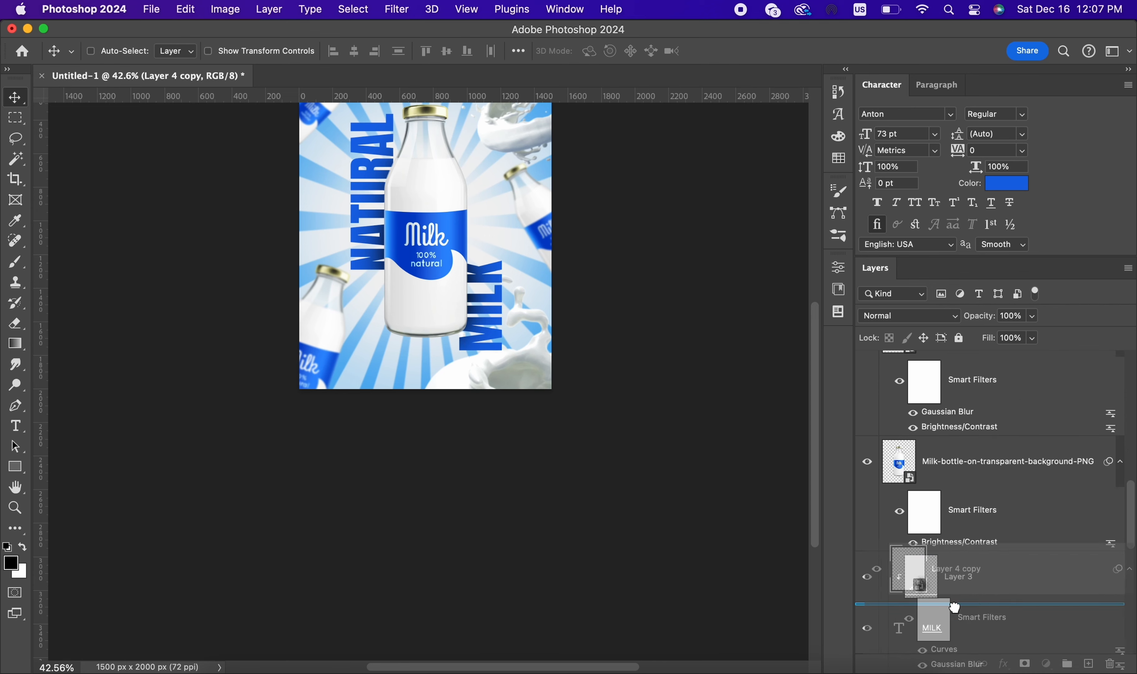
{"action": "left_click_drag", "start_coordinate": [936, 671], "coordinate": [936, 613]}
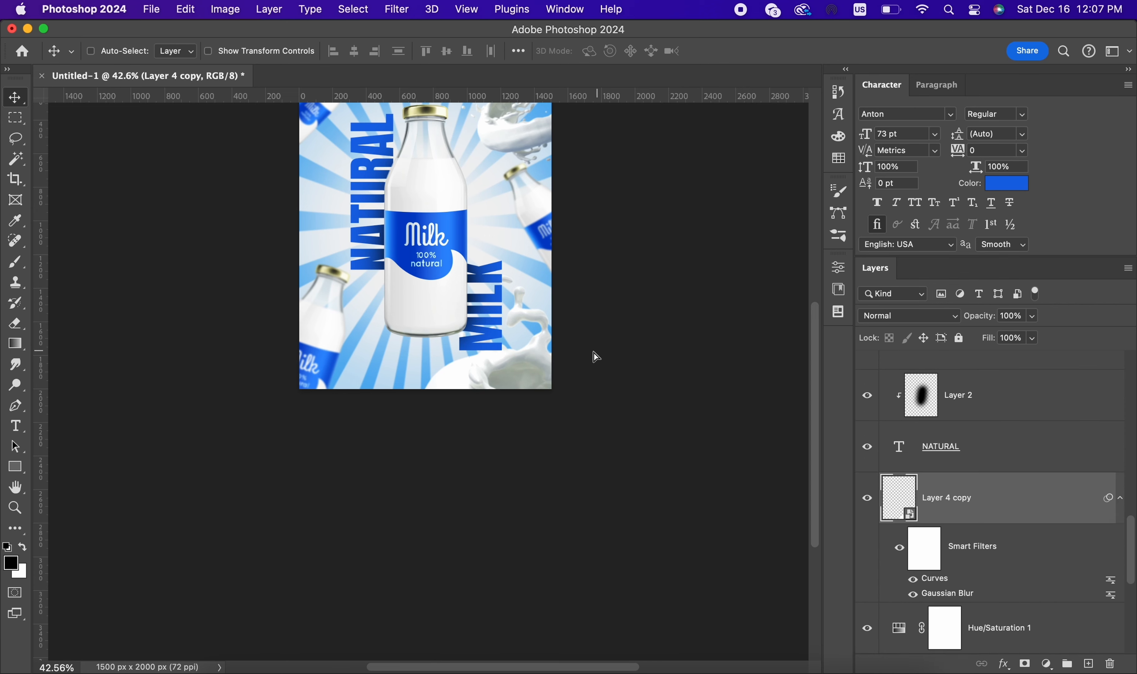
{"action": "left_click_drag", "start_coordinate": [596, 353], "coordinate": [587, 327]}
{"action": "key", "text": "super+0"}
{"action": "left_click_drag", "start_coordinate": [673, 476], "coordinate": [678, 436]}
{"action": "key", "text": "super+minus"}
{"action": "key", "text": "super+minus"}
{"action": "left_click_drag", "start_coordinate": [728, 503], "coordinate": [614, 518]}
Step: Apply a second Gaussian Blur with a 9.7 px radius to the bottom splash copy
{"action": "left_click", "coordinate": [394, 11]}
{"action": "left_click", "coordinate": [417, 31]}
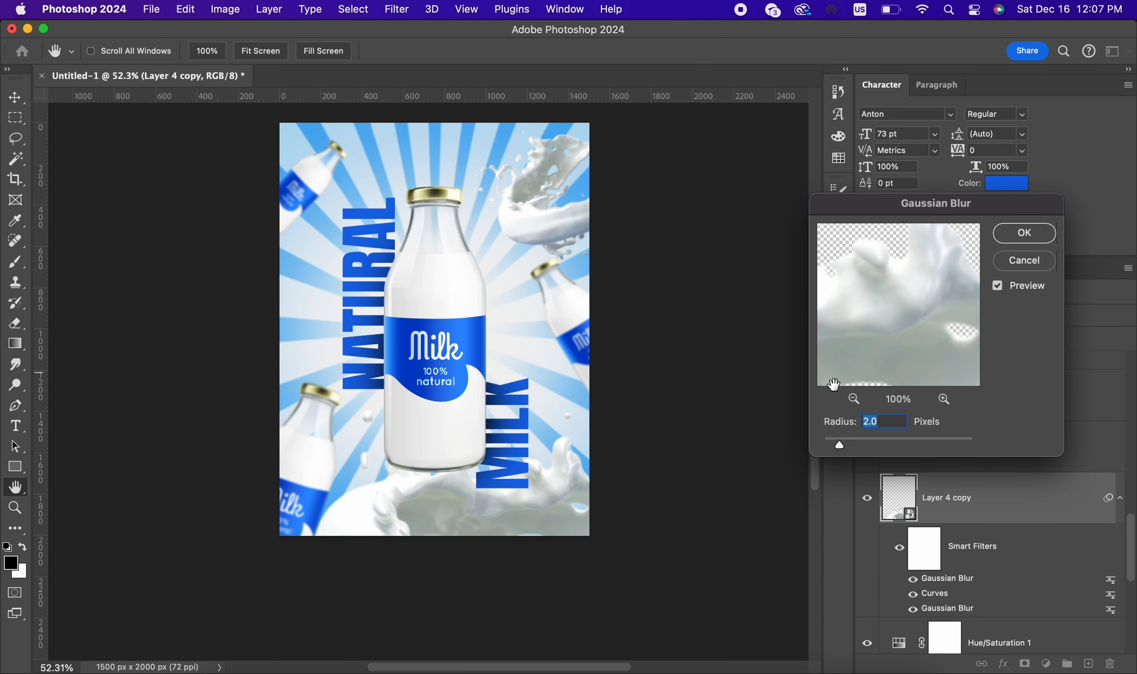
{"action": "mouse_move", "coordinate": [879, 443]}
{"action": "left_mouse_down"}
{"action": "mouse_move", "coordinate": [902, 441]}
{"action": "mouse_move", "coordinate": [883, 441]}
{"action": "left_mouse_up"}
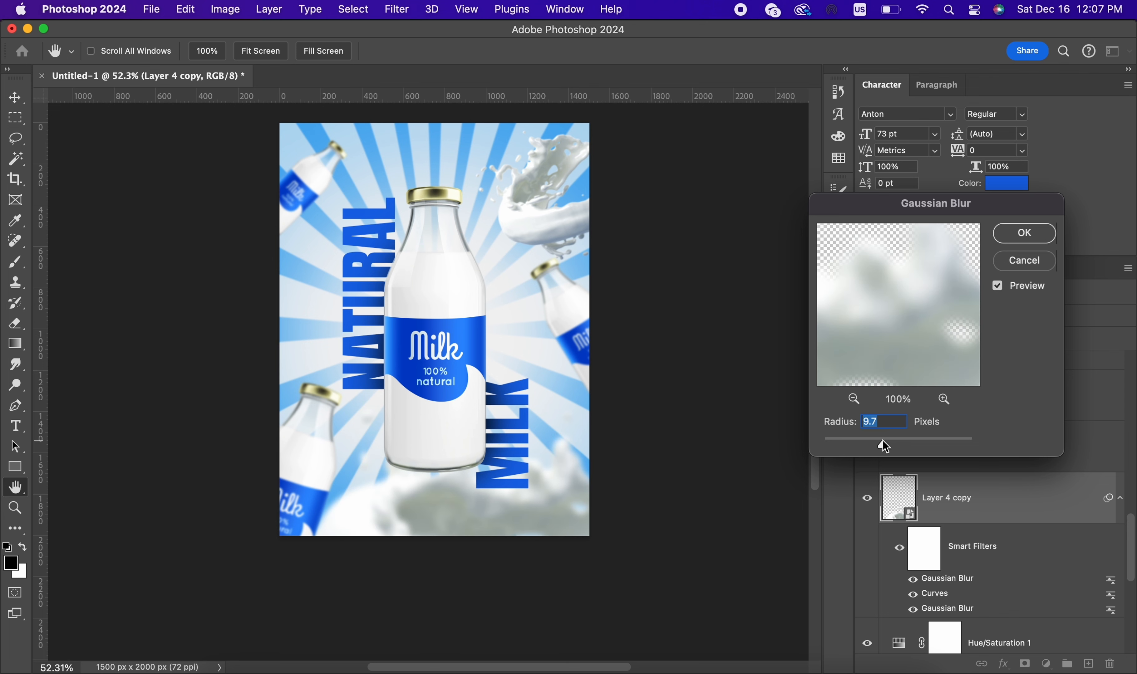
{"action": "left_click", "coordinate": [1024, 234]}
Step: Move the upper-right splash higher so that it runs off the poster's top edge
{"action": "key", "text": "super+0"}
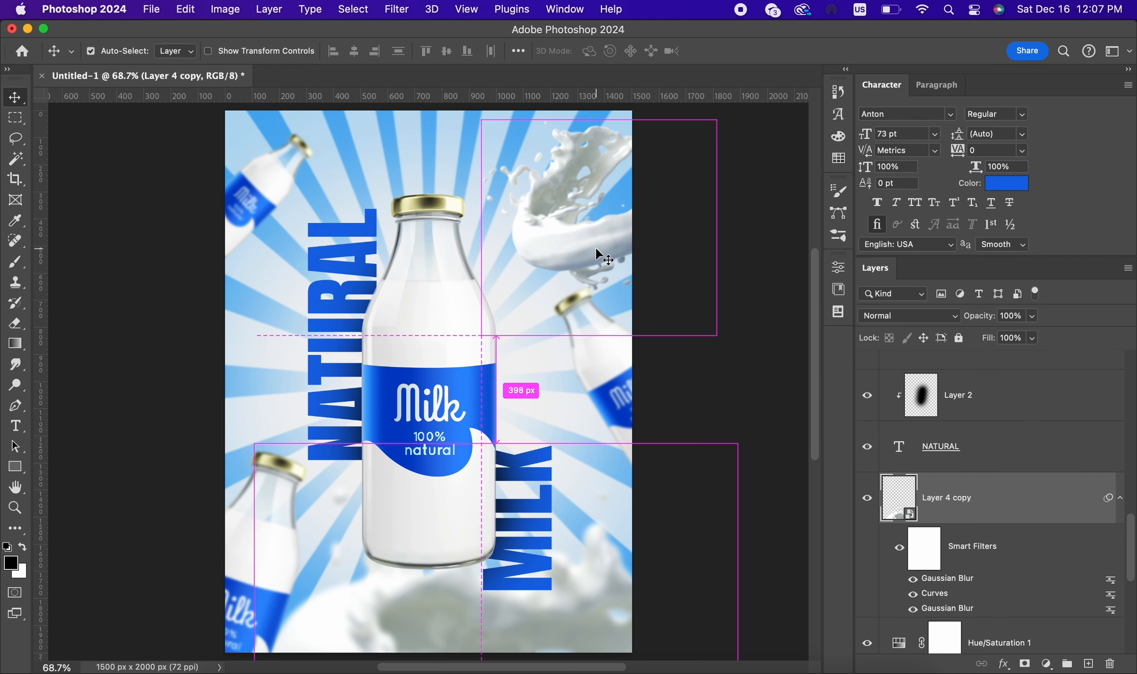
{"action": "left_click_drag", "start_coordinate": [596, 253], "coordinate": [740, 247]}
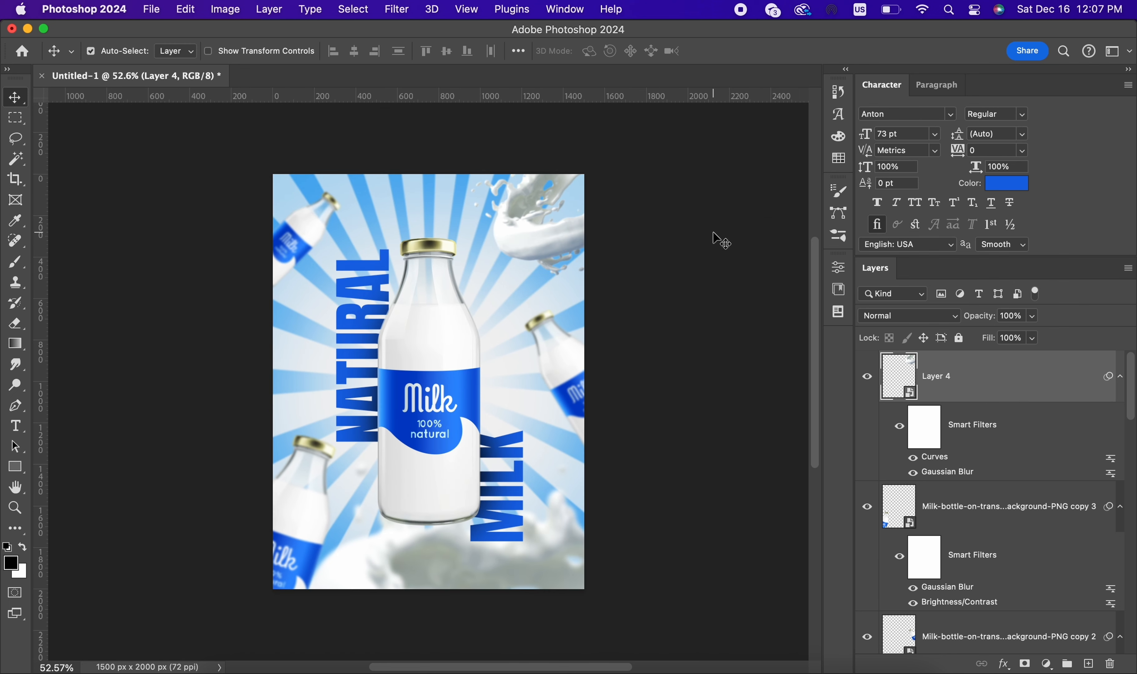
Step: Try blue tones for the Color Fill 1 background layer and set its colour to white (#ffffff)
{"action": "scroll", "coordinate": [1084, 538], "scroll_direction": "down", "scroll_amount": 10}
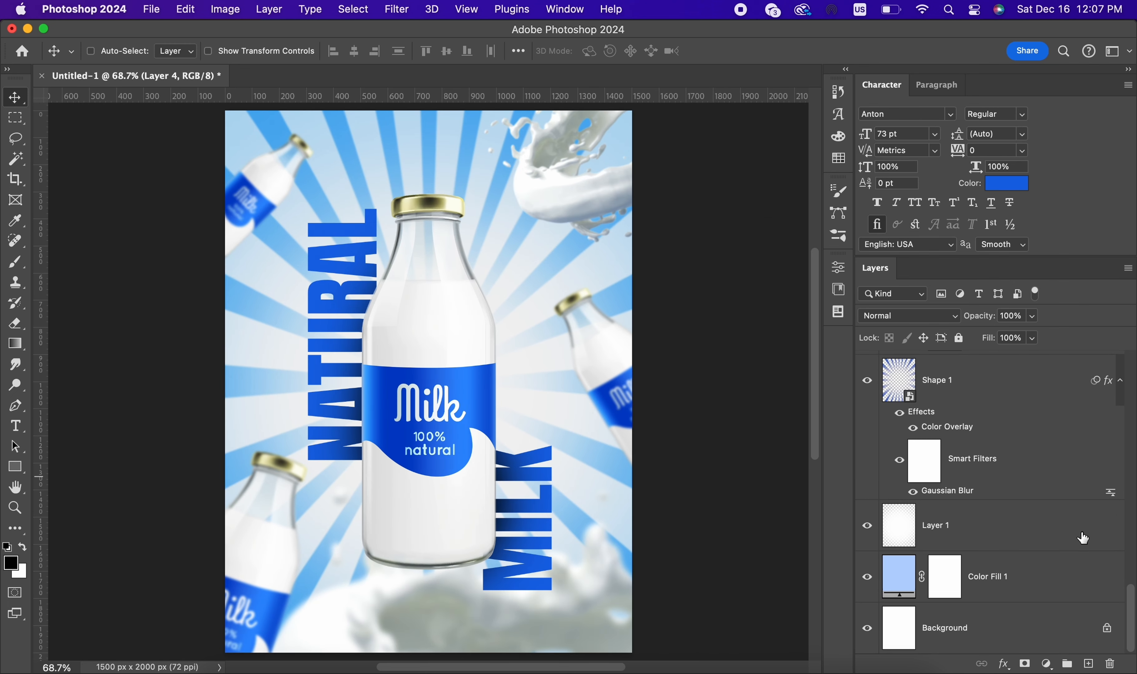
{"action": "left_click", "coordinate": [1037, 417]}
{"action": "left_click", "coordinate": [953, 584]}
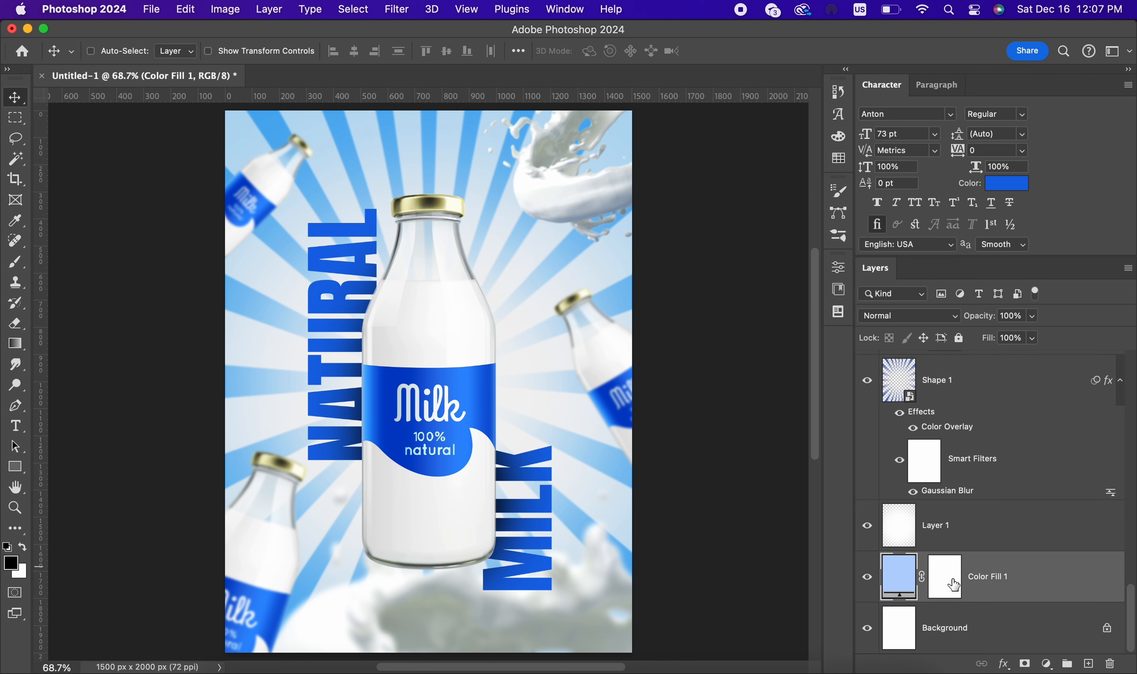
{"action": "double_click", "coordinate": [910, 580]}
{"action": "left_click", "coordinate": [743, 420]}
{"action": "left_click", "coordinate": [802, 495]}
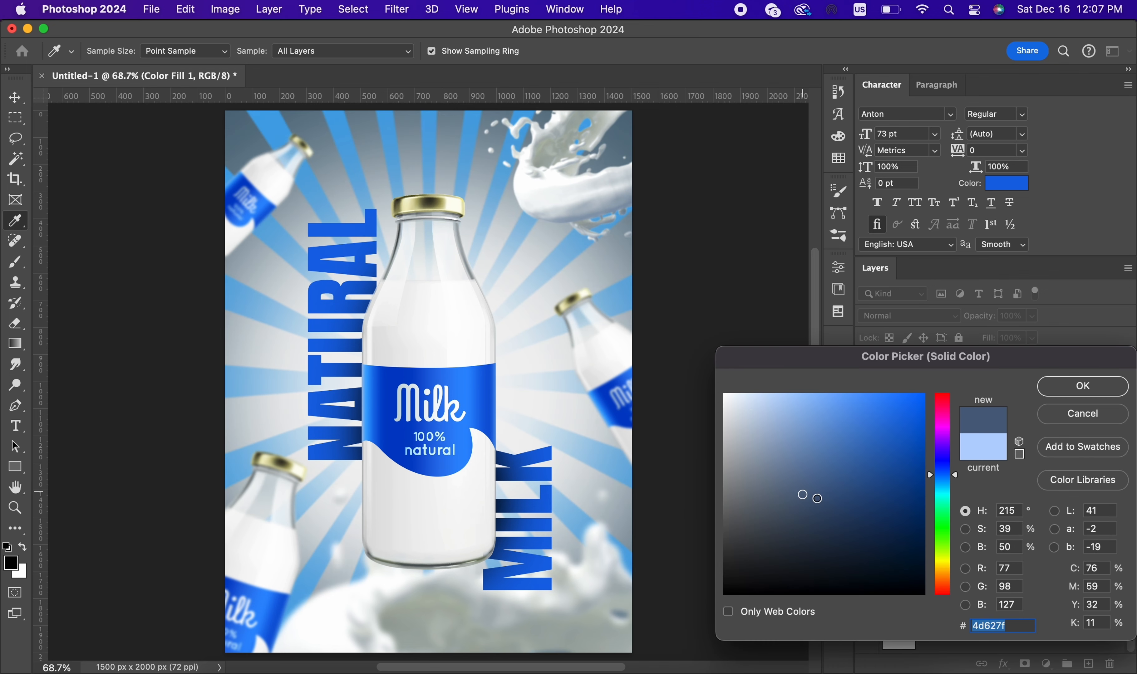
{"action": "left_click", "coordinate": [836, 528]}
{"action": "left_click", "coordinate": [547, 479]}
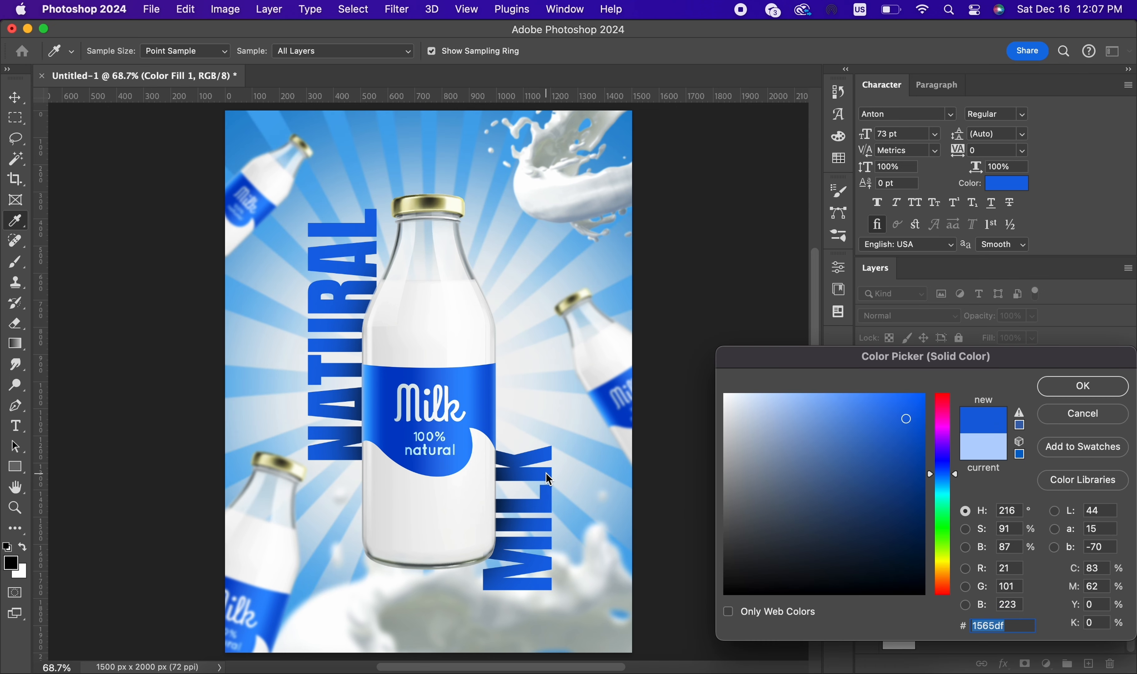
{"action": "left_click", "coordinate": [920, 484]}
{"action": "left_click", "coordinate": [433, 312]}
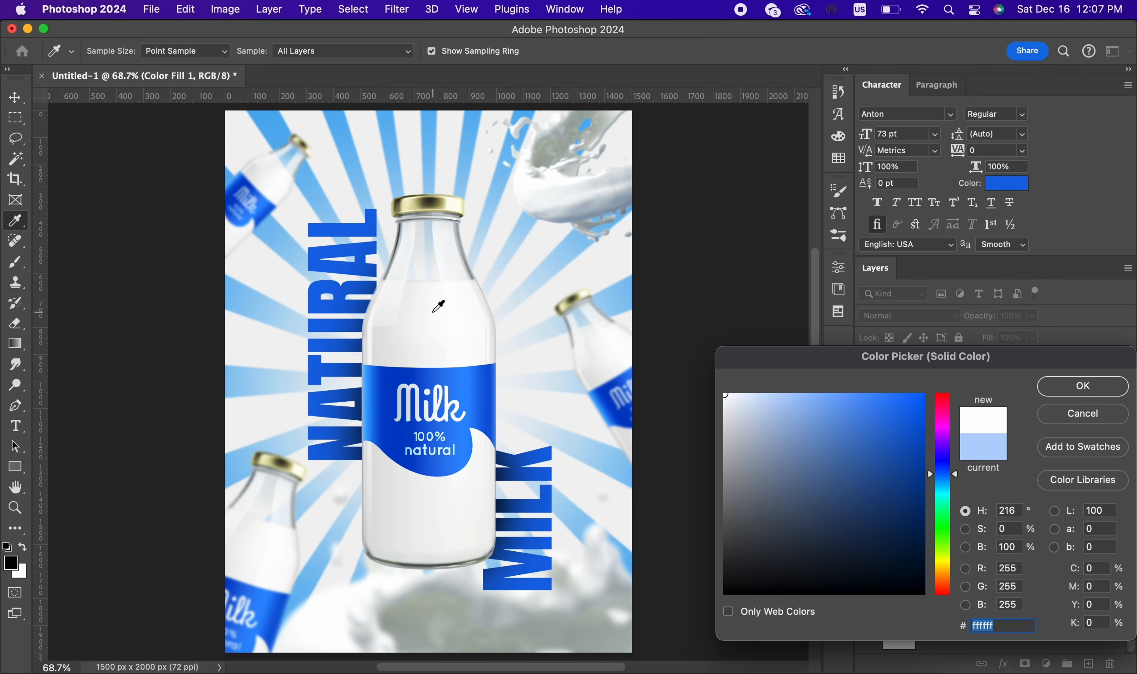
{"action": "left_click", "coordinate": [1057, 387]}
{"action": "left_click", "coordinate": [1009, 534]}
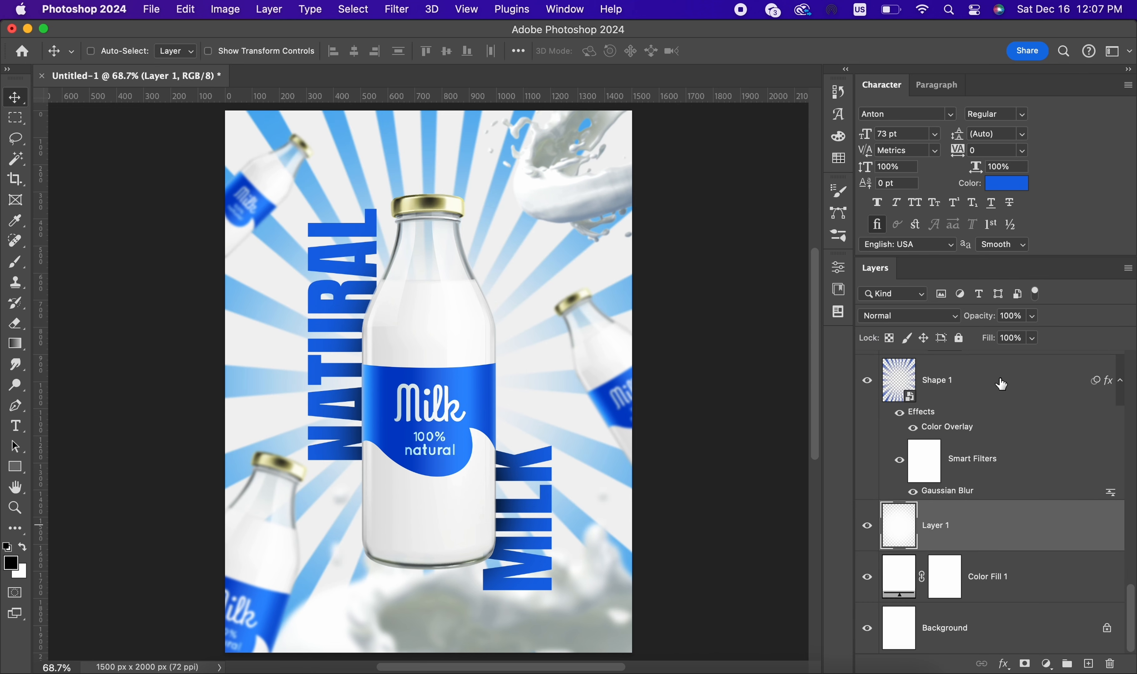
{"action": "left_click", "coordinate": [1001, 382]}
{"action": "left_click_drag", "start_coordinate": [1000, 336], "coordinate": [1034, 336]}
Step: Adjust the Hue/Saturation 1 layer above the sunburst to a hue of +6 and a lightness of +33
{"action": "scroll", "coordinate": [1015, 429], "scroll_direction": "up", "scroll_amount": 3}
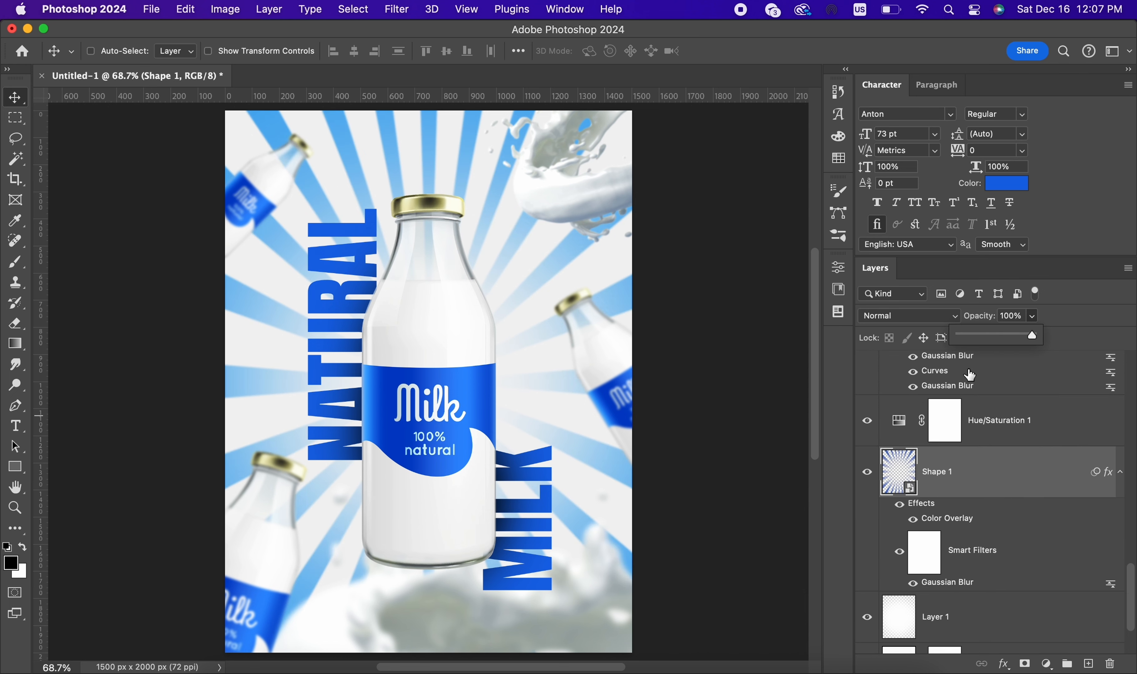
{"action": "left_click", "coordinate": [919, 431]}
{"action": "double_click", "coordinate": [895, 429]}
{"action": "mouse_move", "coordinate": [722, 370]}
{"action": "left_mouse_down"}
{"action": "mouse_move", "coordinate": [736, 373]}
{"action": "mouse_move", "coordinate": [727, 377]}
{"action": "left_mouse_up"}
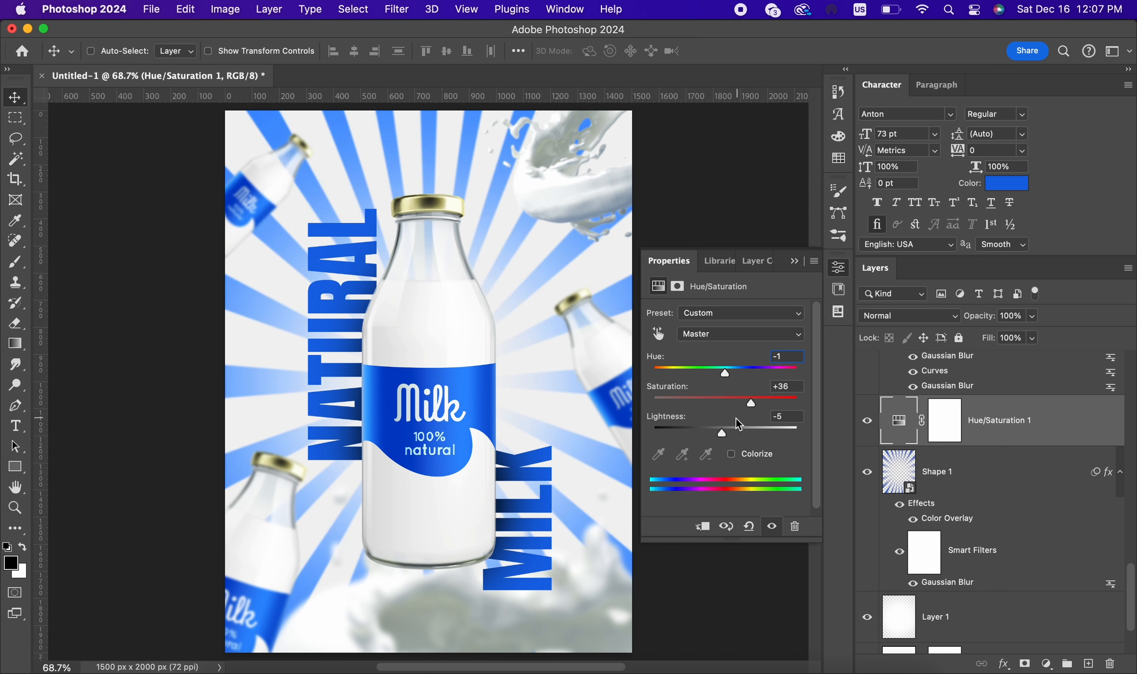
{"action": "left_click_drag", "start_coordinate": [722, 433], "coordinate": [760, 446]}
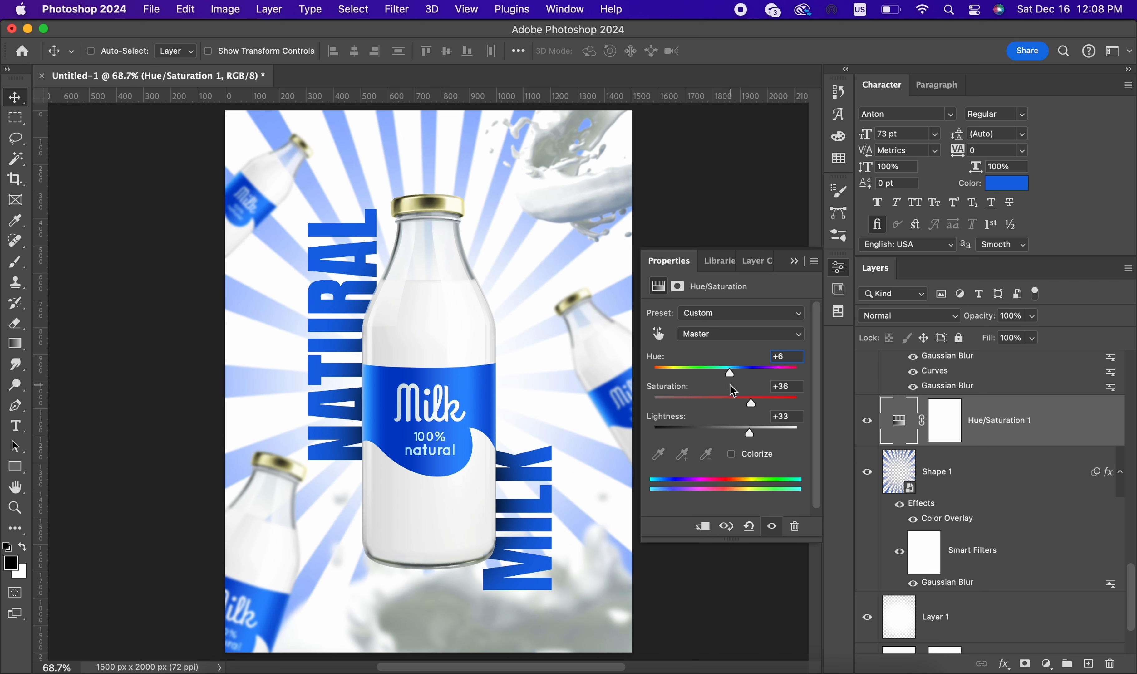
{"action": "left_click_drag", "start_coordinate": [742, 378], "coordinate": [728, 379]}
{"action": "left_click", "coordinate": [794, 262]}
{"action": "scroll", "coordinate": [710, 249], "scroll_direction": "down", "scroll_amount": 3}
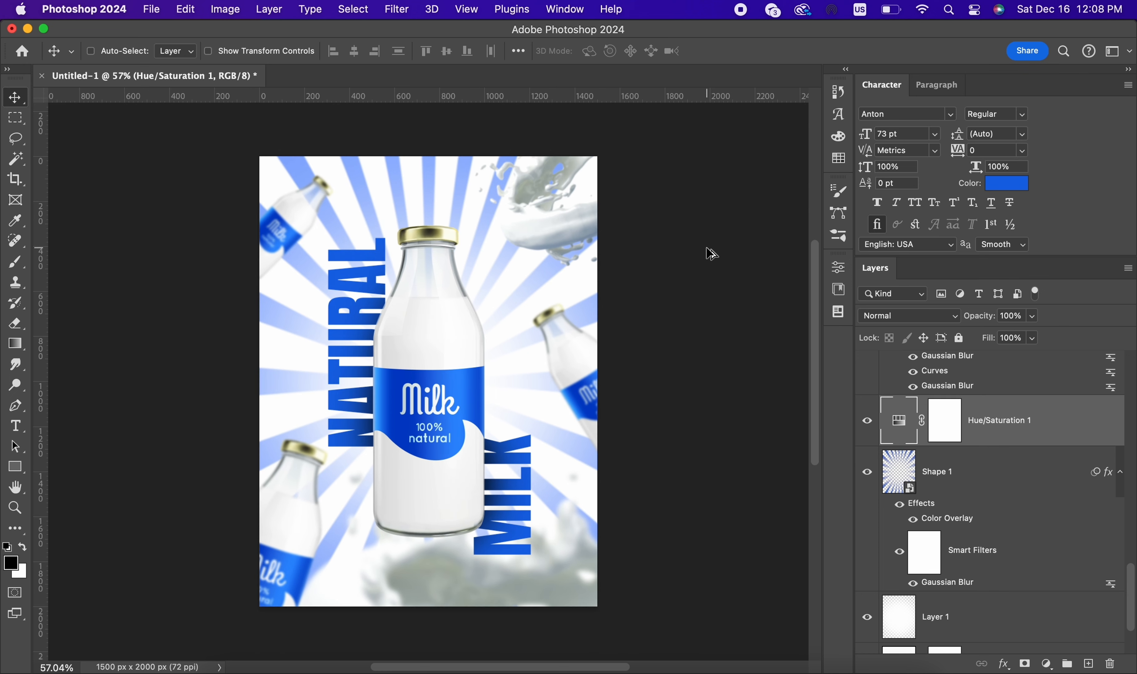
{"action": "key", "text": "super+0"}
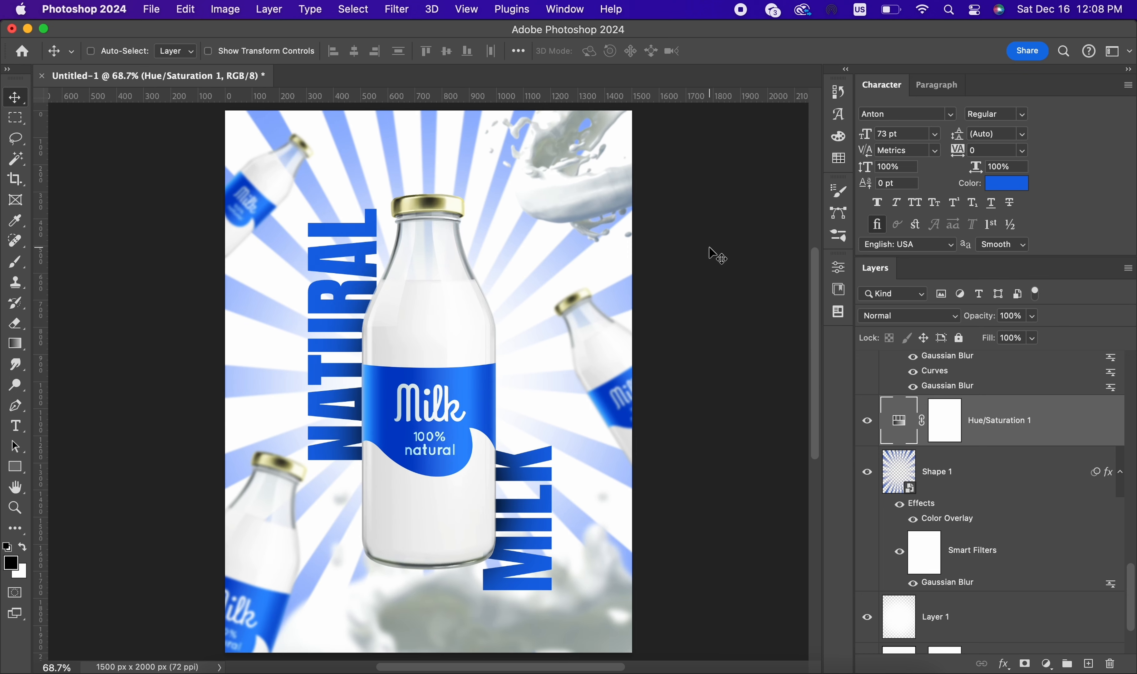
Step: Add a Brightness/Contrast adjustment clipped to the main milk bottle, with brightness -68 and contrast 10
{"action": "left_click", "coordinate": [408, 325], "text": "super"}
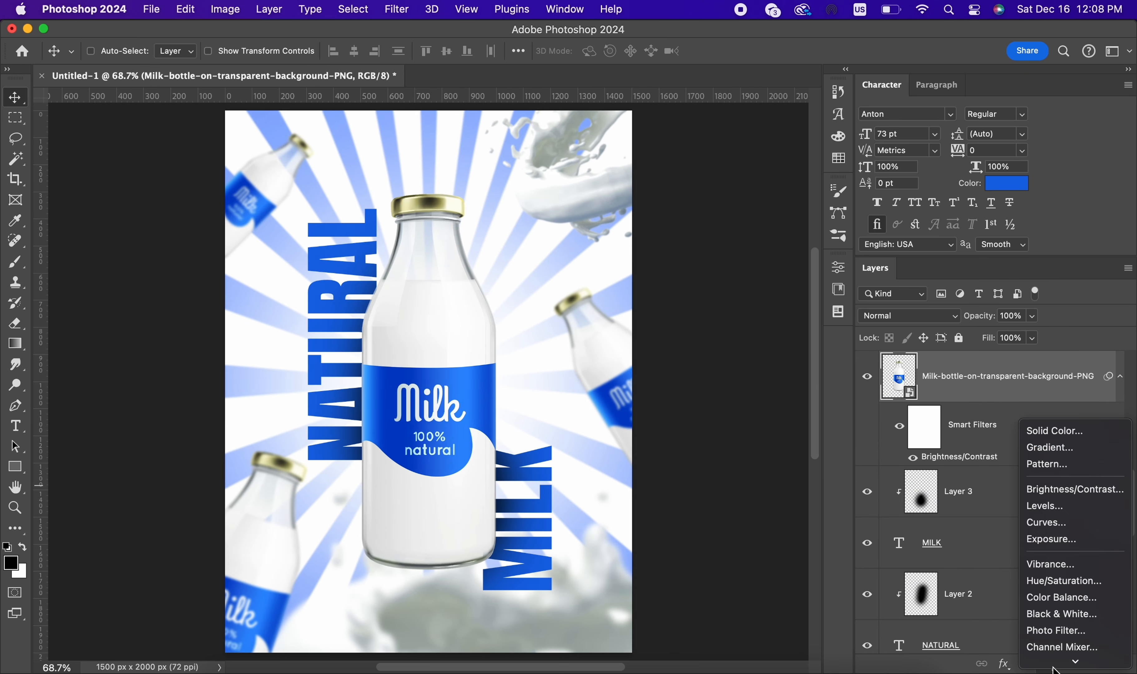
{"action": "left_click", "coordinate": [1089, 436]}
{"action": "left_click", "coordinate": [1062, 424]}
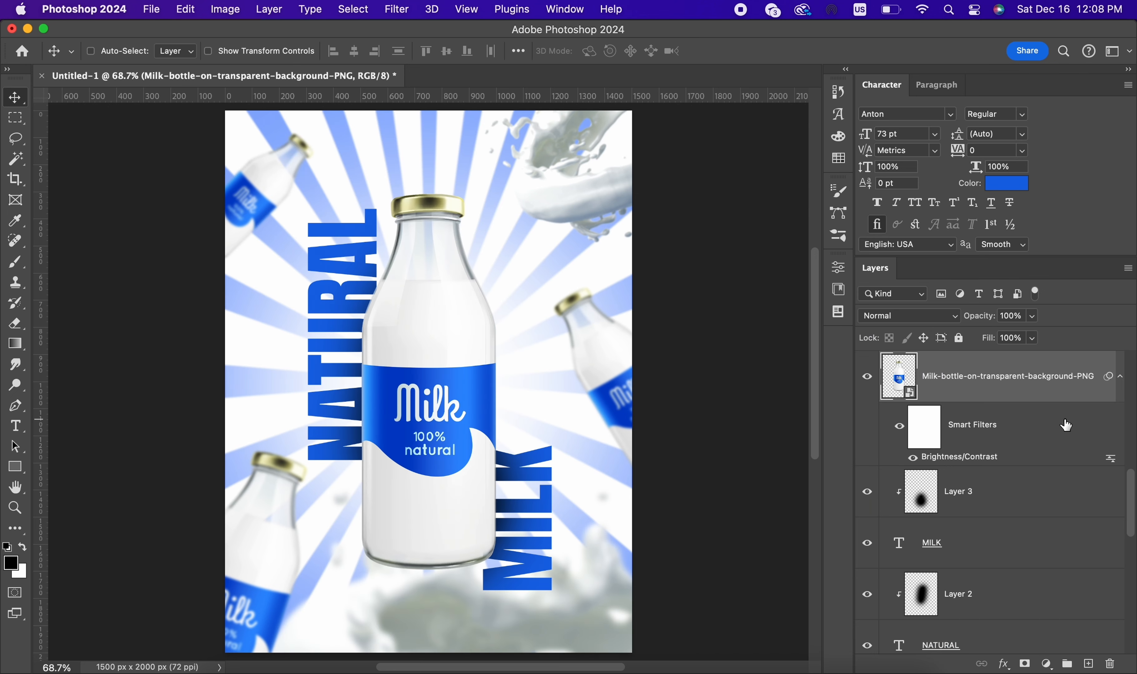
{"action": "left_click", "coordinate": [1046, 664]}
{"action": "left_click", "coordinate": [1075, 490]}
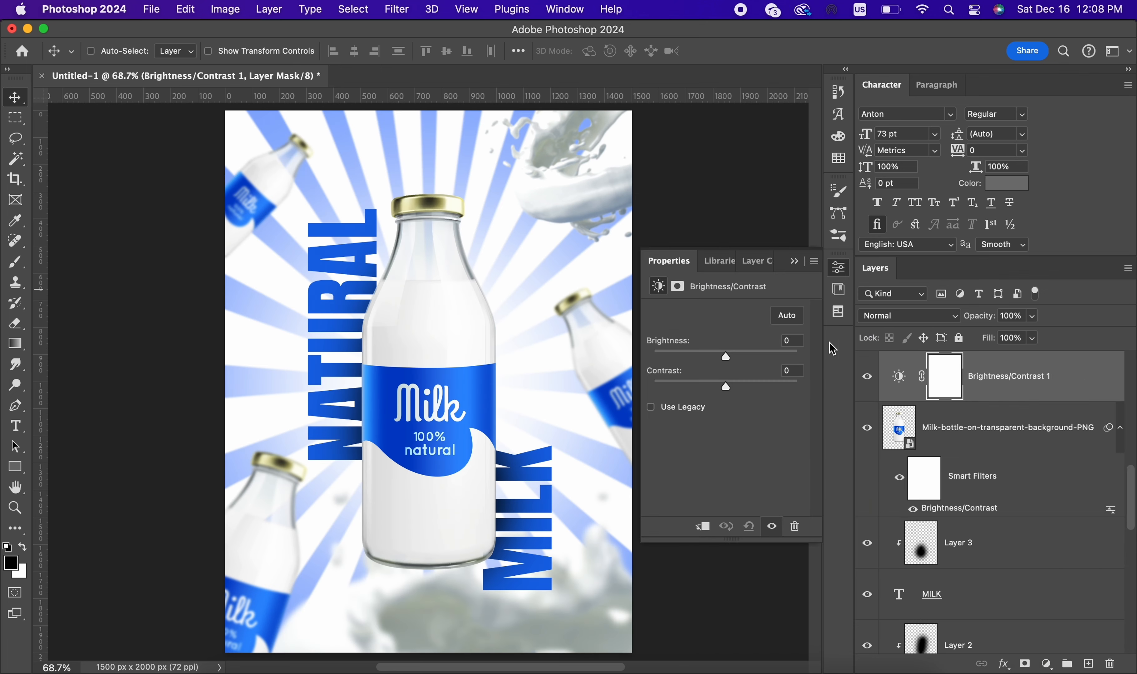
{"action": "left_click", "coordinate": [726, 528]}
{"action": "left_click_drag", "start_coordinate": [716, 360], "coordinate": [735, 393]}
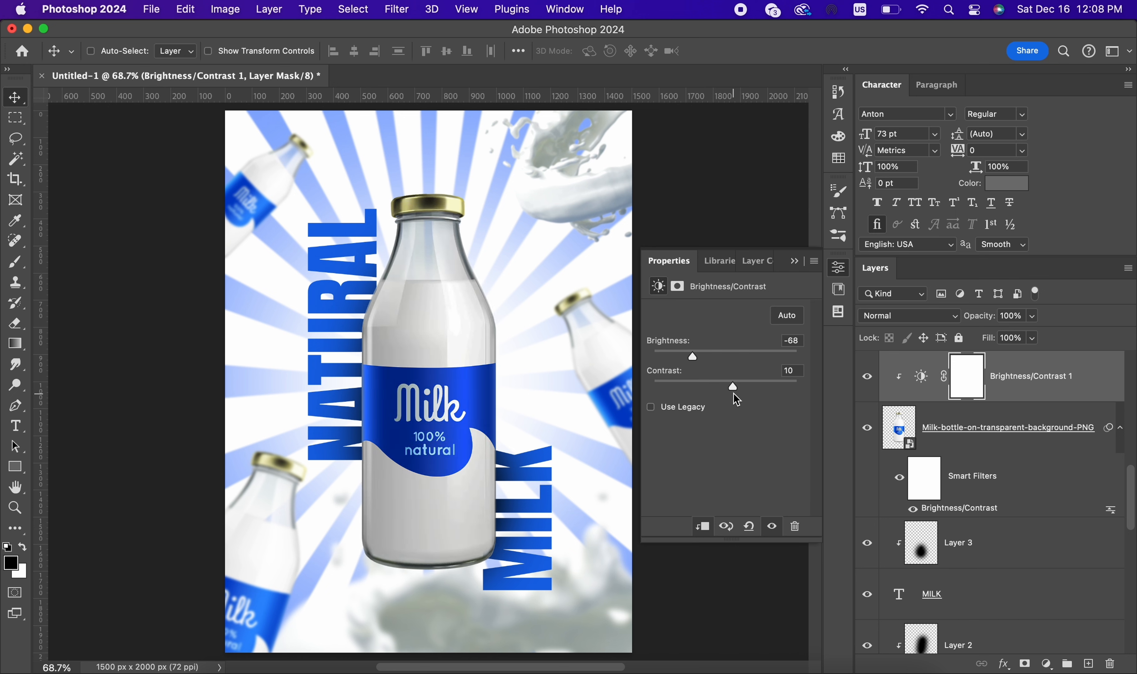
{"action": "left_click", "coordinate": [794, 261]}
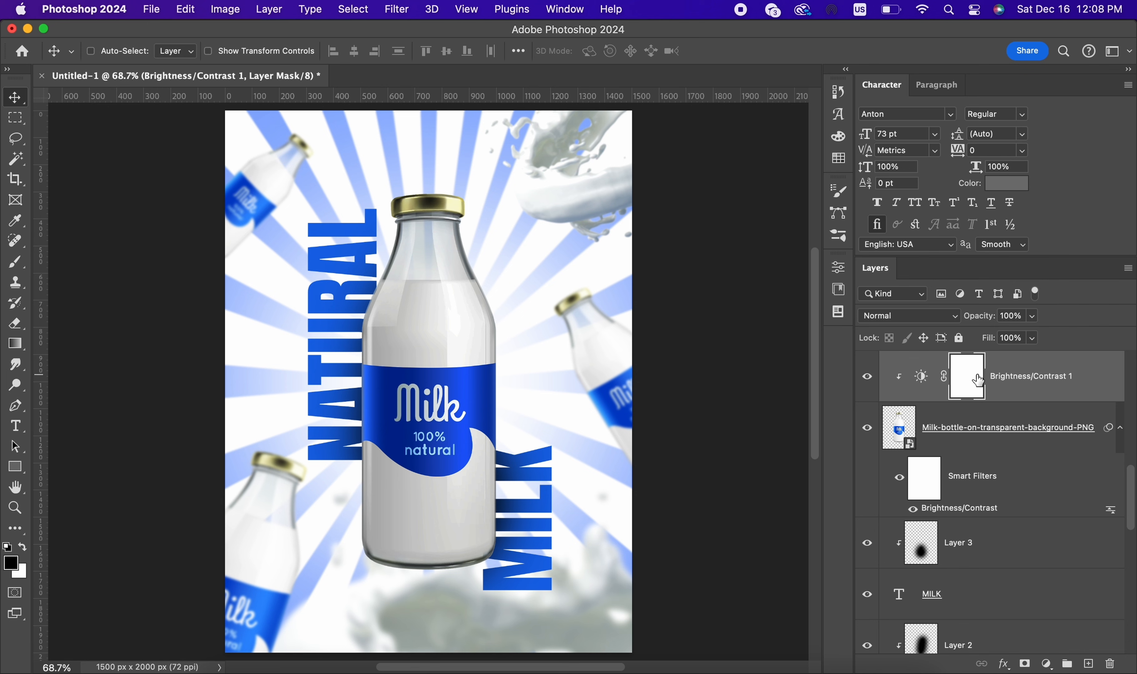
Step: Invert the Brightness/Contrast 1 mask and paint white with the 600 px soft brush over the bottle's lower right side, undoing the stray bottom stroke
{"action": "key", "text": "super+i"}
{"action": "key", "text": "b"}
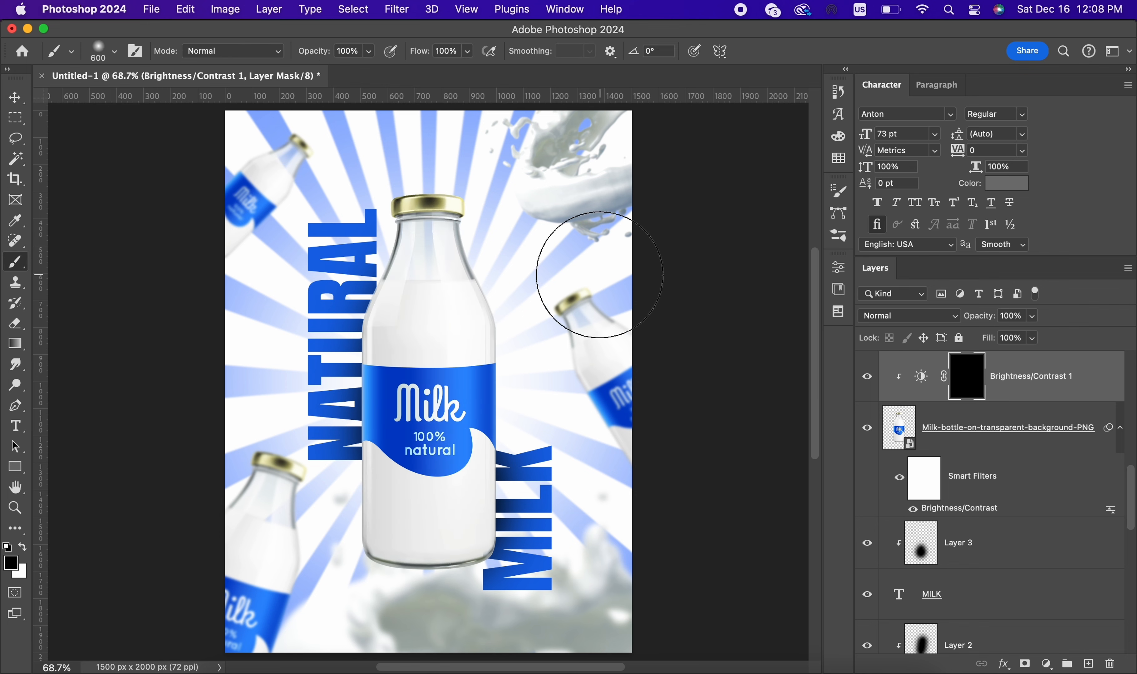
{"action": "key", "text": "x"}
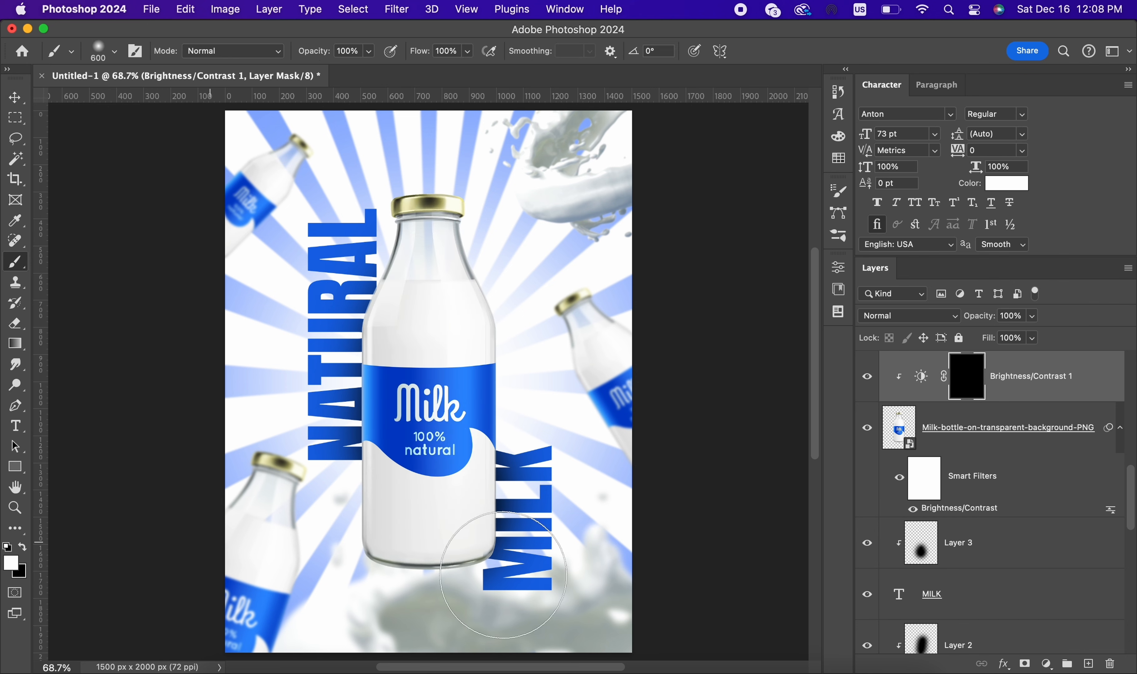
{"action": "left_click_drag", "start_coordinate": [536, 470], "coordinate": [517, 555]}
{"action": "left_click_drag", "start_coordinate": [345, 584], "coordinate": [616, 605]}
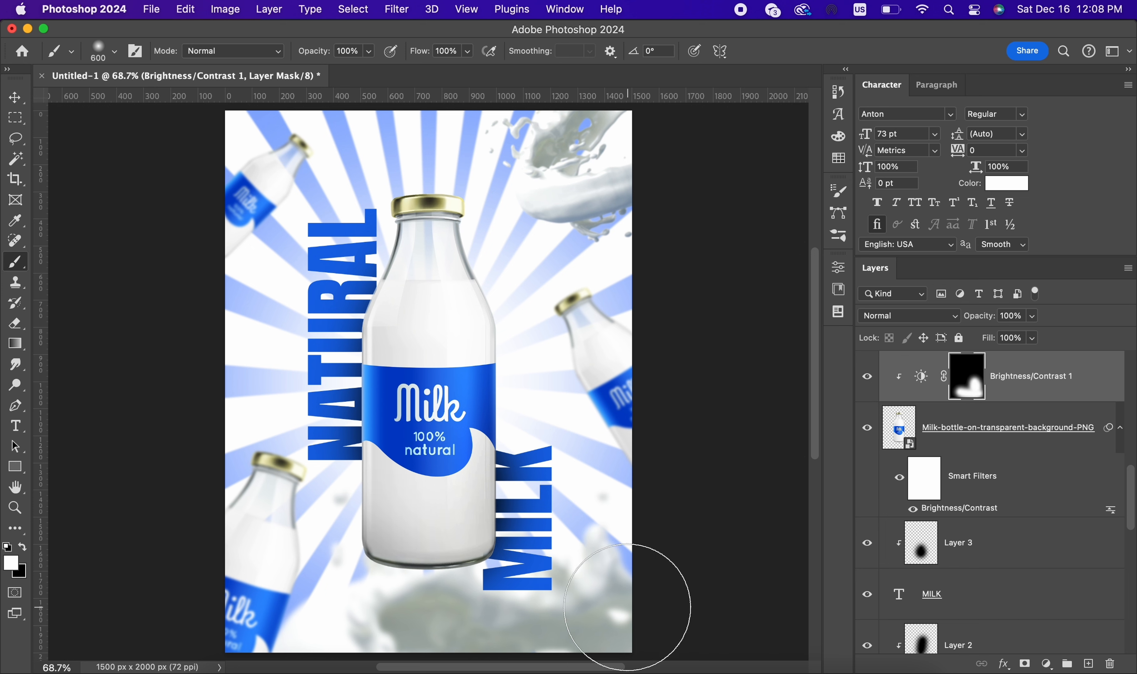
{"action": "key", "text": "super+z"}
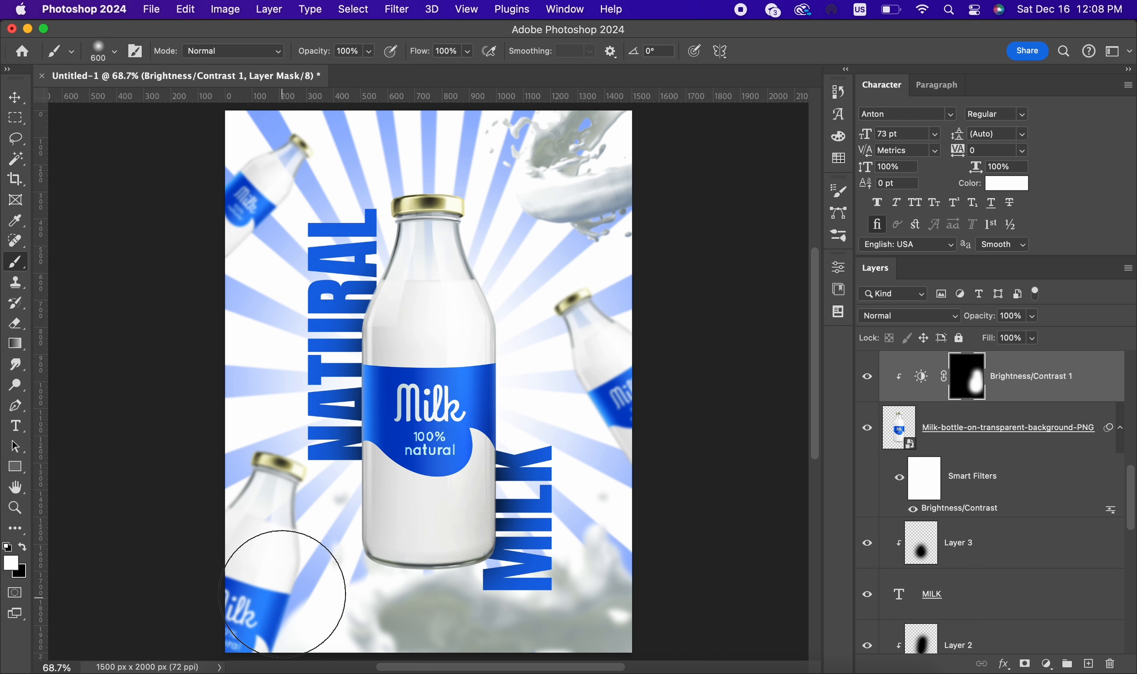
Step: Paint more white on the Brightness/Contrast 1 mask to darken the bottle's left side, base and neck
{"action": "left_click_drag", "start_coordinate": [311, 544], "coordinate": [577, 568]}
{"action": "scroll", "coordinate": [639, 357], "scroll_direction": "down", "scroll_amount": 3}
{"action": "left_click_drag", "start_coordinate": [455, 225], "coordinate": [362, 224]}
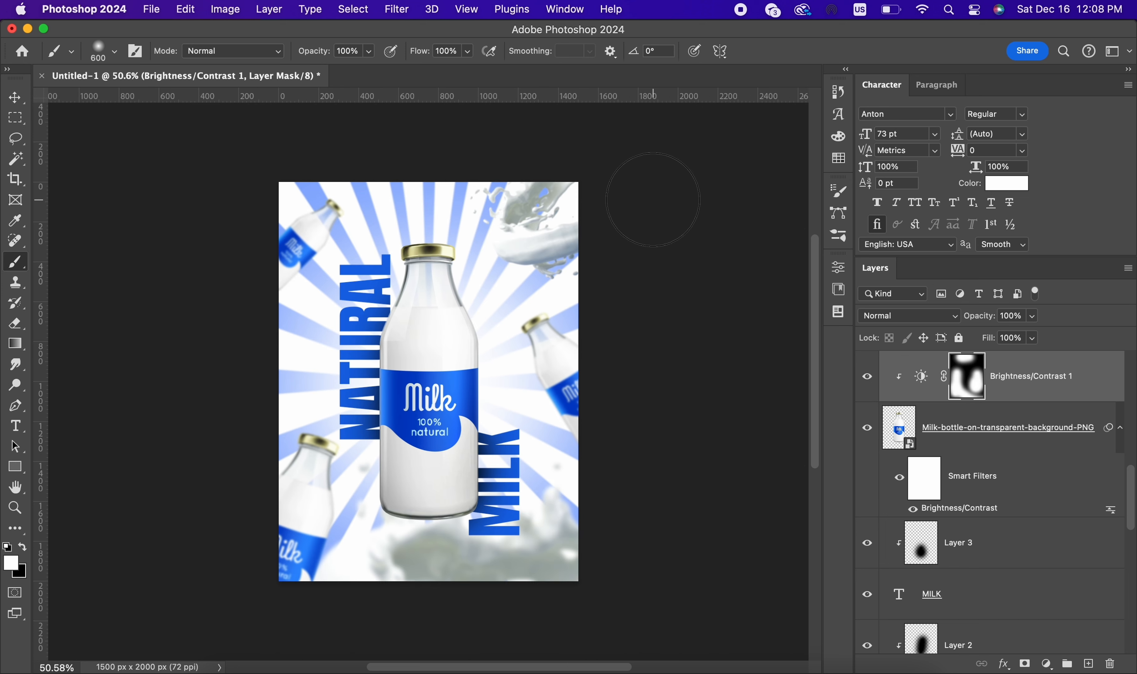
{"action": "left_click", "coordinate": [16, 97]}
{"action": "key", "text": "super+0"}
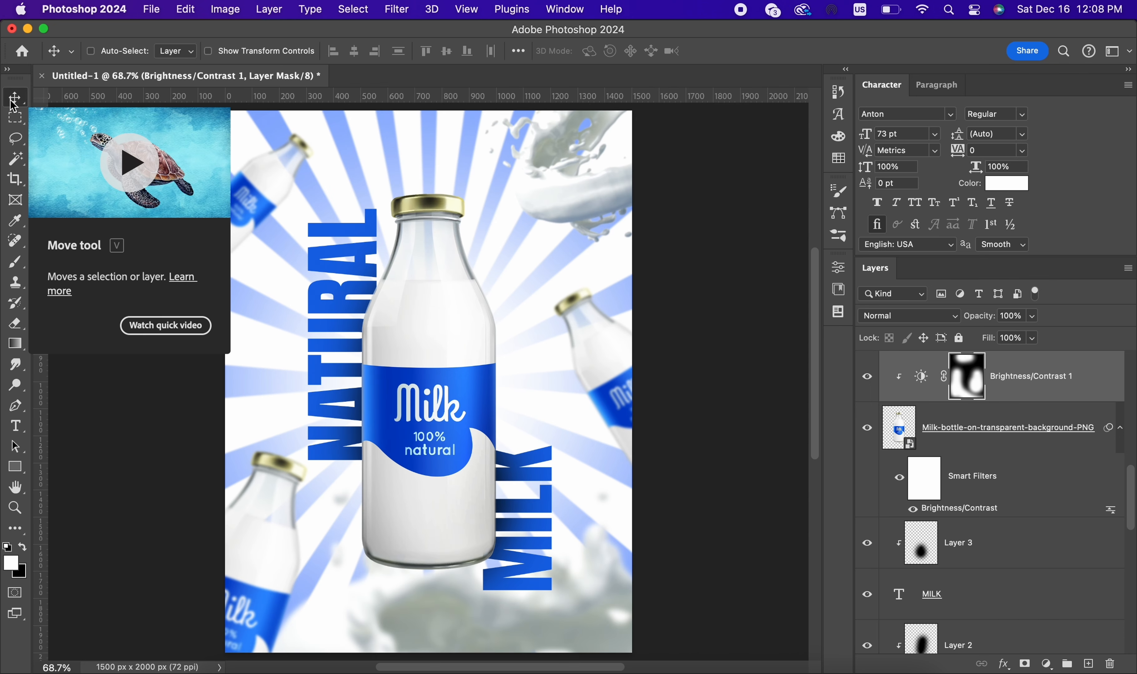
{"action": "left_click", "coordinate": [376, 222], "text": "super"}
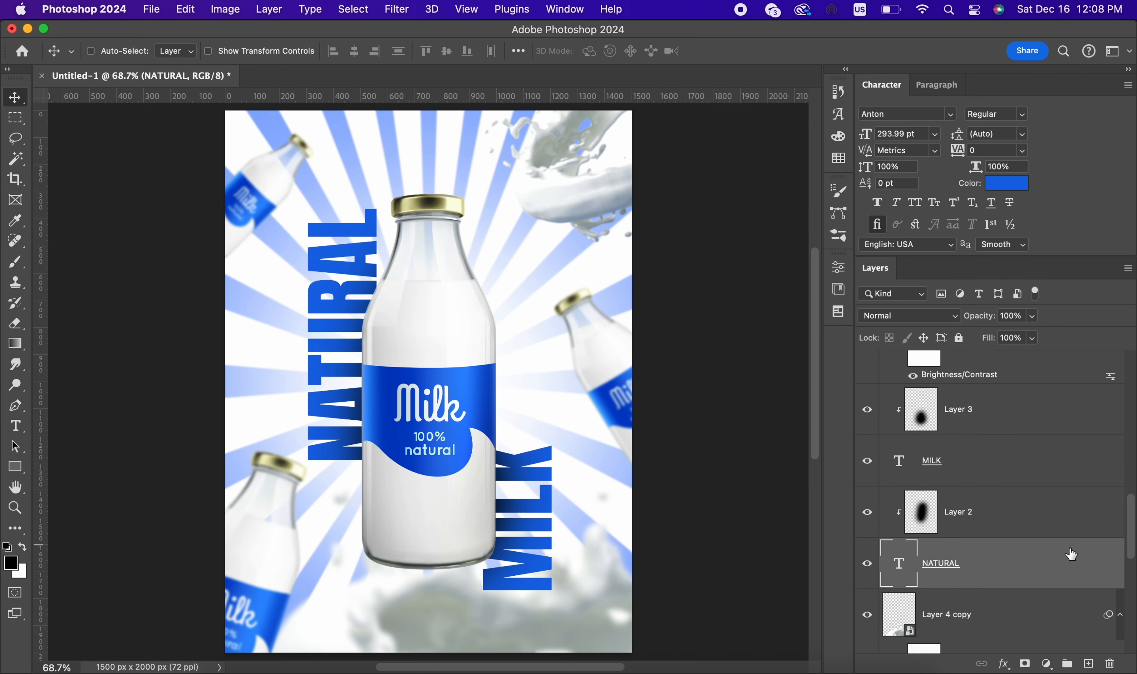
{"action": "scroll", "coordinate": [681, 401], "scroll_direction": "down", "scroll_amount": 5}
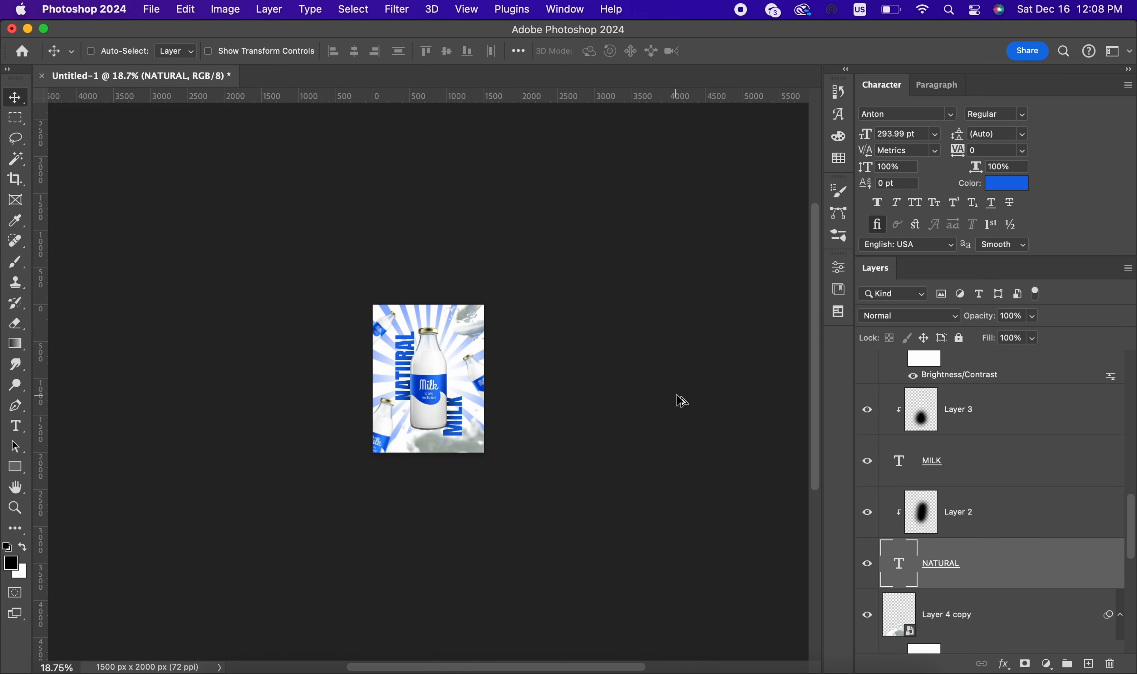
{"action": "key", "text": "super+0"}
Step: Hide the Hue/Saturation 1 adjustment layer above the sunburst
{"action": "scroll", "coordinate": [965, 439], "scroll_direction": "down", "scroll_amount": 5}
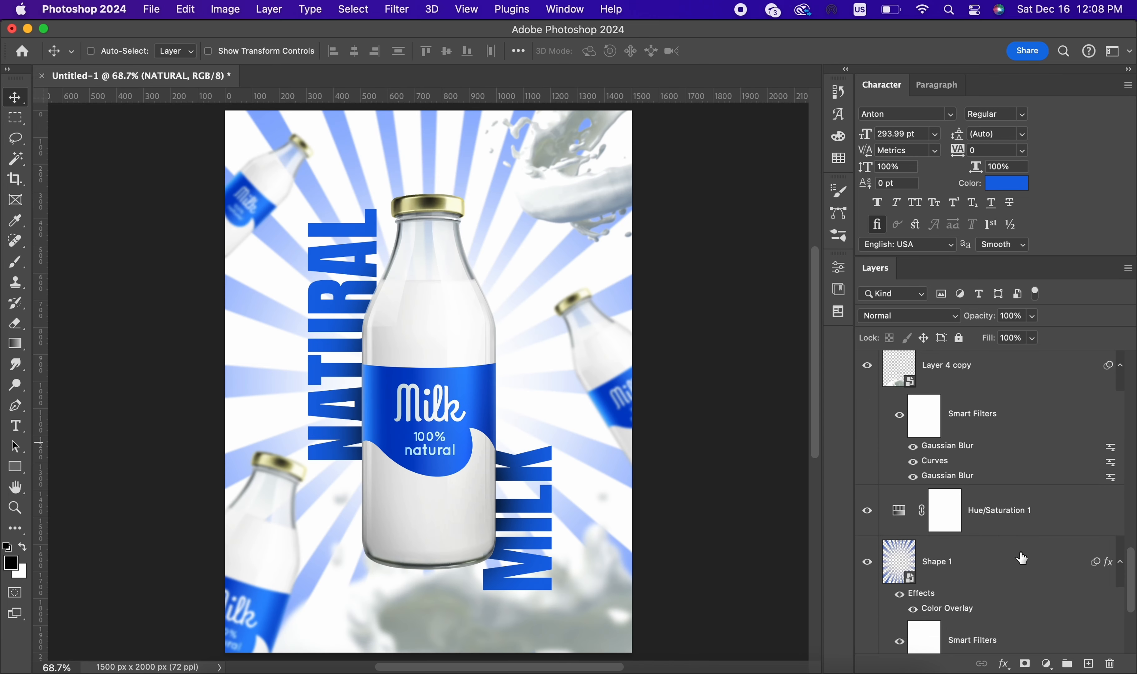
{"action": "left_click", "coordinate": [1017, 511]}
{"action": "scroll", "coordinate": [1017, 512], "scroll_direction": "down", "scroll_amount": 3}
{"action": "scroll", "coordinate": [1017, 512], "scroll_direction": "up", "scroll_amount": 2}
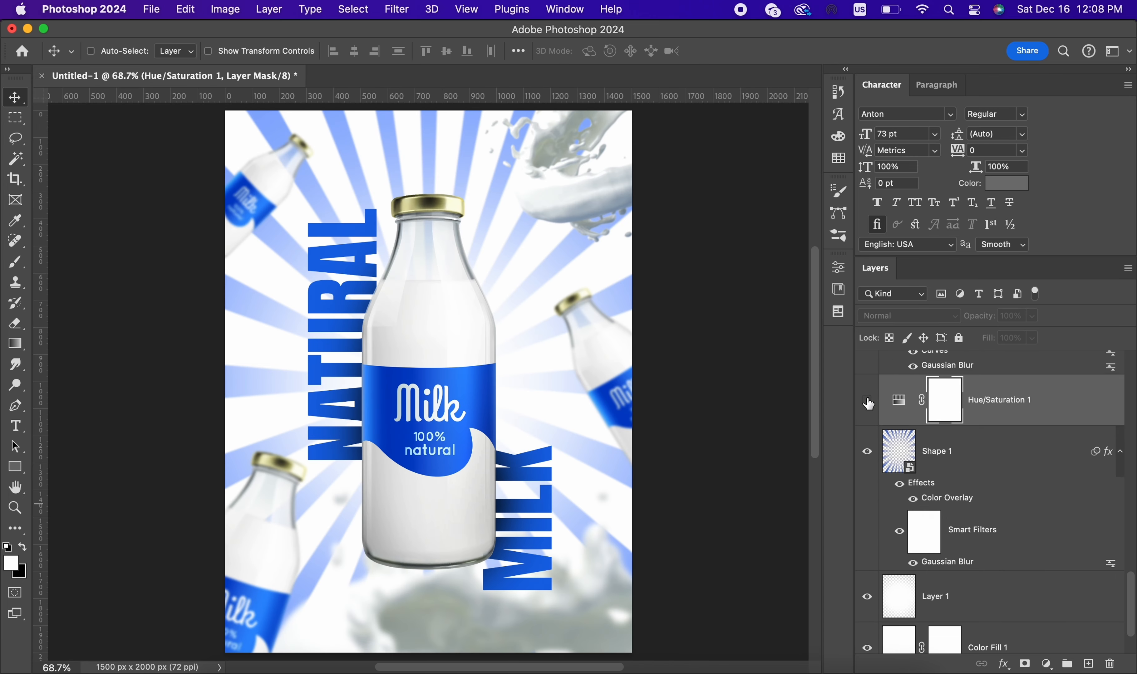
{"action": "left_click", "coordinate": [966, 442]}
Step: Change the Color Fill 1 background layer to dark blue (#083c9f)
{"action": "scroll", "coordinate": [992, 498], "scroll_direction": "down", "scroll_amount": 2}
{"action": "left_click", "coordinate": [987, 533]}
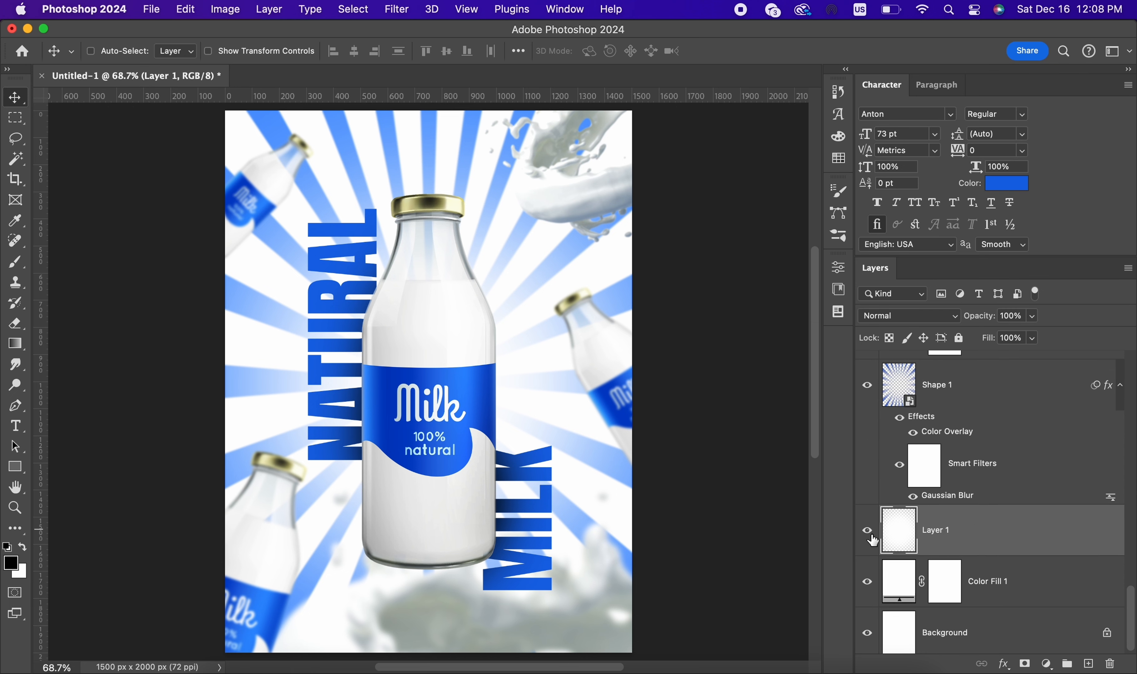
{"action": "double_click", "coordinate": [894, 572]}
{"action": "left_click", "coordinate": [495, 375]}
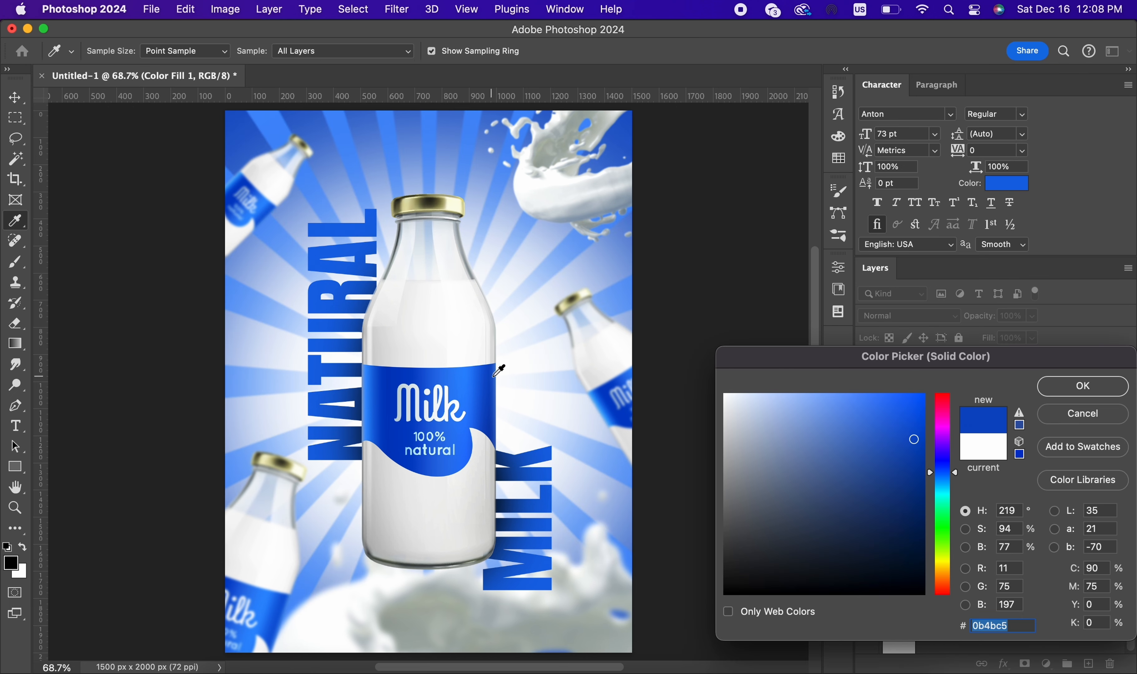
{"action": "left_click", "coordinate": [914, 469]}
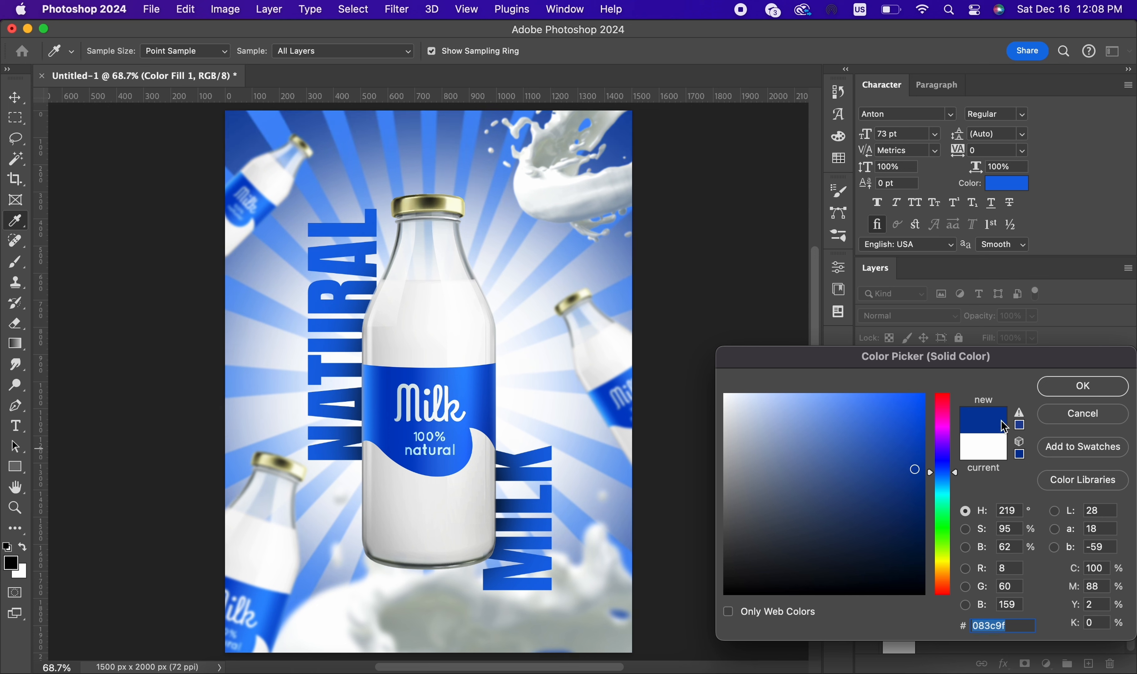
{"action": "left_click", "coordinate": [1091, 387]}
Step: Add a Color Overlay to the Layer 1 glow in medium blue (#3d86ef) at 100% opacity
{"action": "double_click", "coordinate": [1053, 540]}
{"action": "left_click", "coordinate": [544, 358]}
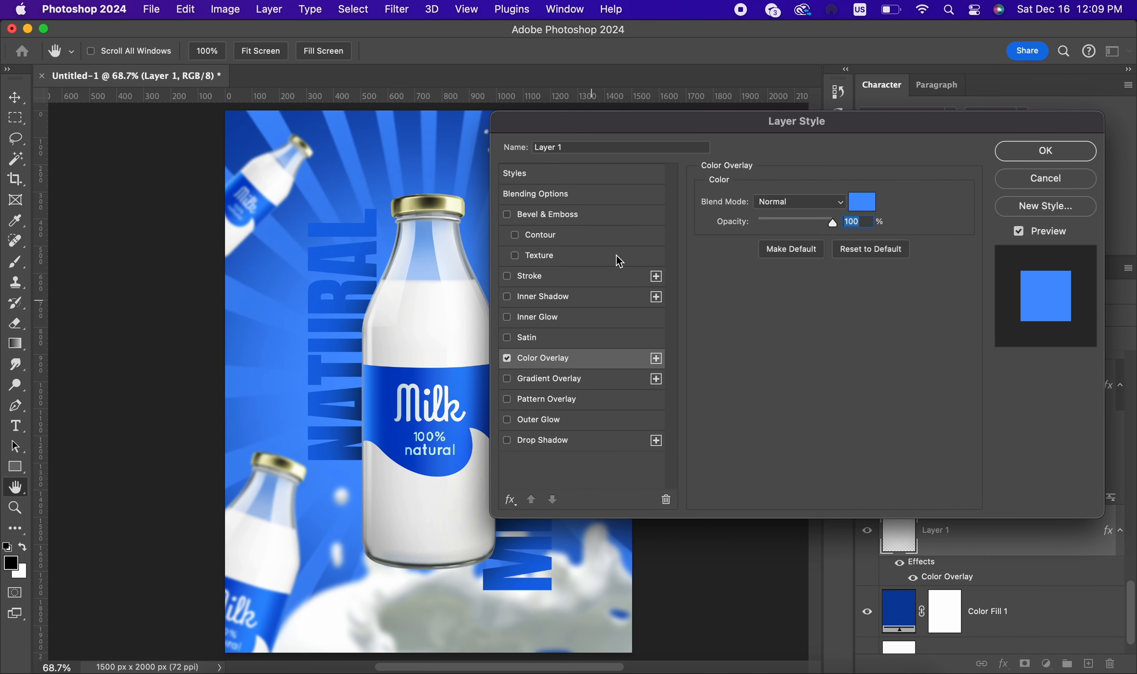
{"action": "left_click_drag", "start_coordinate": [686, 130], "coordinate": [844, 128]}
{"action": "left_click", "coordinate": [1021, 200]}
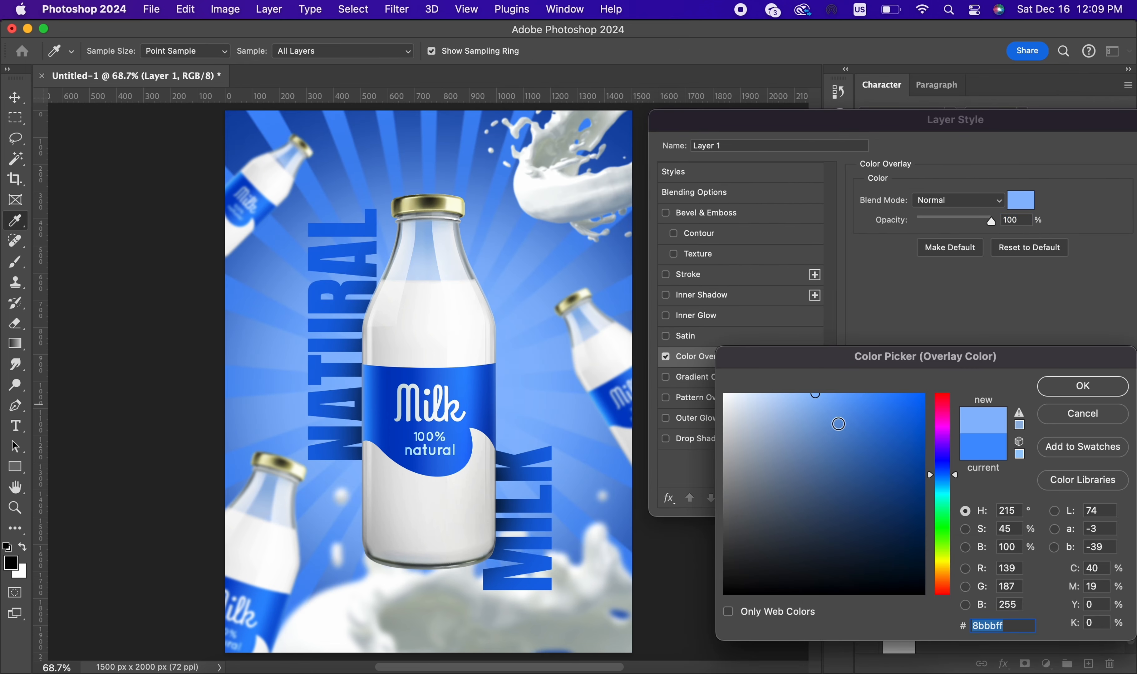
{"action": "mouse_move", "coordinate": [870, 400]}
{"action": "left_mouse_down"}
{"action": "mouse_move", "coordinate": [858, 422]}
{"action": "mouse_move", "coordinate": [870, 412]}
{"action": "left_mouse_up"}
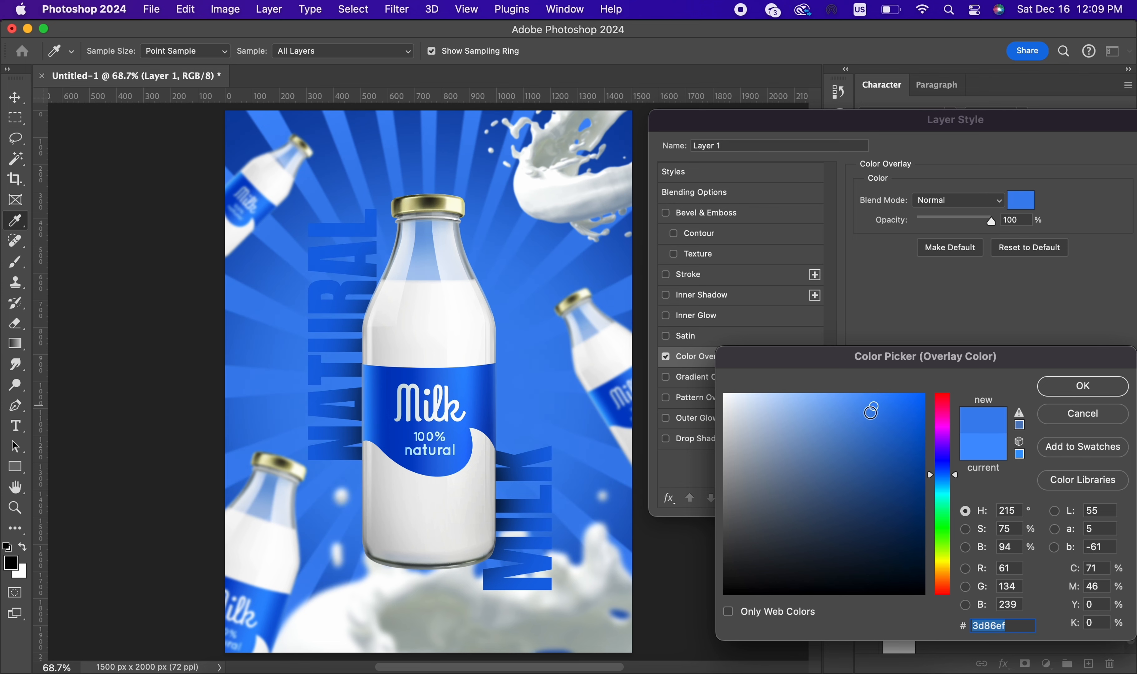
{"action": "left_click", "coordinate": [1080, 393]}
{"action": "left_click_drag", "start_coordinate": [1060, 128], "coordinate": [901, 128]}
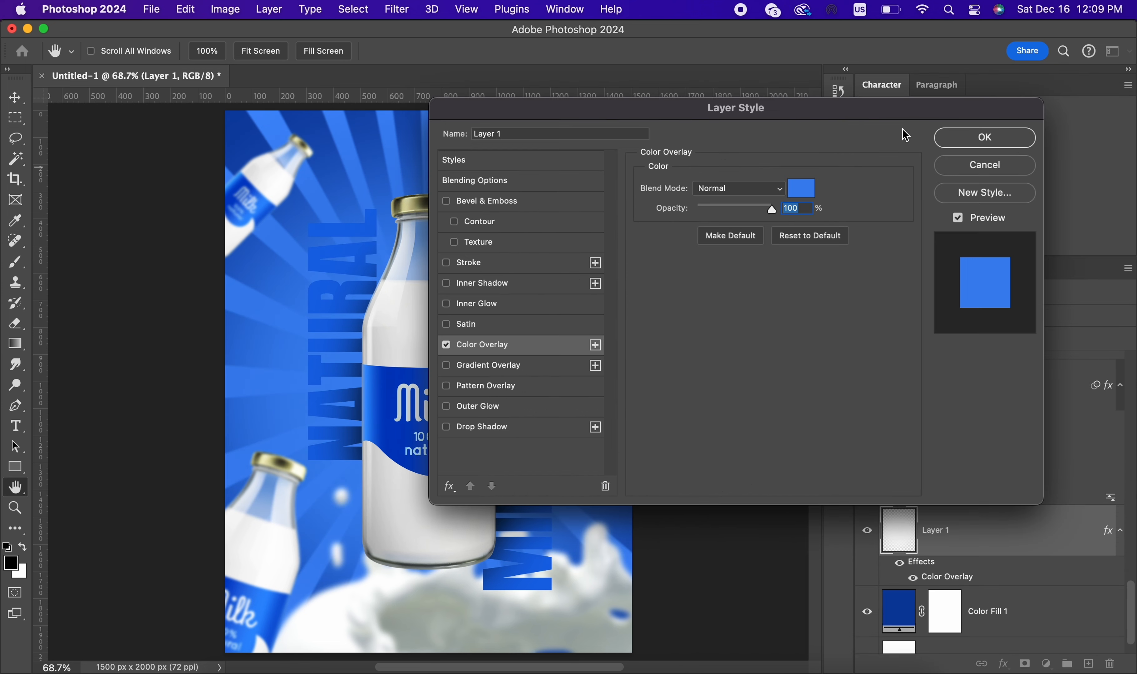
{"action": "left_click", "coordinate": [1013, 147]}
Step: Compare the poster with and without the bottom milk splash, and delete its layer, Layer 4 copy
{"action": "scroll", "coordinate": [953, 431], "scroll_direction": "up", "scroll_amount": 5}
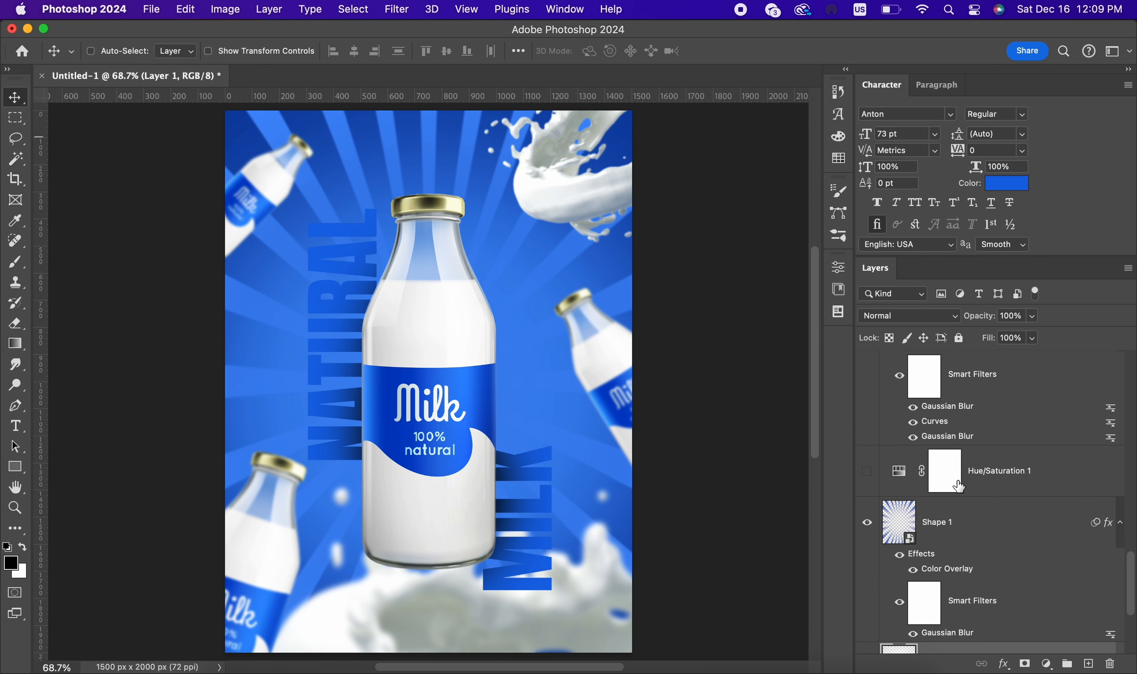
{"action": "left_click", "coordinate": [969, 509]}
{"action": "left_click", "coordinate": [868, 471]}
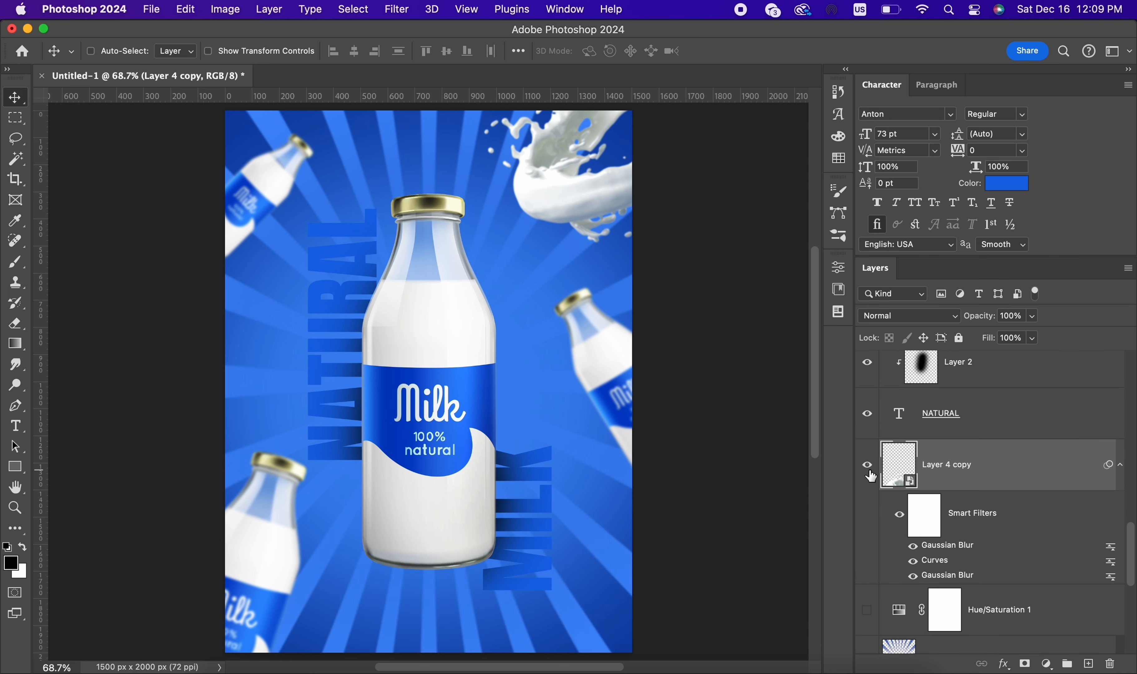
{"action": "left_click", "coordinate": [869, 471]}
{"action": "left_click", "coordinate": [869, 470]}
{"action": "left_click", "coordinate": [868, 470]}
{"action": "key", "text": "Delete"}
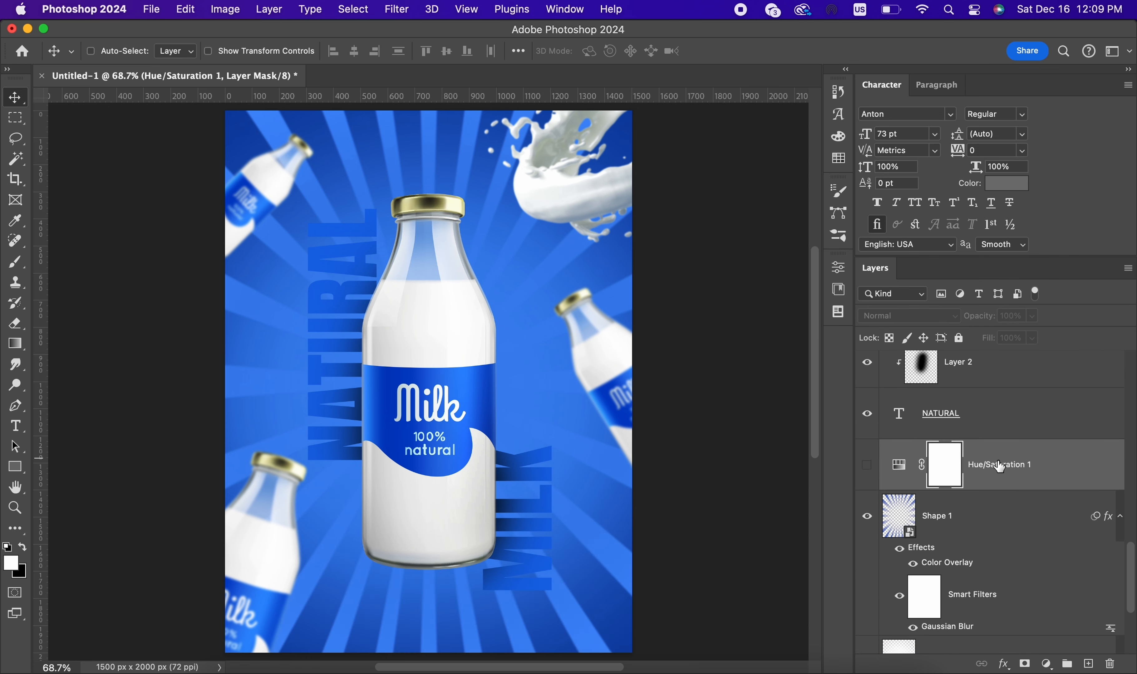
Step: Set the colour of the NATURAL text to white
{"action": "scroll", "coordinate": [558, 343], "scroll_direction": "down", "scroll_amount": 2}
{"action": "left_click", "coordinate": [987, 425]}
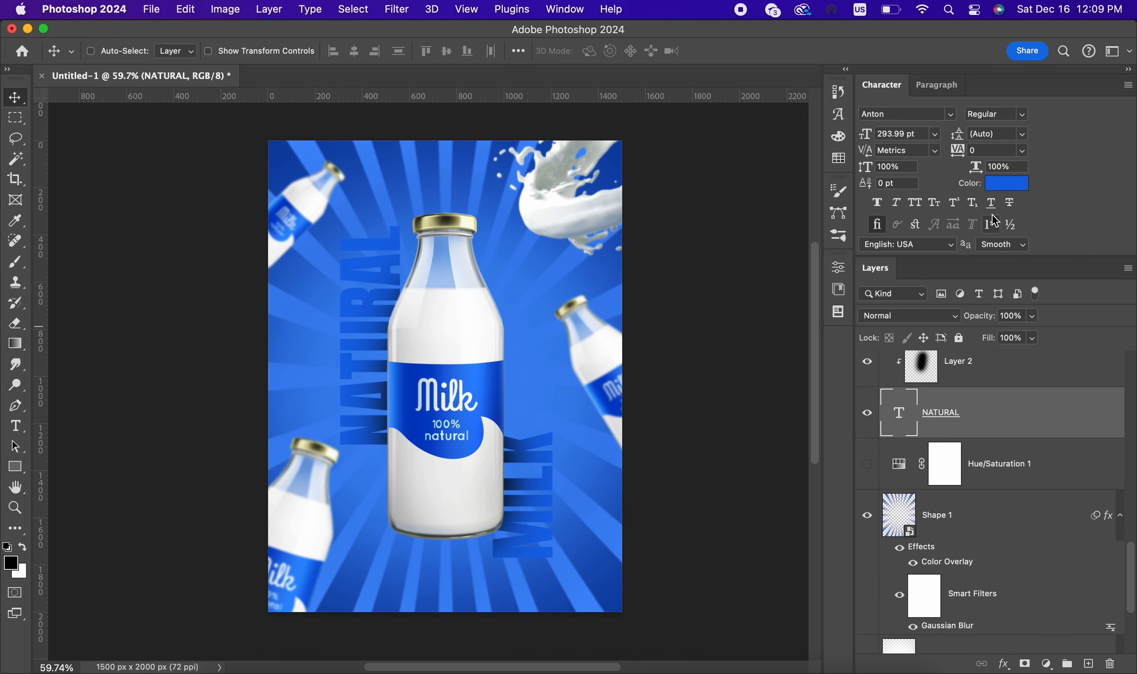
{"action": "left_click", "coordinate": [1002, 189]}
{"action": "left_click", "coordinate": [578, 213]}
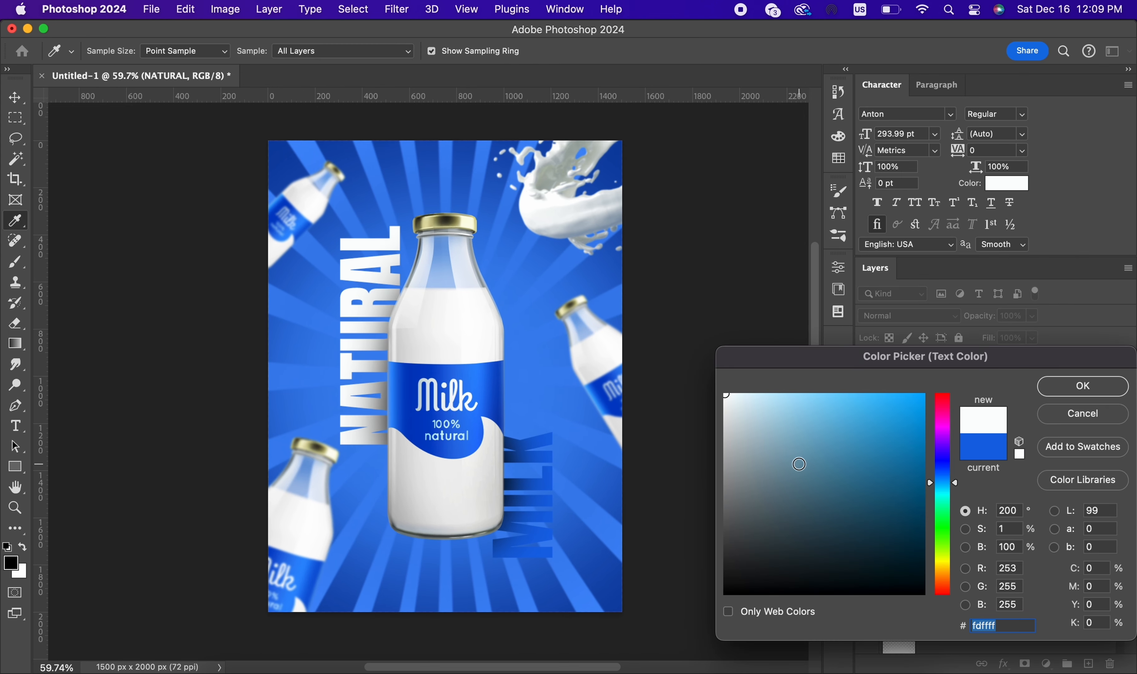
{"action": "left_click", "coordinate": [578, 347]}
{"action": "left_click", "coordinate": [1060, 393]}
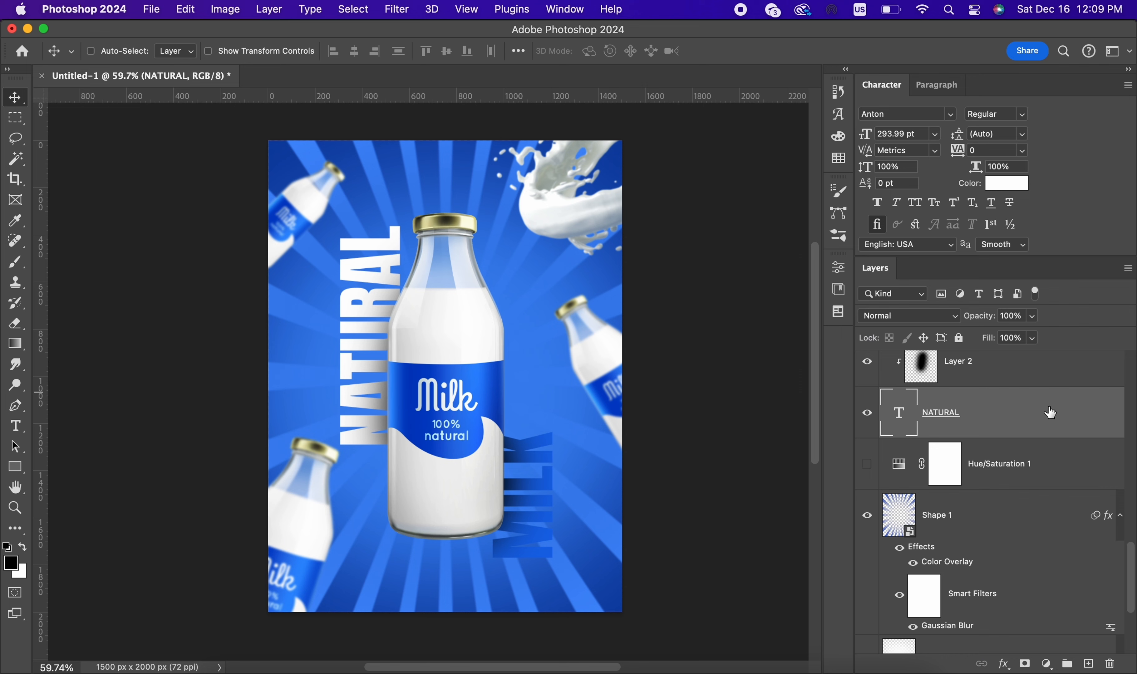
Step: Add a white Color Overlay at 100% opacity with Normal blending to the MILK text layer
{"action": "scroll", "coordinate": [1038, 419], "scroll_direction": "up", "scroll_amount": 2}
{"action": "left_click", "coordinate": [1025, 396]}
{"action": "double_click", "coordinate": [1042, 394]}
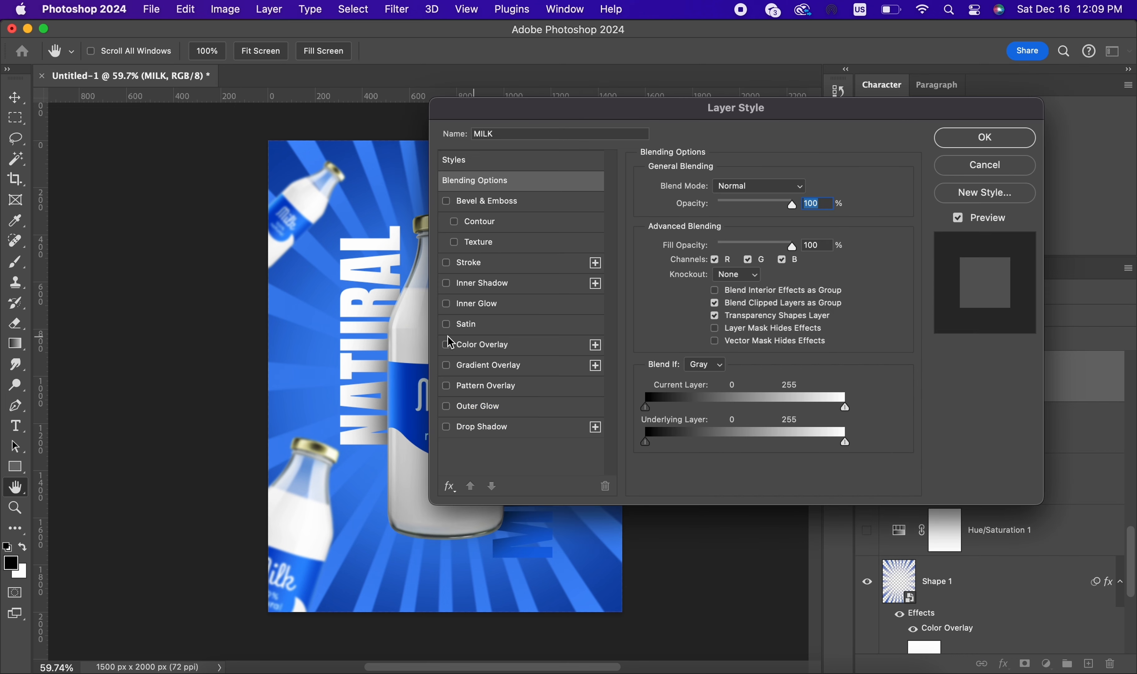
{"action": "left_click", "coordinate": [467, 345]}
{"action": "left_click_drag", "start_coordinate": [817, 109], "coordinate": [994, 120]}
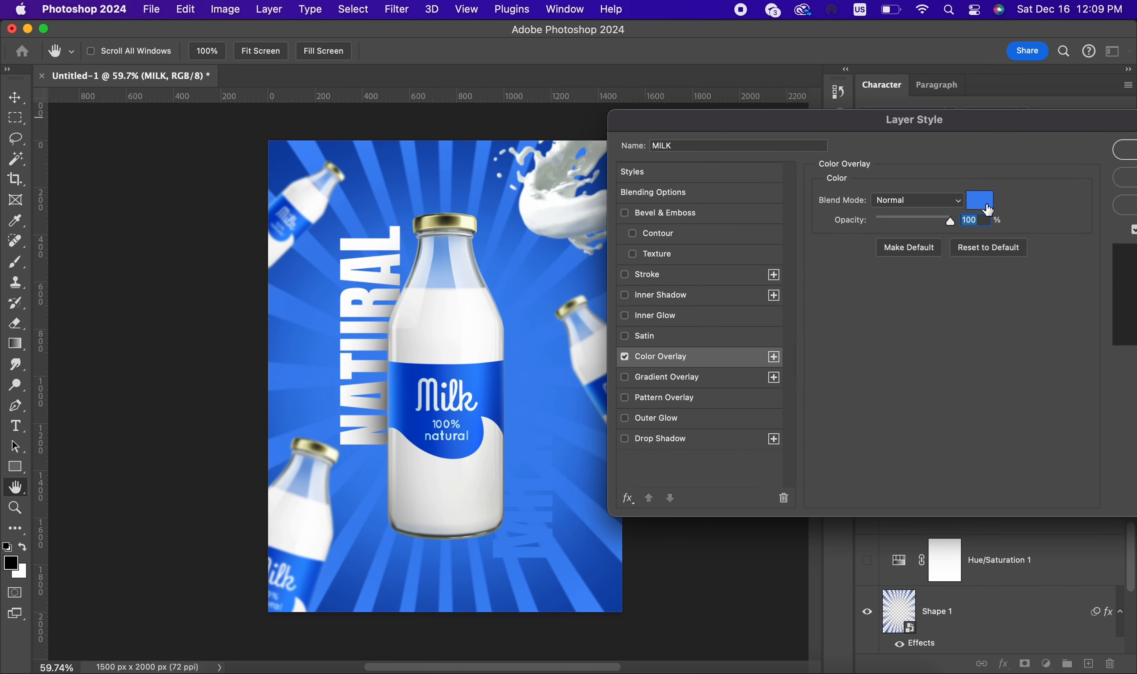
{"action": "left_click", "coordinate": [979, 199]}
{"action": "left_click", "coordinate": [597, 303]}
{"action": "left_click", "coordinate": [1048, 387]}
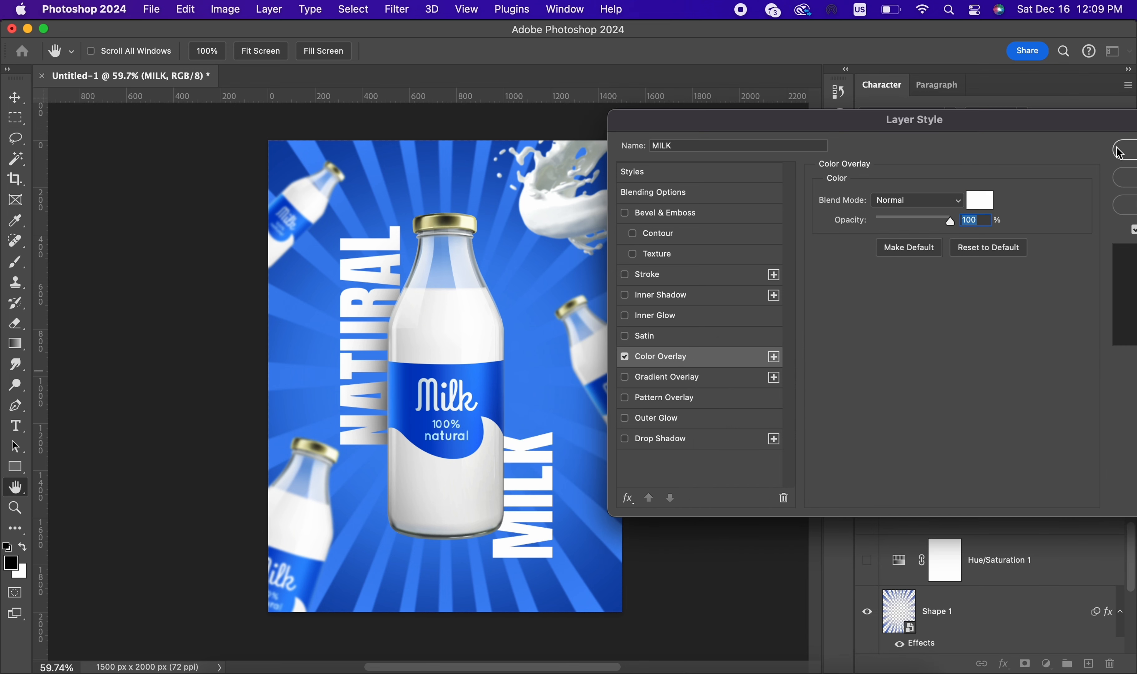
{"action": "left_click", "coordinate": [1124, 151]}
{"action": "key", "text": "super+0"}
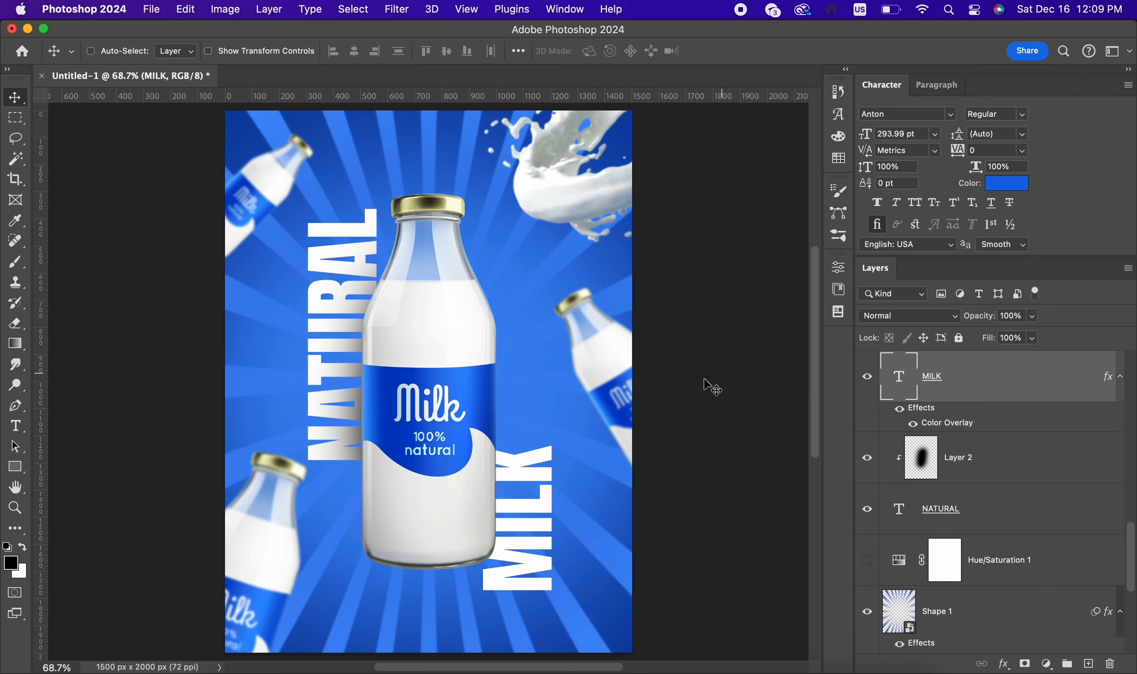
{"action": "scroll", "coordinate": [710, 387], "scroll_direction": "down", "scroll_amount": 2}
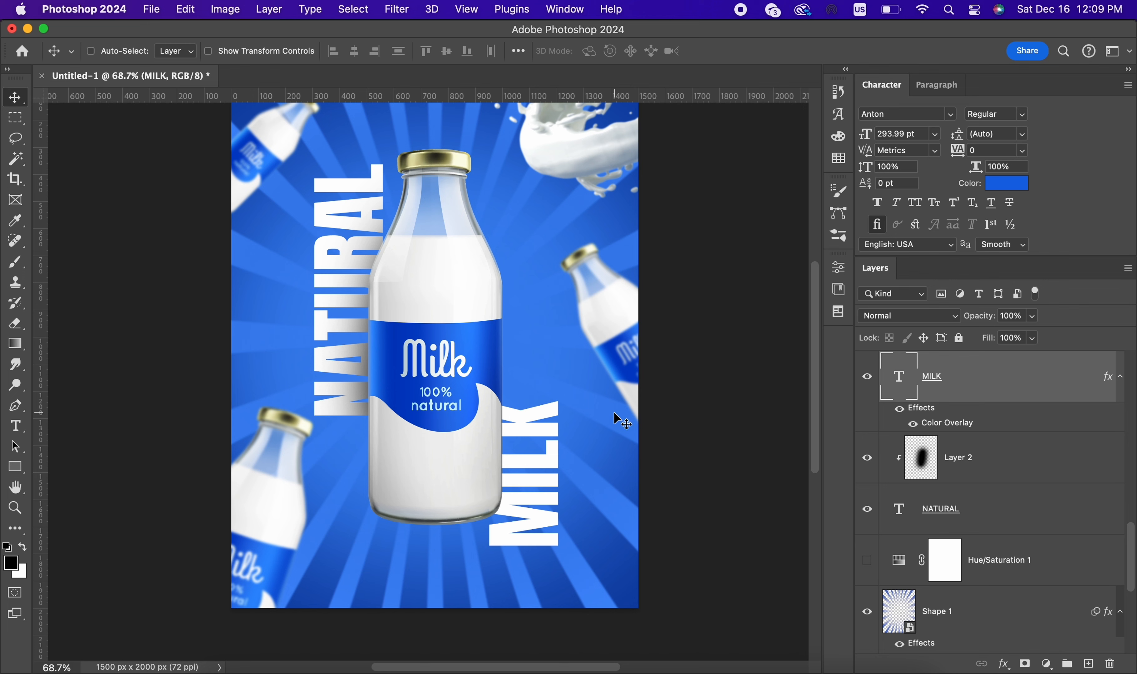
{"action": "left_click_drag", "start_coordinate": [614, 413], "coordinate": [595, 214]}
{"action": "key", "text": "super+z"}
{"action": "scroll", "coordinate": [581, 339], "scroll_direction": "down", "scroll_amount": 1}
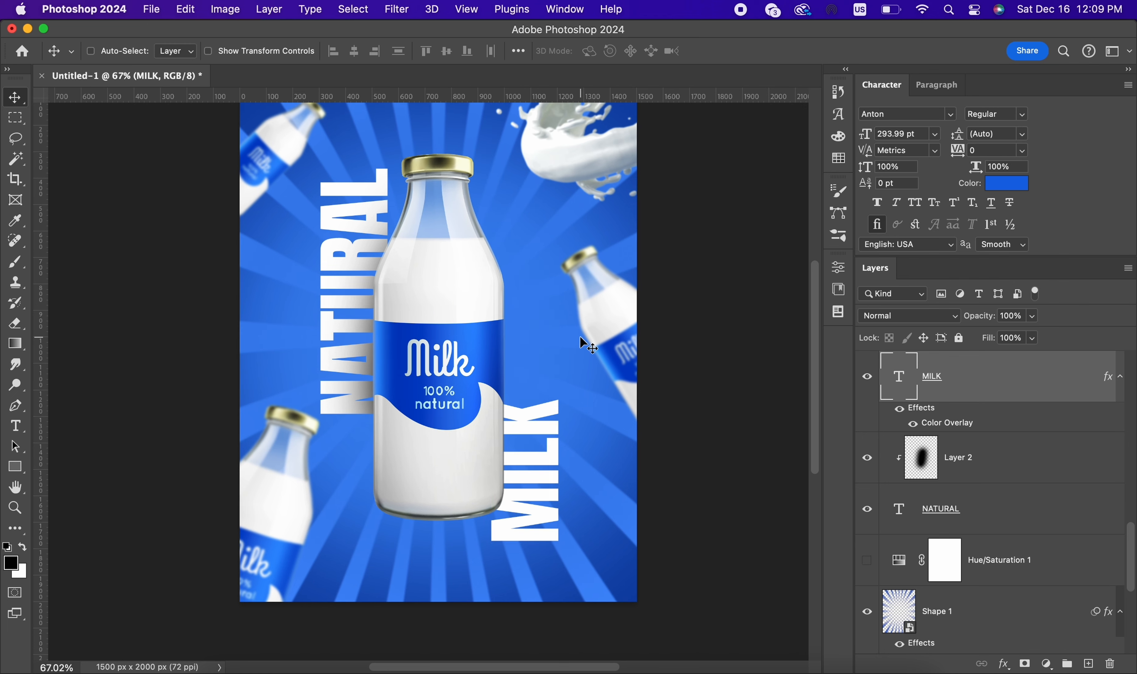
{"action": "scroll", "coordinate": [582, 343], "scroll_direction": "up", "scroll_amount": 1}
Step: Add an Inner Bevel to the MILK text with the linear gloss contour, 74% depth, 21 px size and 8 px soften
{"action": "double_click", "coordinate": [1044, 378]}
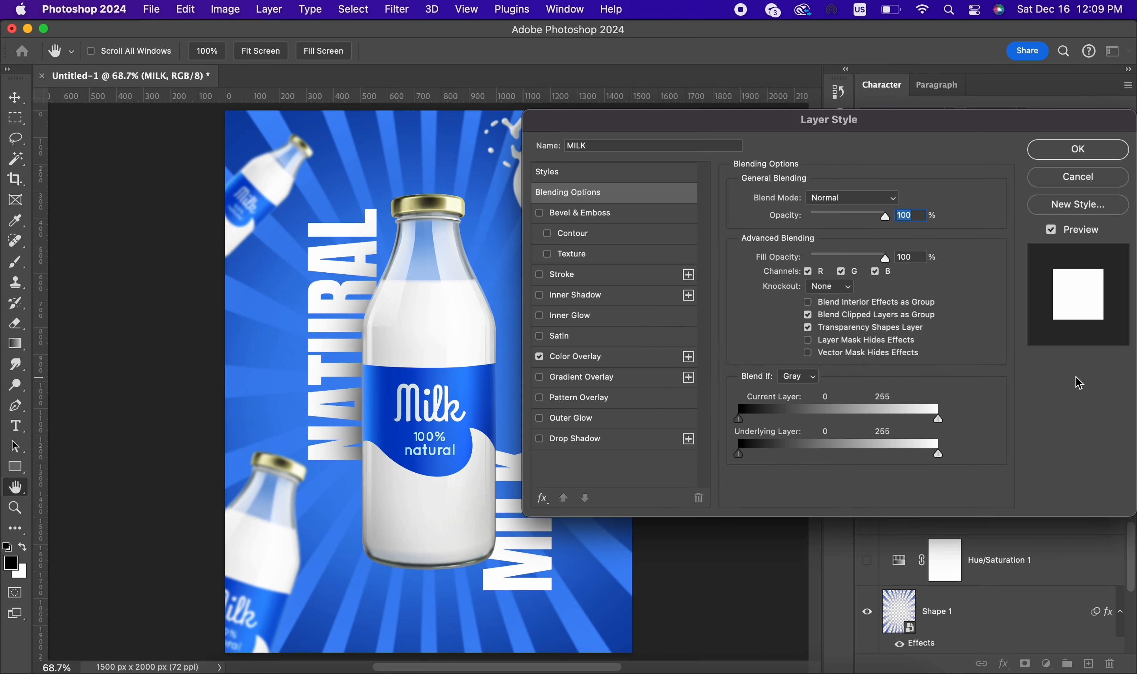
{"action": "left_click", "coordinate": [665, 209]}
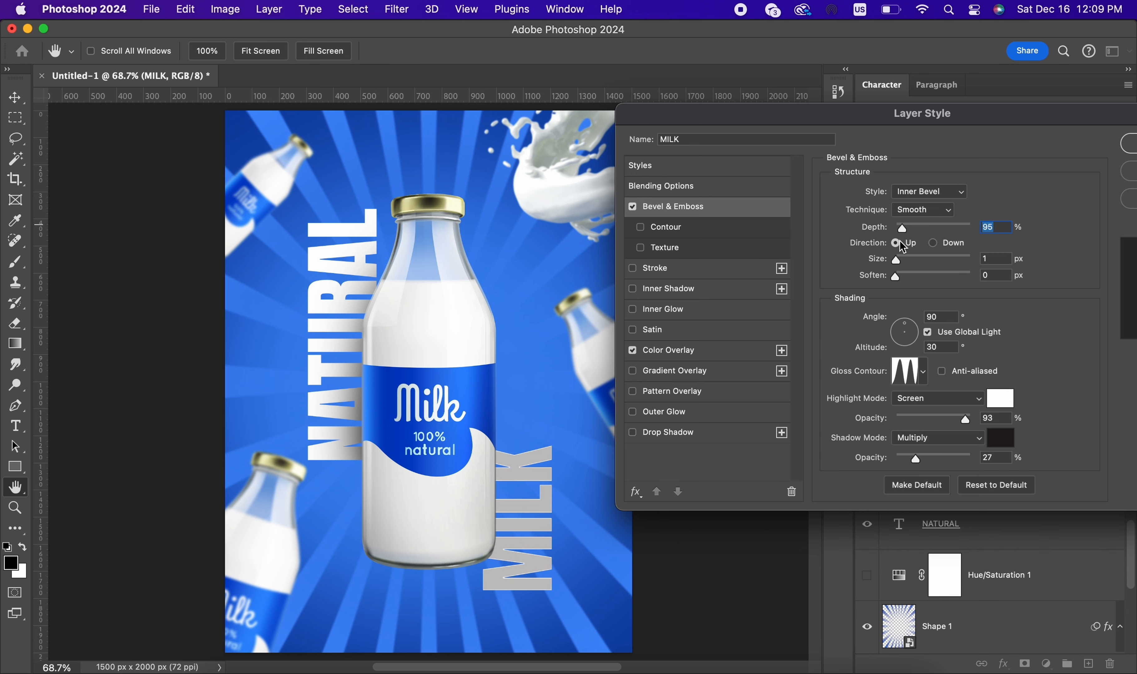
{"action": "left_click", "coordinate": [922, 372]}
{"action": "left_click", "coordinate": [833, 408]}
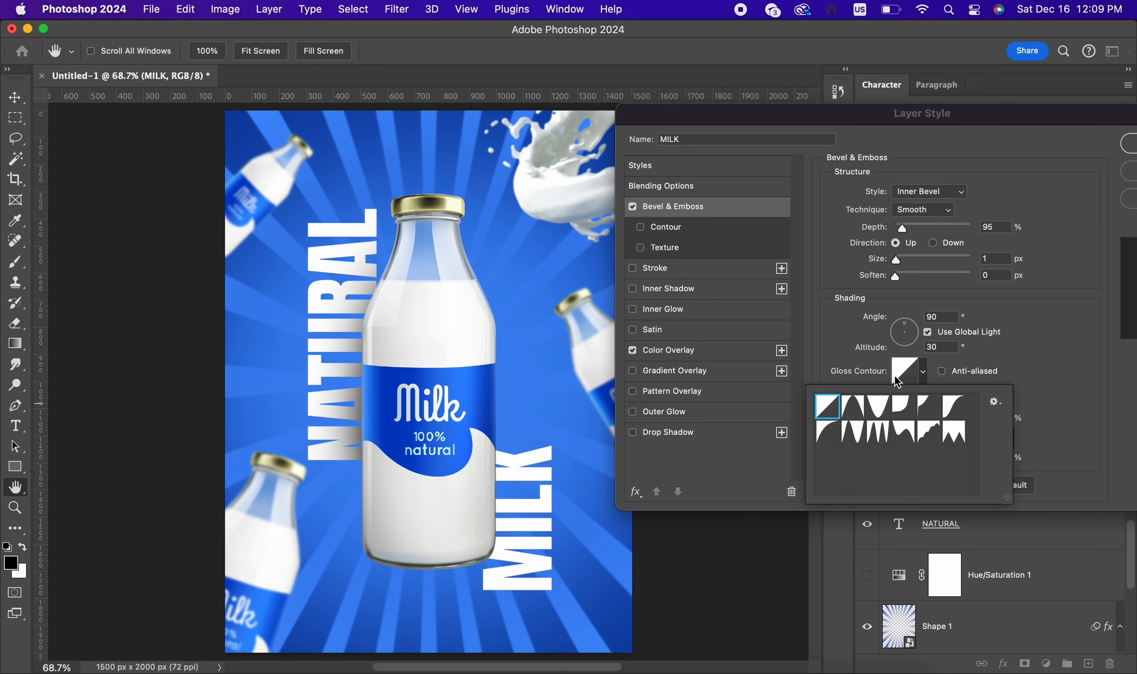
{"action": "left_click", "coordinate": [1038, 316]}
{"action": "mouse_move", "coordinate": [896, 260]}
{"action": "left_mouse_down"}
{"action": "mouse_move", "coordinate": [925, 230]}
{"action": "mouse_move", "coordinate": [902, 231]}
{"action": "left_mouse_up"}
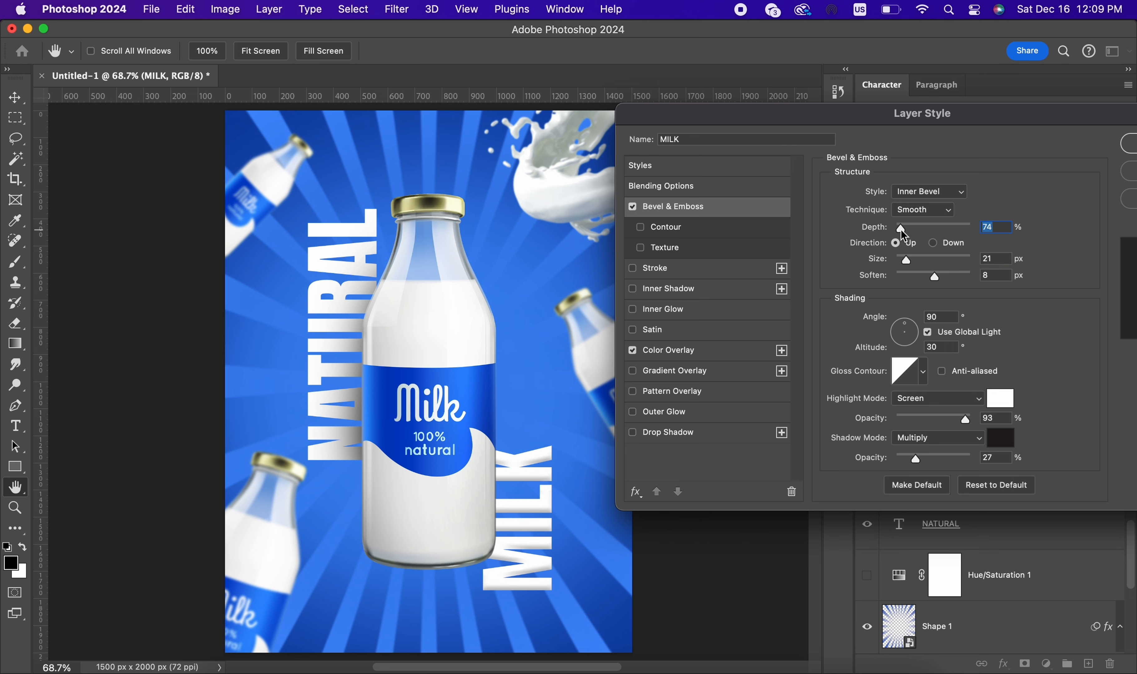
{"action": "key", "text": "Return"}
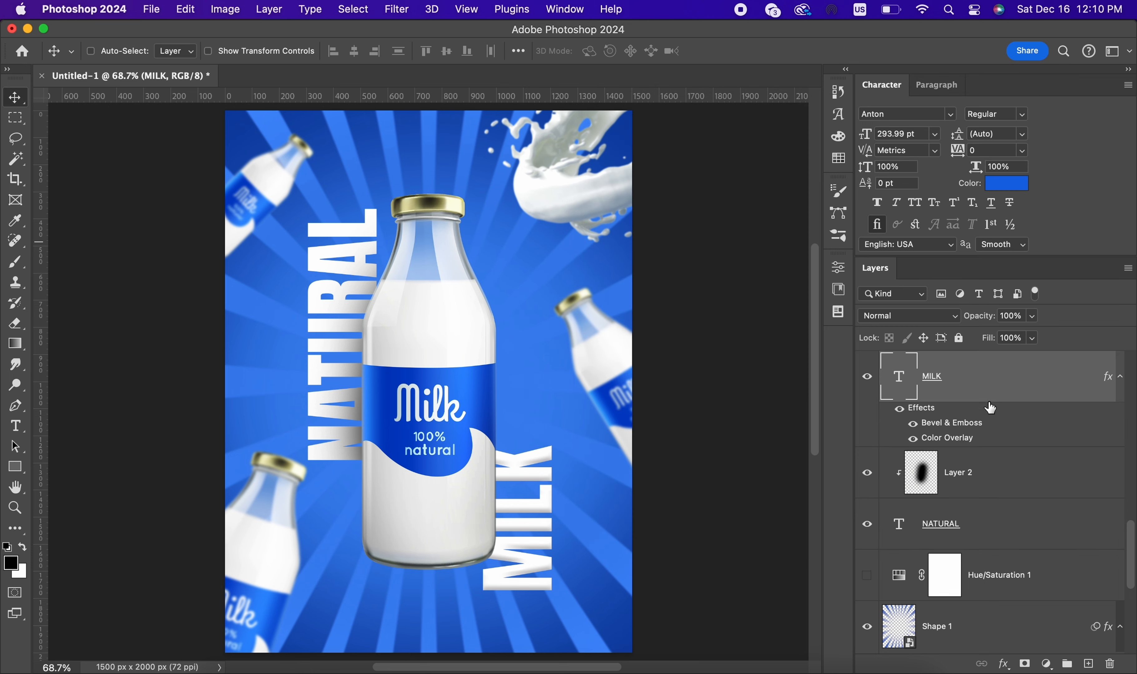
Step: Copy the layer style of the MILK text and paste it onto the NATURAL text layer
{"action": "right_click", "coordinate": [987, 405]}
{"action": "scroll", "coordinate": [1022, 577], "scroll_direction": "down", "scroll_amount": 10}
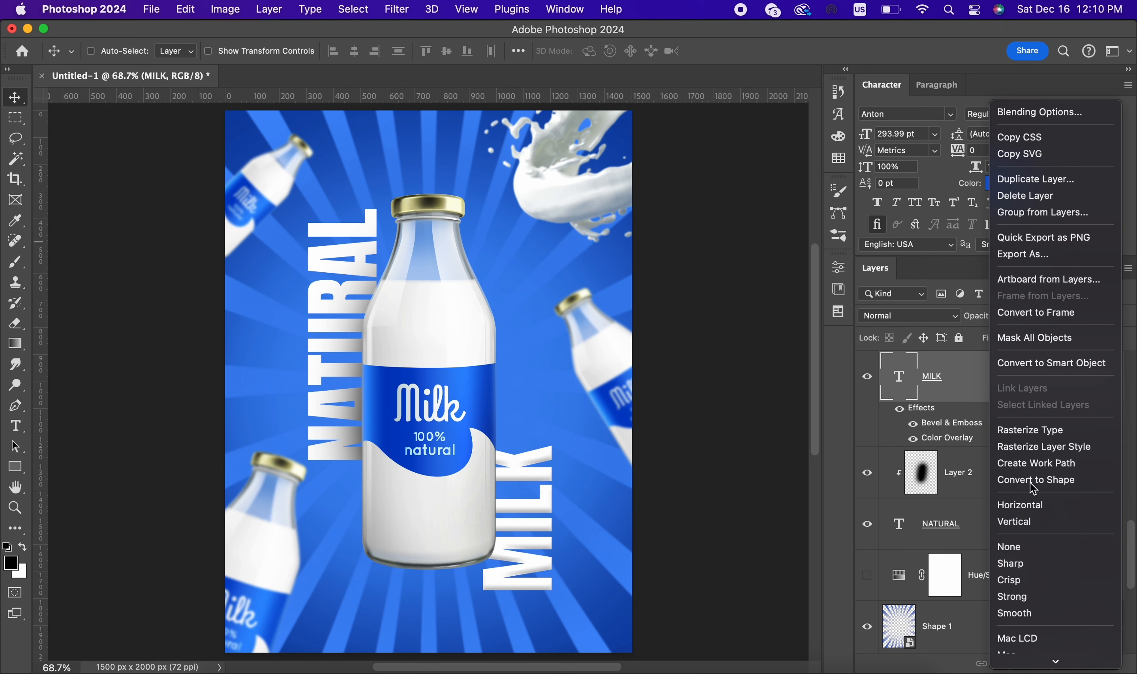
{"action": "left_click", "coordinate": [1042, 490]}
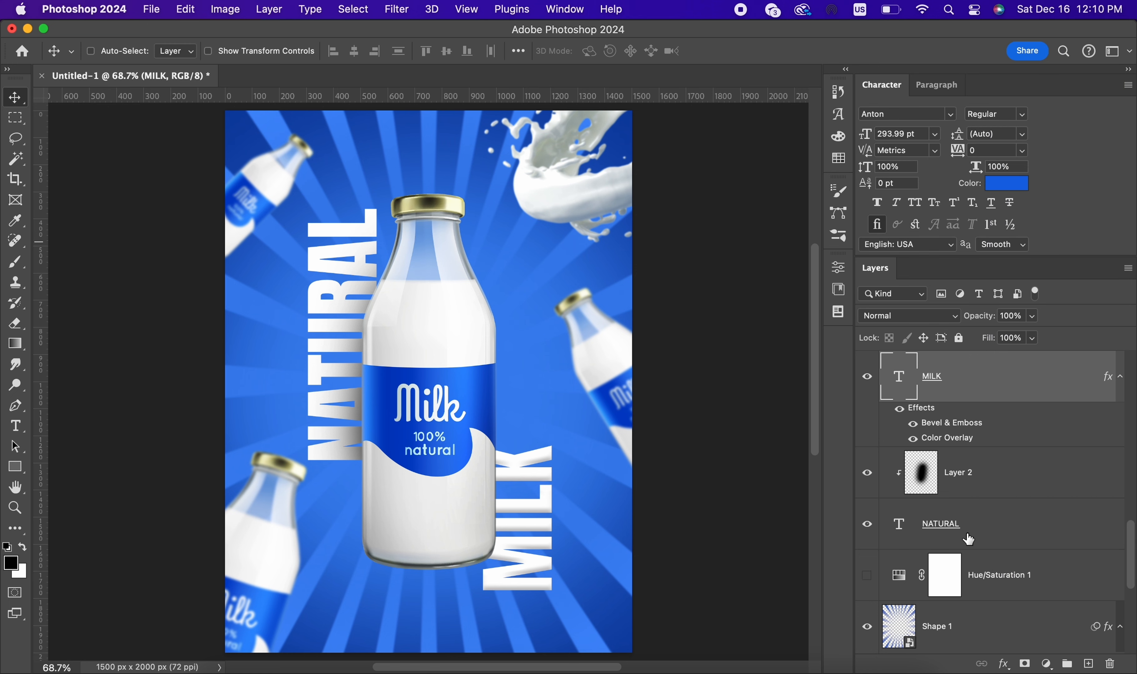
{"action": "right_click", "coordinate": [969, 539]}
{"action": "scroll", "coordinate": [1112, 614], "scroll_direction": "down", "scroll_amount": 5}
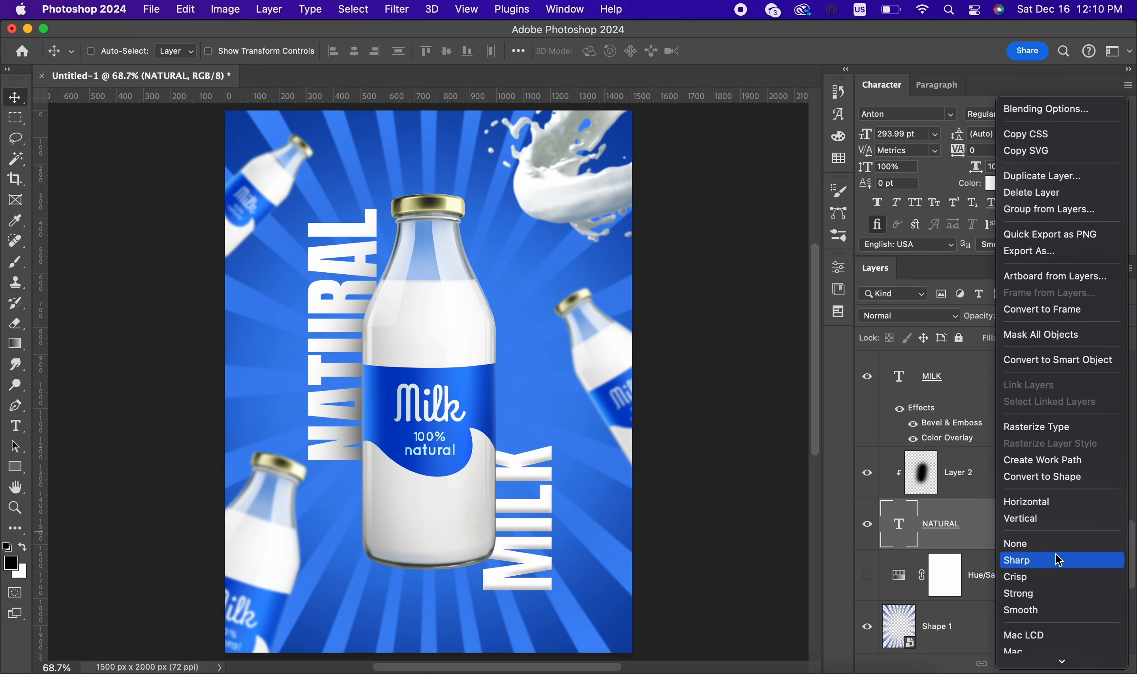
{"action": "scroll", "coordinate": [1044, 436], "scroll_direction": "down", "scroll_amount": 2}
{"action": "scroll", "coordinate": [1045, 436], "scroll_direction": "down", "scroll_amount": 5}
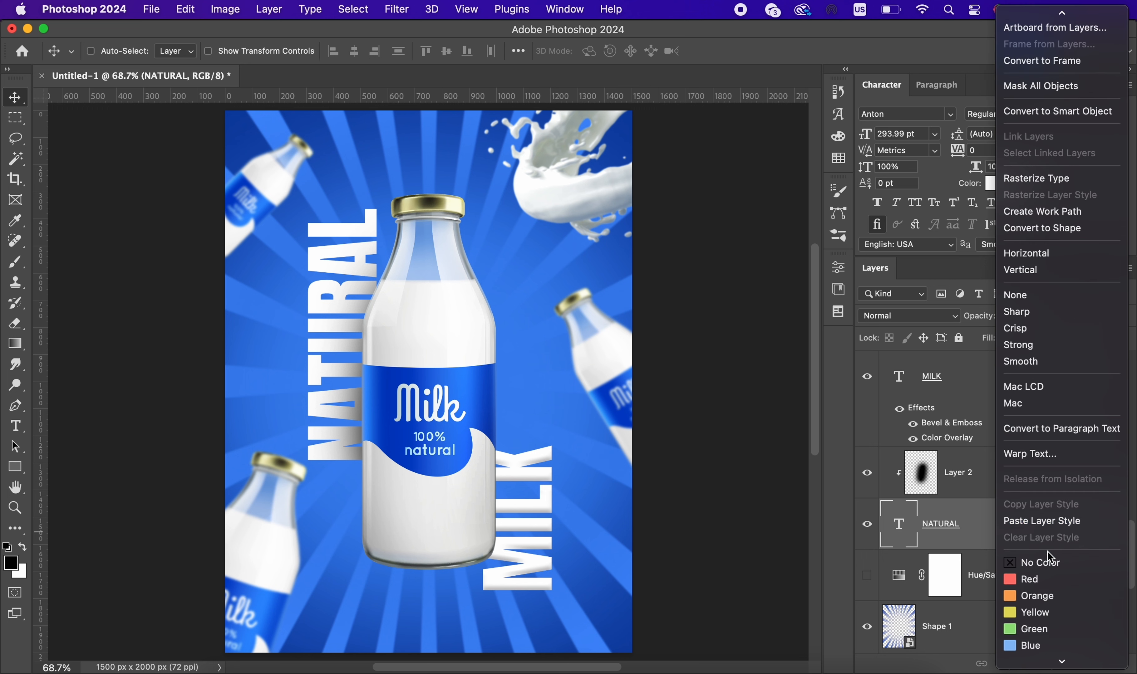
{"action": "left_click", "coordinate": [1047, 526]}
{"action": "scroll", "coordinate": [573, 402], "scroll_direction": "down", "scroll_amount": 5}
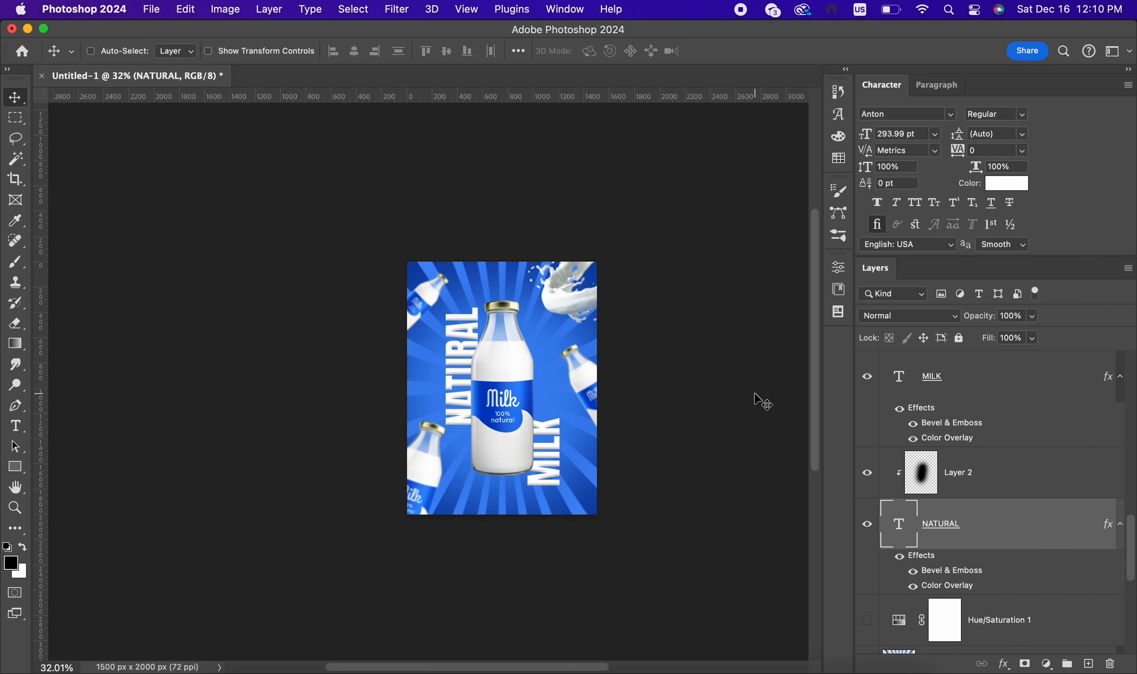
{"action": "key", "text": "super+0"}
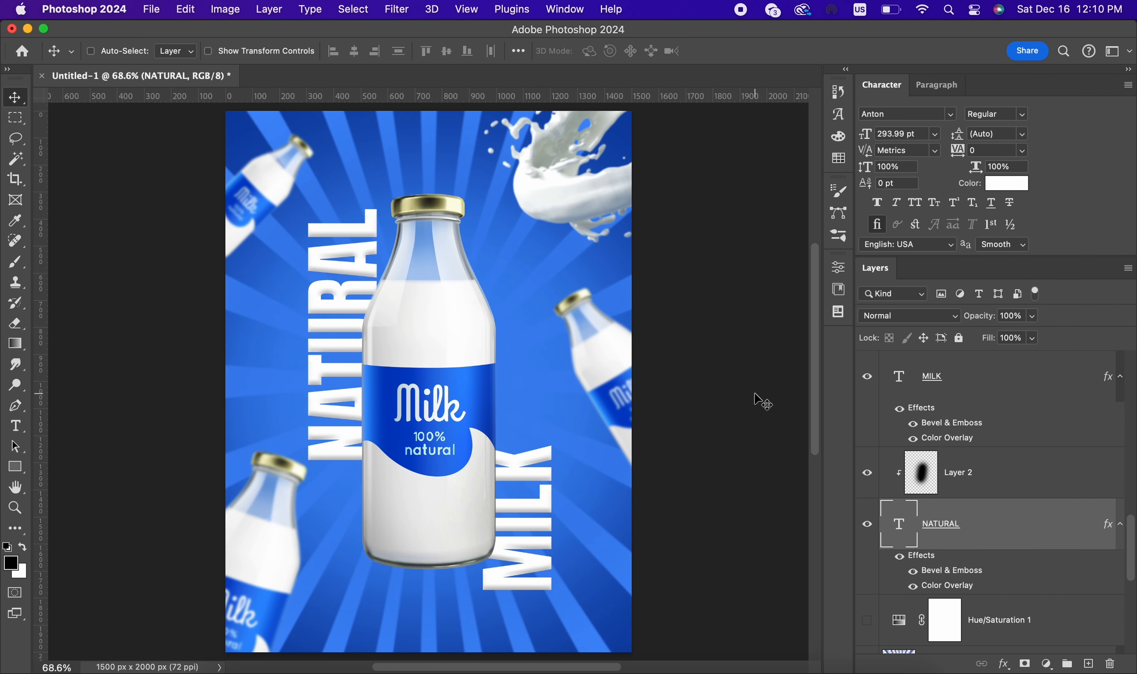
Step: Hide the Color Overlay effect on both the NATURAL and the MILK text layers
{"action": "left_click", "coordinate": [1032, 484]}
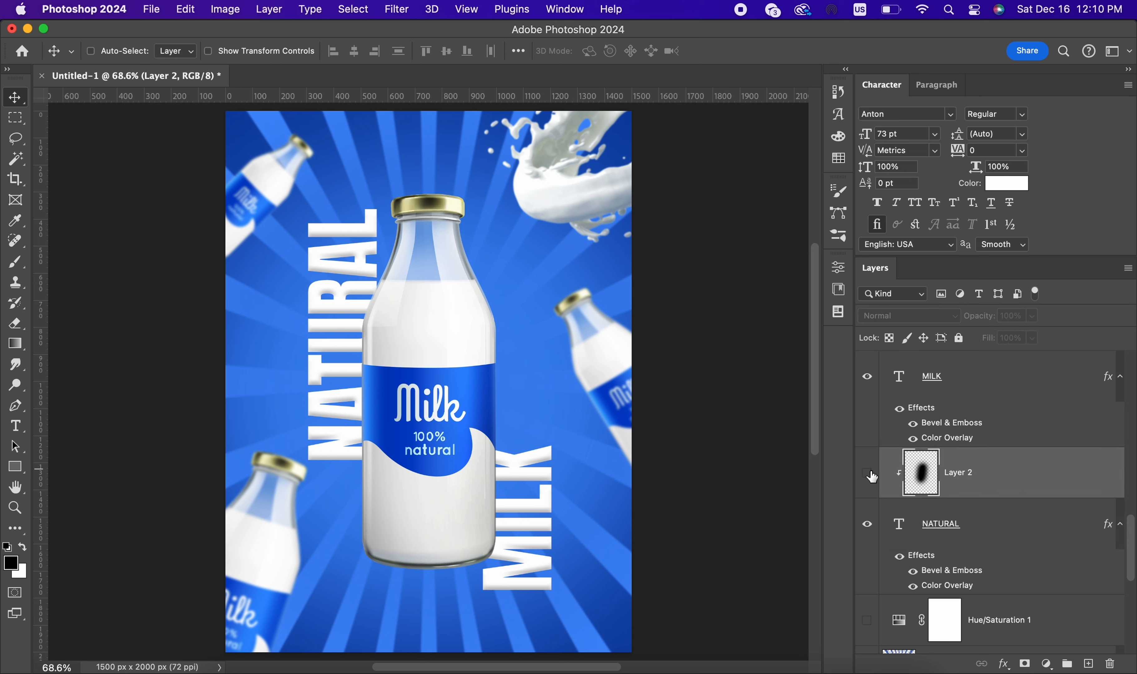
{"action": "left_click", "coordinate": [1008, 540]}
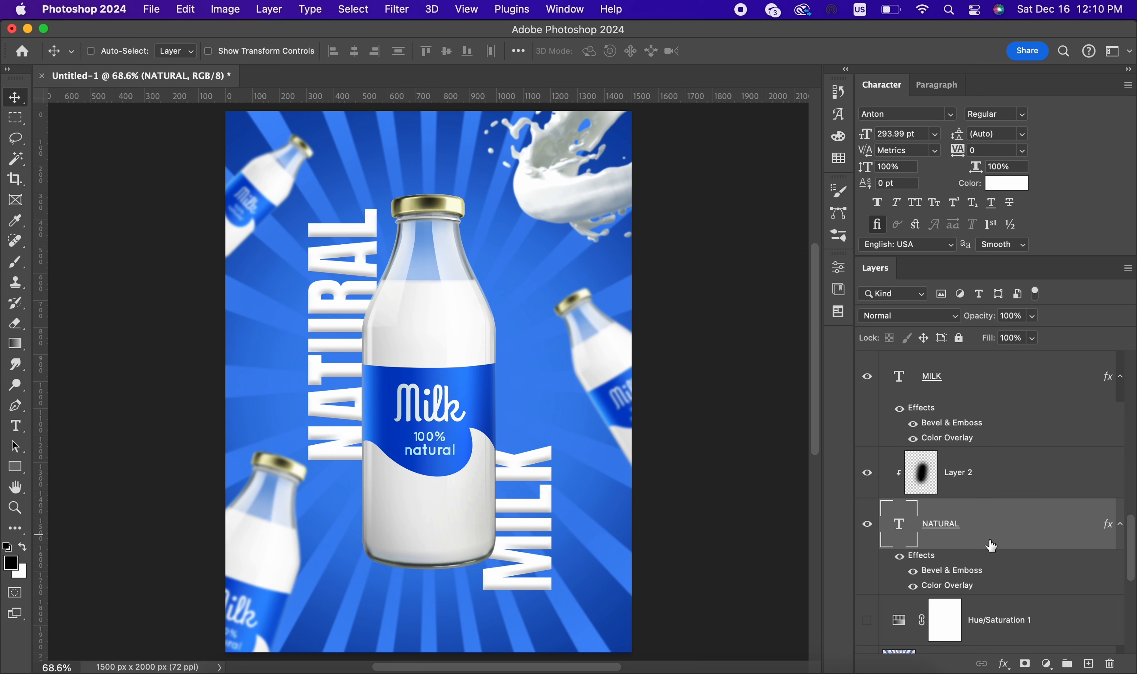
{"action": "left_click", "coordinate": [913, 587]}
{"action": "scroll", "coordinate": [1015, 507], "scroll_direction": "up", "scroll_amount": 5}
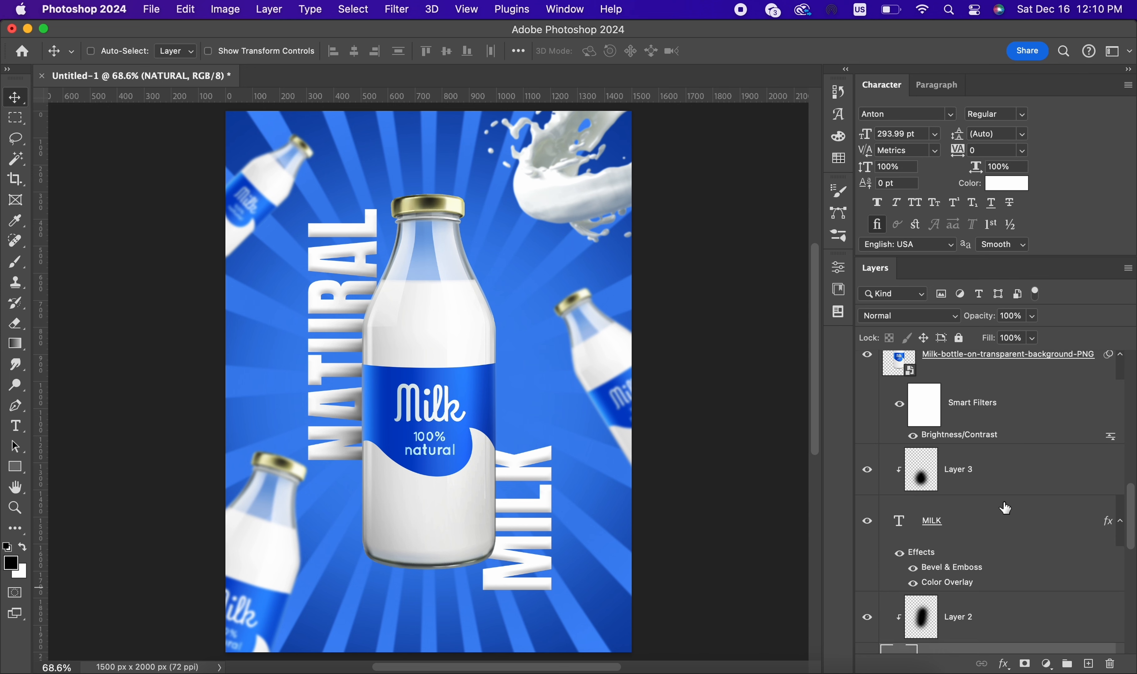
{"action": "left_click", "coordinate": [913, 573]}
Step: Set the font colour of the MILK text to white
{"action": "left_click", "coordinate": [966, 516]}
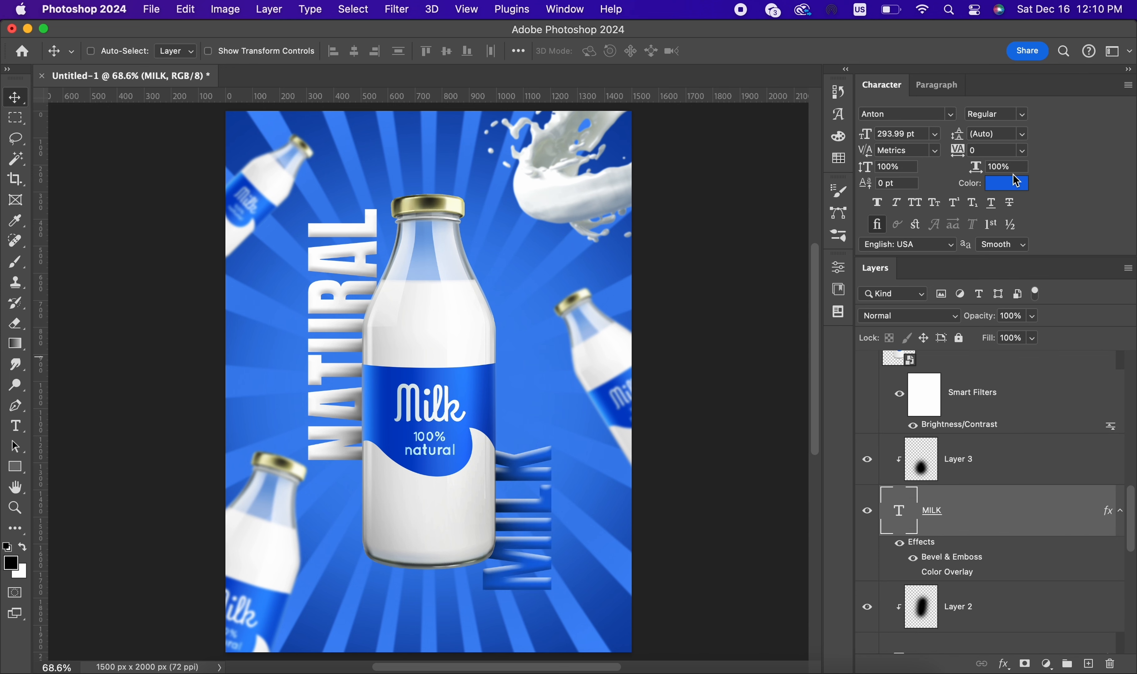
{"action": "left_click", "coordinate": [1006, 183]}
{"action": "left_click", "coordinate": [725, 395]}
{"action": "left_click", "coordinate": [1082, 387]}
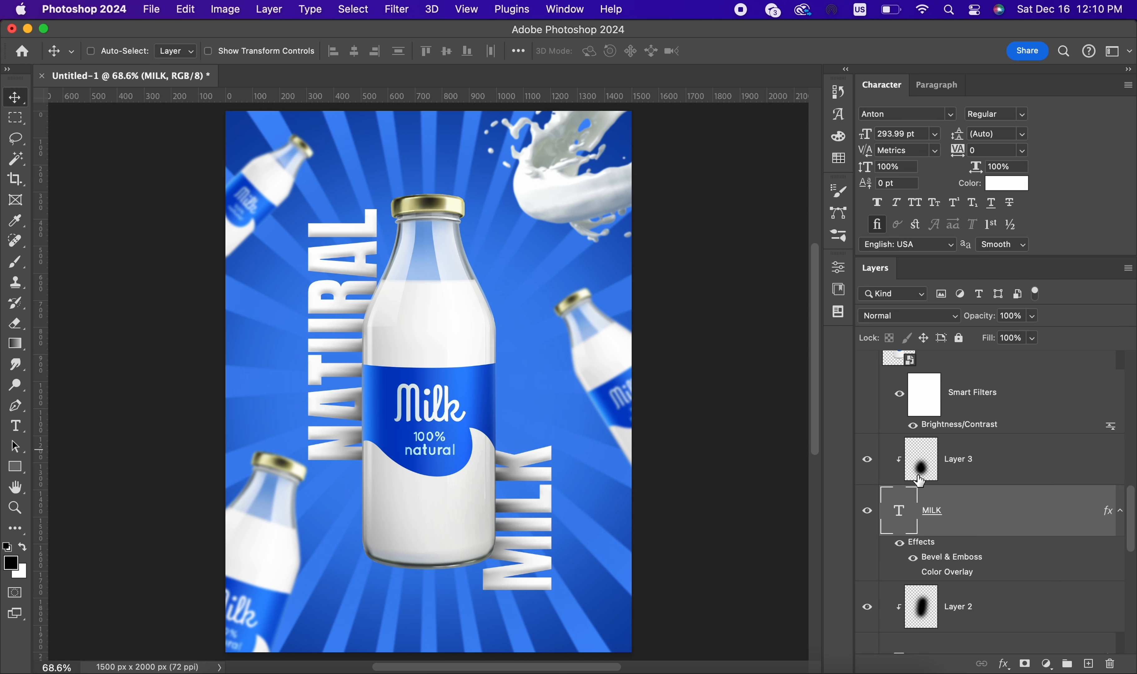
Step: Try a Gradient Overlay on the Layer 3 shadow above the MILK text, and replace it with a Color Overlay
{"action": "left_click", "coordinate": [1022, 457]}
{"action": "double_click", "coordinate": [1053, 473]}
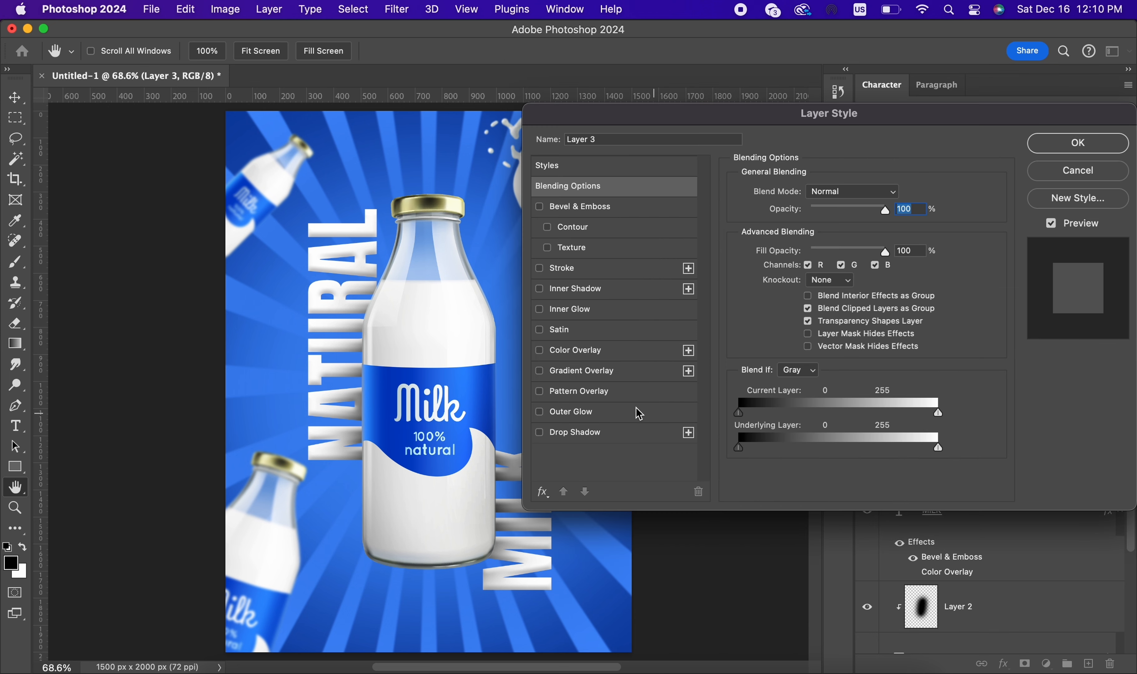
{"action": "left_click", "coordinate": [577, 392]}
{"action": "left_click", "coordinate": [578, 378]}
{"action": "left_click_drag", "start_coordinate": [721, 114], "coordinate": [854, 93]}
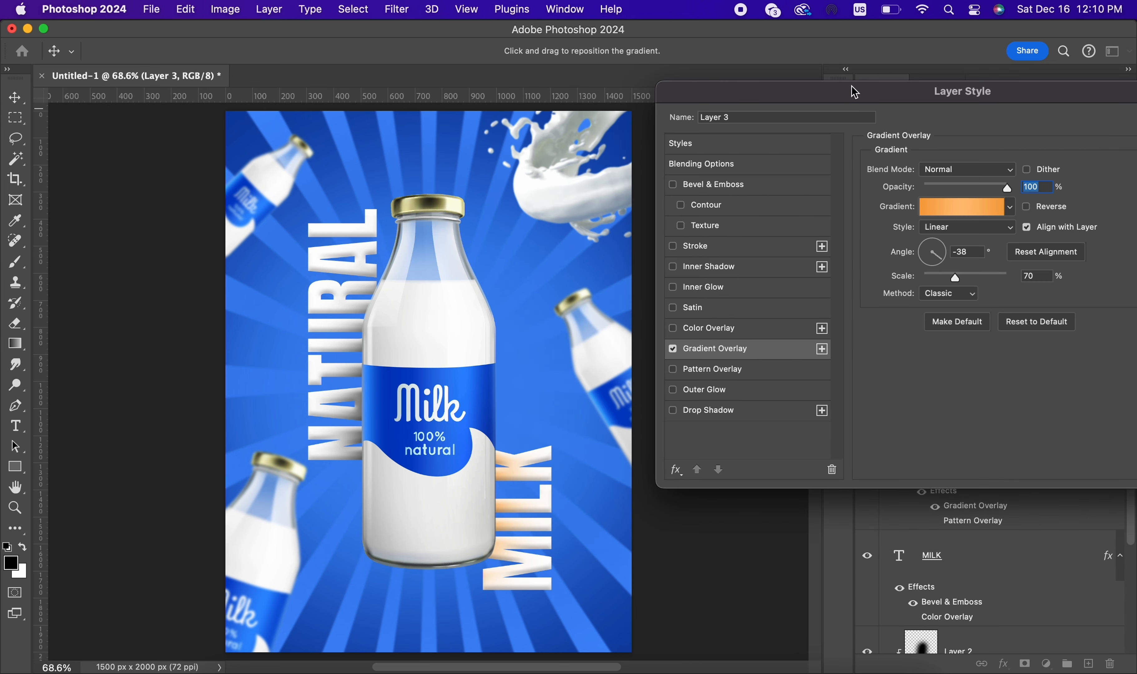
{"action": "left_click", "coordinate": [672, 349]}
{"action": "left_click", "coordinate": [673, 328]}
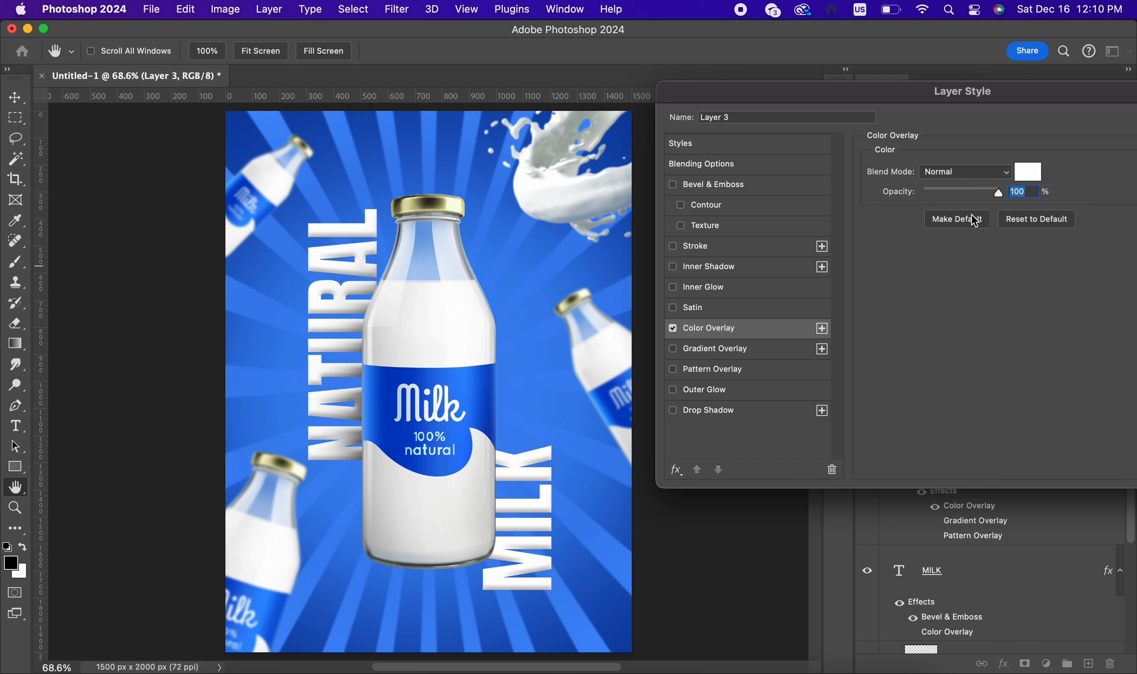
Step: Set Layer 3's Color Overlay to a dark blue, starting from the blue of the bottle label, at 100% opacity
{"action": "left_click", "coordinate": [1033, 175]}
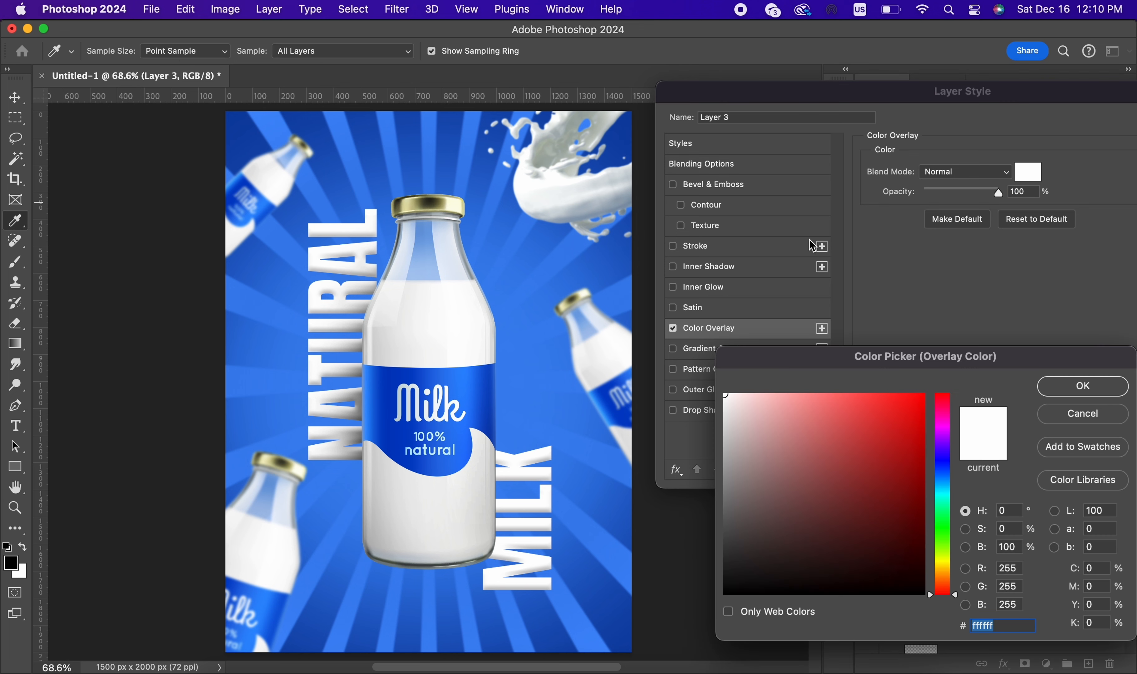
{"action": "left_click", "coordinate": [484, 421]}
{"action": "mouse_move", "coordinate": [900, 448]}
{"action": "left_mouse_down"}
{"action": "mouse_move", "coordinate": [837, 495]}
{"action": "mouse_move", "coordinate": [887, 506]}
{"action": "left_mouse_up"}
{"action": "left_click", "coordinate": [1100, 386]}
{"action": "left_click_drag", "start_coordinate": [1076, 100], "coordinate": [800, 100]}
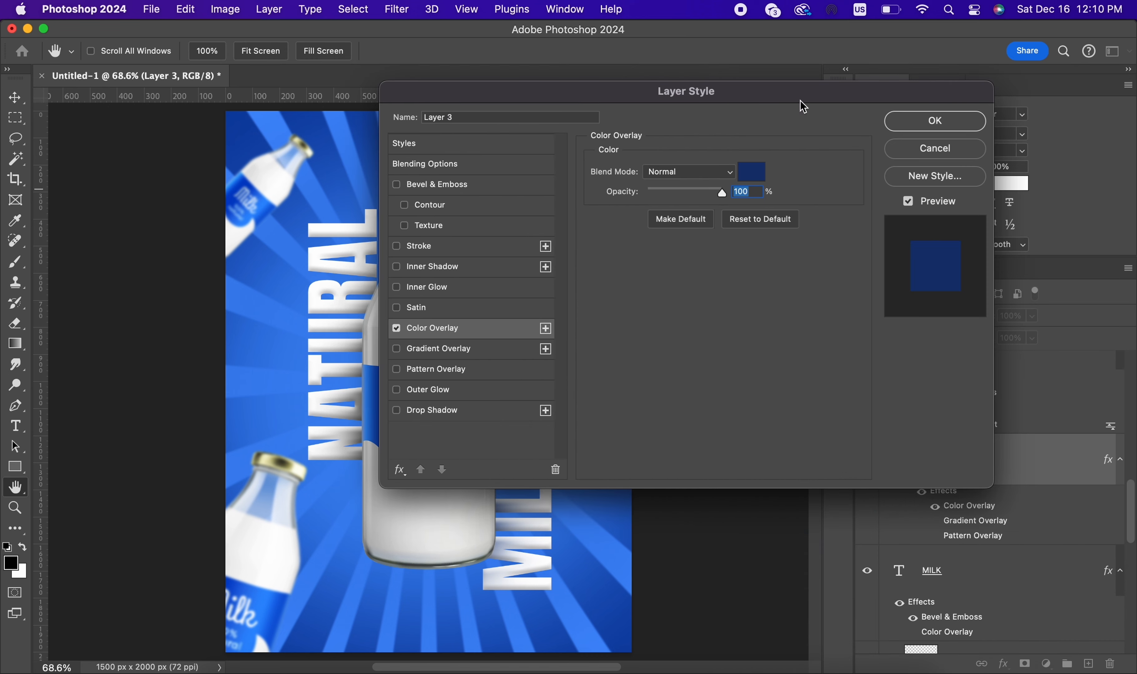
{"action": "left_click", "coordinate": [957, 119]}
Step: Add the same dark blue Color Overlay at 100% opacity to Layer 2, the shadow clipped to the NATURAL text
{"action": "left_click", "coordinate": [1010, 623]}
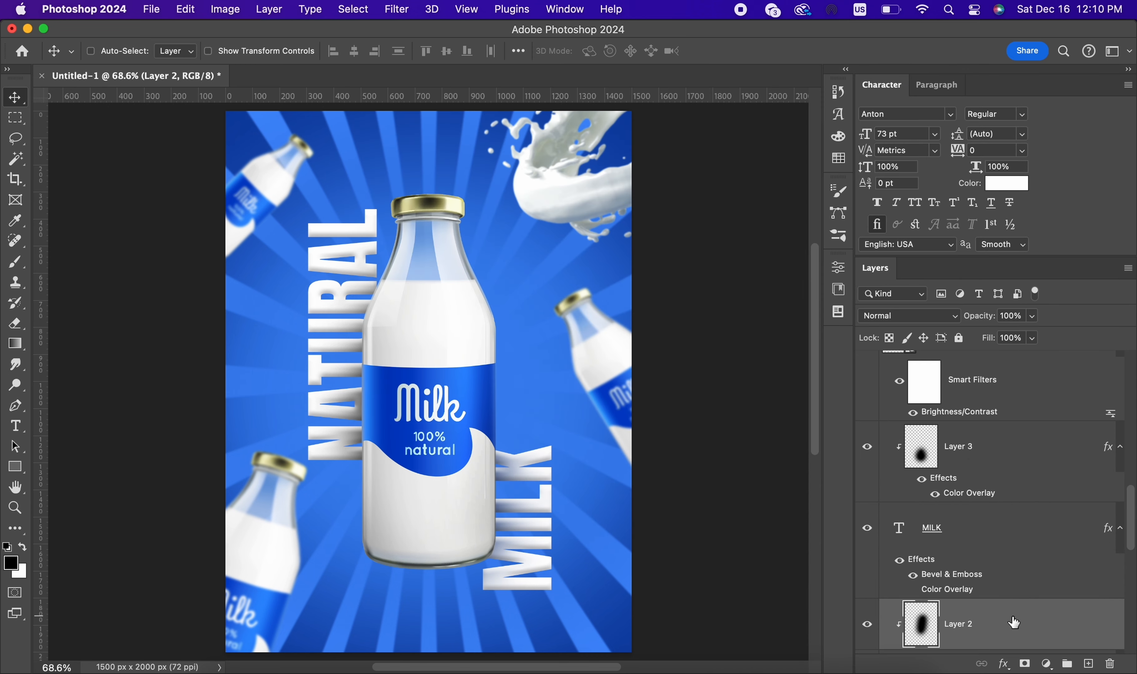
{"action": "double_click", "coordinate": [1058, 625]}
{"action": "left_click", "coordinate": [433, 333]}
{"action": "left_click_drag", "start_coordinate": [585, 102], "coordinate": [836, 101]}
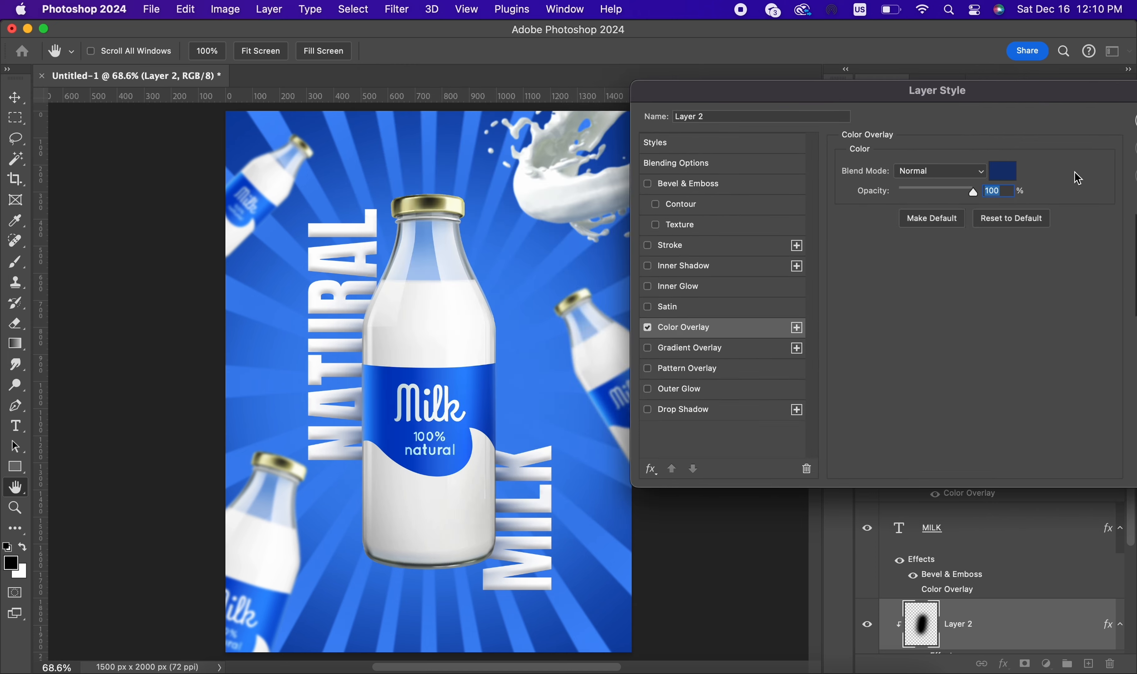
{"action": "left_click_drag", "start_coordinate": [1003, 102], "coordinate": [608, 98]}
{"action": "left_click", "coordinate": [806, 109]}
Step: Add a new empty layer at the top of the layer stack, above the milk splash layer, Layer 4
{"action": "scroll", "coordinate": [728, 412], "scroll_direction": "down", "scroll_amount": 3}
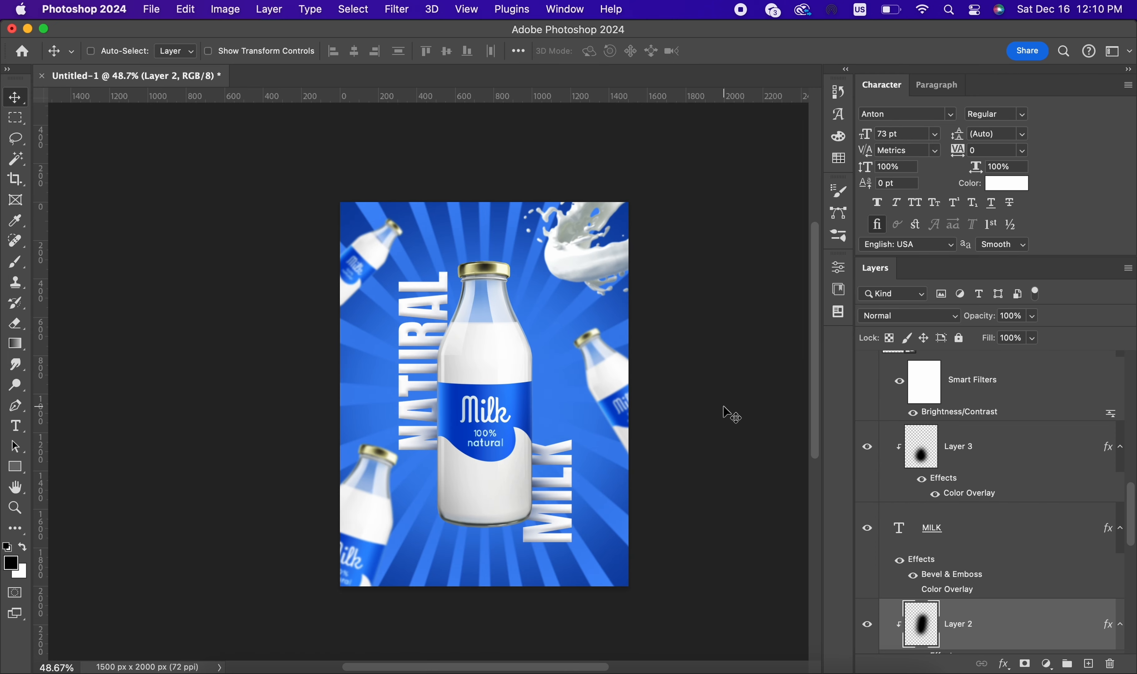
{"action": "scroll", "coordinate": [728, 414], "scroll_direction": "up", "scroll_amount": 3}
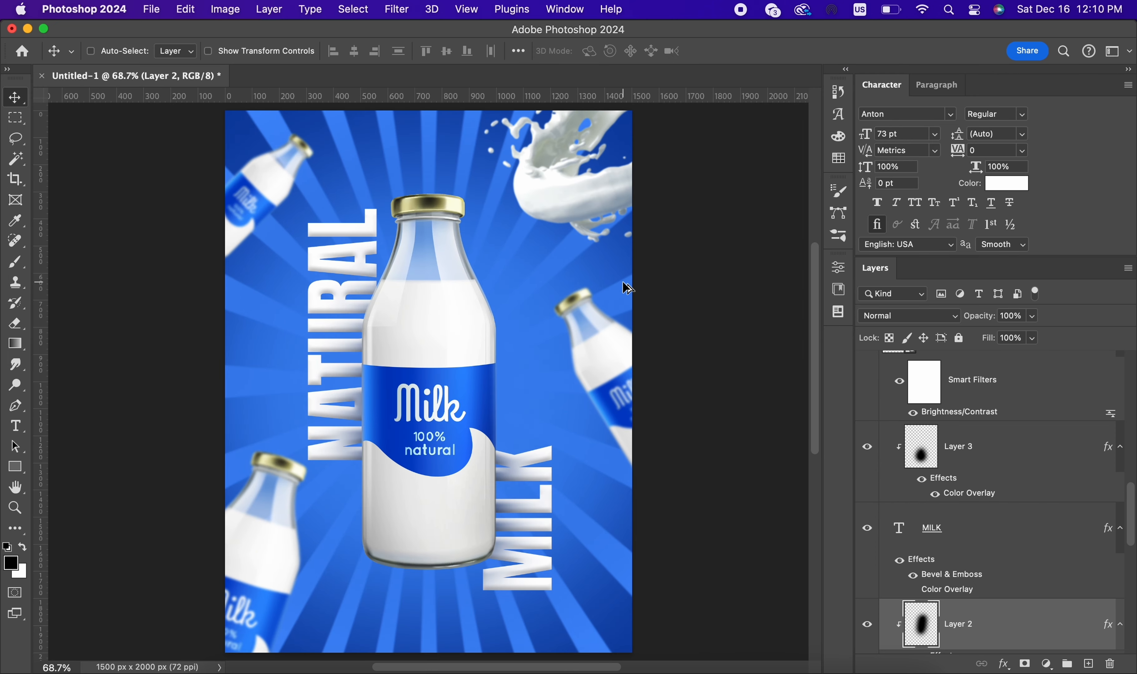
{"action": "scroll", "coordinate": [625, 285], "scroll_direction": "down", "scroll_amount": 1}
{"action": "scroll", "coordinate": [706, 276], "scroll_direction": "up", "scroll_amount": 1}
{"action": "scroll", "coordinate": [1057, 415], "scroll_direction": "up", "scroll_amount": 5}
{"action": "left_click", "coordinate": [983, 372]}
{"action": "left_click", "coordinate": [1088, 664]}
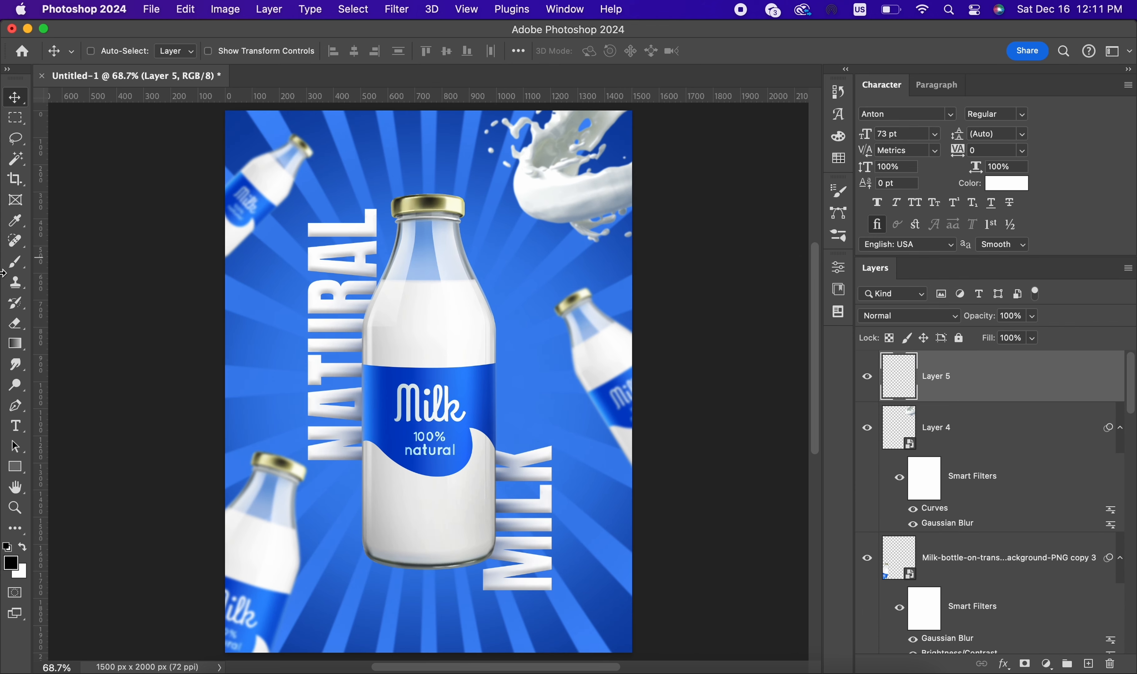
Step: Make white the foreground colour and paint one soft dab on Layer 5 at the main bottle's shoulder with a 300 px brush
{"action": "key", "text": "b"}
{"action": "key", "text": "bracketleft"}
{"action": "key", "text": "bracketleft"}
{"action": "key", "text": "bracketleft"}
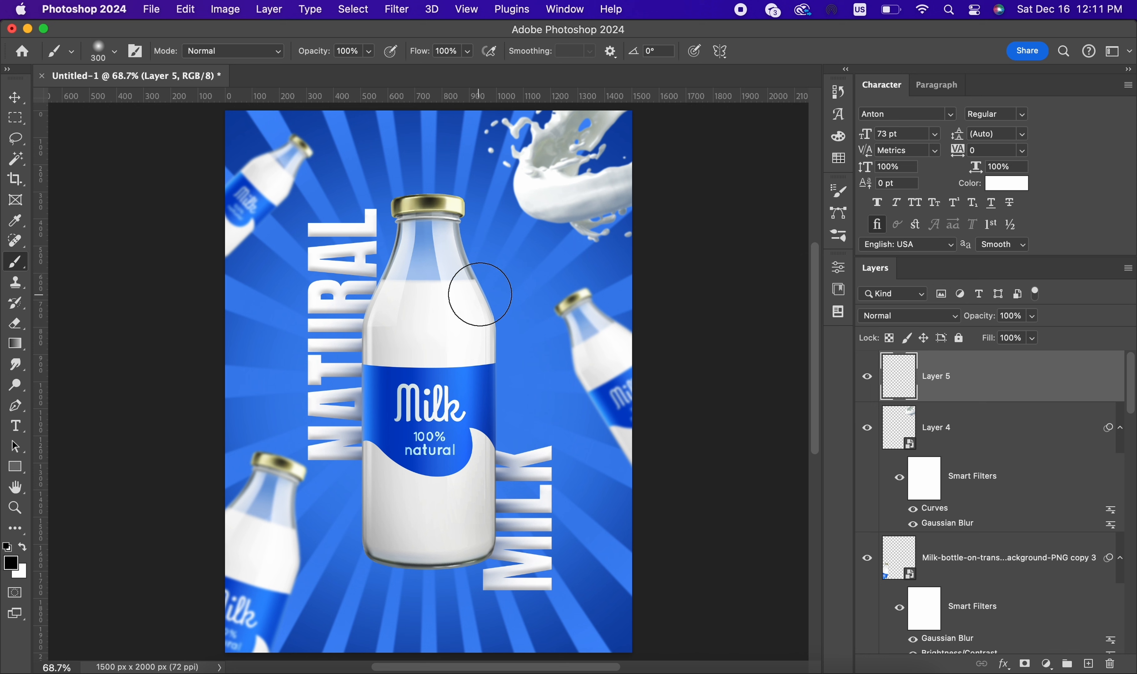
{"action": "left_click", "coordinate": [478, 299]}
{"action": "key", "text": "super+z"}
{"action": "left_click", "coordinate": [22, 547]}
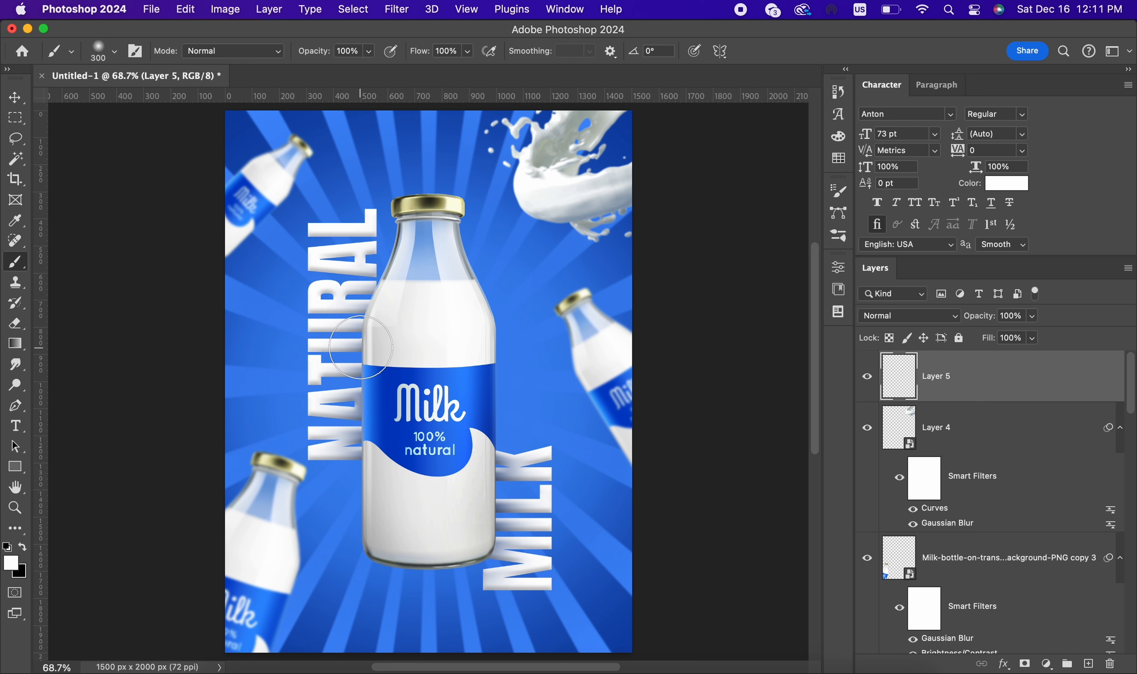
{"action": "left_click", "coordinate": [460, 294]}
Step: Squeeze the white dab on Layer 5 to 8.52% width, forming a thin vertical streak beside the main bottle
{"action": "key", "text": "super+t"}
{"action": "mouse_move", "coordinate": [524, 295]}
{"action": "left_mouse_down"}
{"action": "mouse_move", "coordinate": [407, 292]}
{"action": "mouse_move", "coordinate": [524, 279]}
{"action": "left_mouse_up"}
{"action": "scroll", "coordinate": [536, 291], "scroll_direction": "up", "scroll_amount": 2}
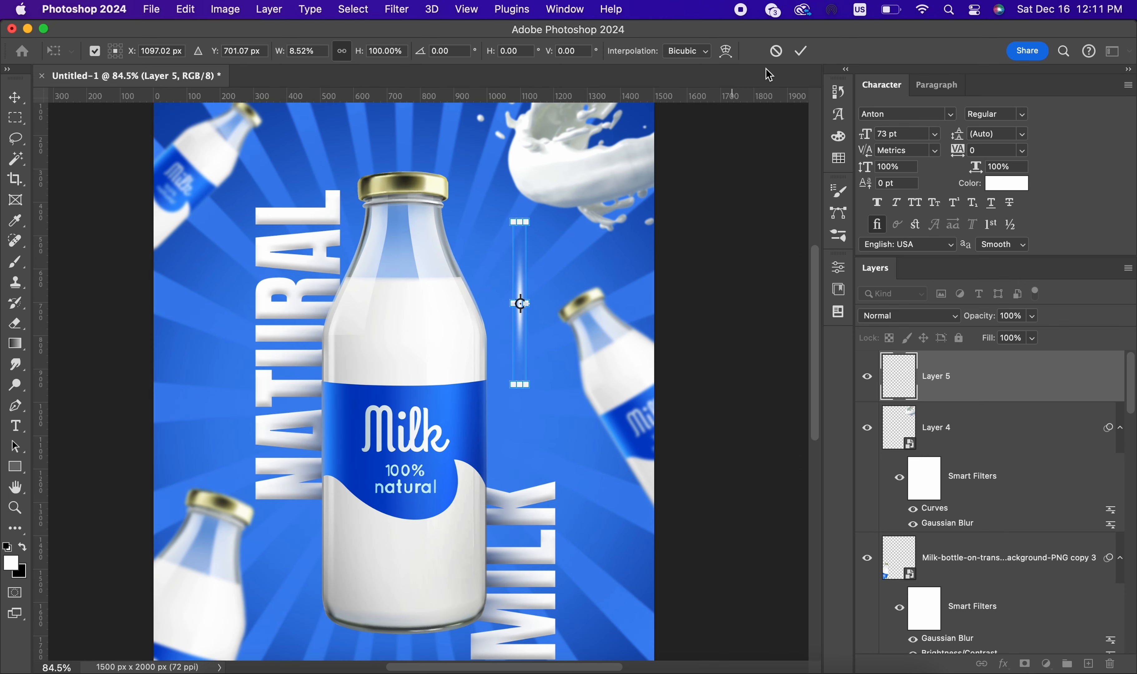
{"action": "left_click", "coordinate": [800, 51]}
Step: Duplicate the streak layer and rotate the copy 90° about its centre to form a four-pointed cross
{"action": "key", "text": "super+j"}
{"action": "key", "text": "super+t"}
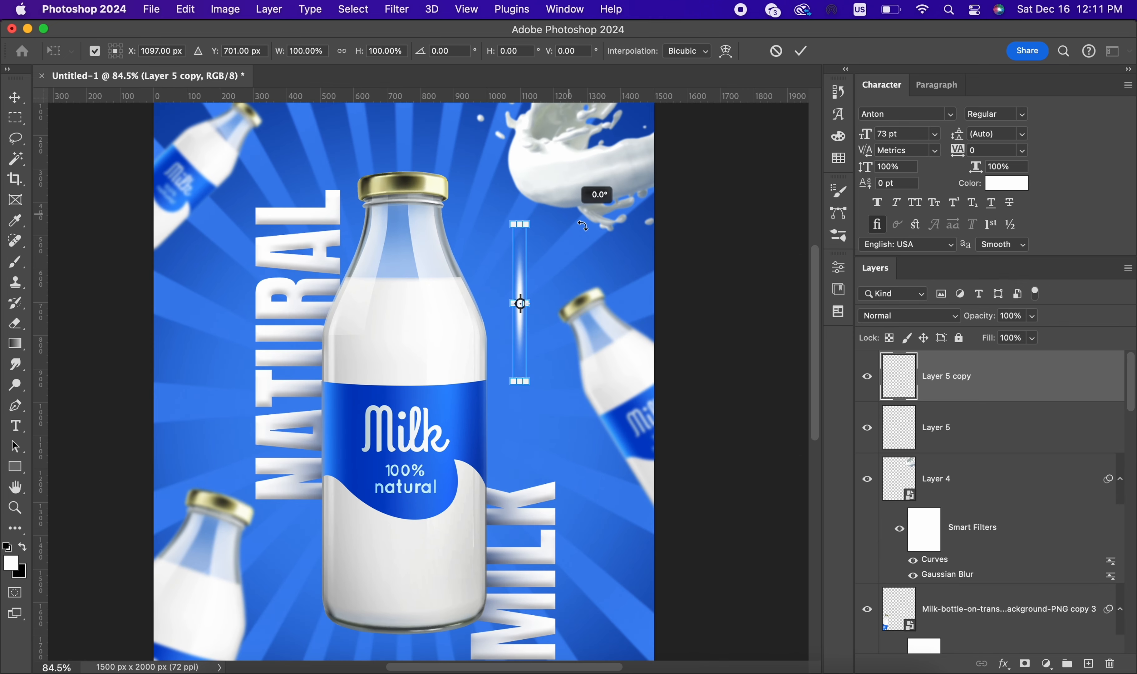
{"action": "left_click_drag", "start_coordinate": [582, 226], "coordinate": [617, 350]}
{"action": "left_click", "coordinate": [801, 51]}
Step: Merge Layer 5 and its rotated copy into a single cross-shaped sparkle layer
{"action": "left_click", "coordinate": [940, 427], "text": "shift"}
{"action": "right_click", "coordinate": [941, 422]}
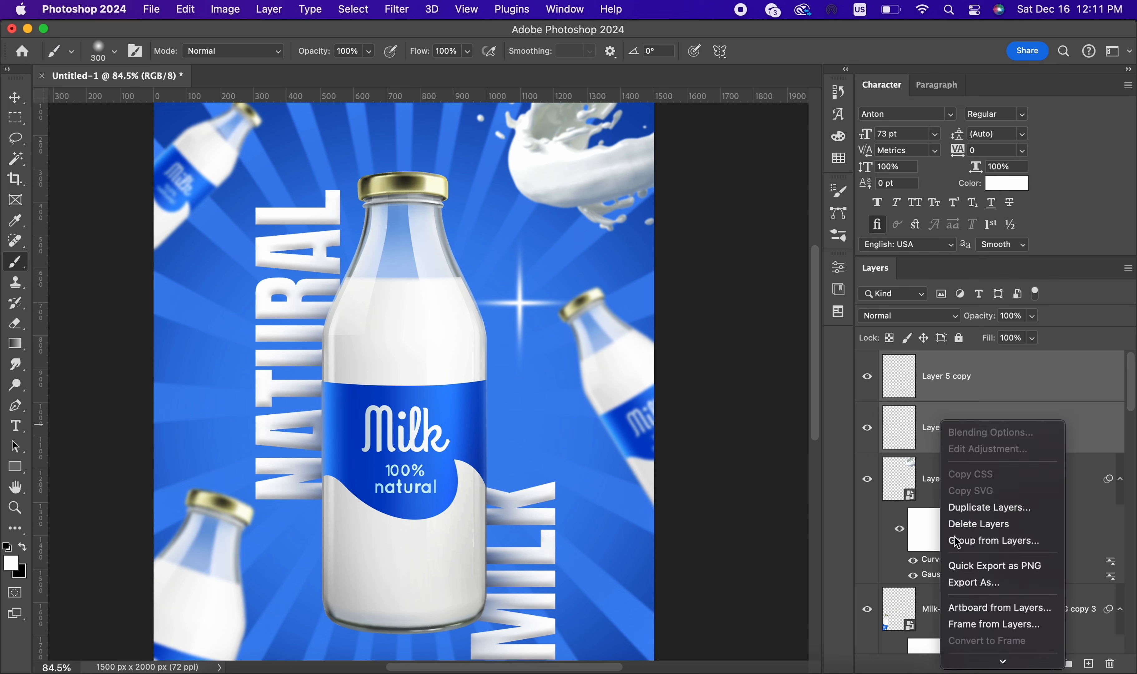
{"action": "scroll", "coordinate": [957, 543], "scroll_direction": "down", "scroll_amount": 10}
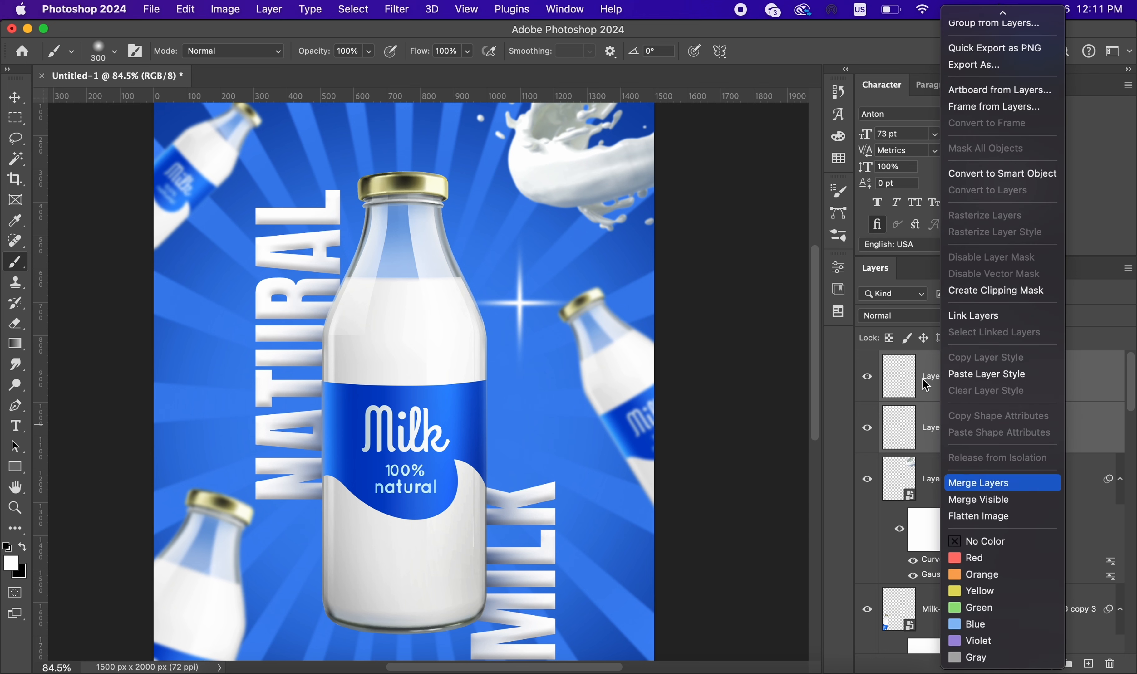
{"action": "key", "text": "Return"}
Step: Duplicate the merged cross, rotate the copy 45° and scale it to 69% to make an eight-pointed sparkle
{"action": "key", "text": "super+j"}
{"action": "key", "text": "super+t"}
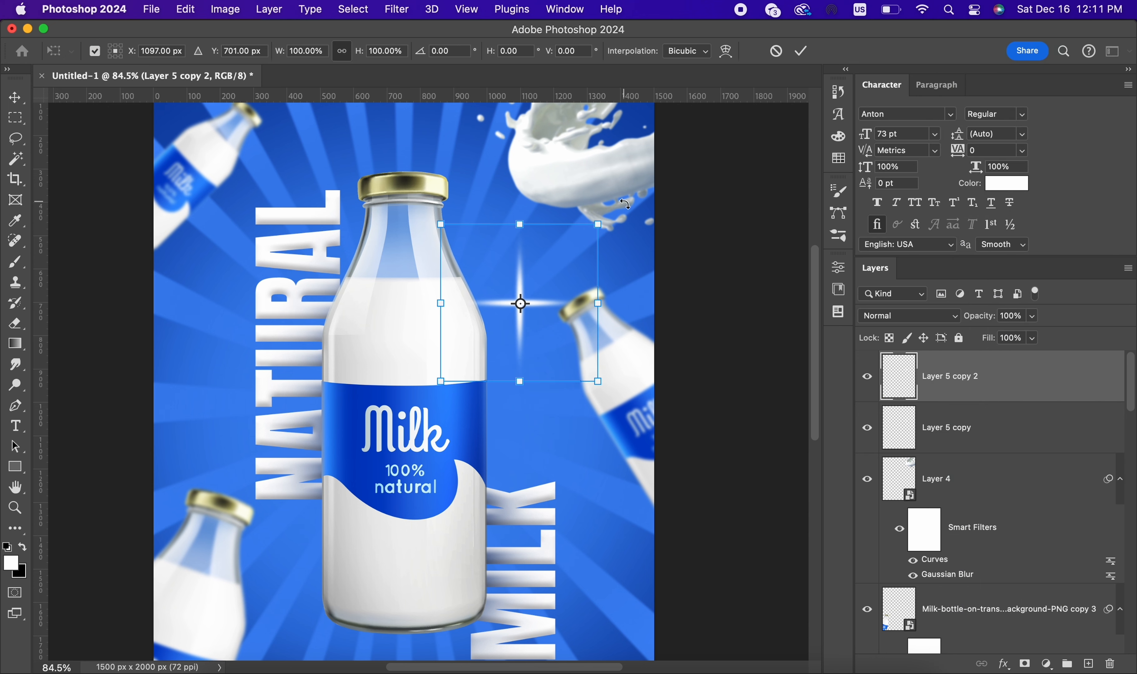
{"action": "left_click_drag", "start_coordinate": [624, 204], "coordinate": [657, 279]}
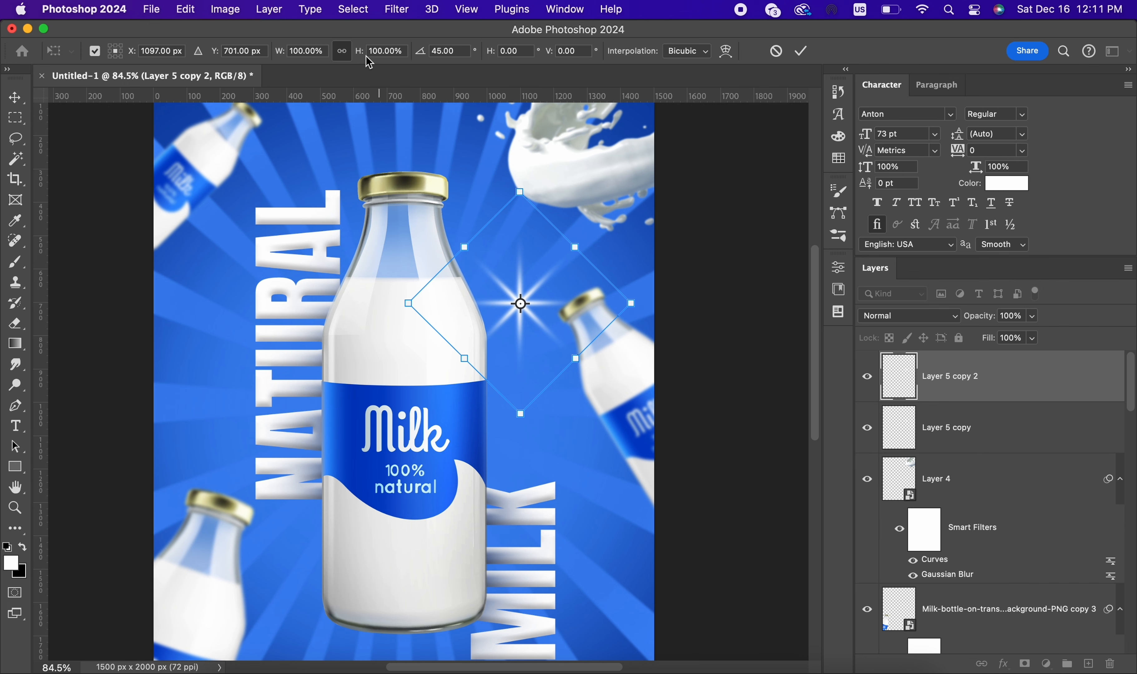
{"action": "left_click_drag", "start_coordinate": [368, 62], "coordinate": [339, 65]}
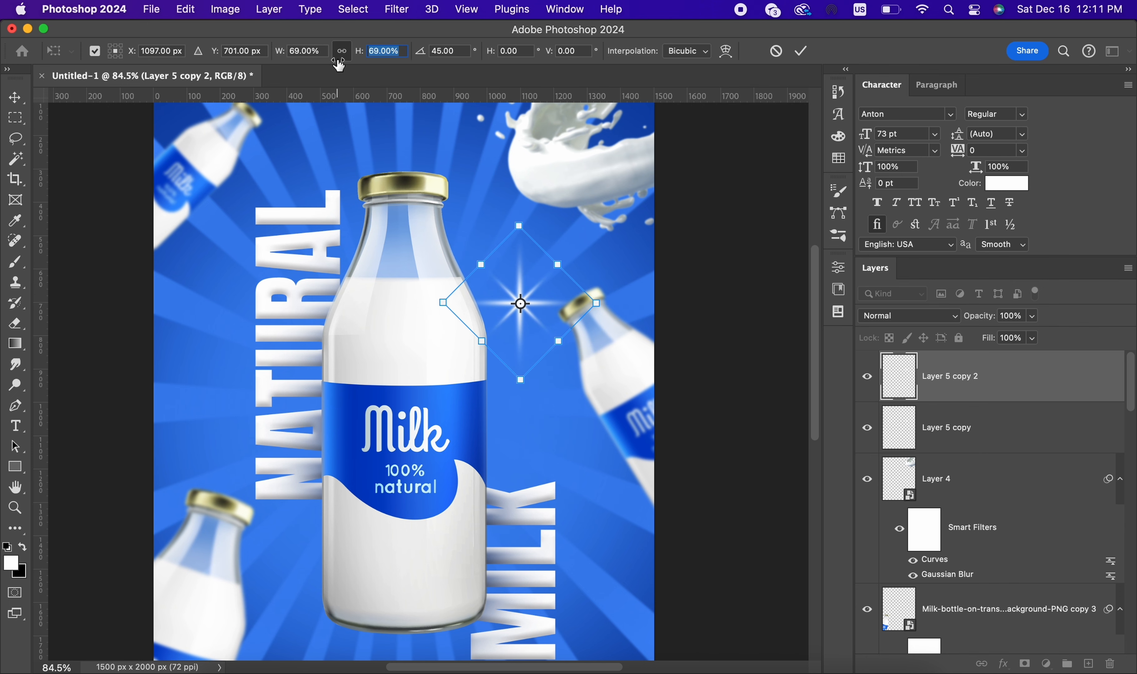
{"action": "left_click", "coordinate": [793, 53]}
Step: Merge the two cross layers, Layer 5 copy and Layer 5 copy 2, into one sparkle layer
{"action": "scroll", "coordinate": [616, 279], "scroll_direction": "down", "scroll_amount": 3}
{"action": "left_click", "coordinate": [990, 445], "text": "shift"}
{"action": "right_click", "coordinate": [990, 445]}
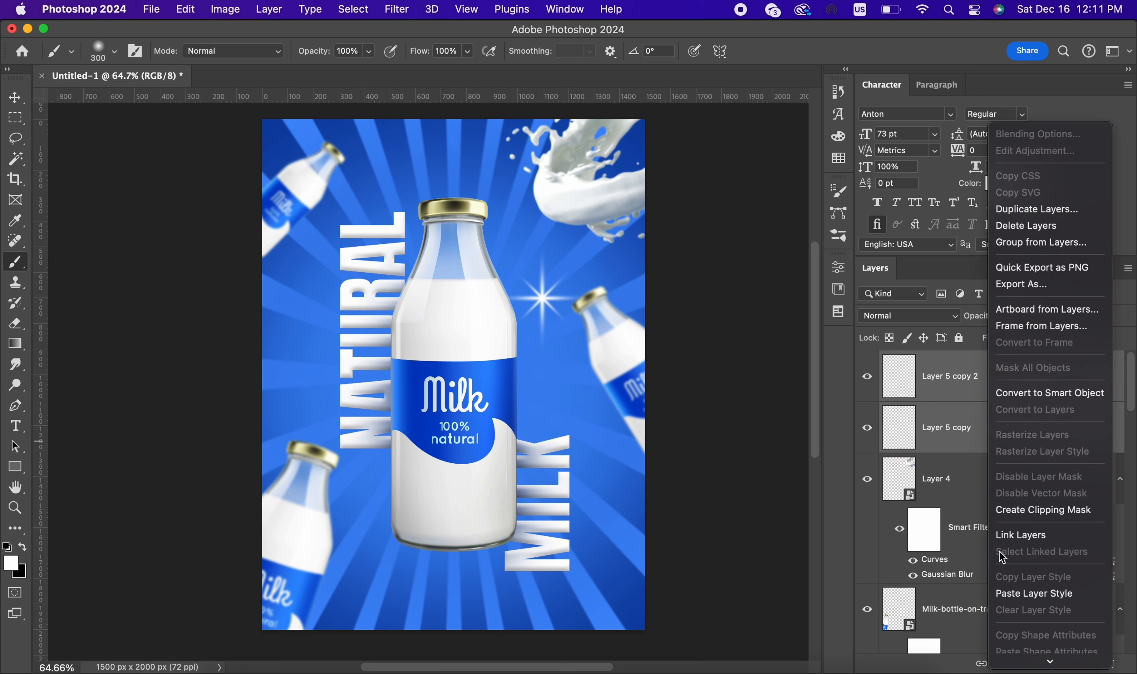
{"action": "scroll", "coordinate": [1003, 556], "scroll_direction": "down", "scroll_amount": 5}
{"action": "left_click", "coordinate": [1015, 484]}
Step: Shrink the sparkle to about half its size and place it on the right shoulder of the main bottle
{"action": "key", "text": "v"}
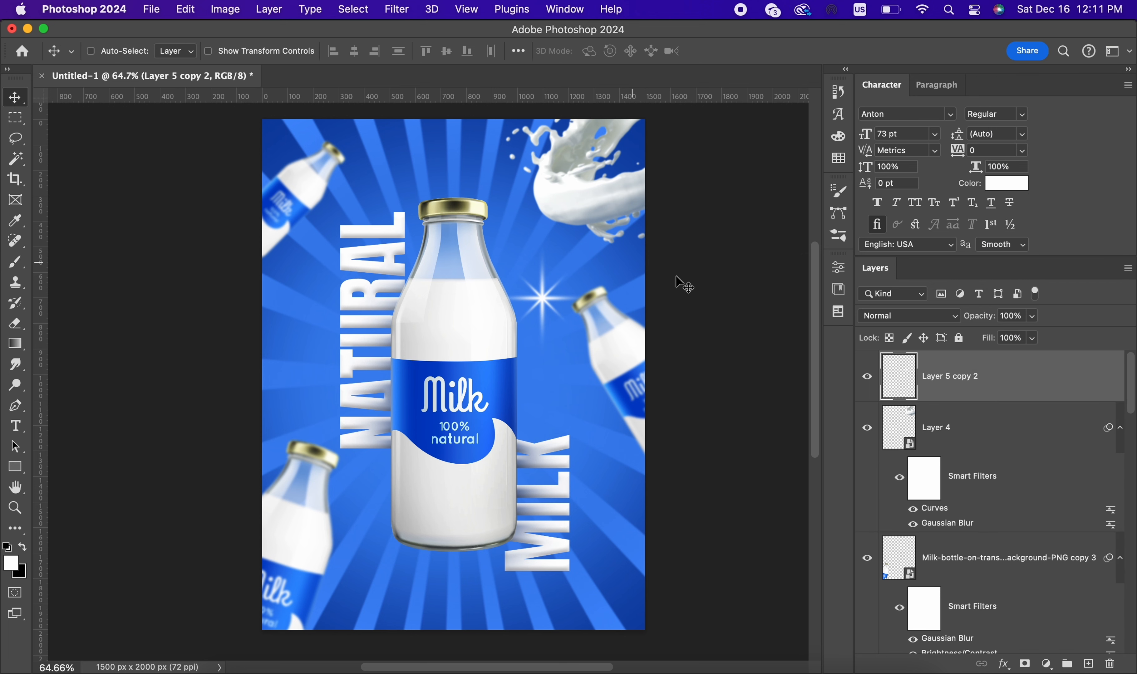
{"action": "left_click_drag", "start_coordinate": [683, 284], "coordinate": [618, 199]}
{"action": "key", "text": "ctrl+t"}
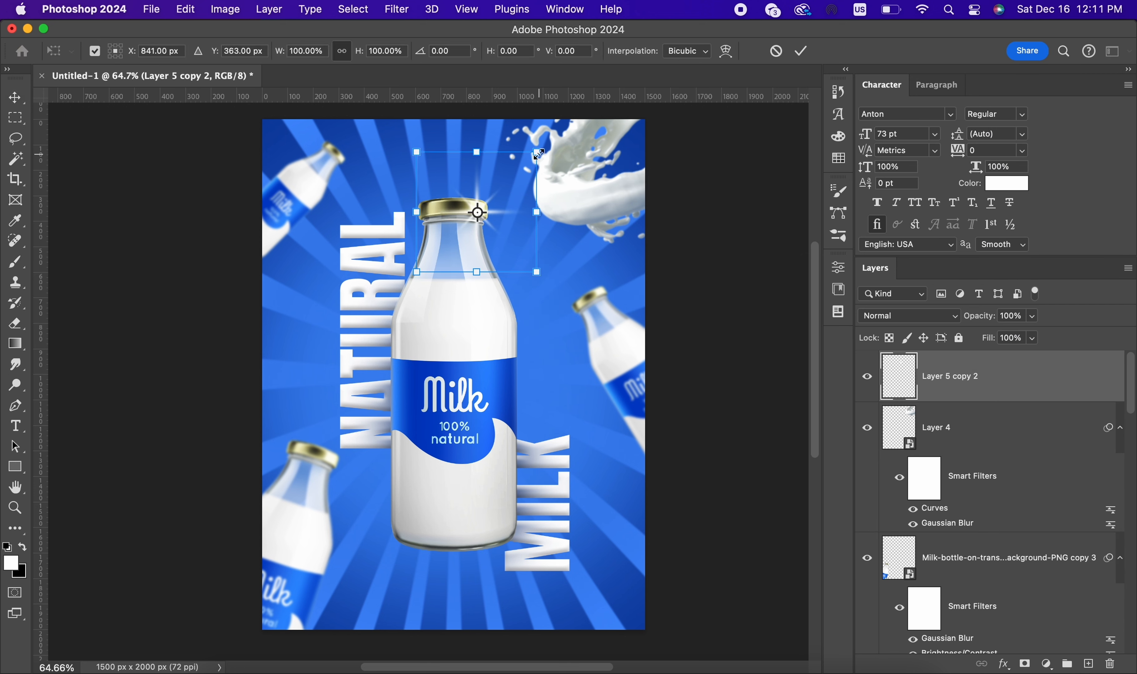
{"action": "left_click_drag", "start_coordinate": [537, 155], "coordinate": [469, 219]}
{"action": "left_click", "coordinate": [801, 51]}
{"action": "scroll", "coordinate": [735, 99], "scroll_direction": "up", "scroll_amount": 1}
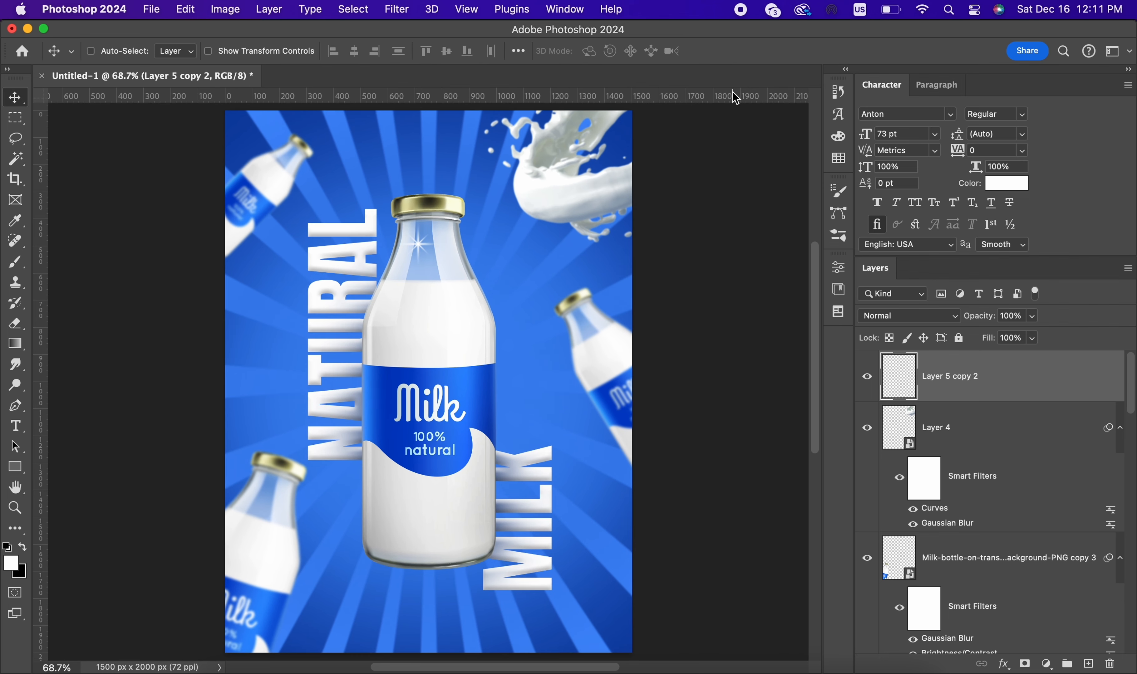
{"action": "left_click_drag", "start_coordinate": [448, 258], "coordinate": [492, 281]}
{"action": "scroll", "coordinate": [478, 270], "scroll_direction": "up", "scroll_amount": 1}
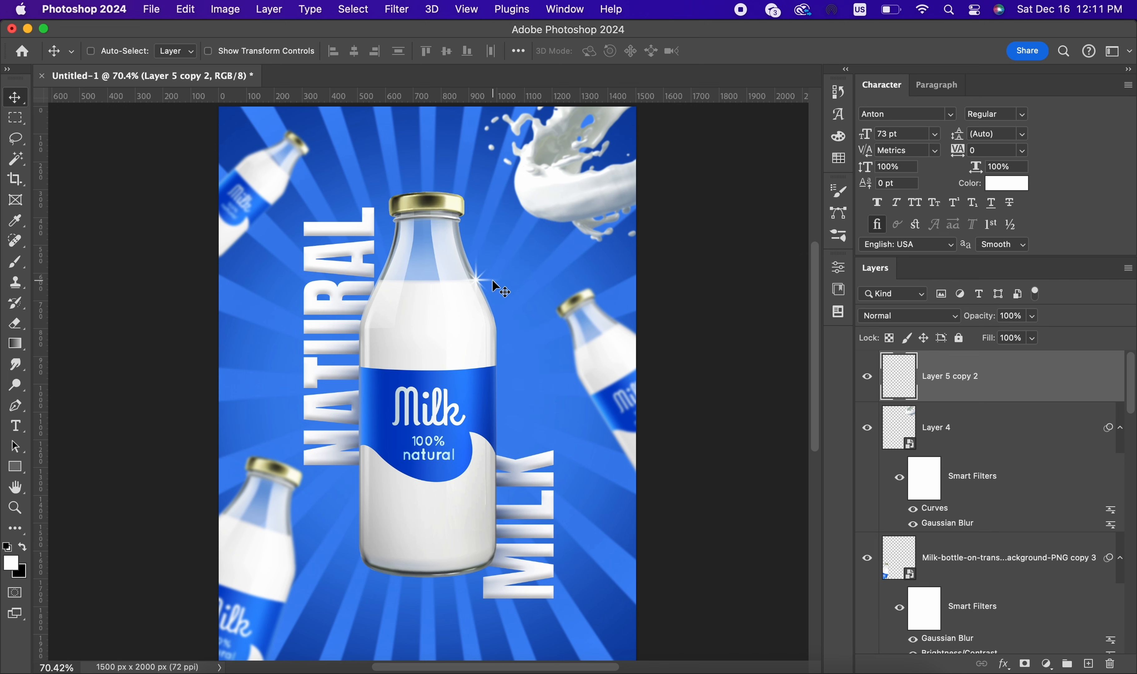
Step: Duplicate the sparkle, enlarge the copy and move it to the left edge of the main bottle's gold cap
{"action": "key", "text": "super+0"}
{"action": "key", "text": "super+j"}
{"action": "key", "text": "super+t"}
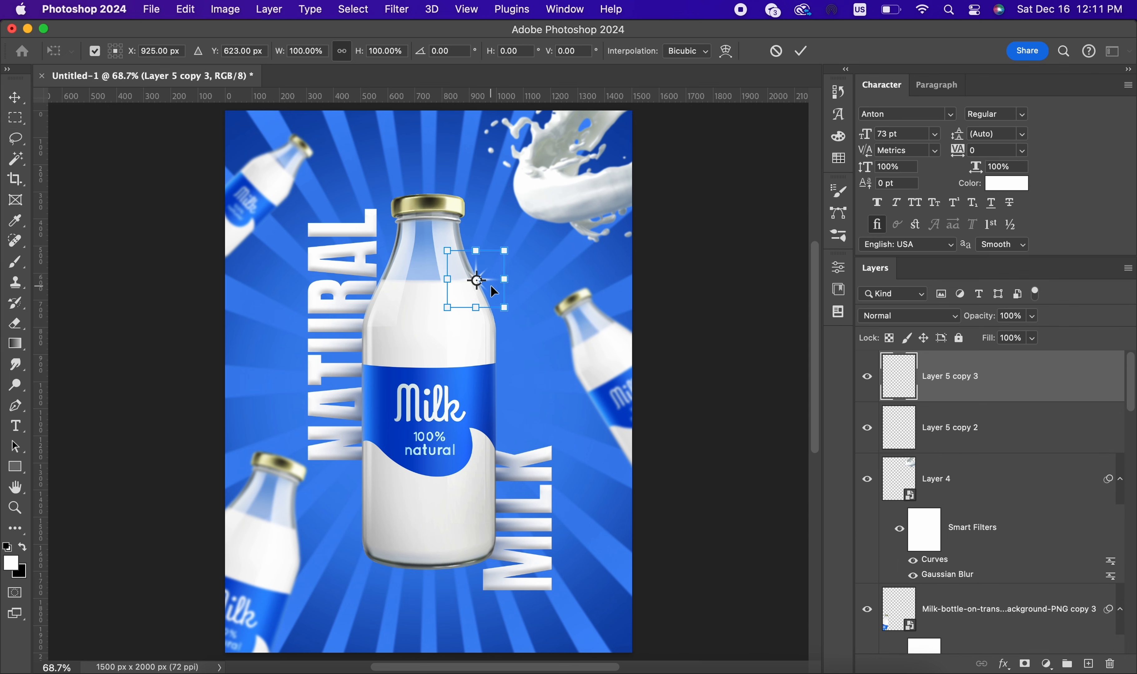
{"action": "left_click", "coordinate": [800, 51]}
{"action": "left_click_drag", "start_coordinate": [575, 263], "coordinate": [625, 438]}
{"action": "scroll", "coordinate": [587, 408], "scroll_direction": "down", "scroll_amount": 5}
{"action": "left_click_drag", "start_coordinate": [590, 475], "coordinate": [483, 297]}
{"action": "scroll", "coordinate": [448, 218], "scroll_direction": "up", "scroll_amount": 5}
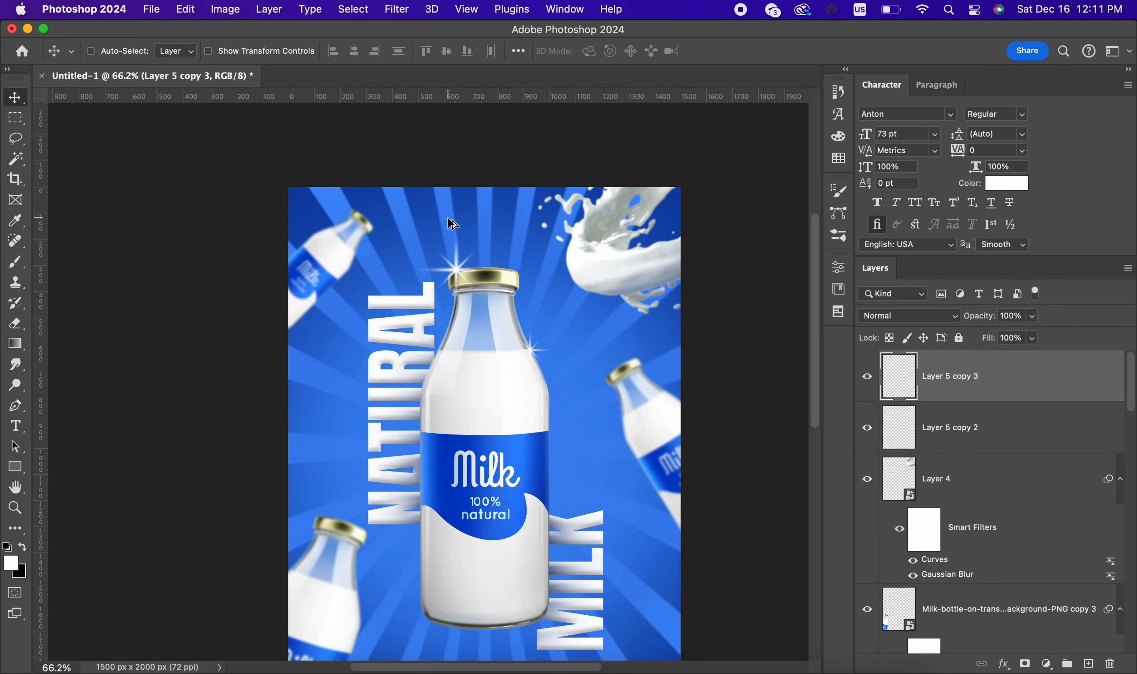
Step: Scale the copied sparkle down to about half and position it on the upper left corner of the gold cap
{"action": "scroll", "coordinate": [462, 231], "scroll_direction": "up", "scroll_amount": 10}
{"action": "scroll", "coordinate": [497, 245], "scroll_direction": "down", "scroll_amount": 6}
{"action": "key", "text": "super+t"}
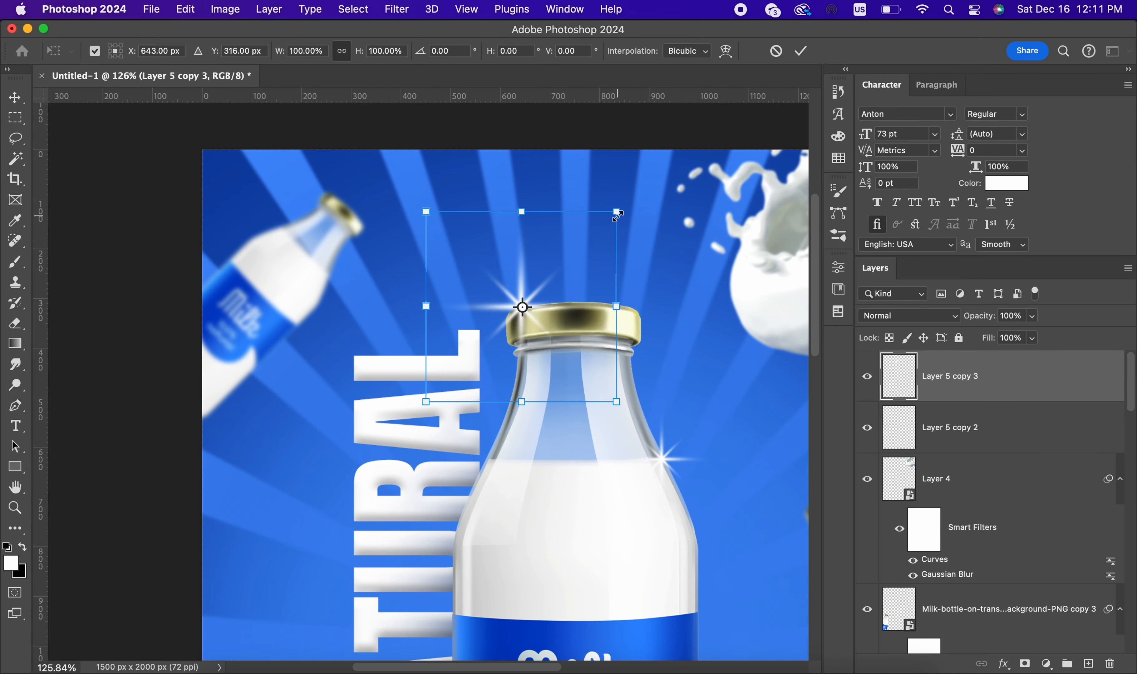
{"action": "left_click_drag", "start_coordinate": [617, 216], "coordinate": [522, 324]}
{"action": "left_click", "coordinate": [803, 51]}
{"action": "left_click_drag", "start_coordinate": [478, 412], "coordinate": [545, 369]}
{"action": "scroll", "coordinate": [544, 369], "scroll_direction": "down", "scroll_amount": 5}
{"action": "scroll", "coordinate": [697, 367], "scroll_direction": "up", "scroll_amount": 3}
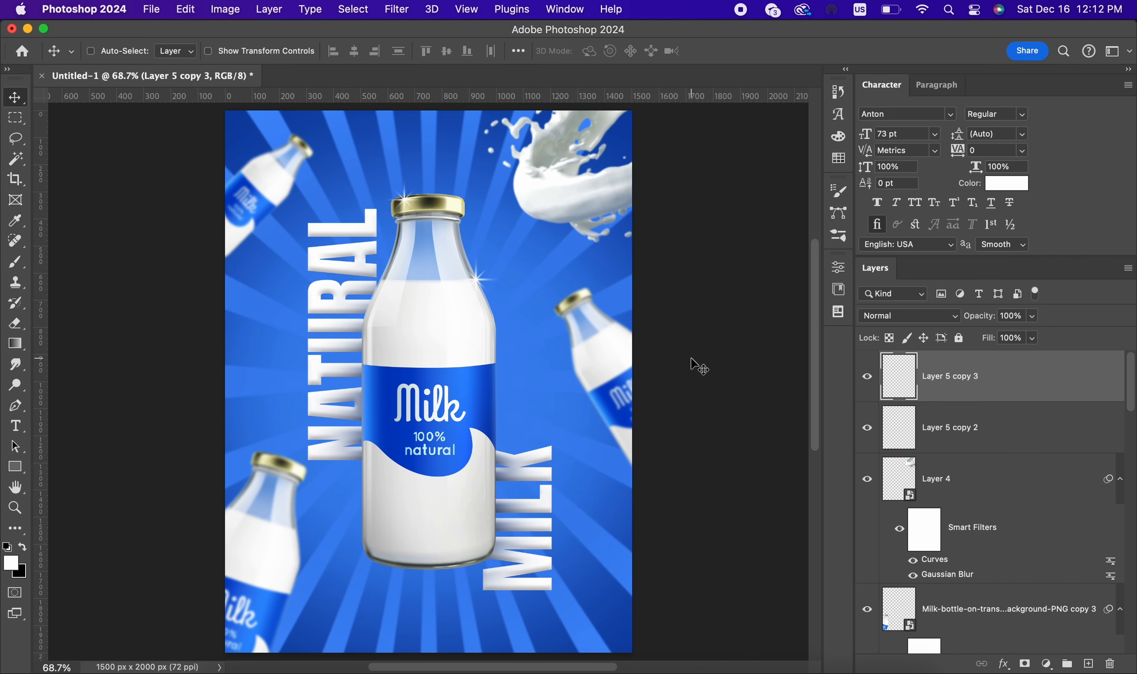
{"action": "scroll", "coordinate": [608, 382], "scroll_direction": "down", "scroll_amount": 2}
{"action": "key", "text": "super+0"}
Step: Add the white text "100% Natural" in Anton Regular, 73 pt, beneath the main bottle
{"action": "left_click", "coordinate": [15, 426]}
{"action": "scroll", "coordinate": [450, 517], "scroll_direction": "up", "scroll_amount": 1}
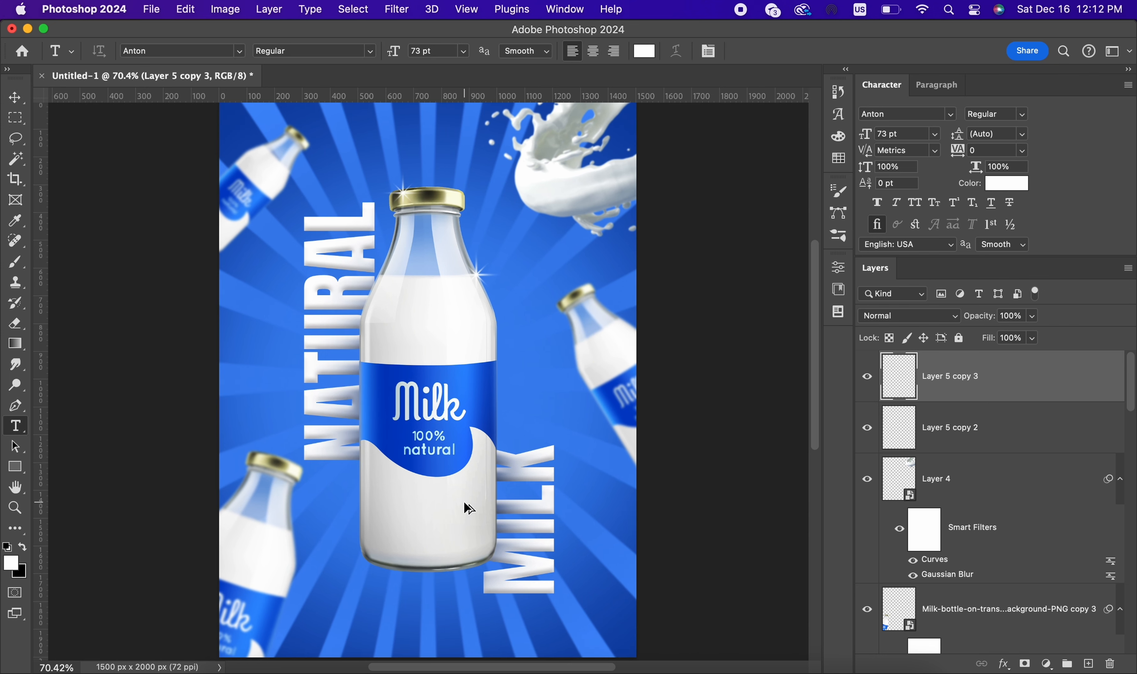
{"action": "scroll", "coordinate": [472, 444], "scroll_direction": "down", "scroll_amount": 2}
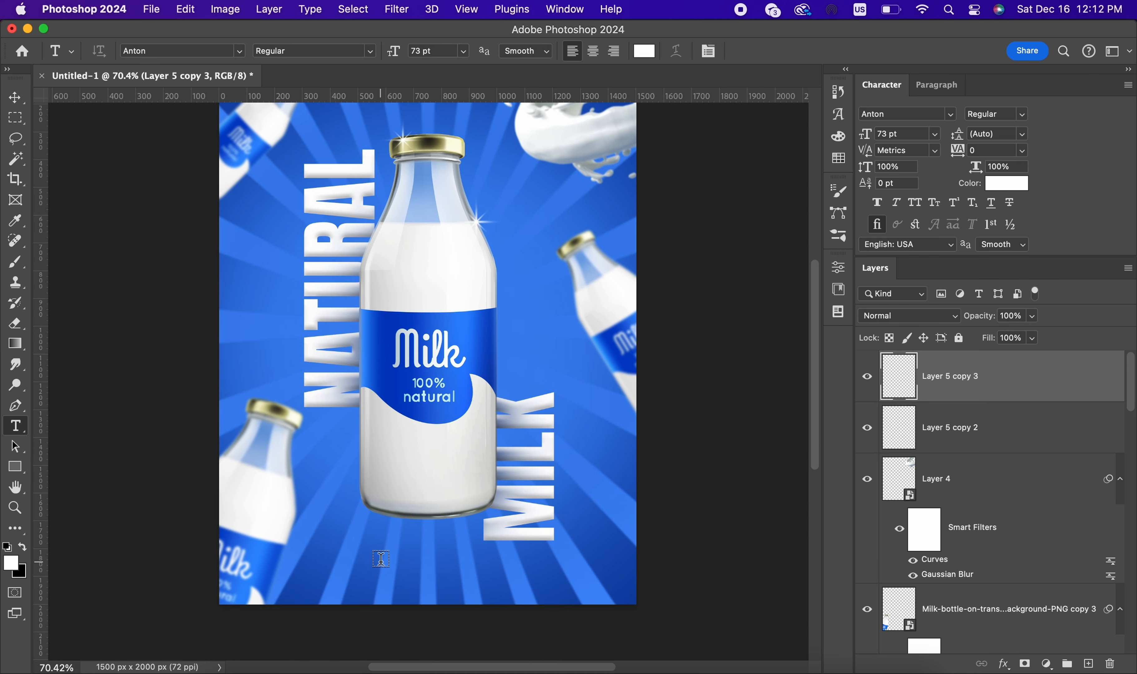
{"action": "left_click", "coordinate": [381, 559]}
{"action": "type", "text": "100"}
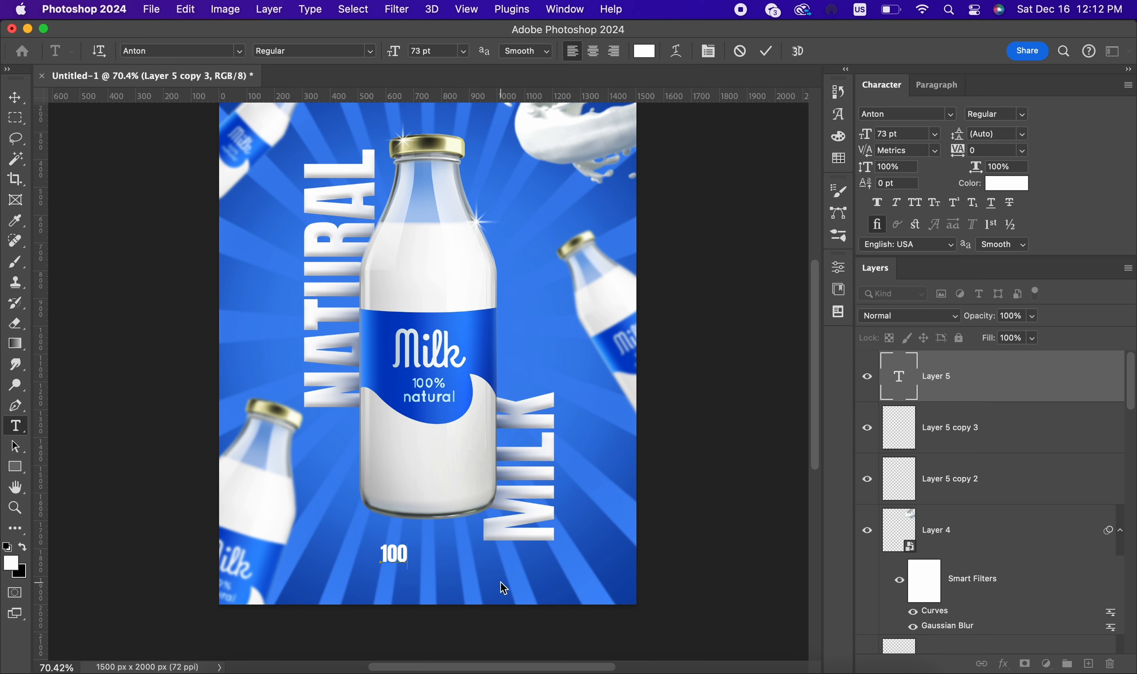
{"action": "type", "text": "% Natur"}
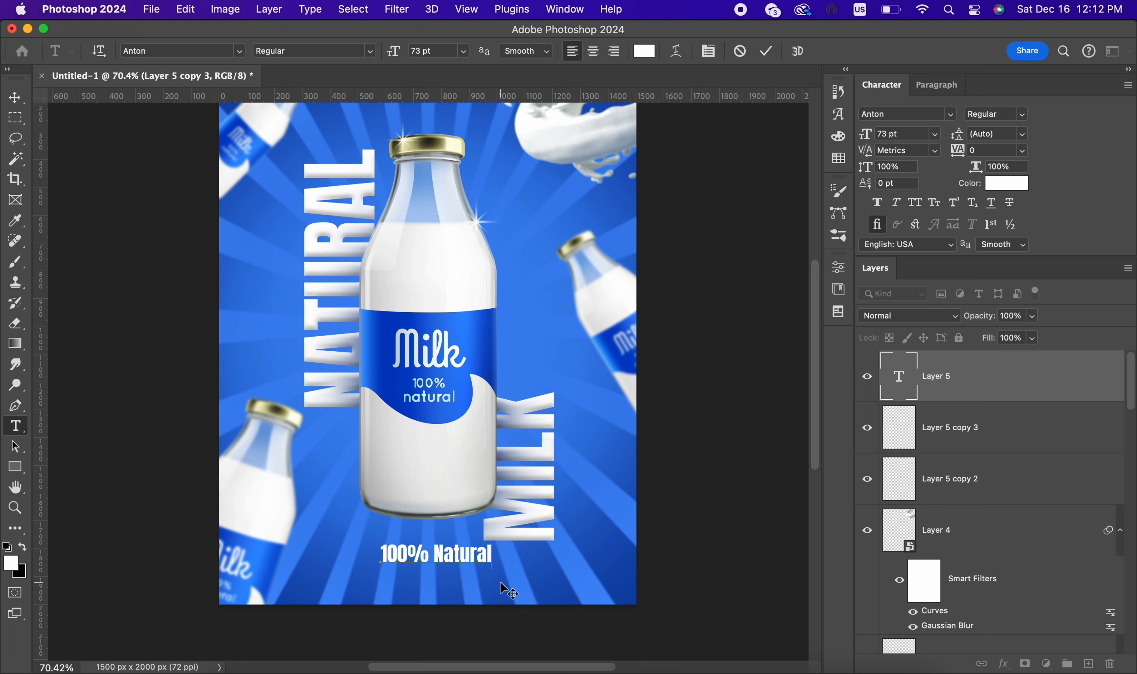
{"action": "type", "text": "al"}
{"action": "left_click", "coordinate": [766, 51]}
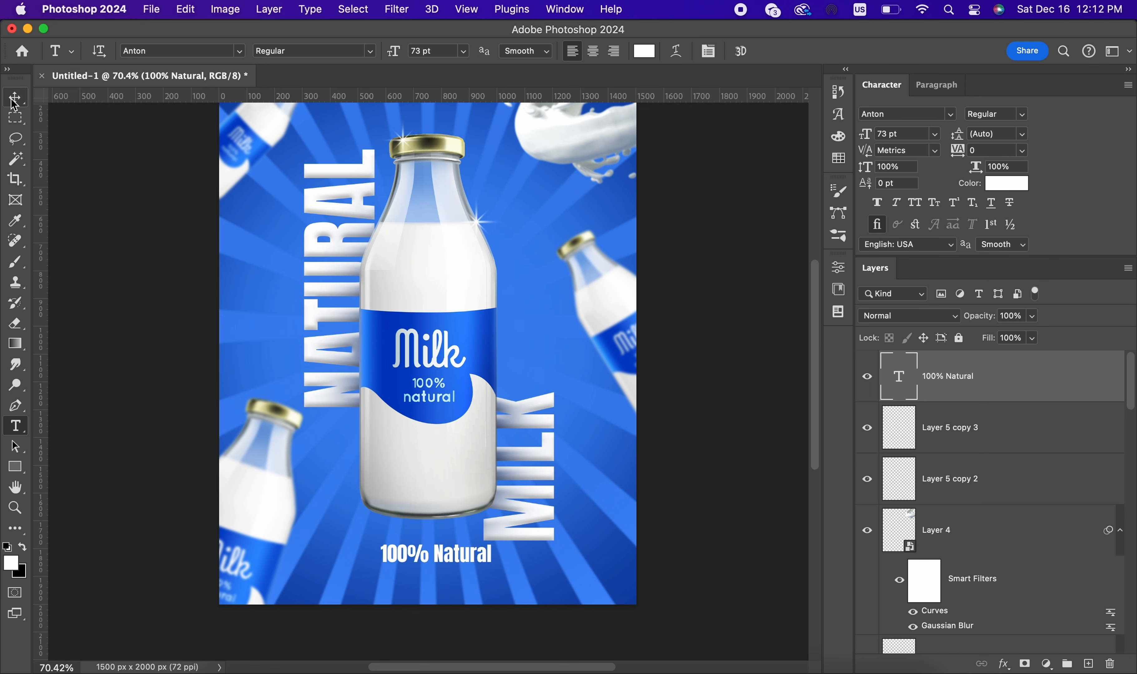
Step: Move the 100% Natural text slightly left and down, closer to the poster's lower edge
{"action": "left_click", "coordinate": [13, 99]}
{"action": "left_click_drag", "start_coordinate": [613, 553], "coordinate": [570, 569]}
{"action": "left_click_drag", "start_coordinate": [386, 559], "coordinate": [470, 577]}
{"action": "left_click_drag", "start_coordinate": [470, 578], "coordinate": [539, 339]}
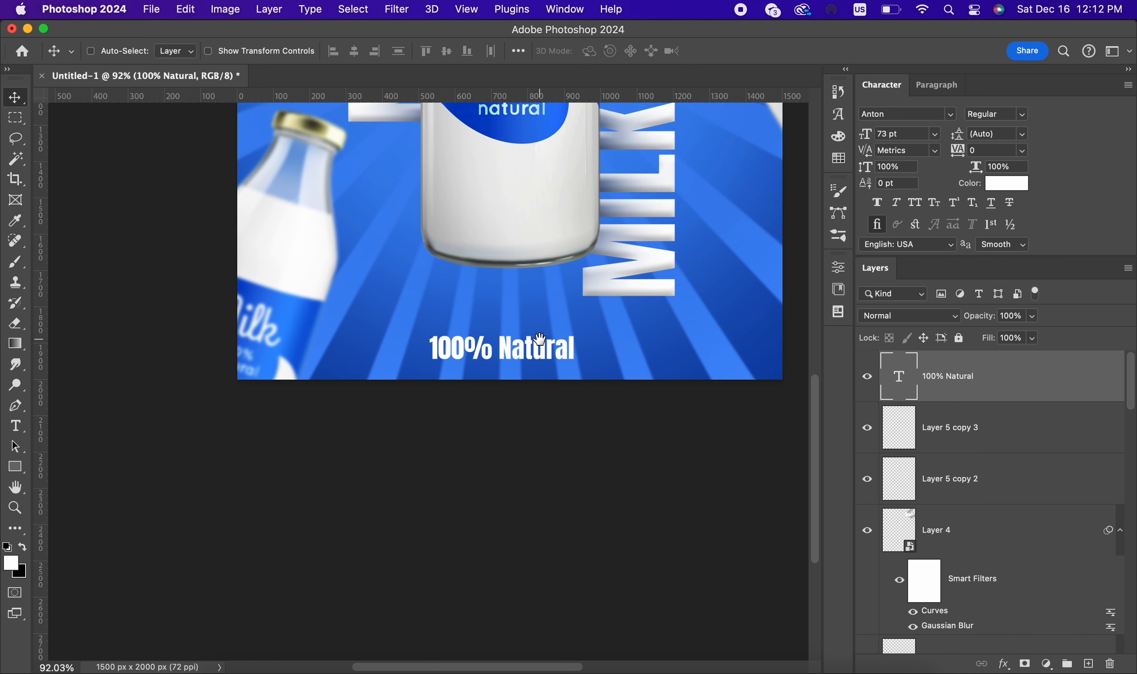
Step: Change the 100% Natural text's font to Kanit Regular and scale it down to 62.38 pt
{"action": "left_click", "coordinate": [948, 118]}
{"action": "left_click", "coordinate": [1014, 191]}
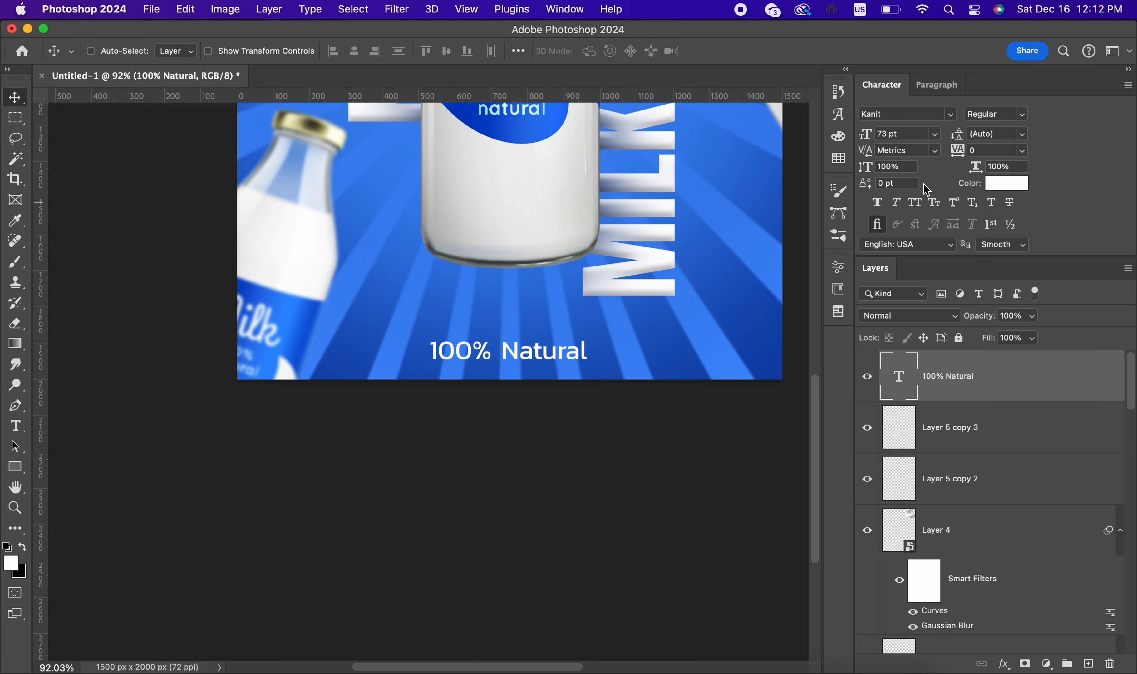
{"action": "left_click", "coordinate": [913, 204]}
{"action": "left_click", "coordinate": [915, 208]}
{"action": "key", "text": "super+t"}
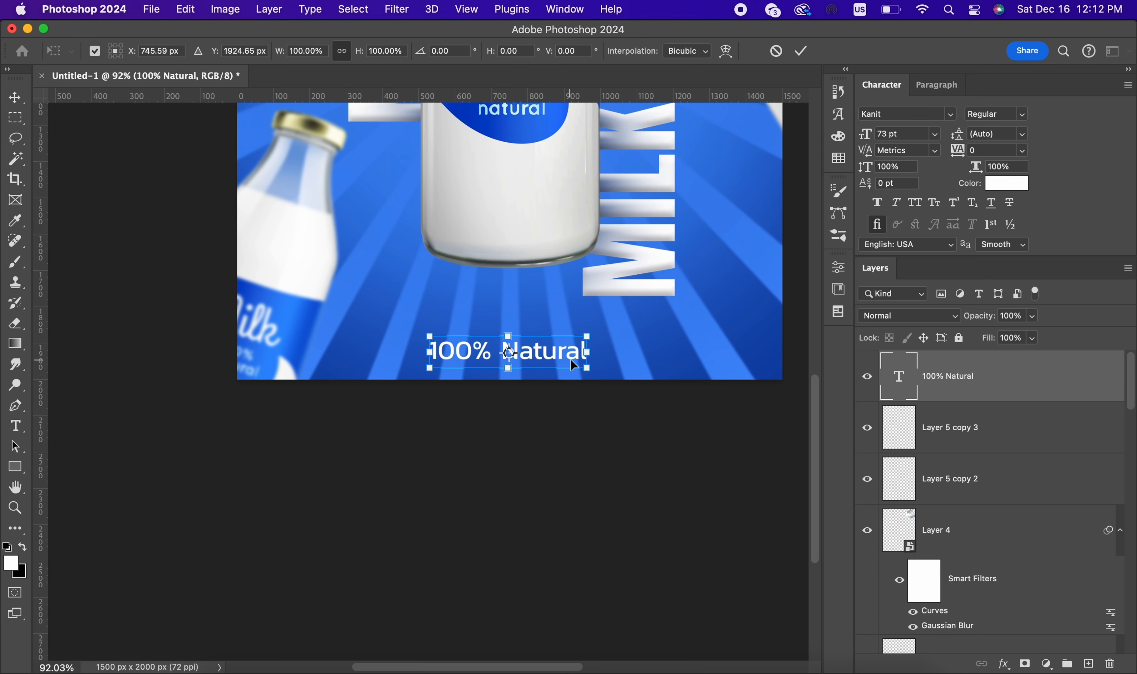
{"action": "left_click_drag", "start_coordinate": [589, 367], "coordinate": [564, 366]}
{"action": "left_click", "coordinate": [802, 53]}
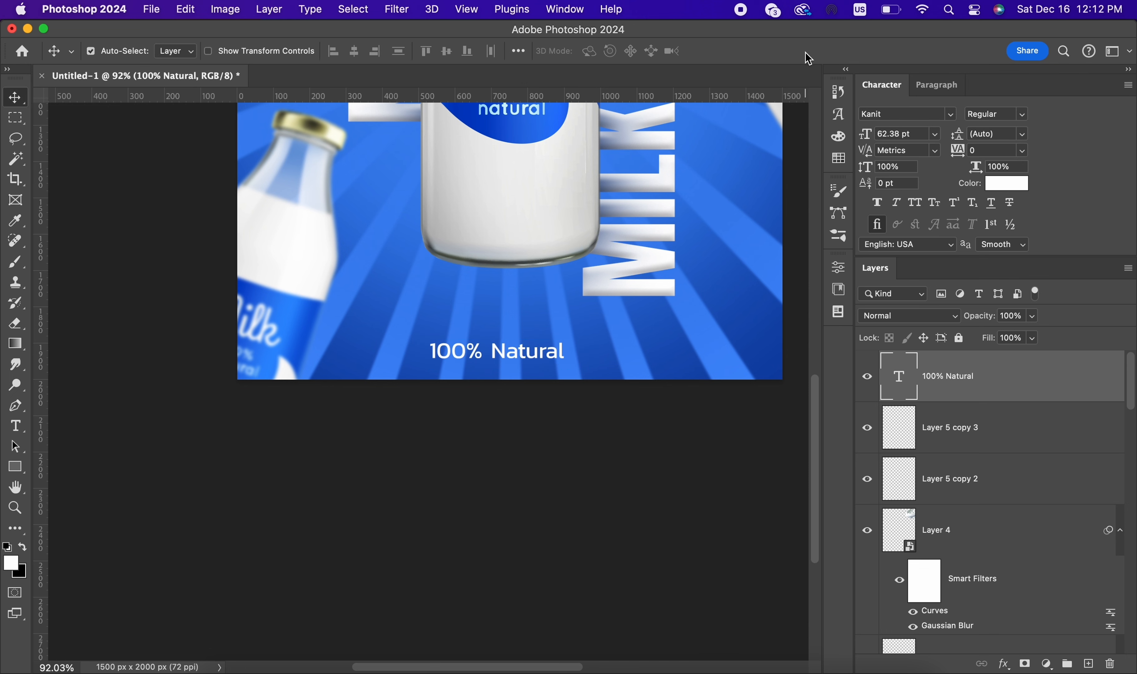
Step: Centre the 100% Natural text horizontally on the poster and raise it by about 25 px
{"action": "key", "text": "super+a"}
{"action": "left_click", "coordinate": [354, 51]}
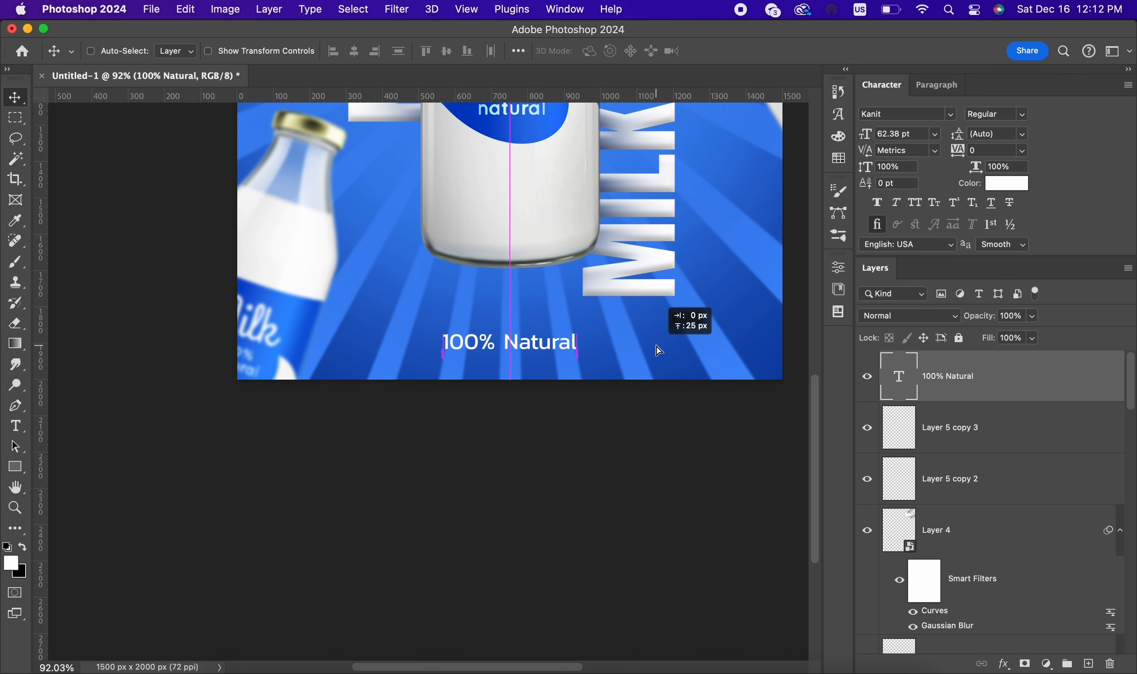
{"action": "key", "text": "super+0"}
Step: Begin a white leaf shape above the "t" of Natural with the Pen tool, curving its upper left edge
{"action": "scroll", "coordinate": [466, 631], "scroll_direction": "up", "scroll_amount": 3}
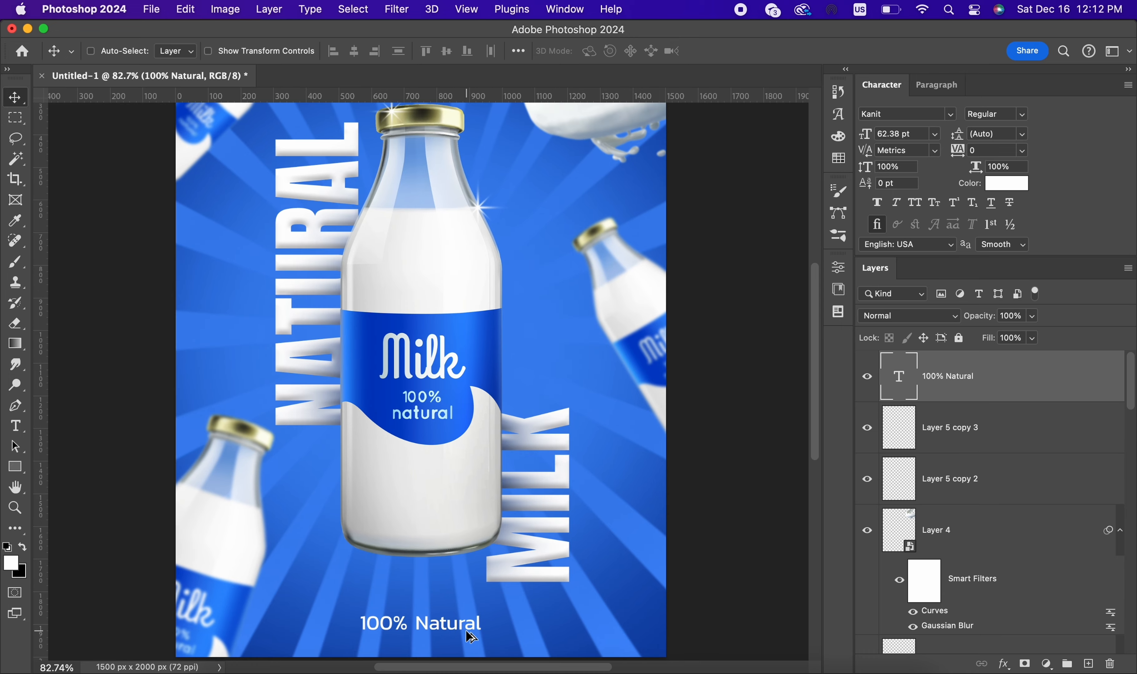
{"action": "scroll", "coordinate": [433, 625], "scroll_direction": "up", "scroll_amount": 10}
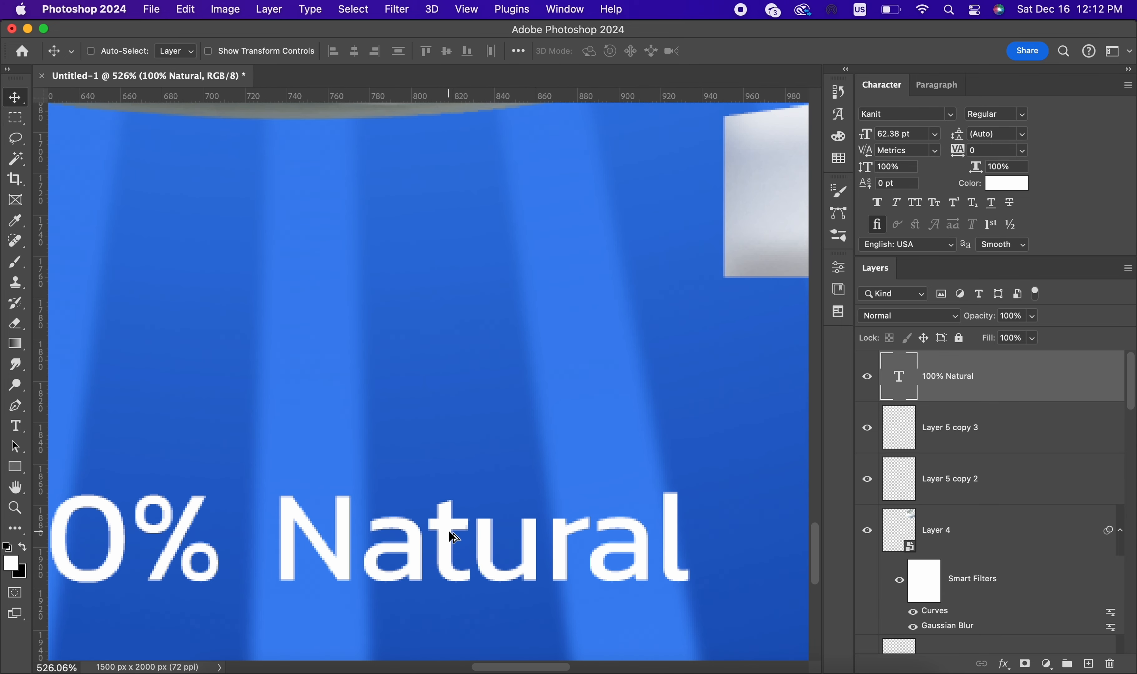
{"action": "left_click", "coordinate": [15, 405]}
{"action": "left_click", "coordinate": [92, 399]}
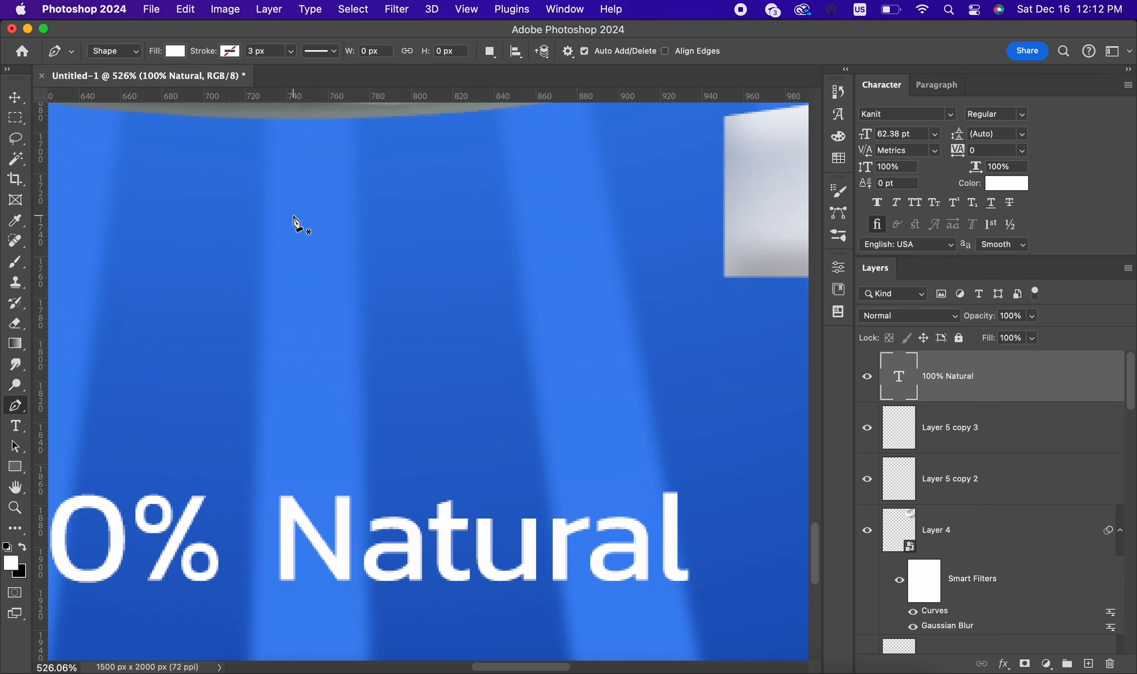
{"action": "scroll", "coordinate": [468, 526], "scroll_direction": "up", "scroll_amount": 2}
{"action": "scroll", "coordinate": [465, 520], "scroll_direction": "up", "scroll_amount": 2}
{"action": "left_click_drag", "start_coordinate": [525, 512], "coordinate": [482, 411]}
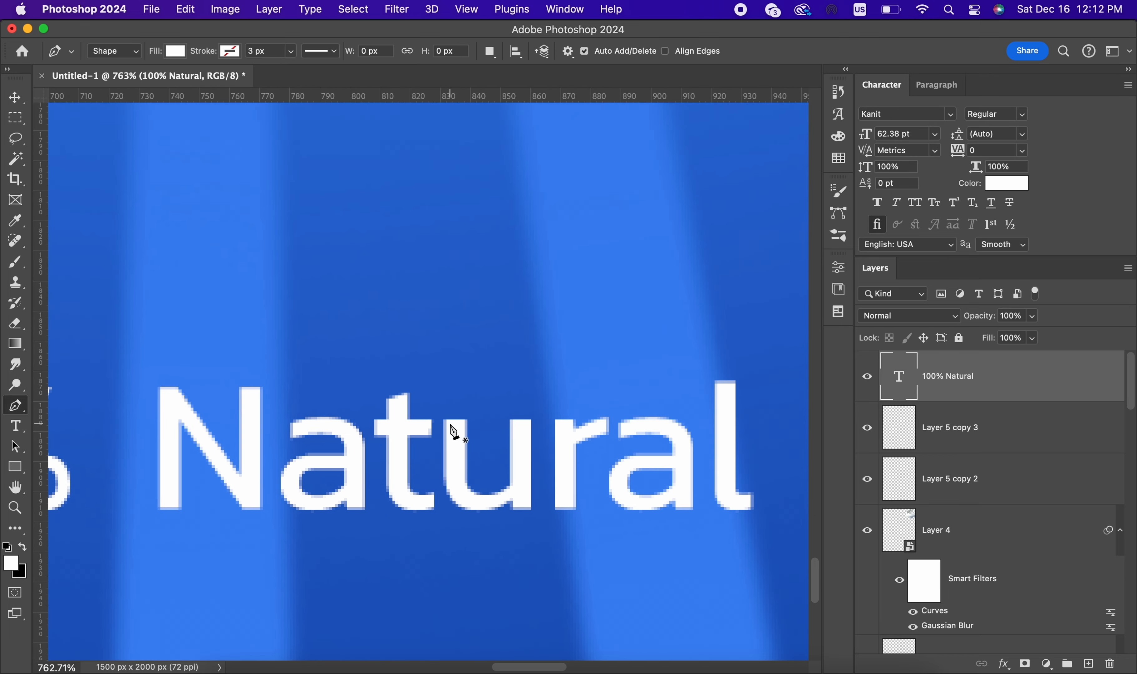
{"action": "scroll", "coordinate": [442, 415], "scroll_direction": "up", "scroll_amount": 1}
{"action": "left_click", "coordinate": [419, 405]}
{"action": "scroll", "coordinate": [420, 397], "scroll_direction": "up", "scroll_amount": 2}
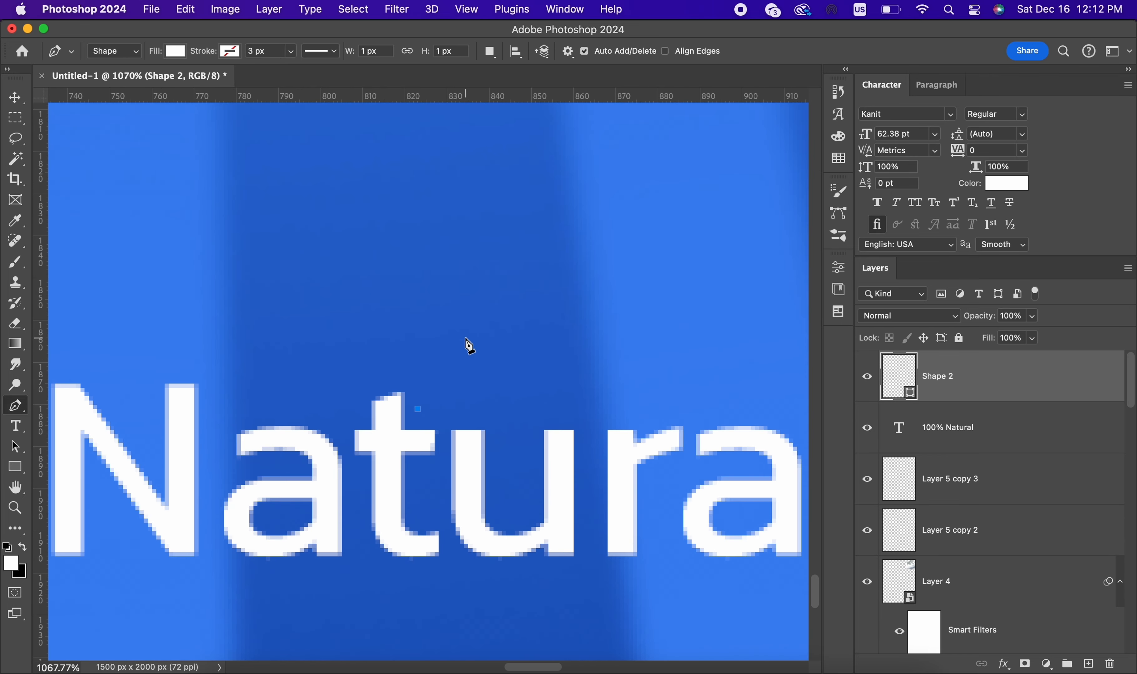
{"action": "left_click_drag", "start_coordinate": [452, 353], "coordinate": [518, 326]}
Step: Complete the leaf about 21 by 22 px, with a pointed tip, curved right side and central notch at its base
{"action": "scroll", "coordinate": [507, 322], "scroll_direction": "up", "scroll_amount": 1}
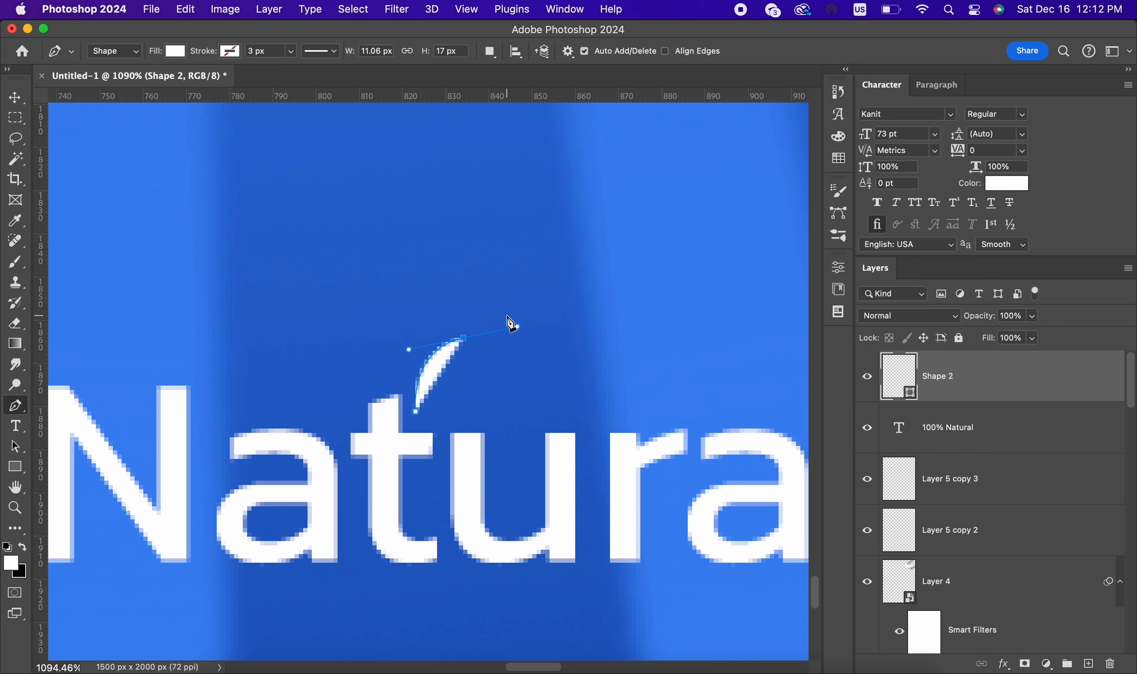
{"action": "left_click", "coordinate": [505, 318]}
{"action": "left_click_drag", "start_coordinate": [474, 402], "coordinate": [396, 422]}
{"action": "key", "text": "super+z"}
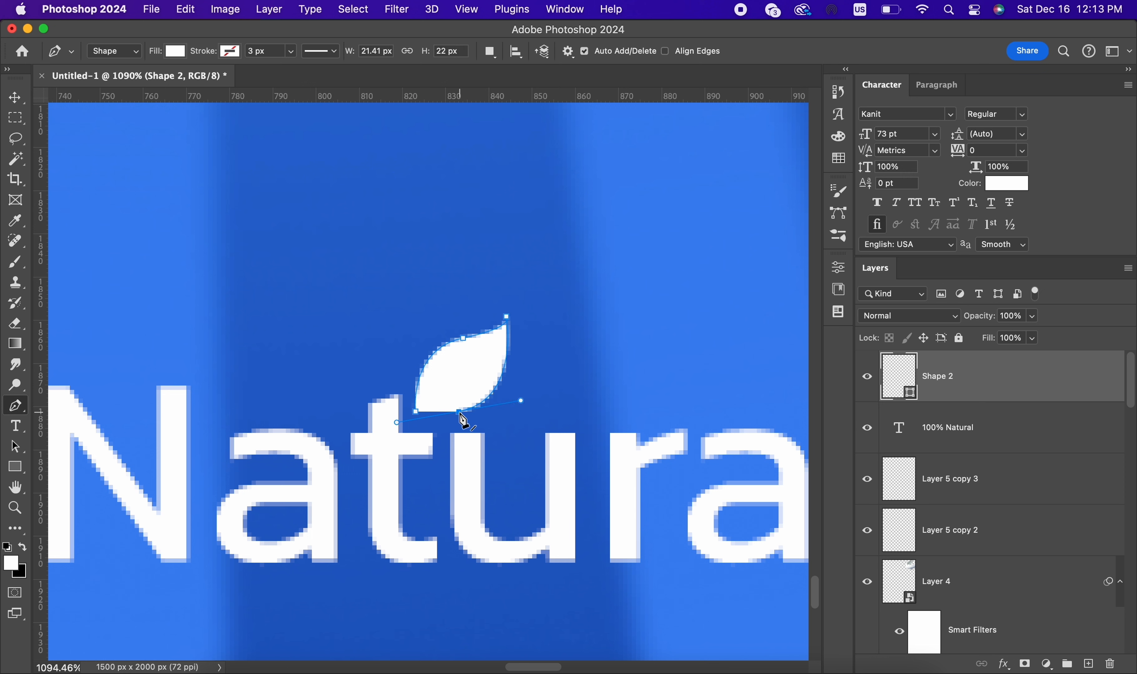
{"action": "left_click", "coordinate": [459, 412]}
{"action": "left_click_drag", "start_coordinate": [467, 364], "coordinate": [475, 350]}
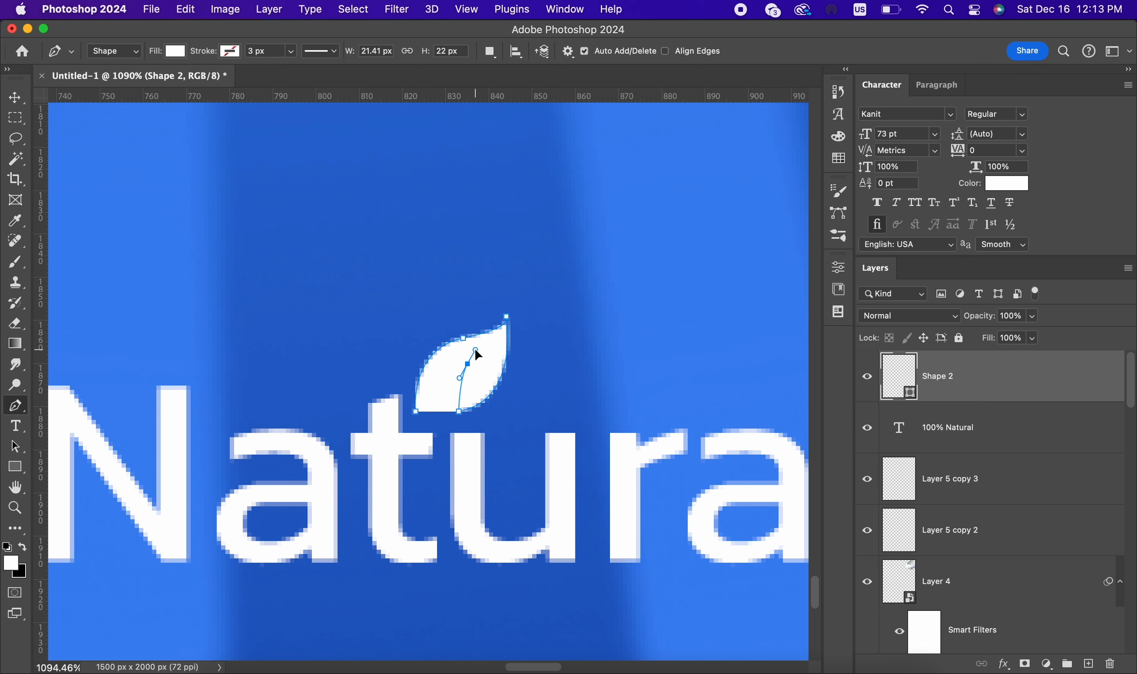
{"action": "left_click", "coordinate": [468, 365]}
{"action": "left_click", "coordinate": [15, 98]}
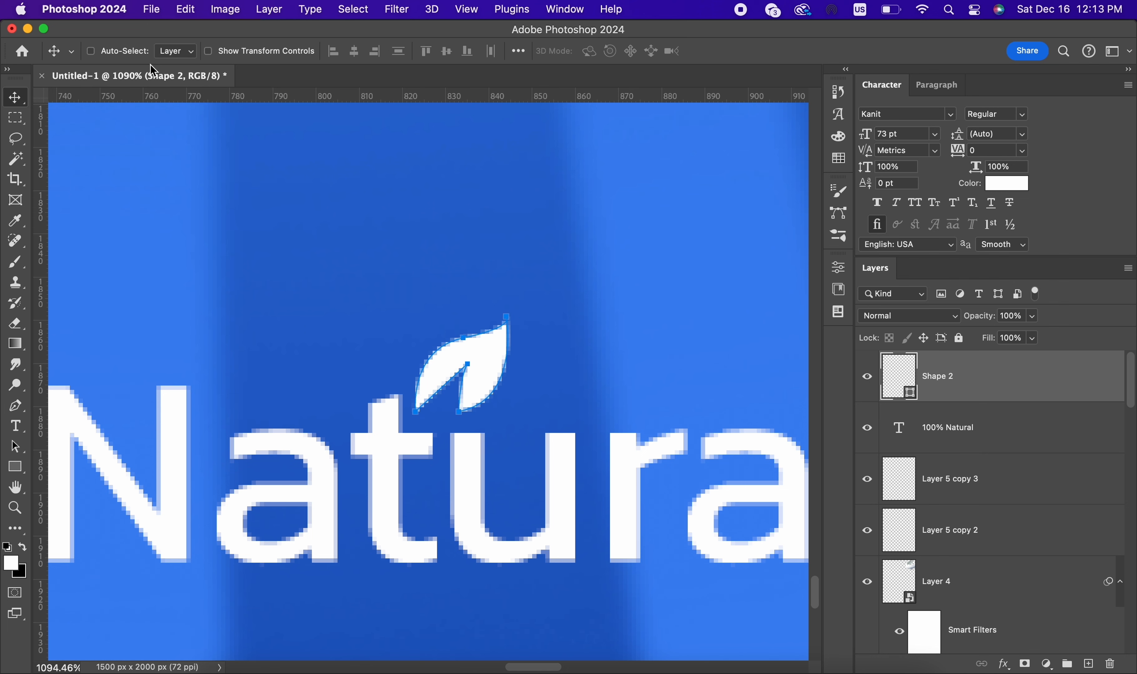
Step: Recolour the white leaf shape above the "t" to green 06ca4b
{"action": "scroll", "coordinate": [612, 368], "scroll_direction": "down", "scroll_amount": 5}
{"action": "scroll", "coordinate": [611, 369], "scroll_direction": "up", "scroll_amount": 5}
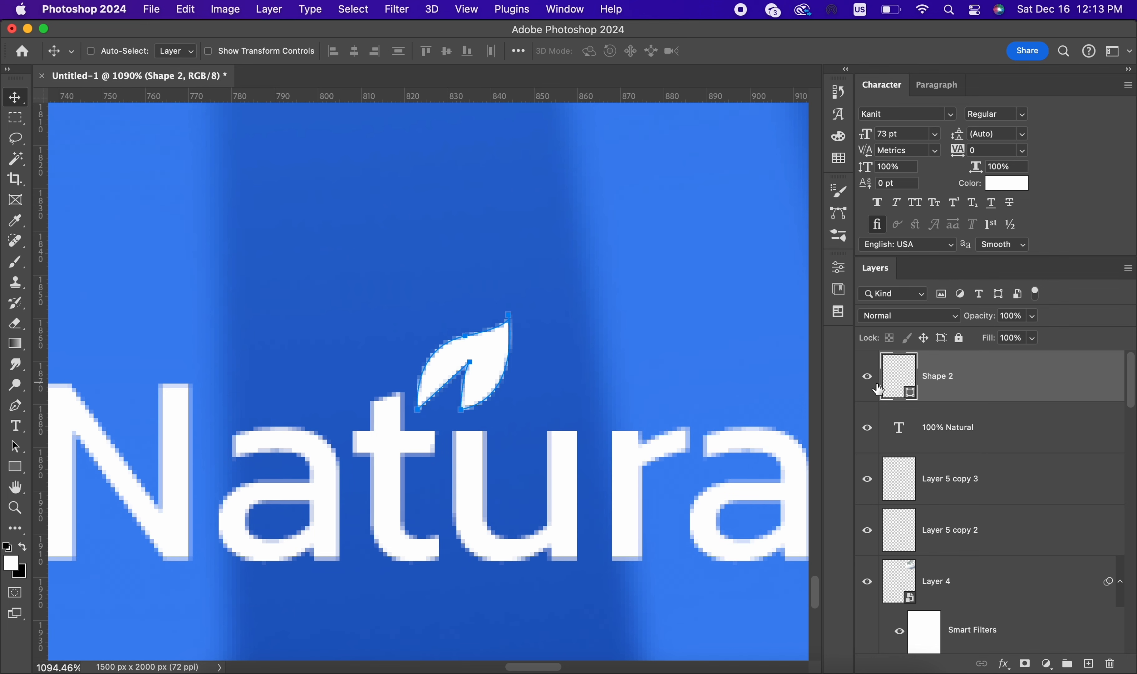
{"action": "double_click", "coordinate": [909, 398]}
{"action": "left_click_drag", "start_coordinate": [944, 542], "coordinate": [944, 516]}
{"action": "left_click", "coordinate": [918, 435]}
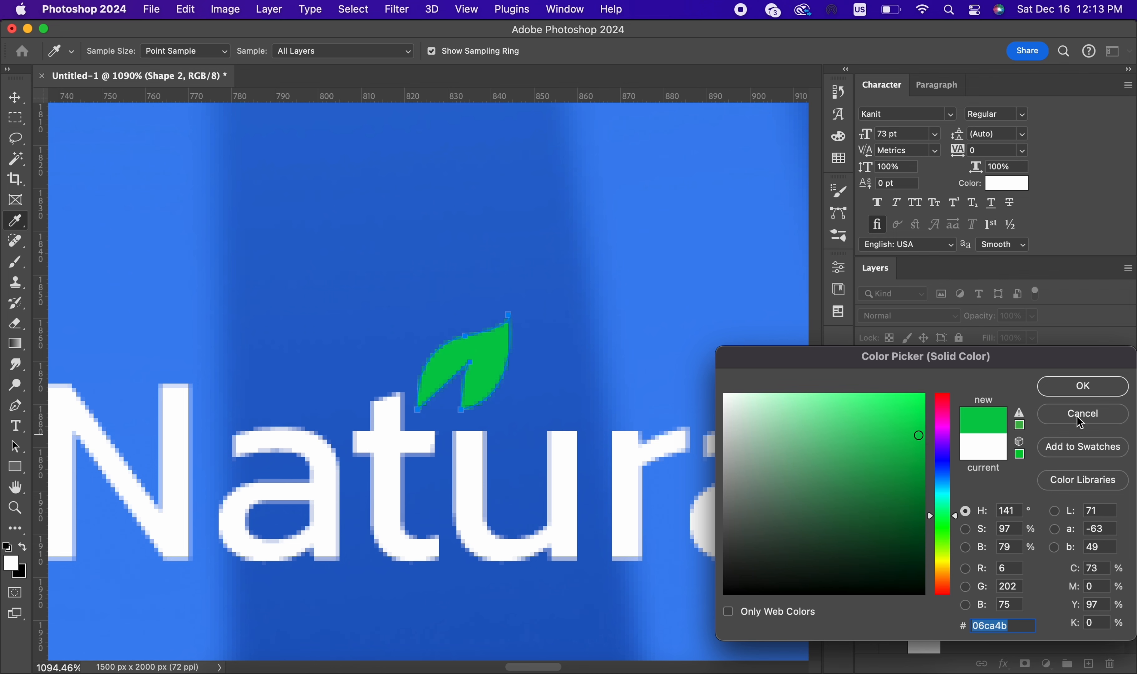
{"action": "left_click", "coordinate": [1084, 390]}
Step: Tilt the green leaf slightly clockwise, scale it down and position it just above the "t" of Natural
{"action": "key", "text": "super+t"}
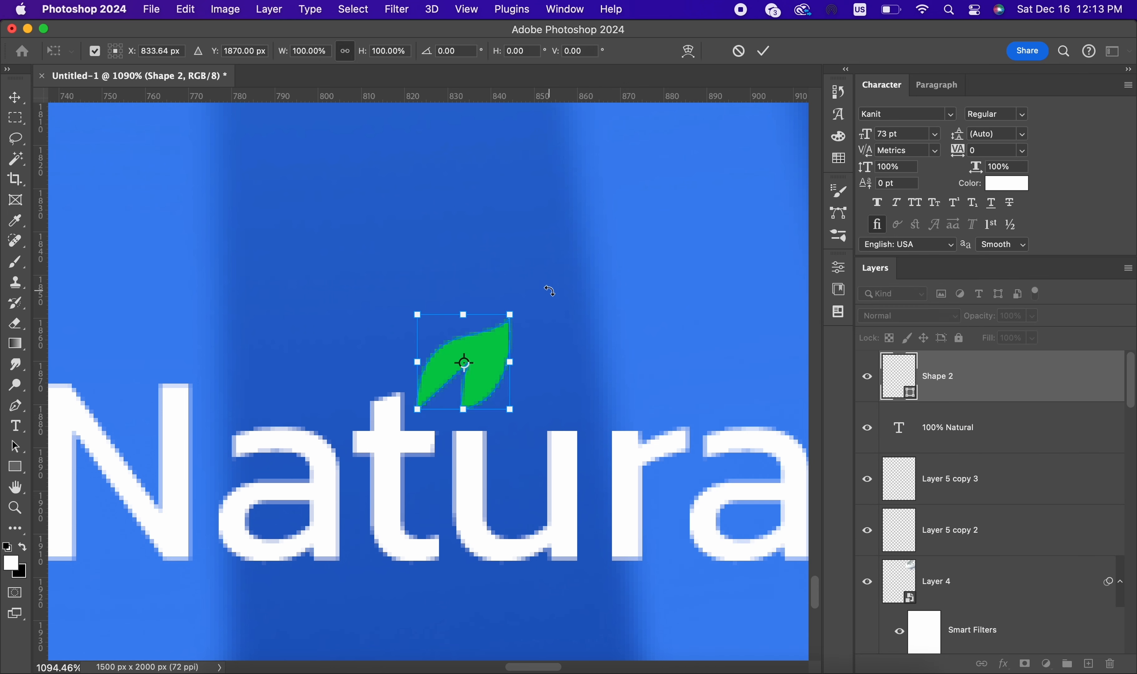
{"action": "left_click_drag", "start_coordinate": [546, 287], "coordinate": [486, 336]}
{"action": "left_click", "coordinate": [763, 51]}
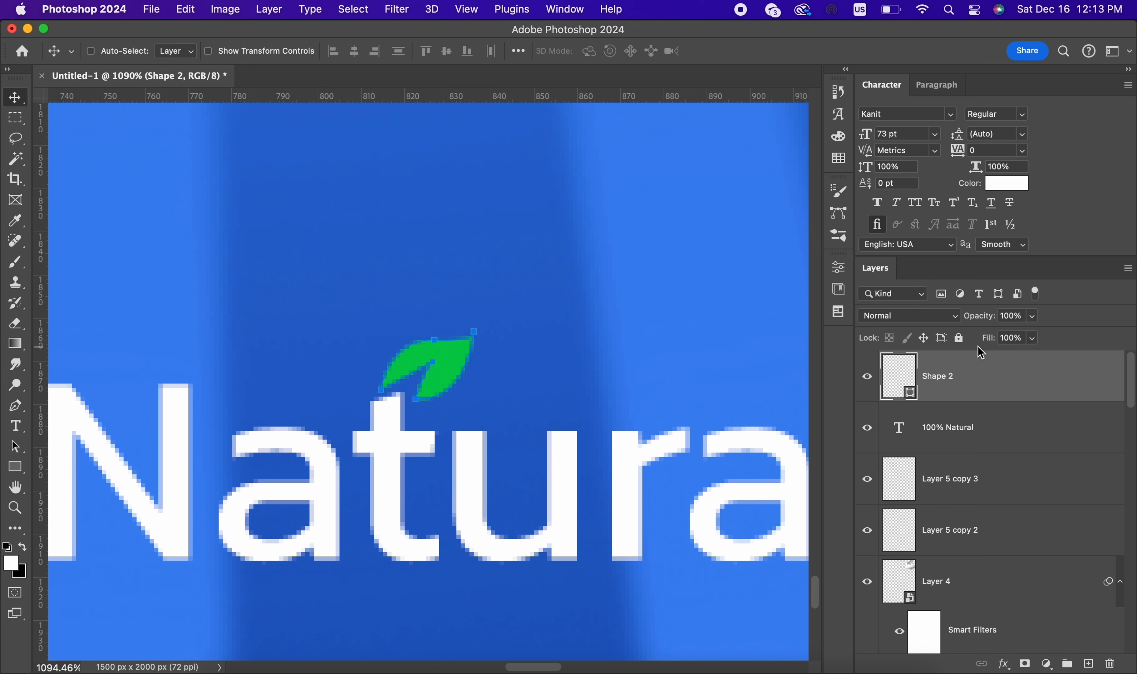
Step: Duplicate the green leaf, rotate the copy by about -52.3°, shrink it and place it above and left of the first leaf
{"action": "key", "text": "super+j"}
{"action": "key", "text": "super+t"}
{"action": "left_click_drag", "start_coordinate": [494, 317], "coordinate": [441, 387]}
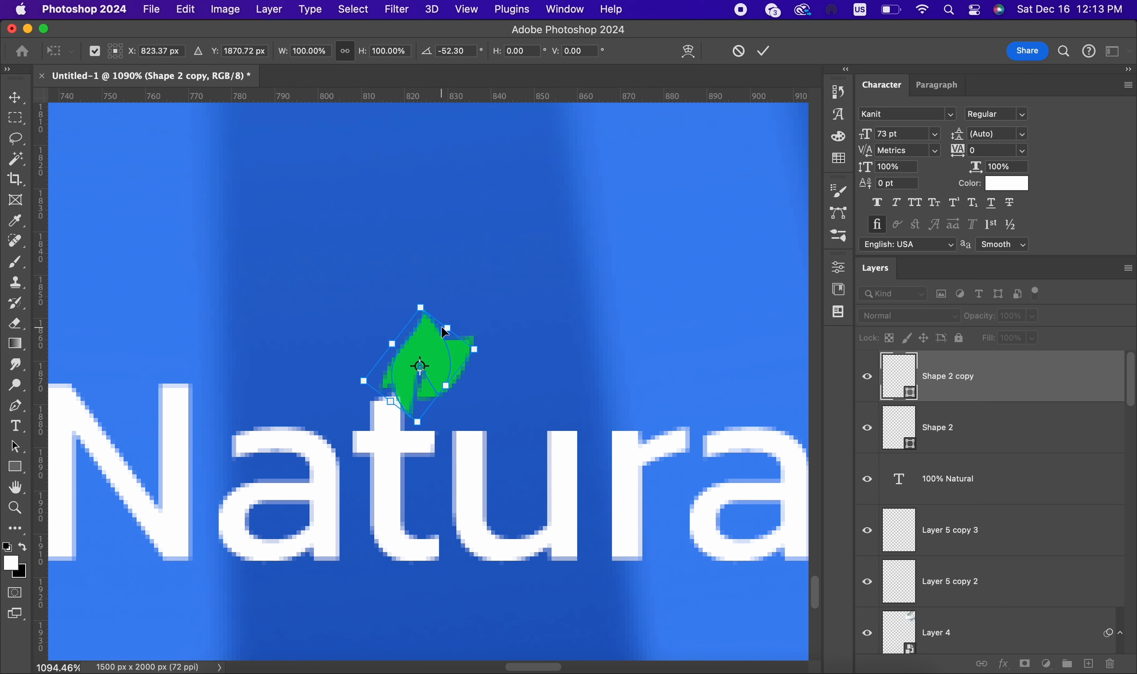
{"action": "left_click_drag", "start_coordinate": [447, 330], "coordinate": [425, 353]}
{"action": "left_click_drag", "start_coordinate": [407, 370], "coordinate": [378, 328]}
{"action": "left_click", "coordinate": [763, 51]}
Step: Group the two leaf shape layers, Shape 2 and Shape 2 copy
{"action": "left_click", "coordinate": [1026, 445], "text": "shift"}
{"action": "key", "text": "super+g"}
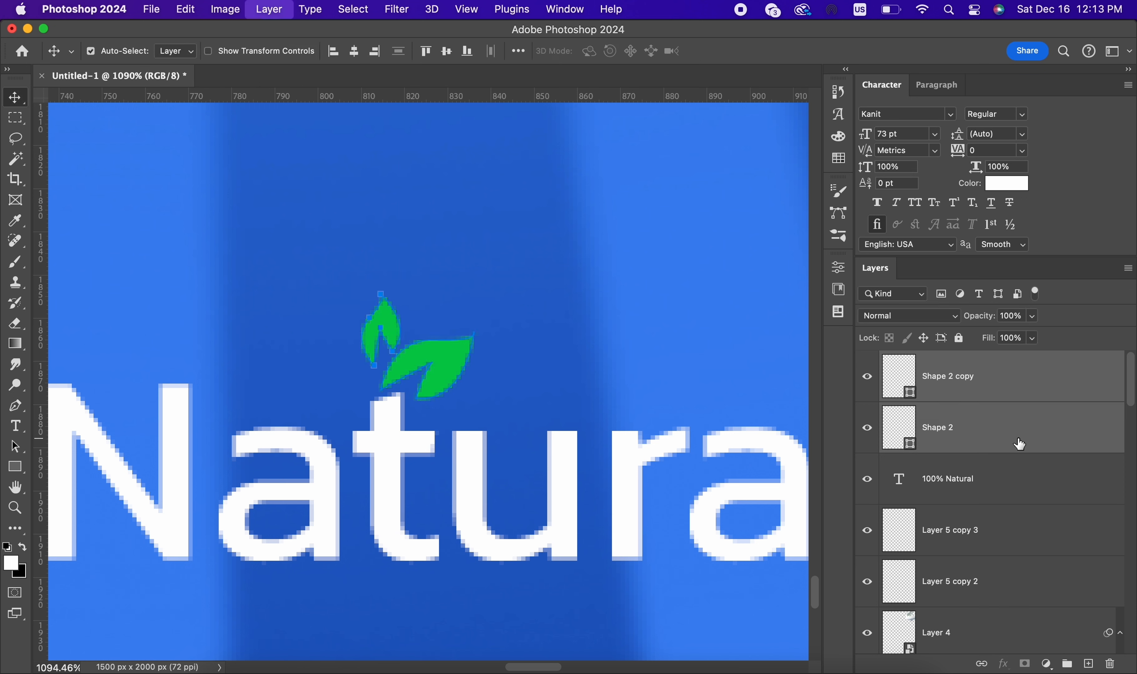
{"action": "scroll", "coordinate": [572, 334], "scroll_direction": "down", "scroll_amount": 10}
{"action": "scroll", "coordinate": [657, 383], "scroll_direction": "down", "scroll_amount": 5}
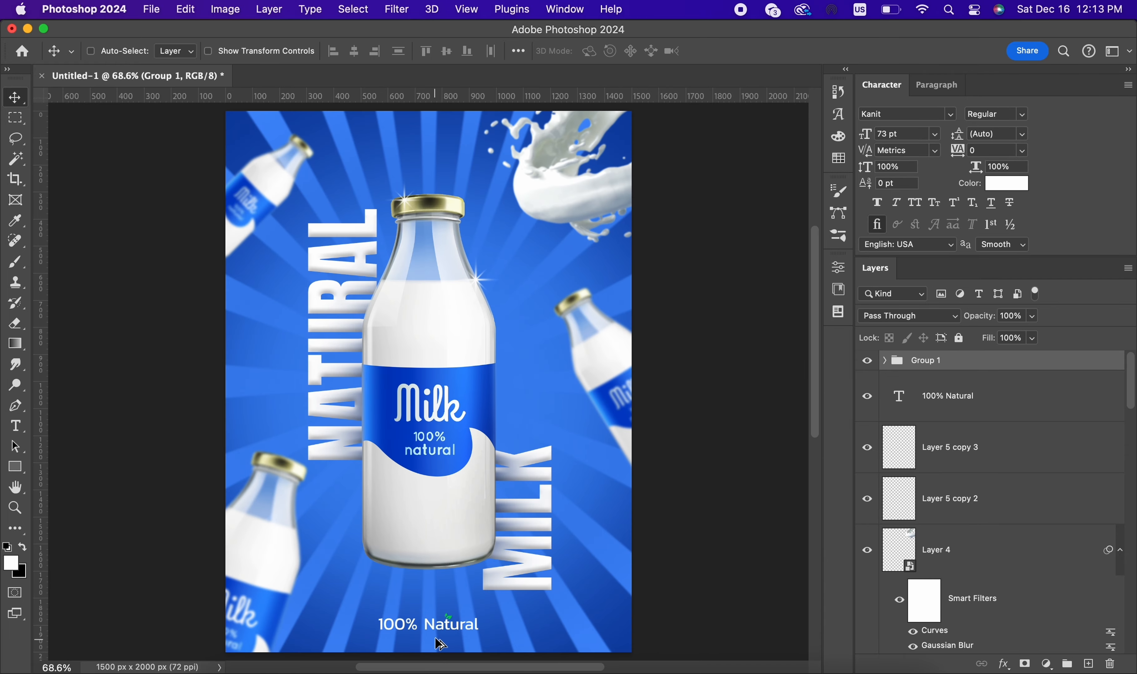
{"action": "scroll", "coordinate": [437, 642], "scroll_direction": "up", "scroll_amount": 8}
{"action": "scroll", "coordinate": [568, 563], "scroll_direction": "down", "scroll_amount": 4}
{"action": "scroll", "coordinate": [601, 443], "scroll_direction": "down", "scroll_amount": 6}
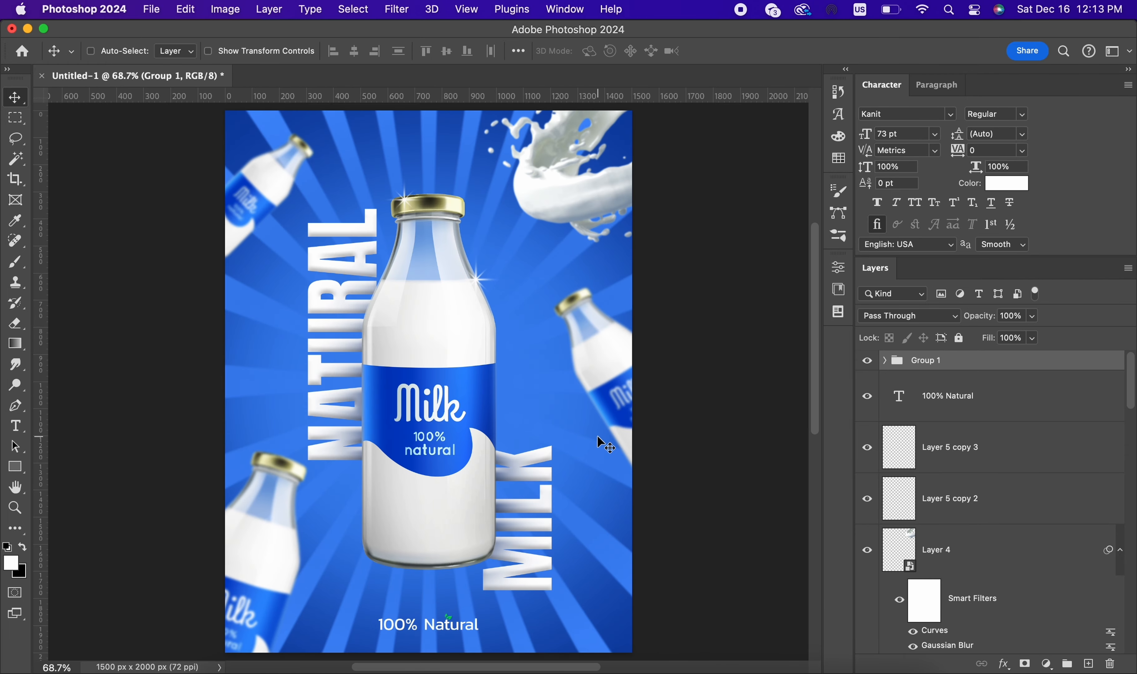
{"action": "key", "text": "super"}
{"action": "key", "text": "super"}
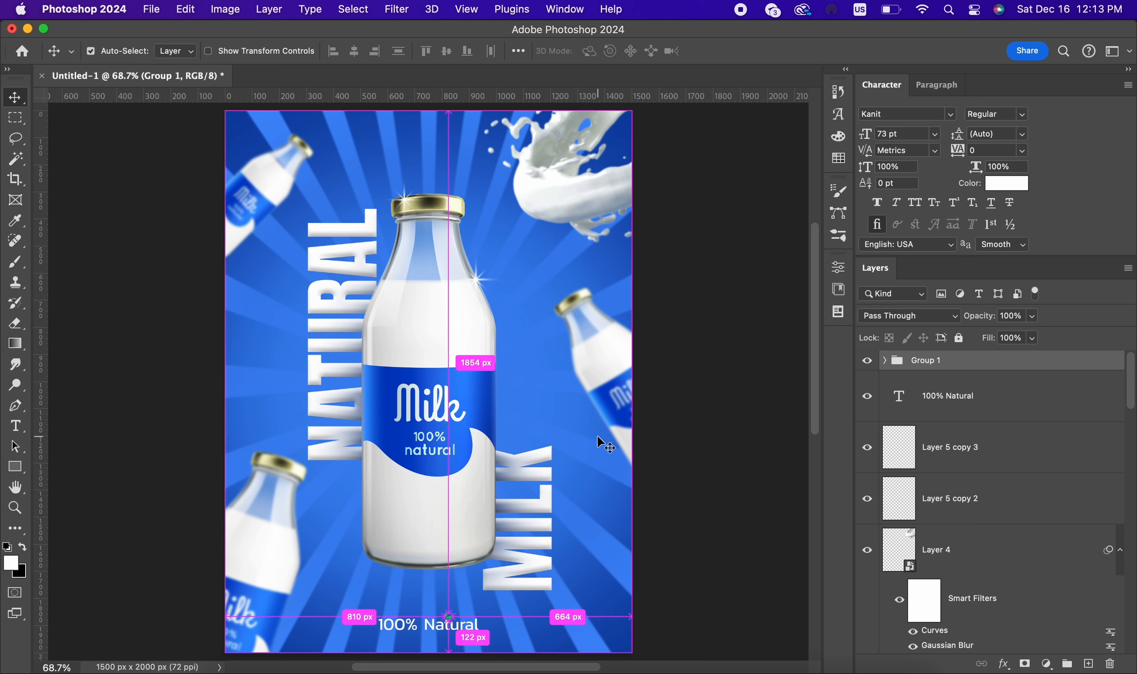
{"action": "key", "text": "super"}
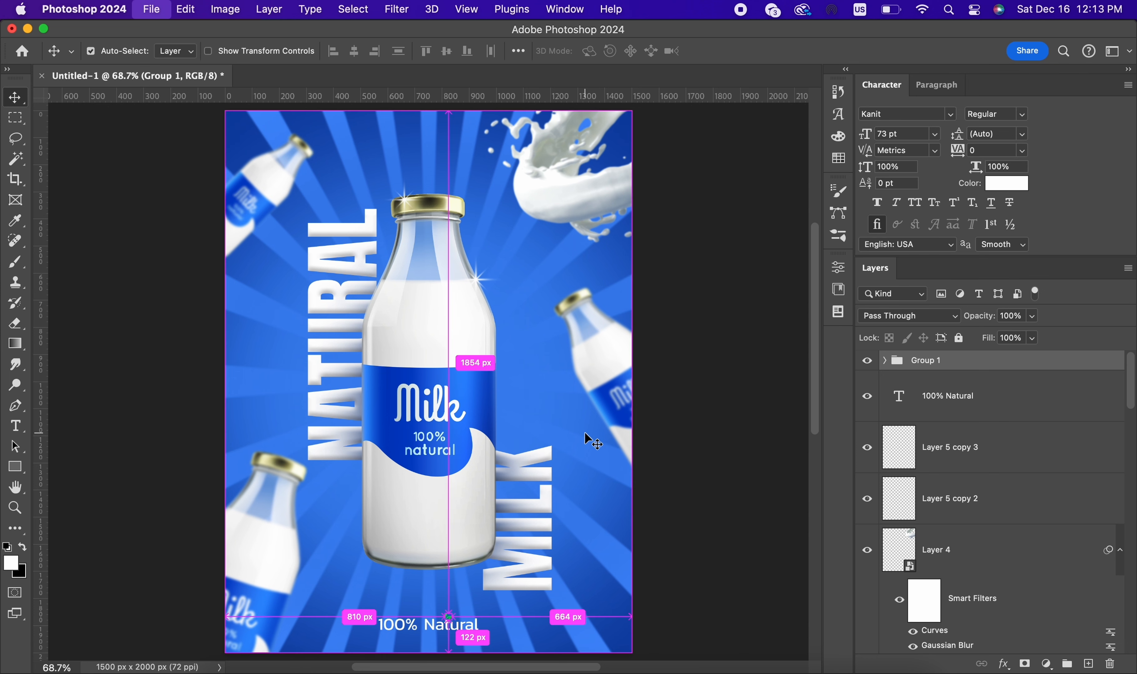
Step: Open Save As and choose the Graphic Design folder in Documents, keeping the Photoshop format
{"action": "key", "text": "super+s"}
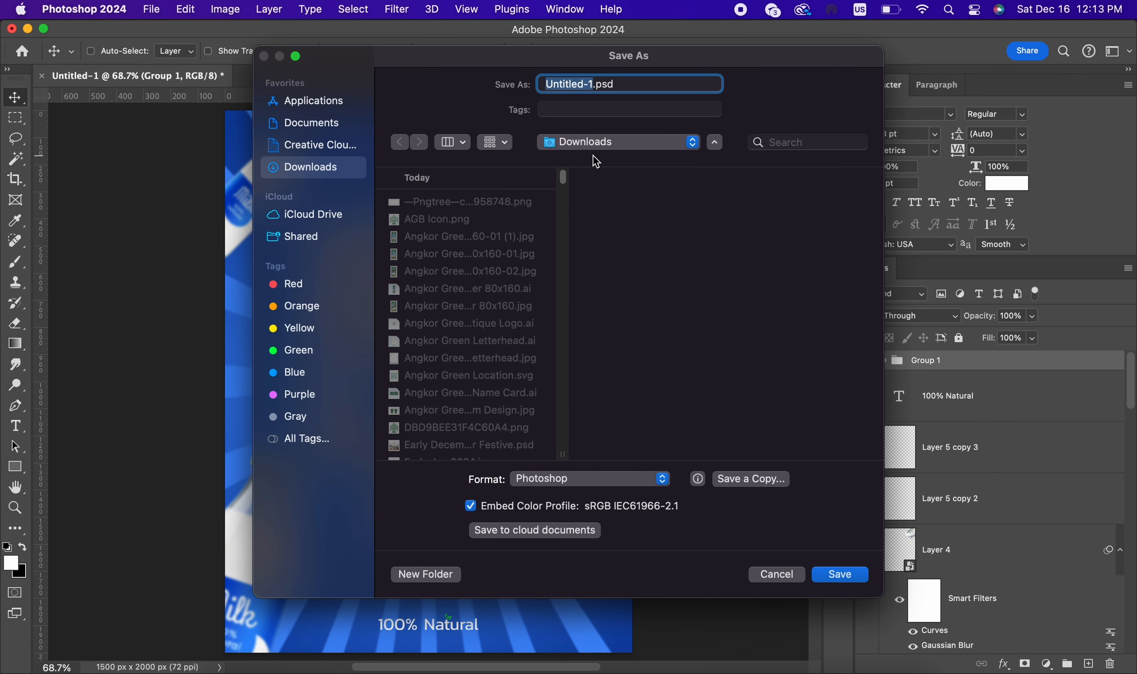
{"action": "left_click", "coordinate": [318, 123]}
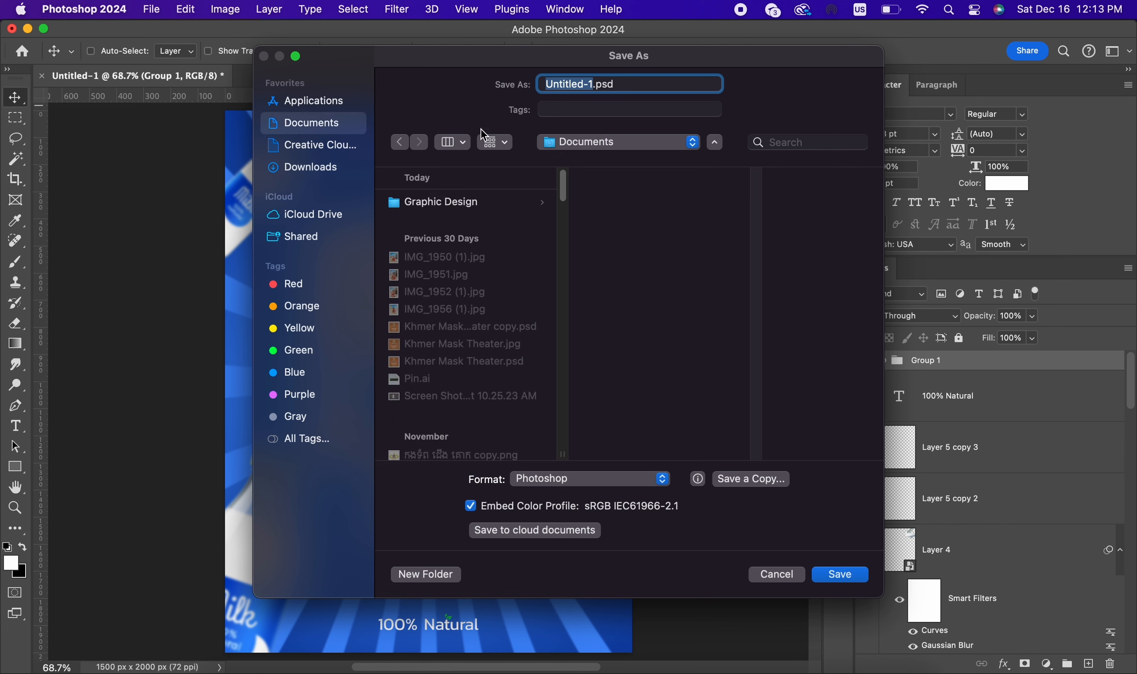
{"action": "left_click", "coordinate": [453, 210]}
{"action": "left_click", "coordinate": [596, 478]}
{"action": "left_click", "coordinate": [574, 480]}
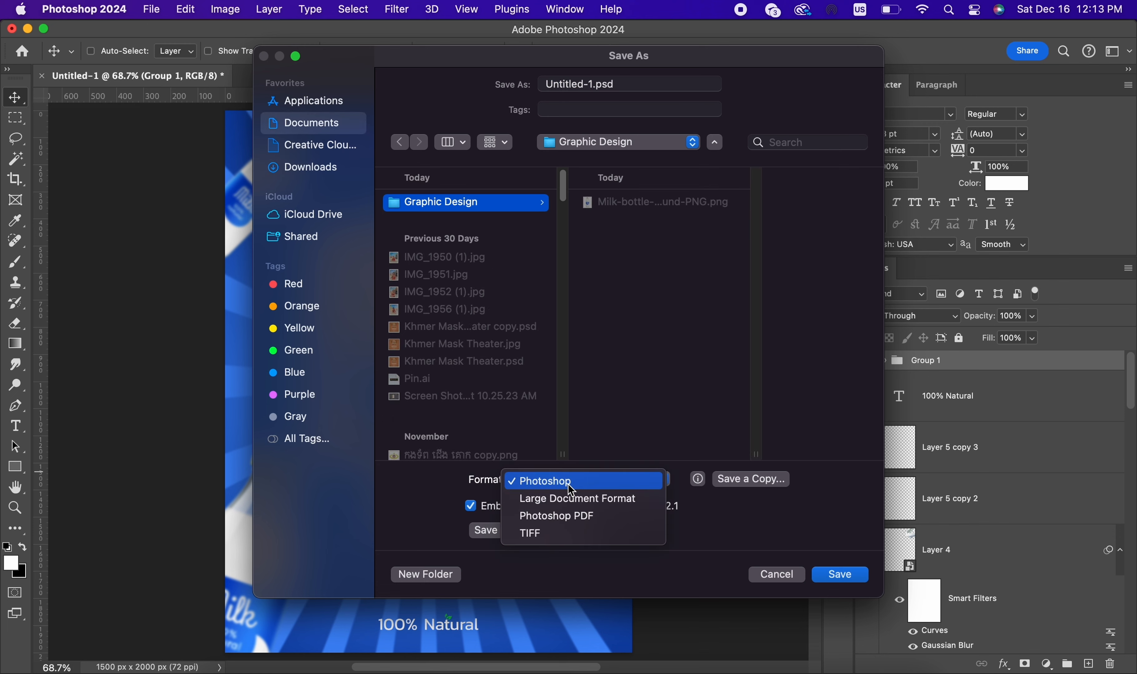
Step: Save a copy of the poster in Downloads as a JPEG named "Milk Poster" at Maximum quality 12, Progressive
{"action": "left_click", "coordinate": [751, 479]}
{"action": "left_click", "coordinate": [576, 413]}
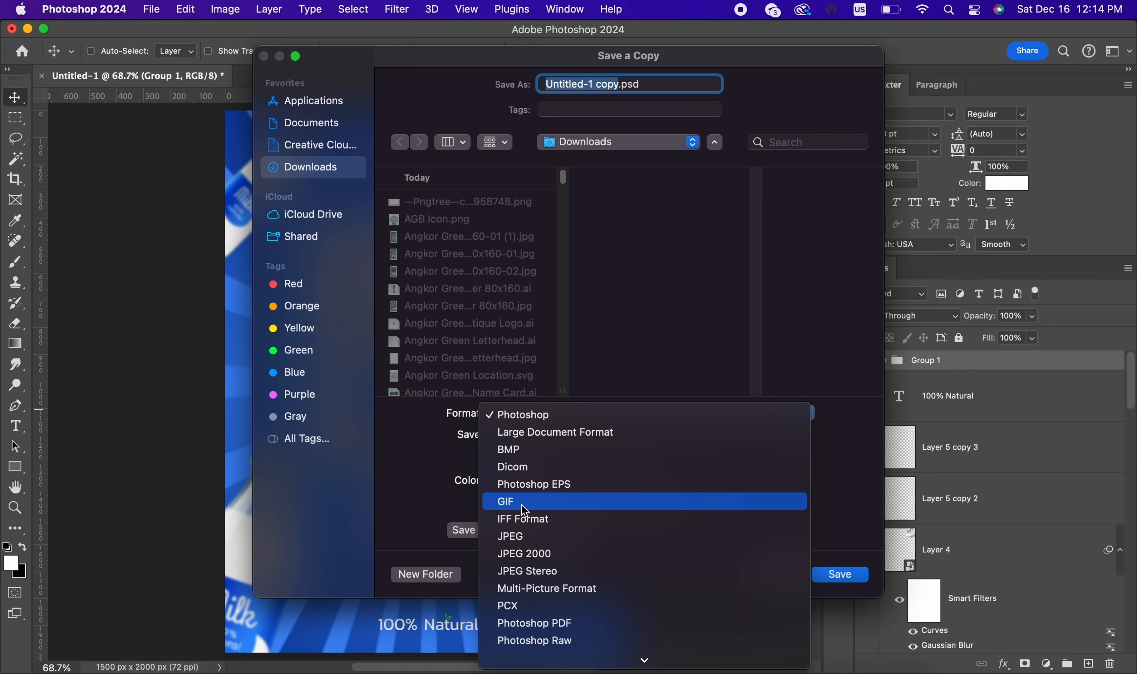
{"action": "left_click", "coordinate": [535, 536]}
{"action": "type", "text": "Mi"}
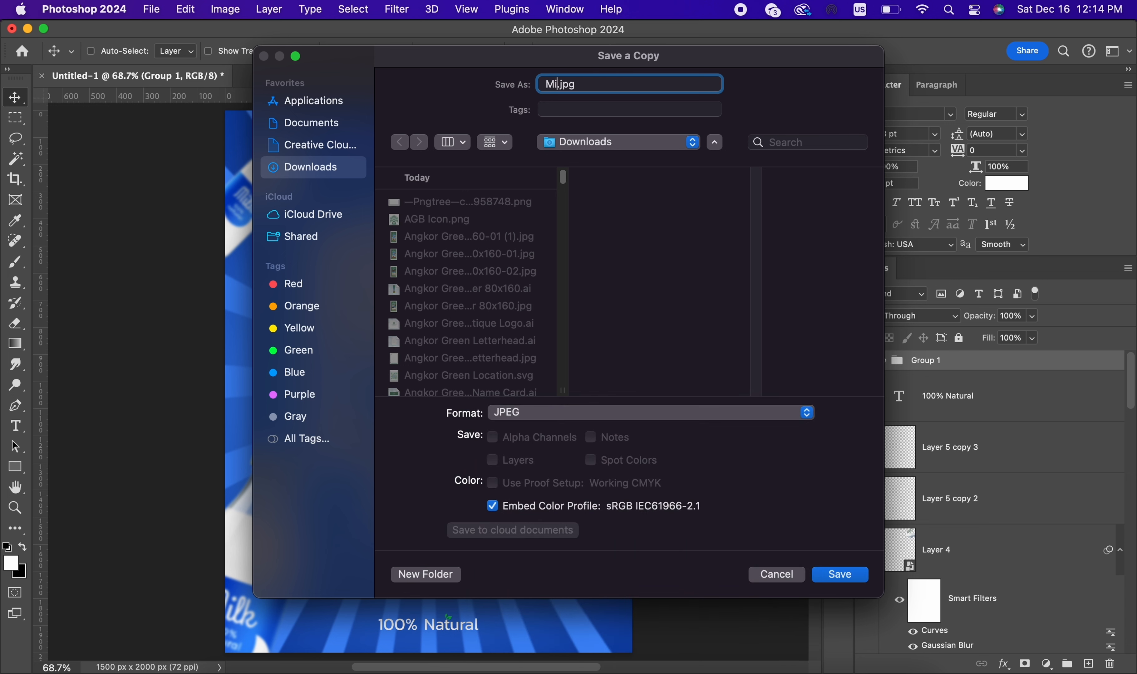
{"action": "type", "text": "lk Poster"}
{"action": "key", "text": "Return"}
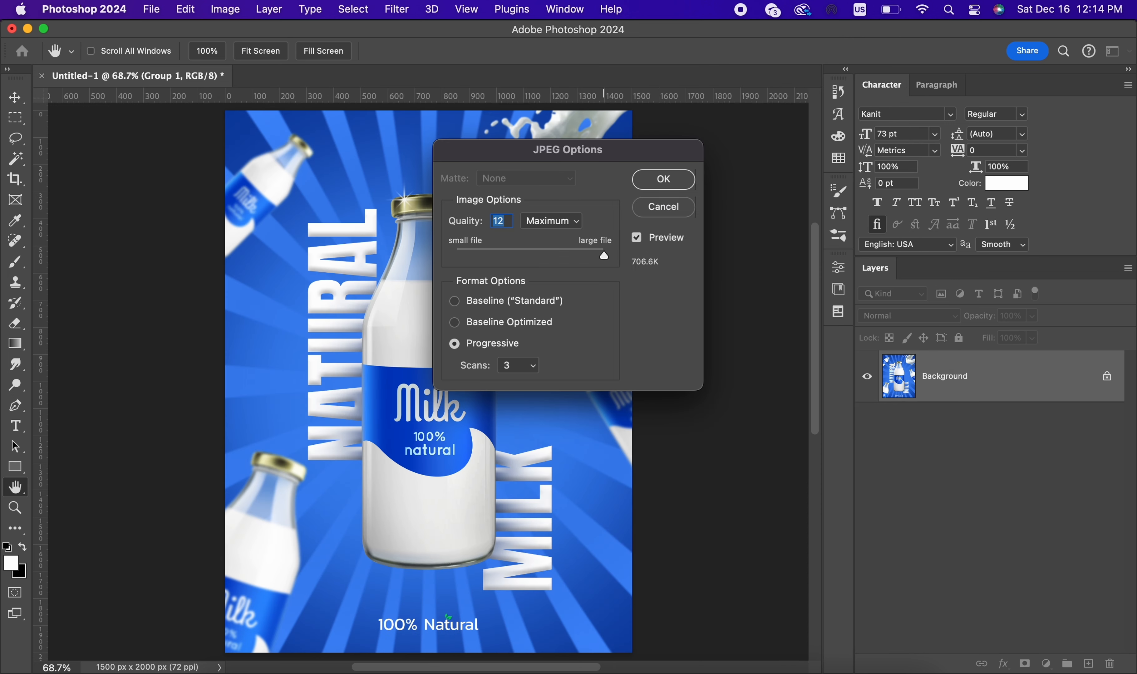
{"action": "key", "text": "Return"}
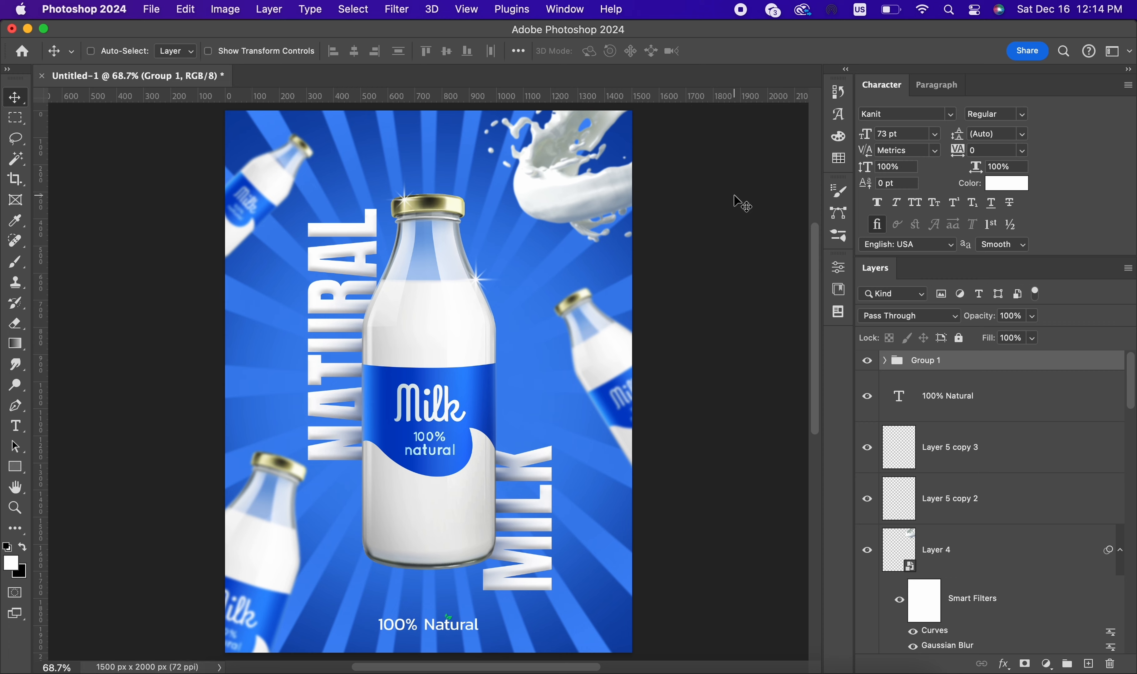